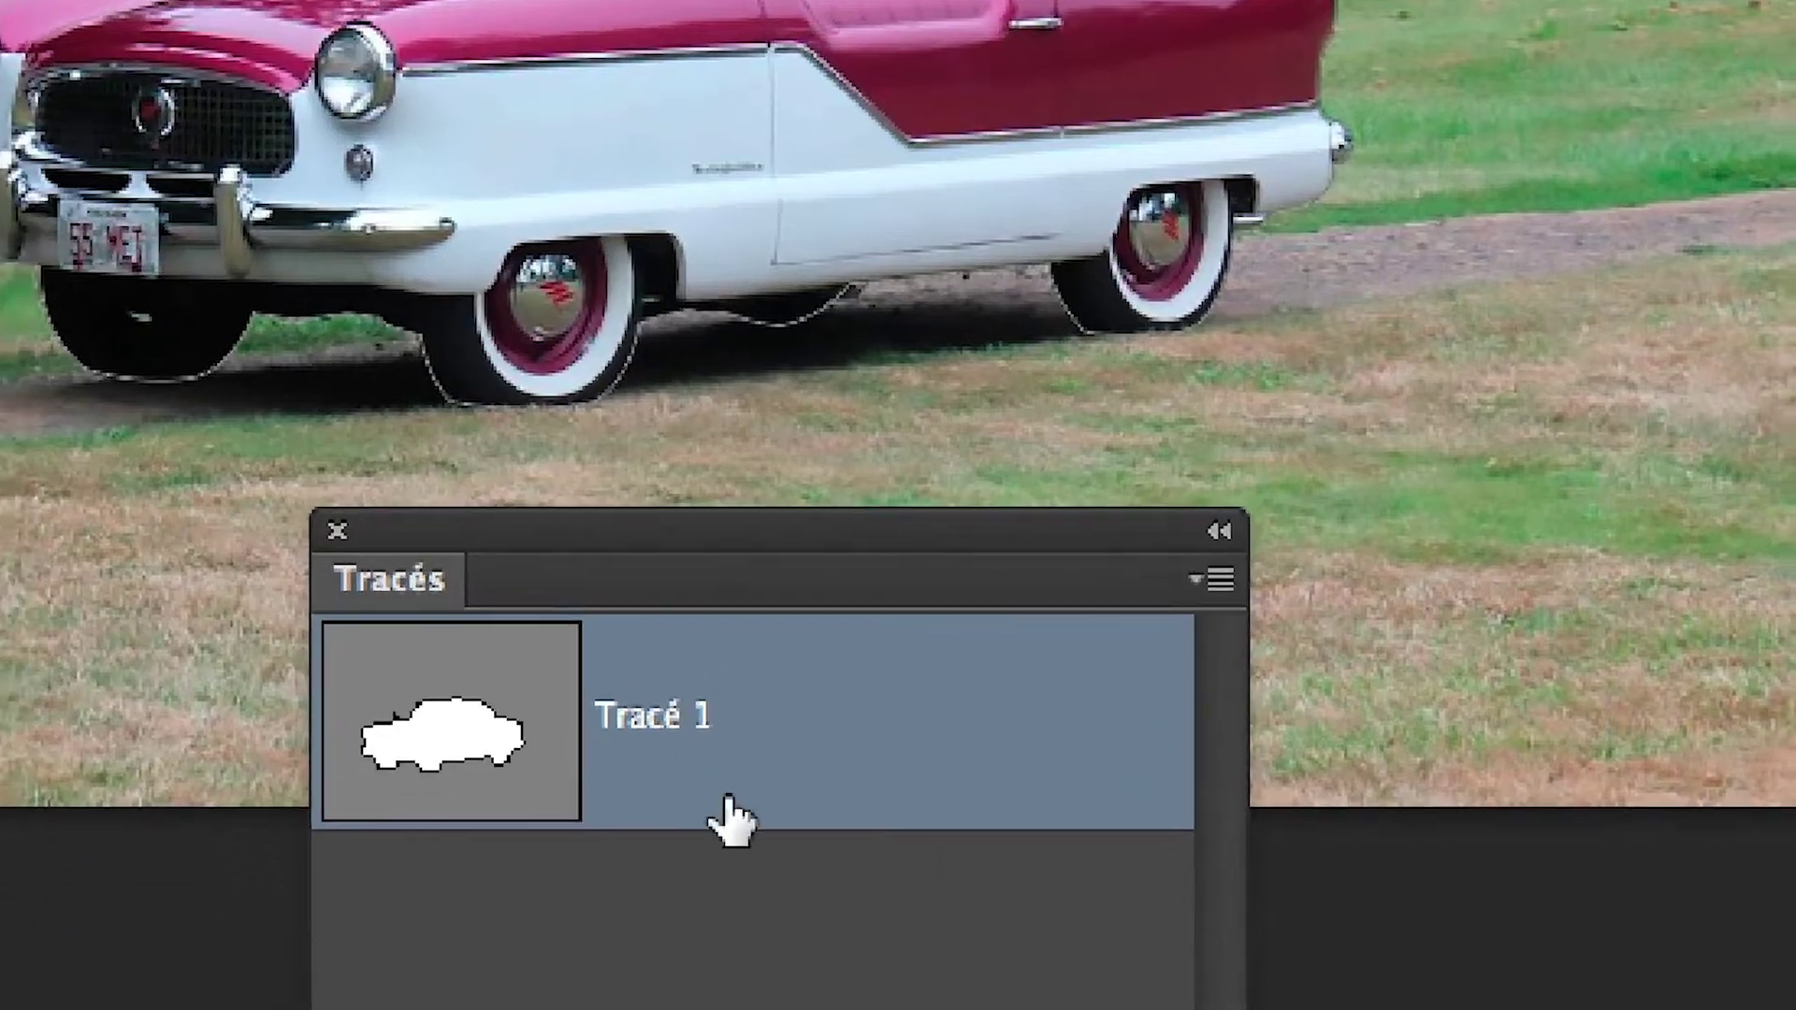
Step: Select the saved path Tracé 1 and turn it into a vector mask on the background photo layer
{"action": "left_click", "coordinate": [736, 1001]}
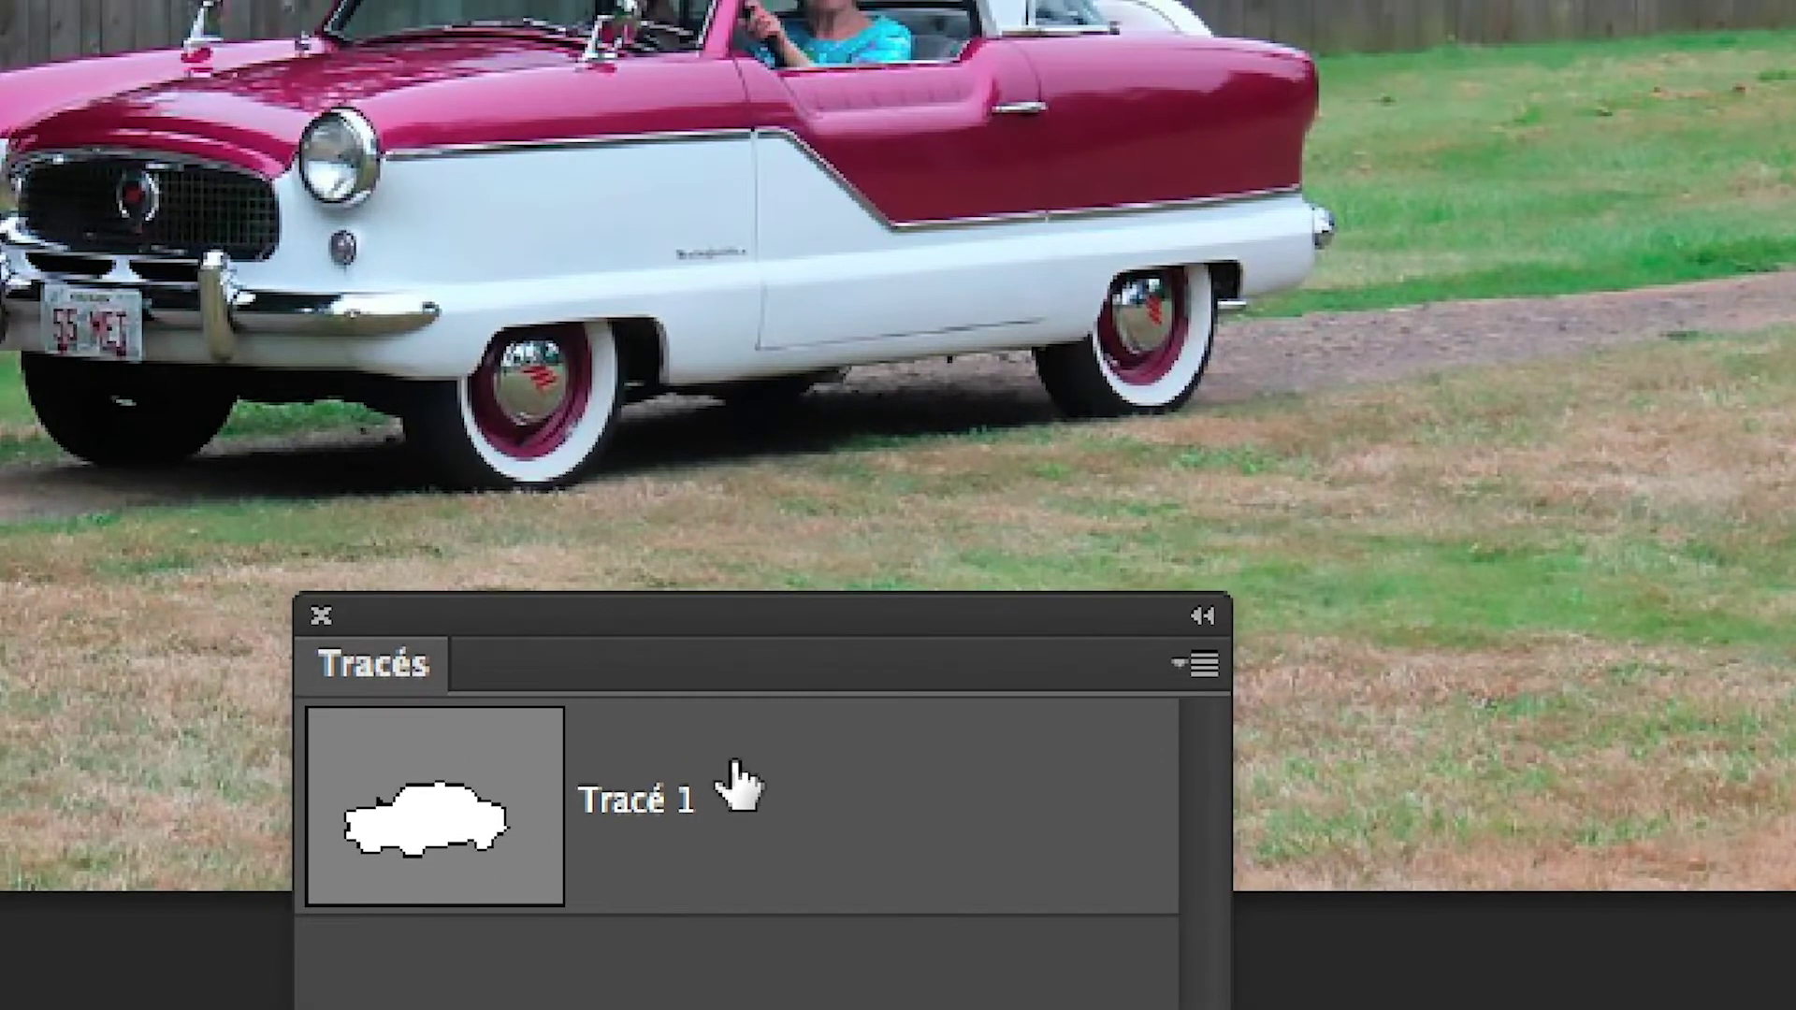
{"action": "left_click", "coordinate": [737, 788]}
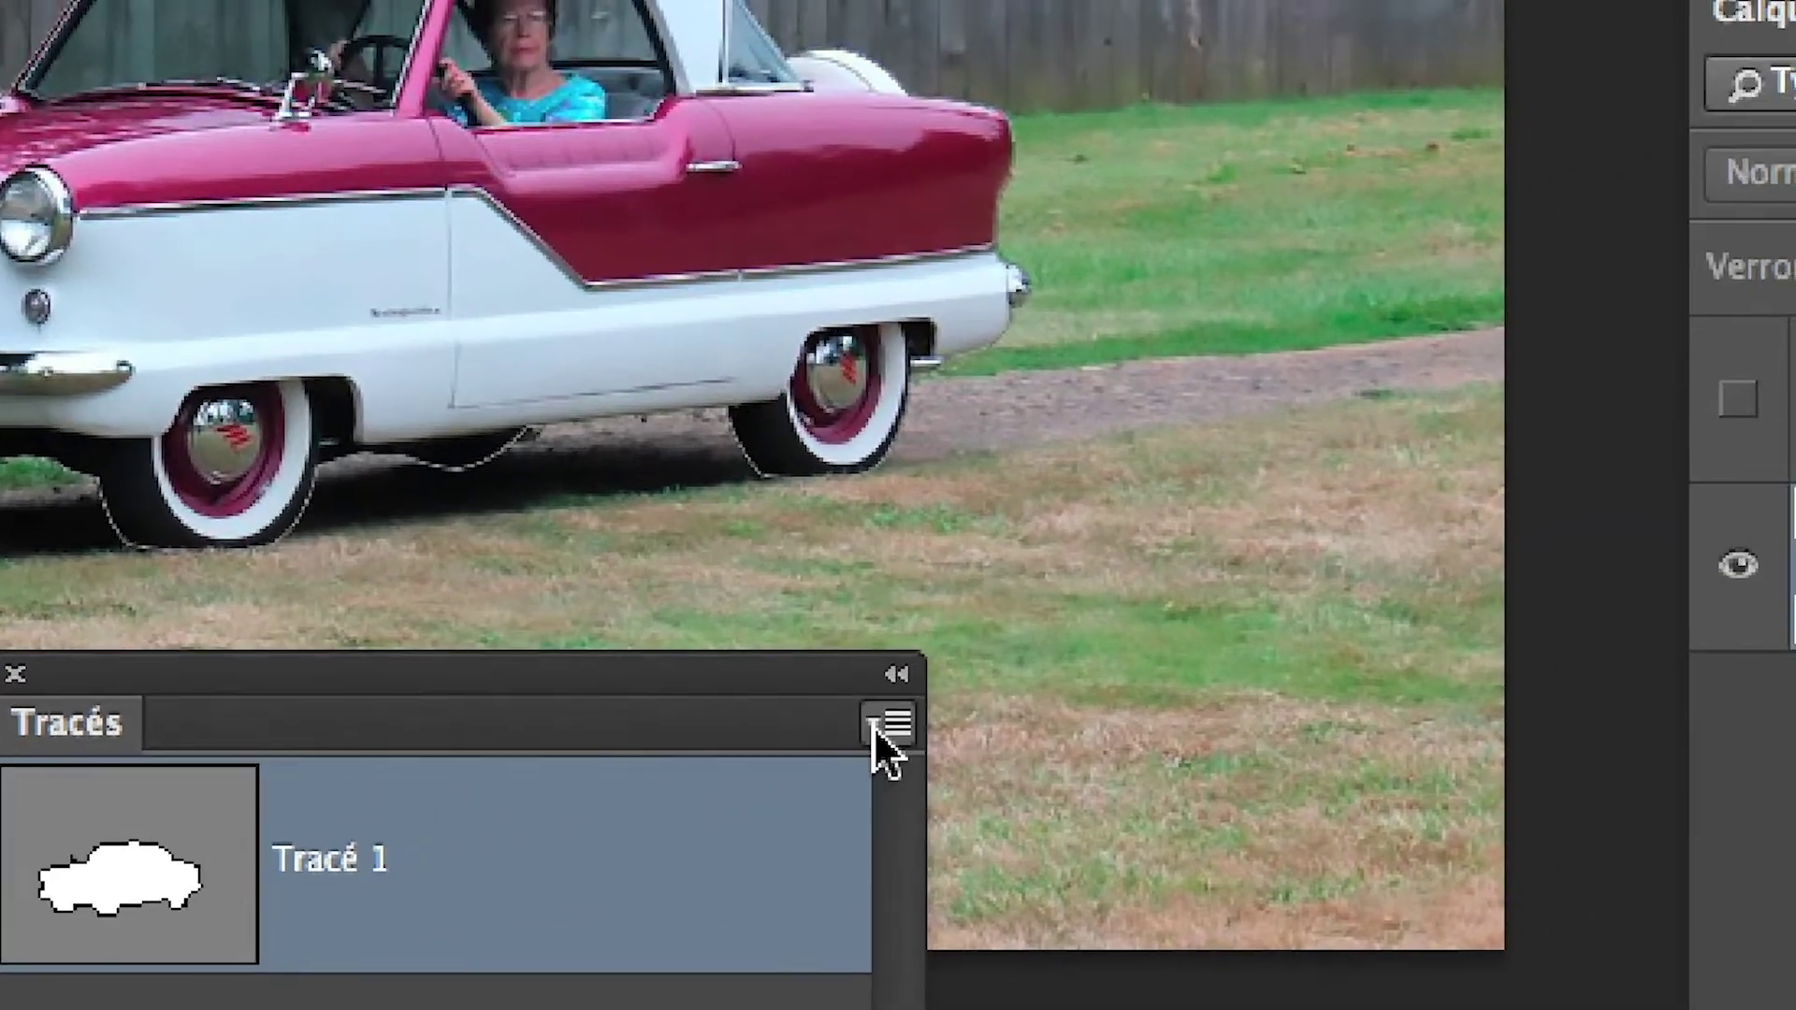
{"action": "left_click", "coordinate": [1185, 664]}
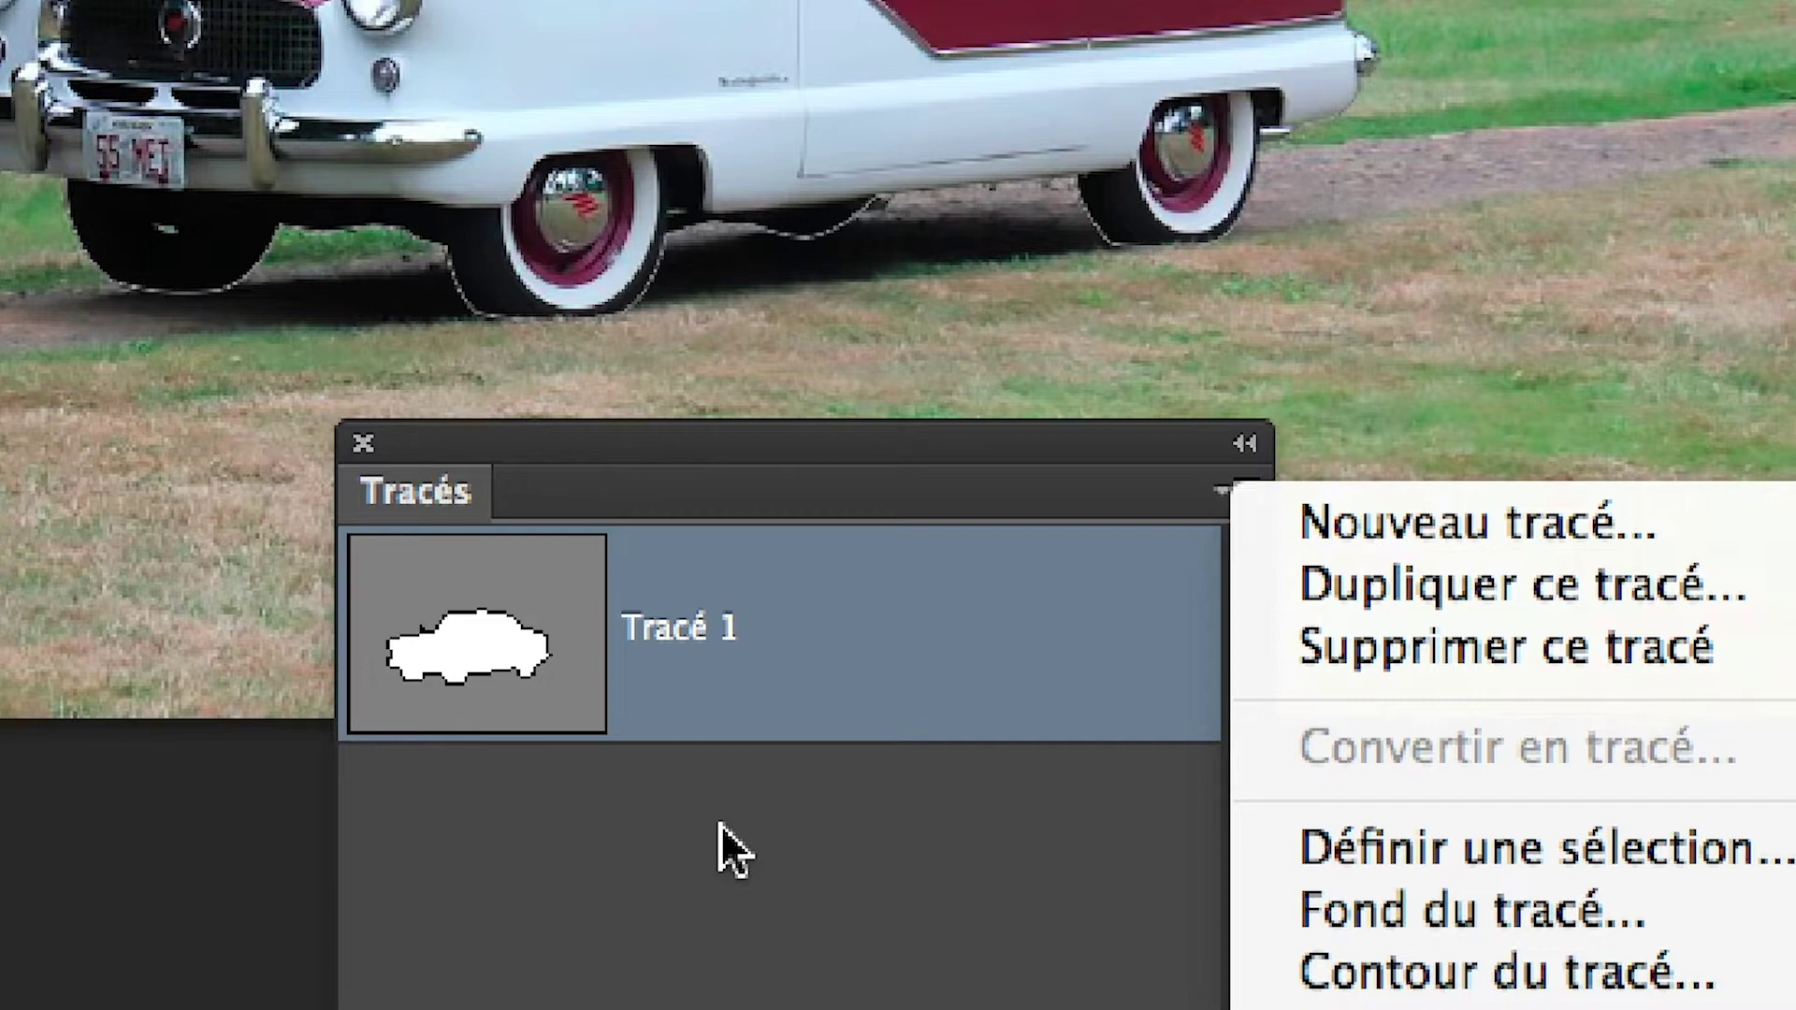
{"action": "left_click", "coordinate": [720, 823]}
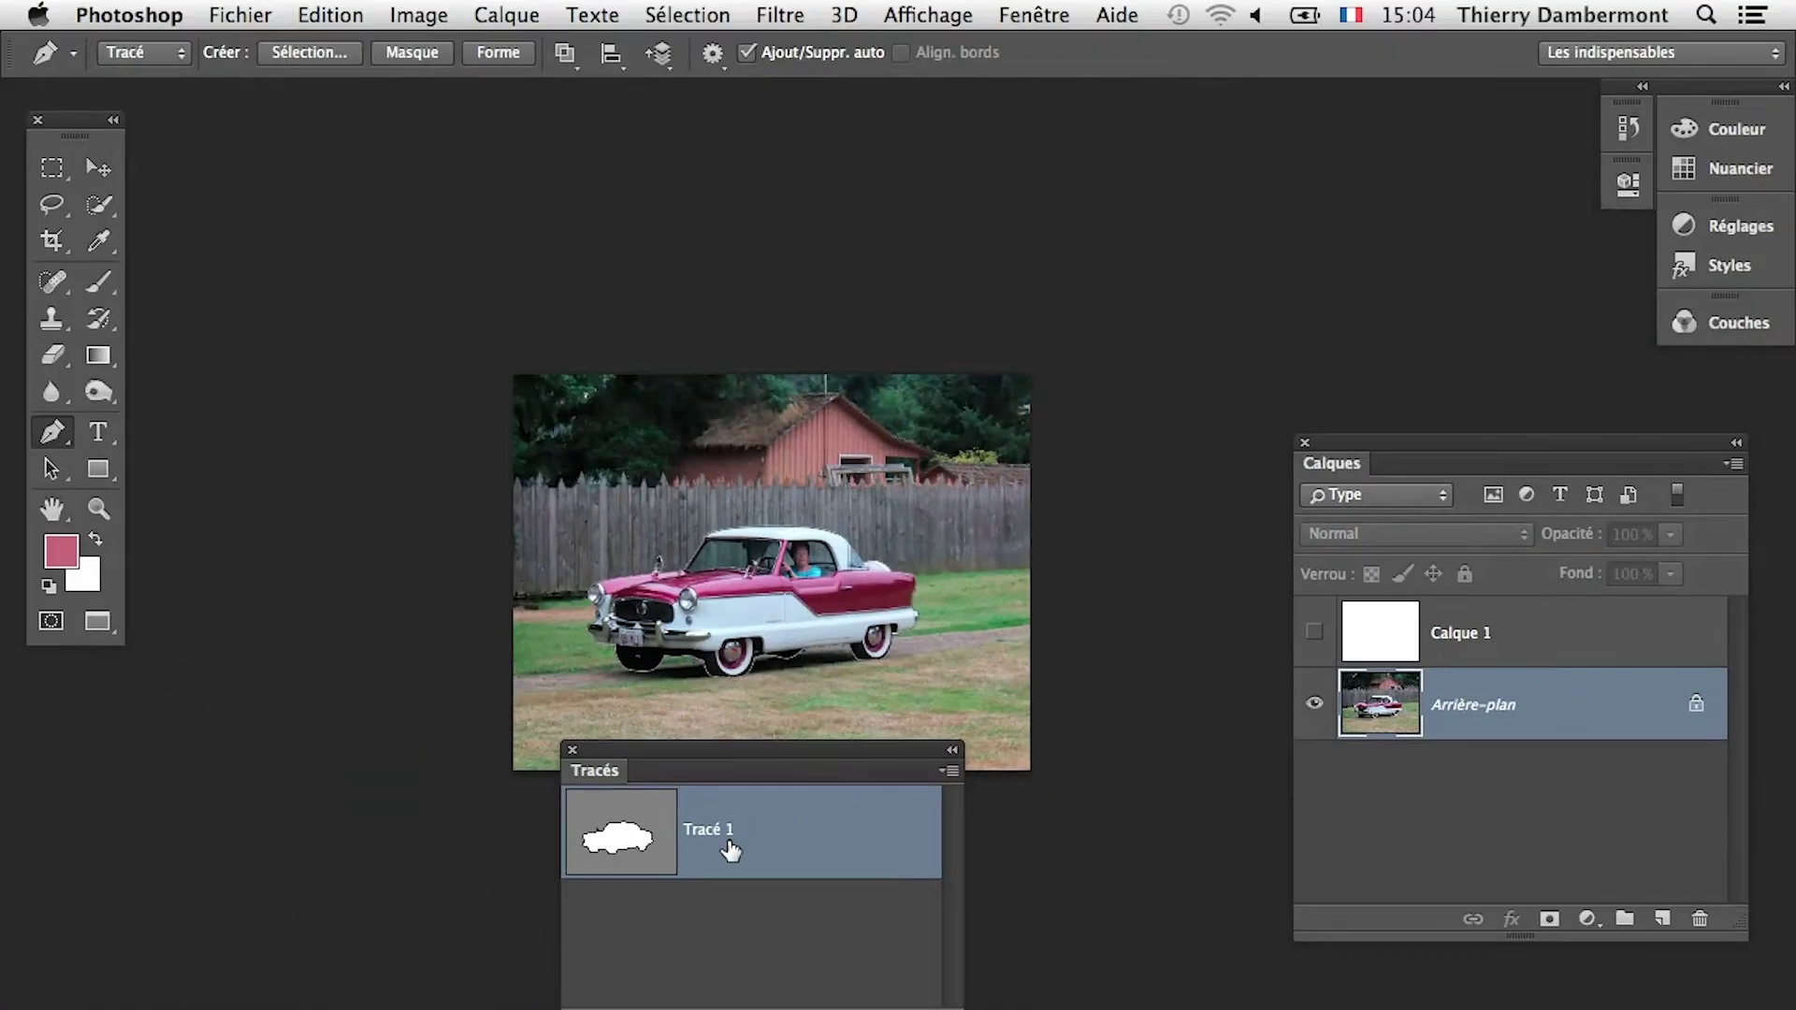
{"action": "left_click_drag", "start_coordinate": [638, 754], "coordinate": [352, 914]}
{"action": "left_click", "coordinate": [500, 14]}
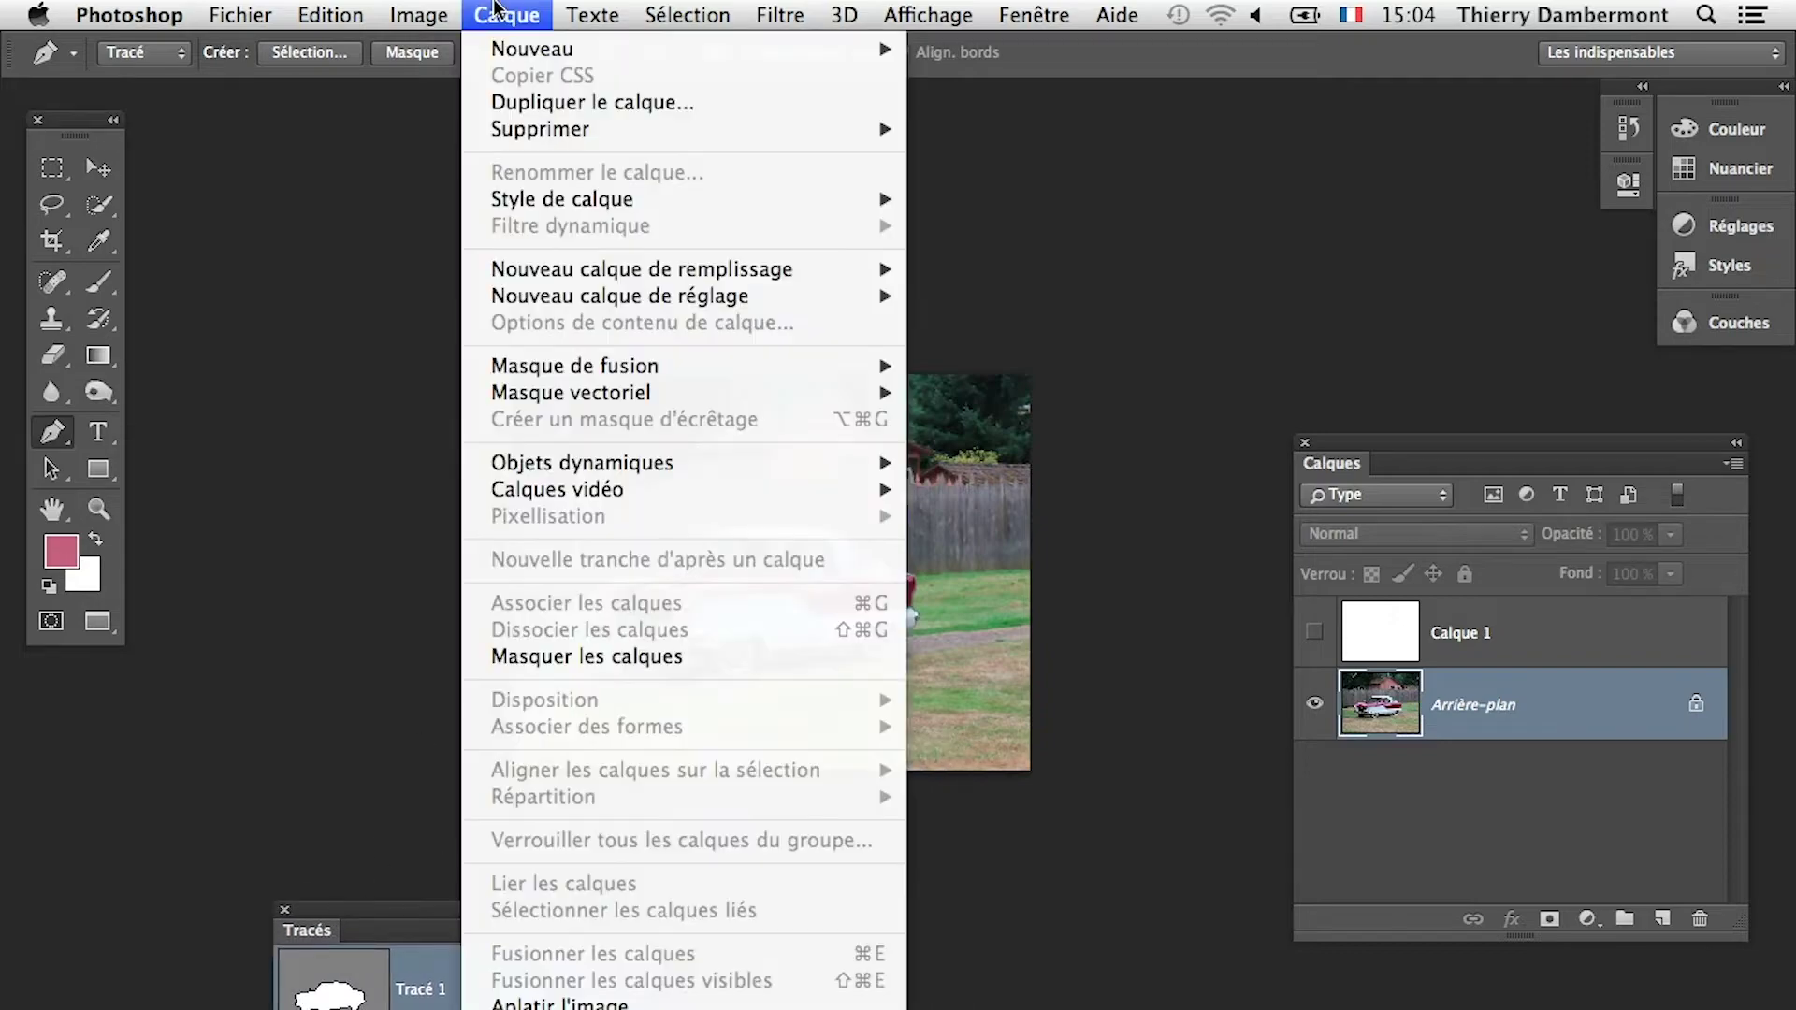
{"action": "mouse_move", "coordinate": [561, 402]}
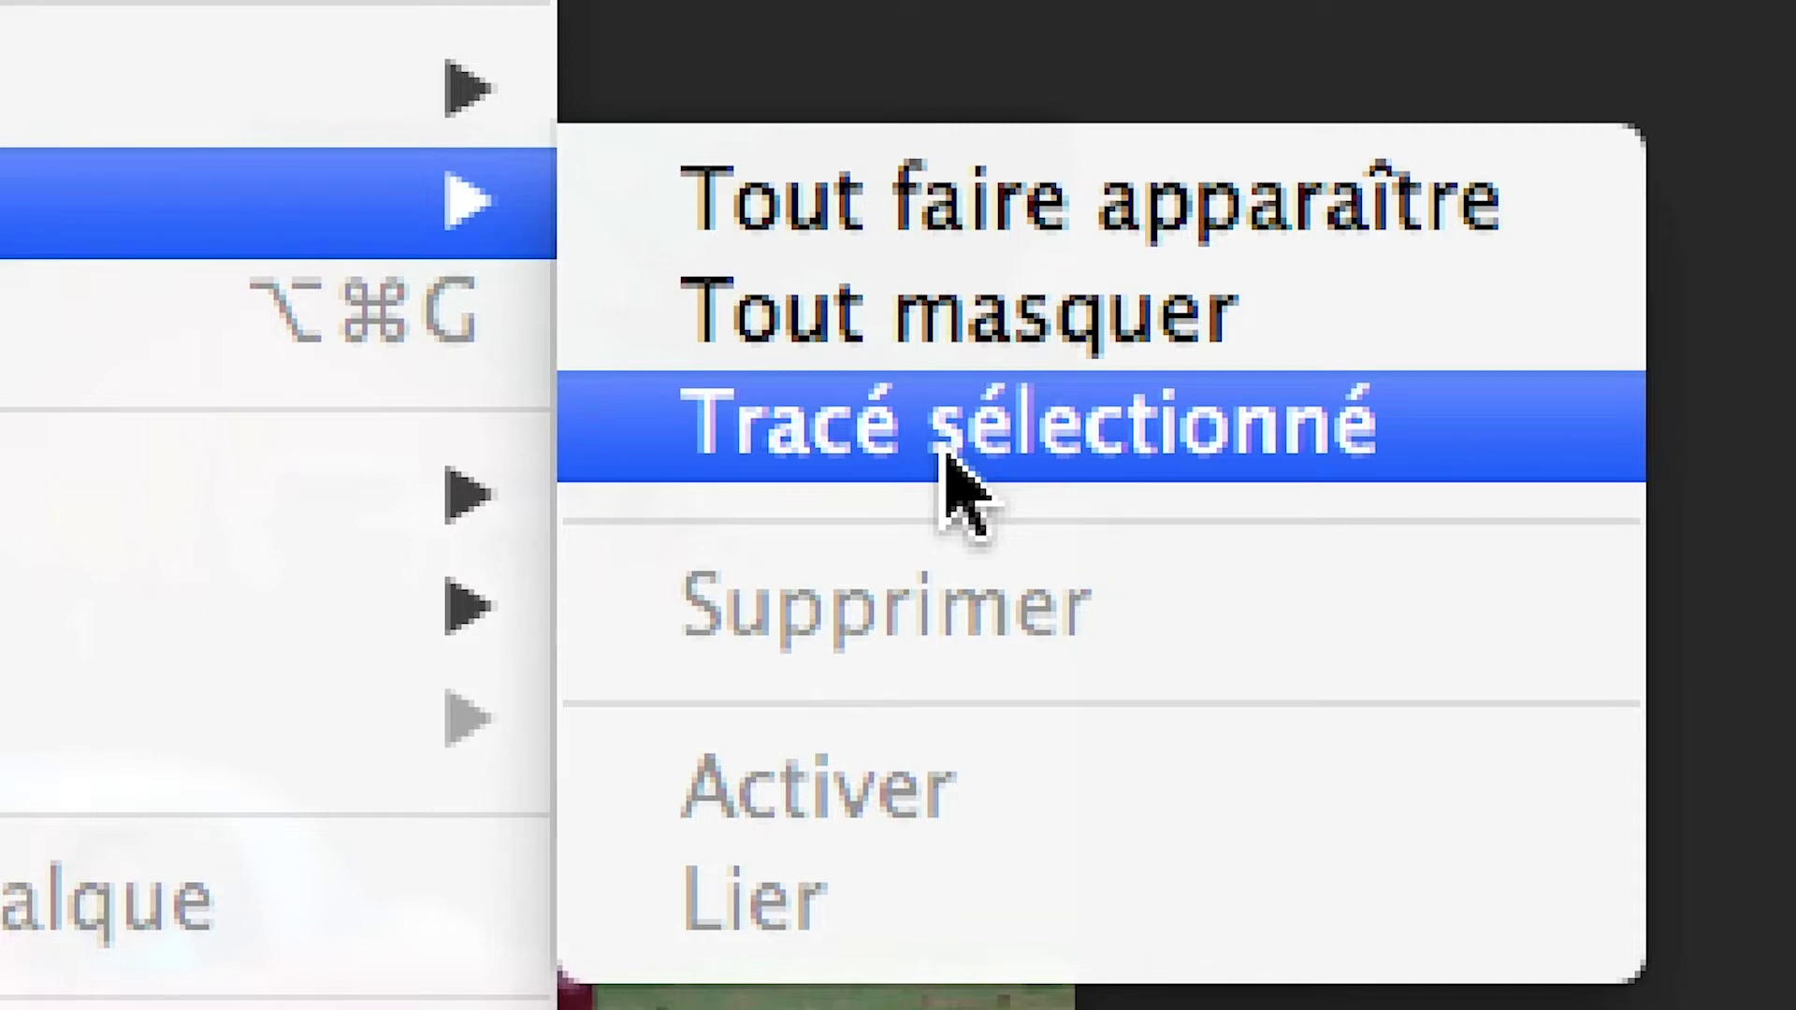
{"action": "left_click", "coordinate": [946, 455]}
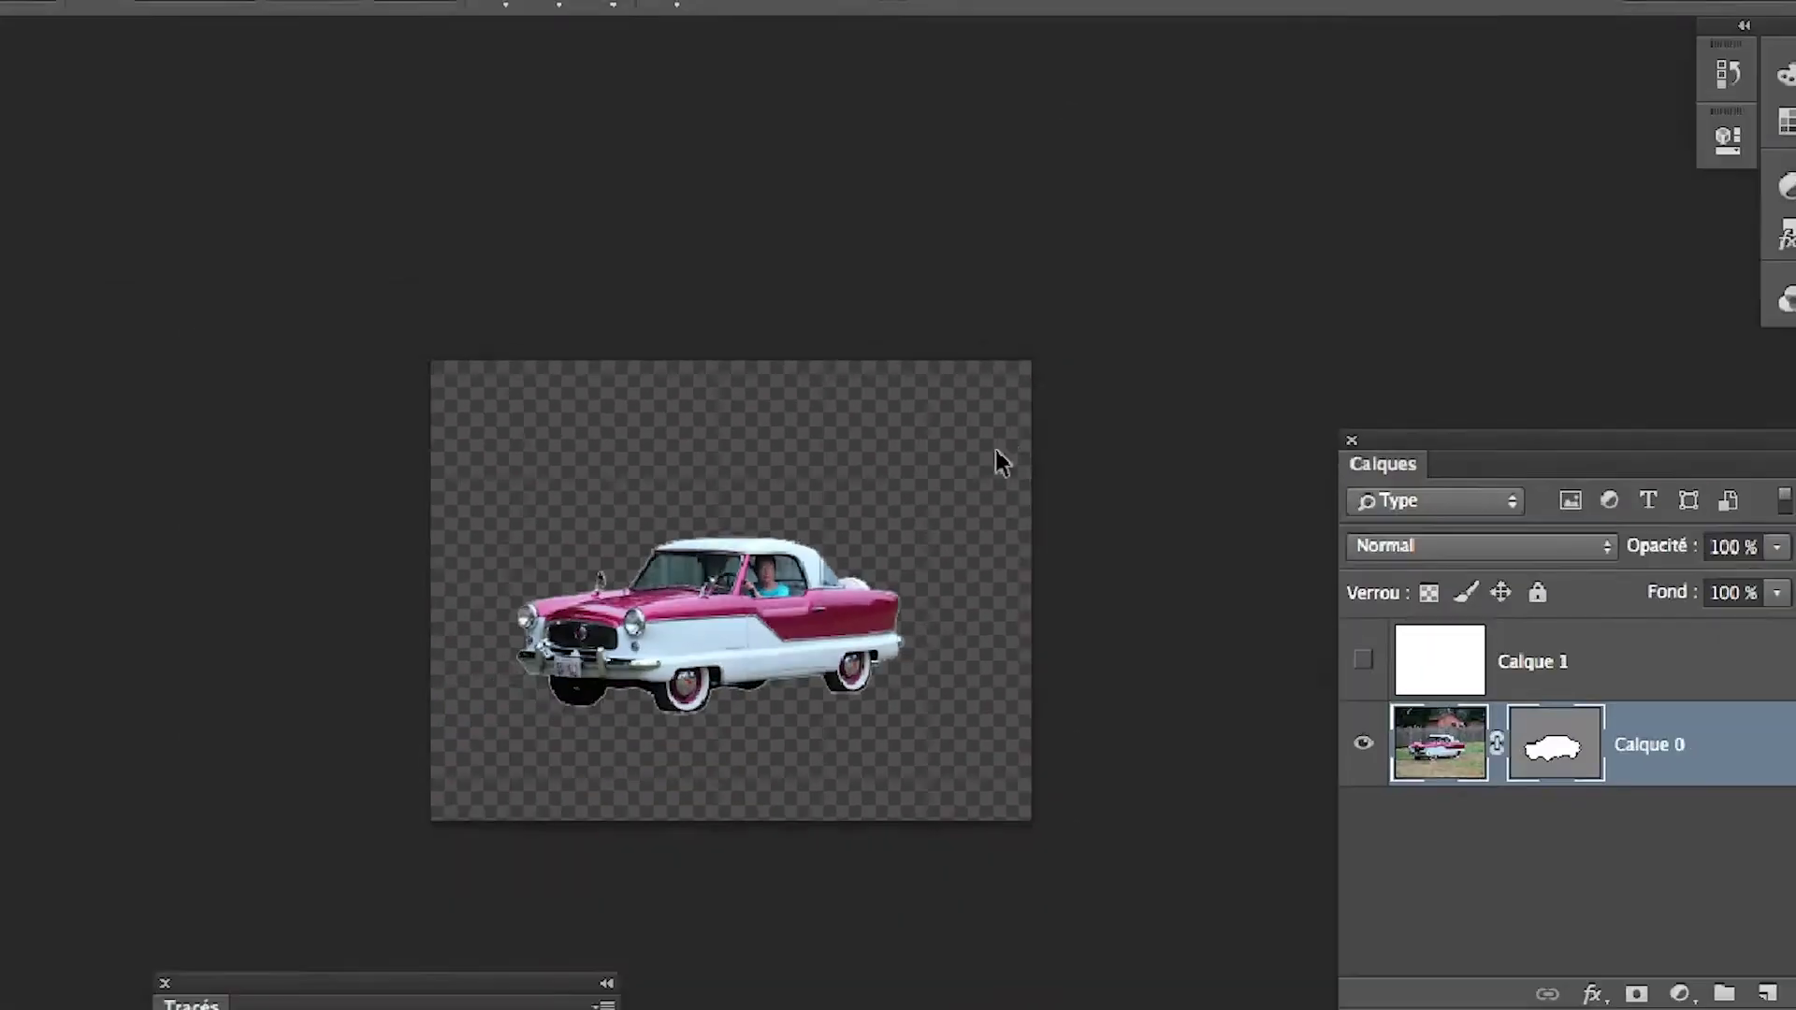
Step: Inspect the outline of the masked car up close against the transparent background
{"action": "scroll", "coordinate": [737, 486], "scroll_direction": "up", "scroll_amount": 10}
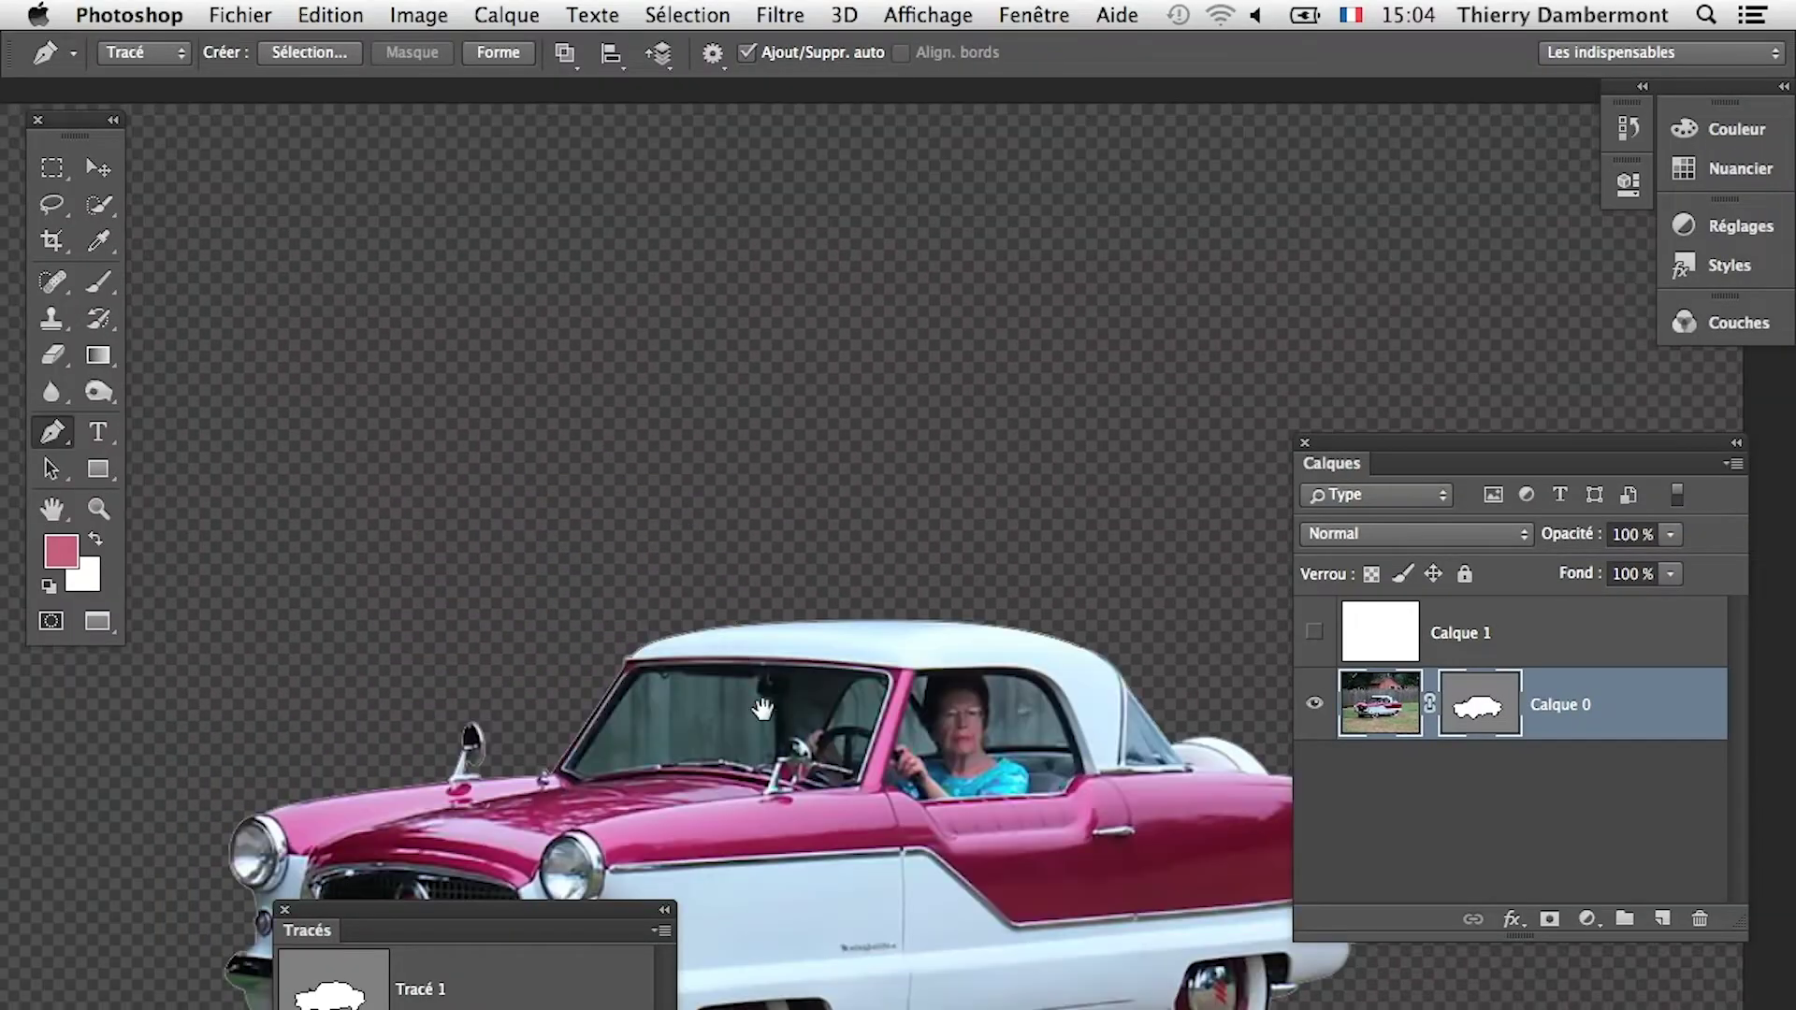
{"action": "scroll", "coordinate": [737, 487], "scroll_direction": "down", "scroll_amount": 8}
{"action": "scroll", "coordinate": [737, 486], "scroll_direction": "right", "scroll_amount": 3}
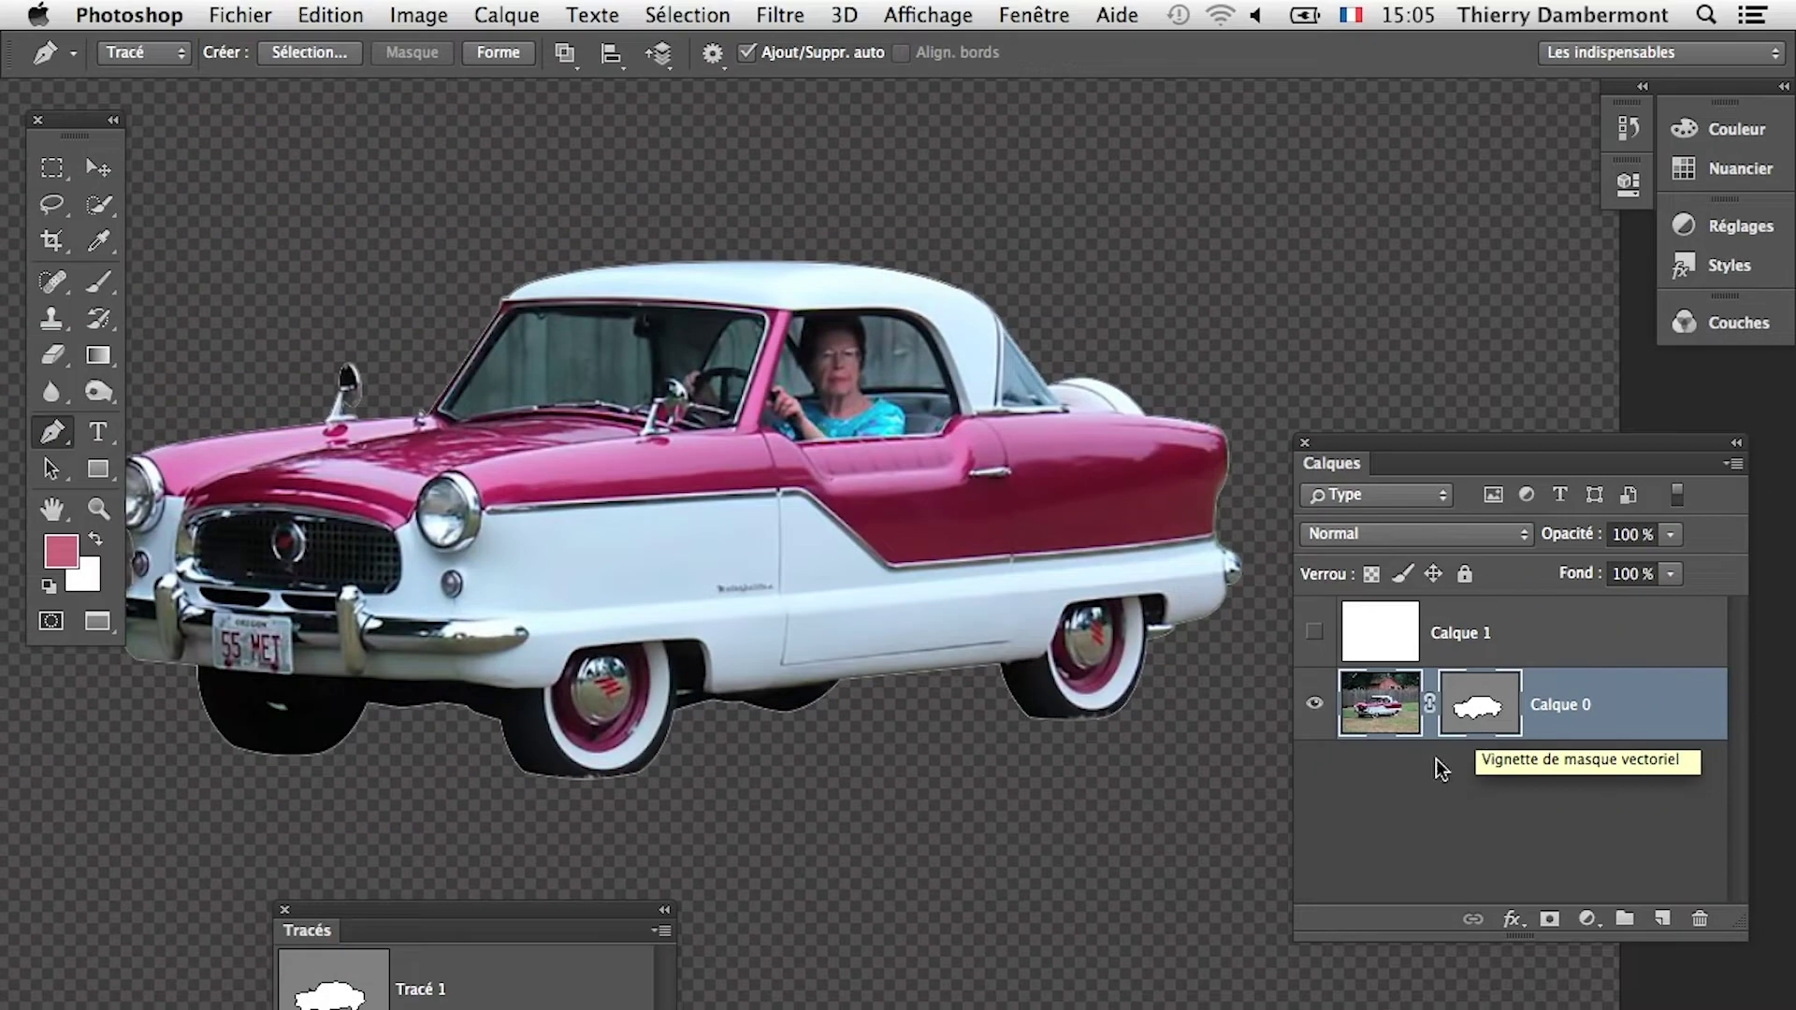
{"action": "scroll", "coordinate": [926, 748], "scroll_direction": "down", "scroll_amount": 3}
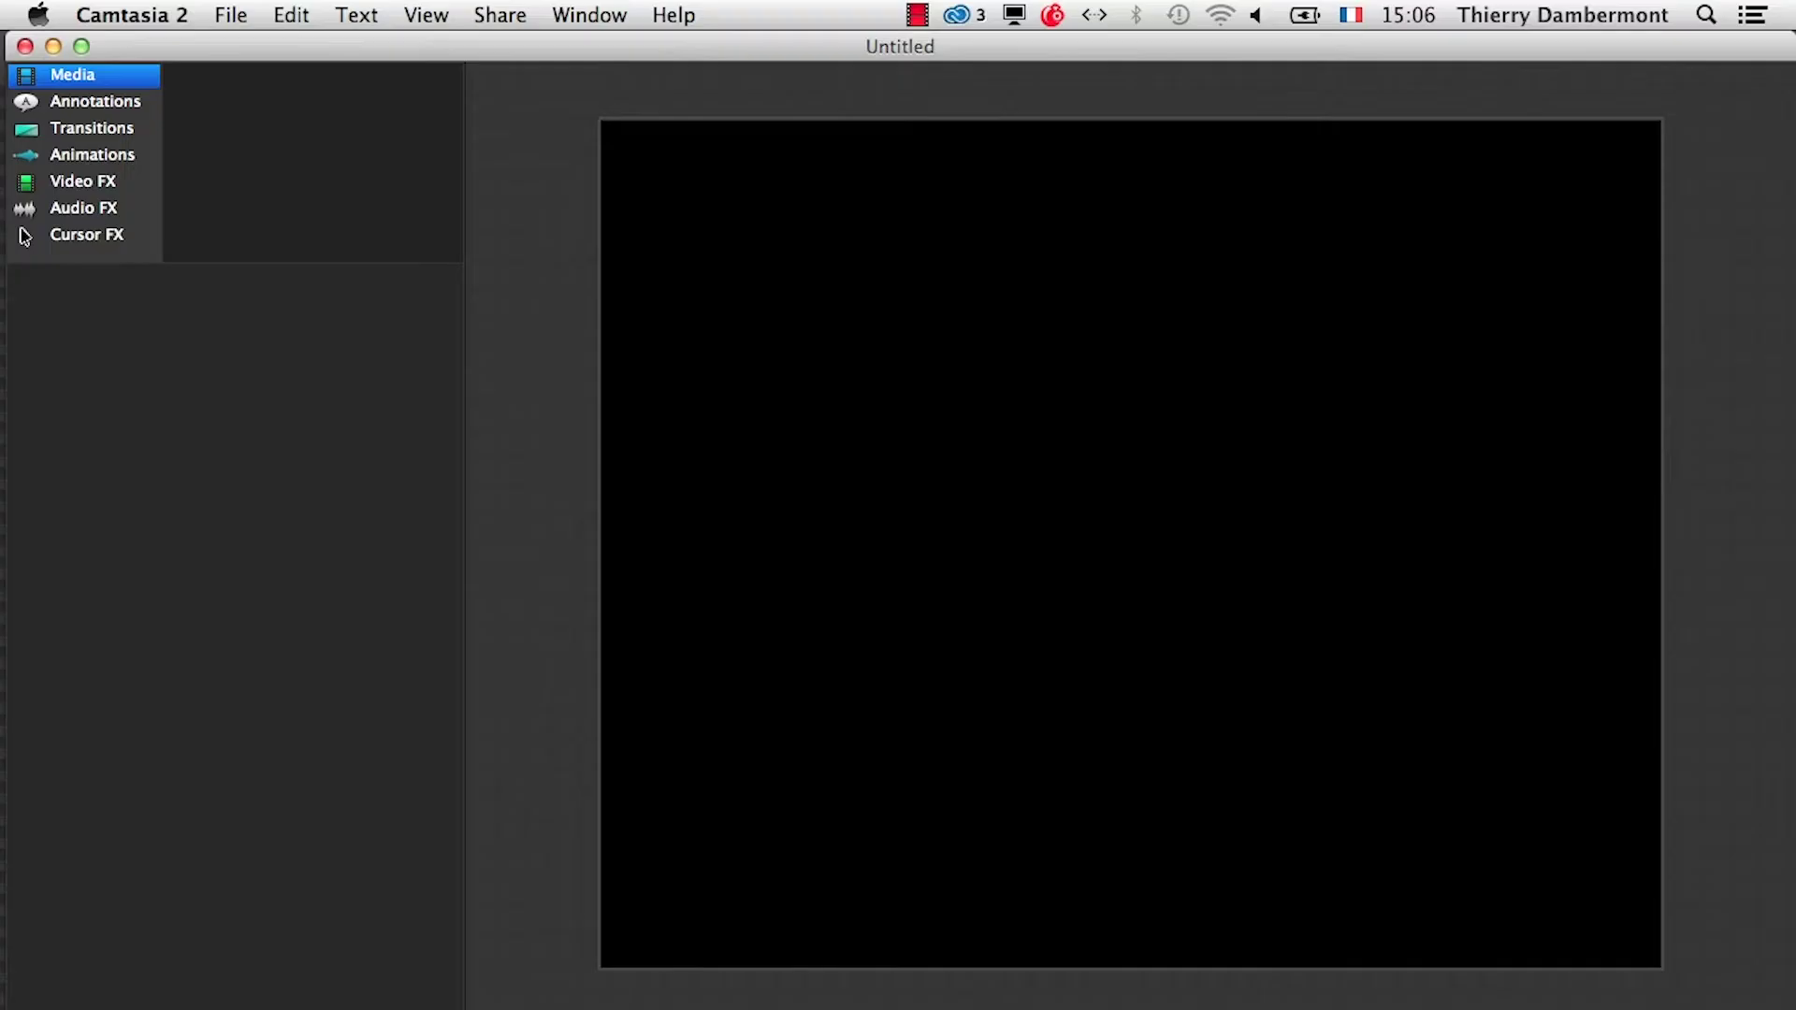
{"action": "key", "text": "super+Tab"}
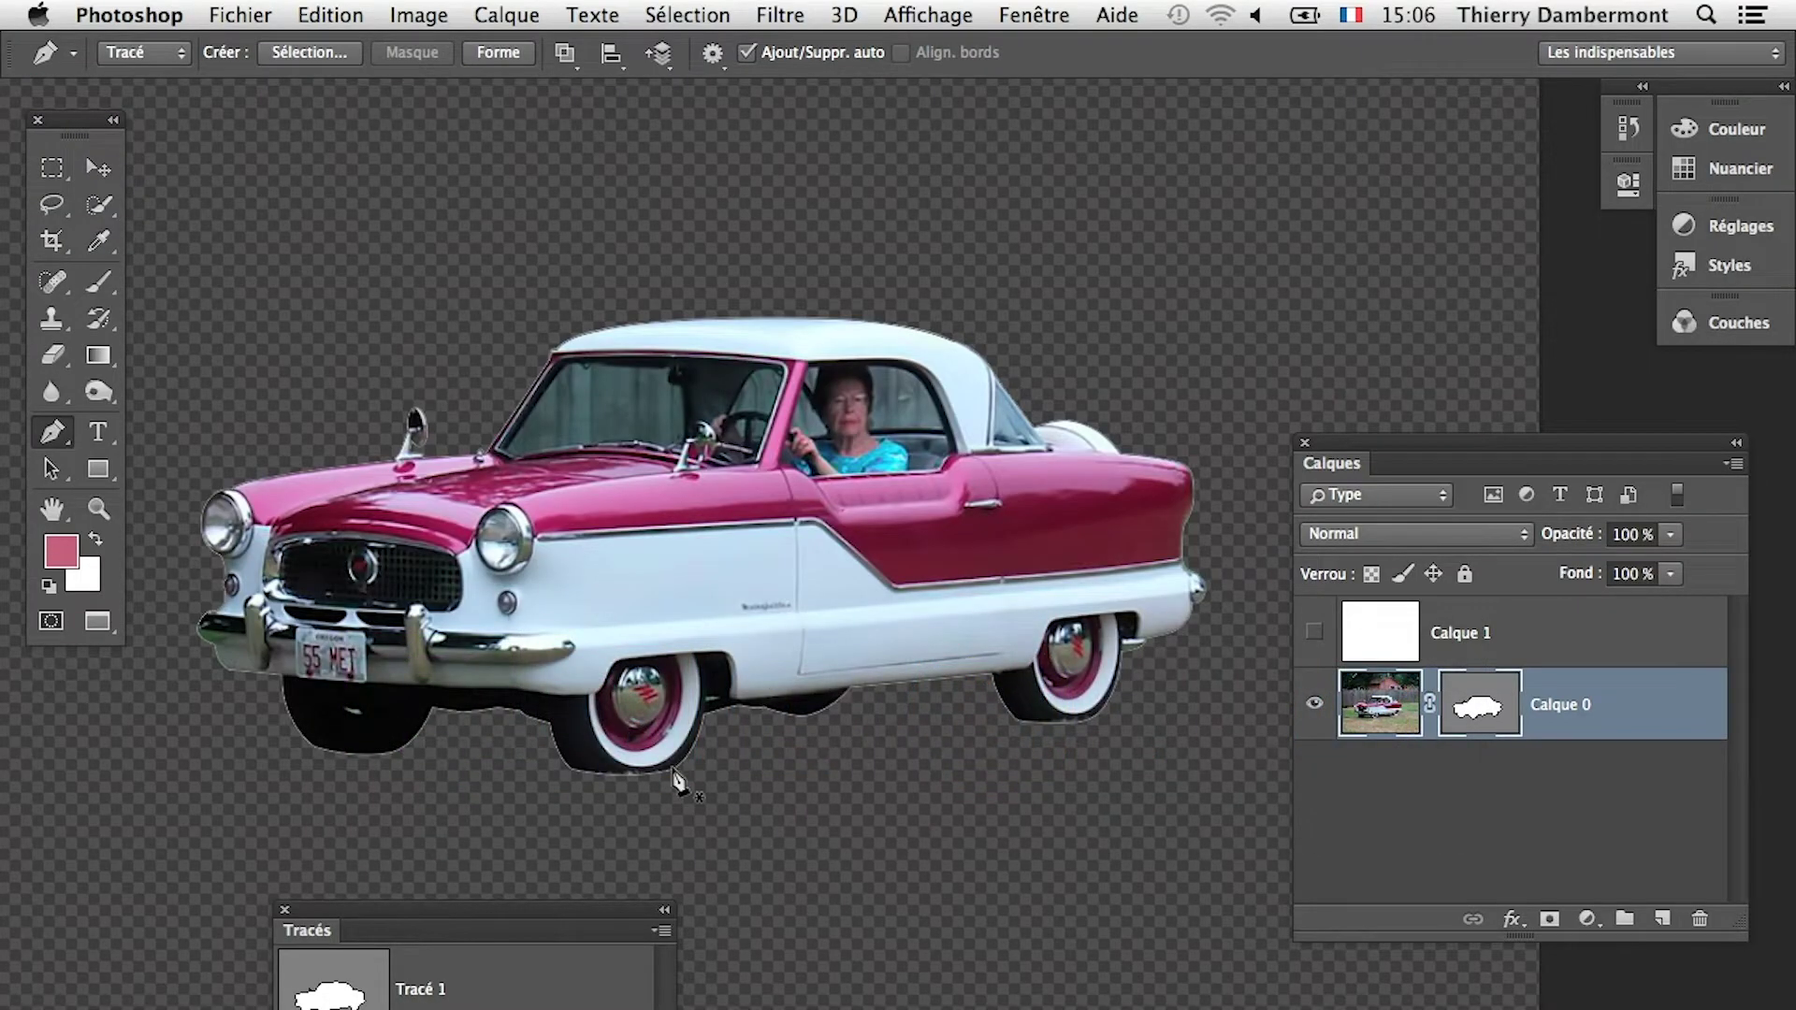
{"action": "key", "text": "super+Tab"}
{"action": "key", "text": "super+Tab"}
Step: Select Calque 1, return to Calque 0 and activate its vector mask to compare the listed paths
{"action": "left_click_drag", "start_coordinate": [675, 1008], "coordinate": [726, 1008]}
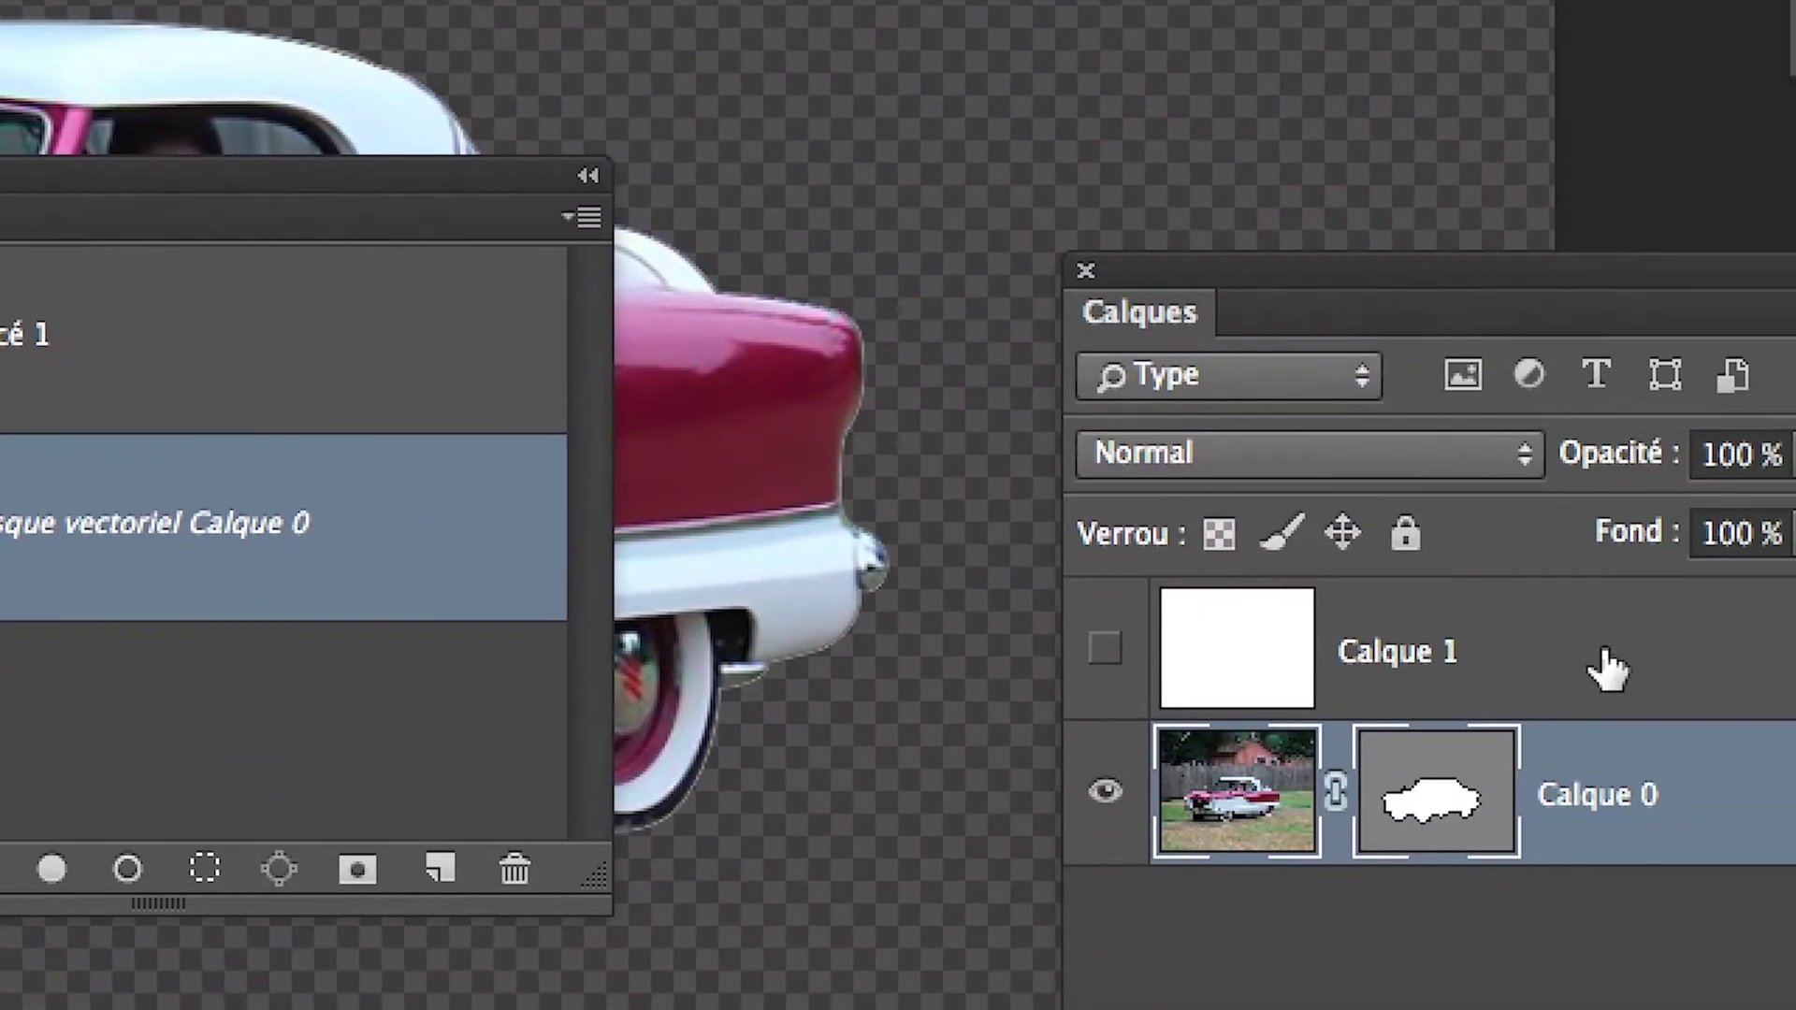
{"action": "left_click", "coordinate": [1607, 666]}
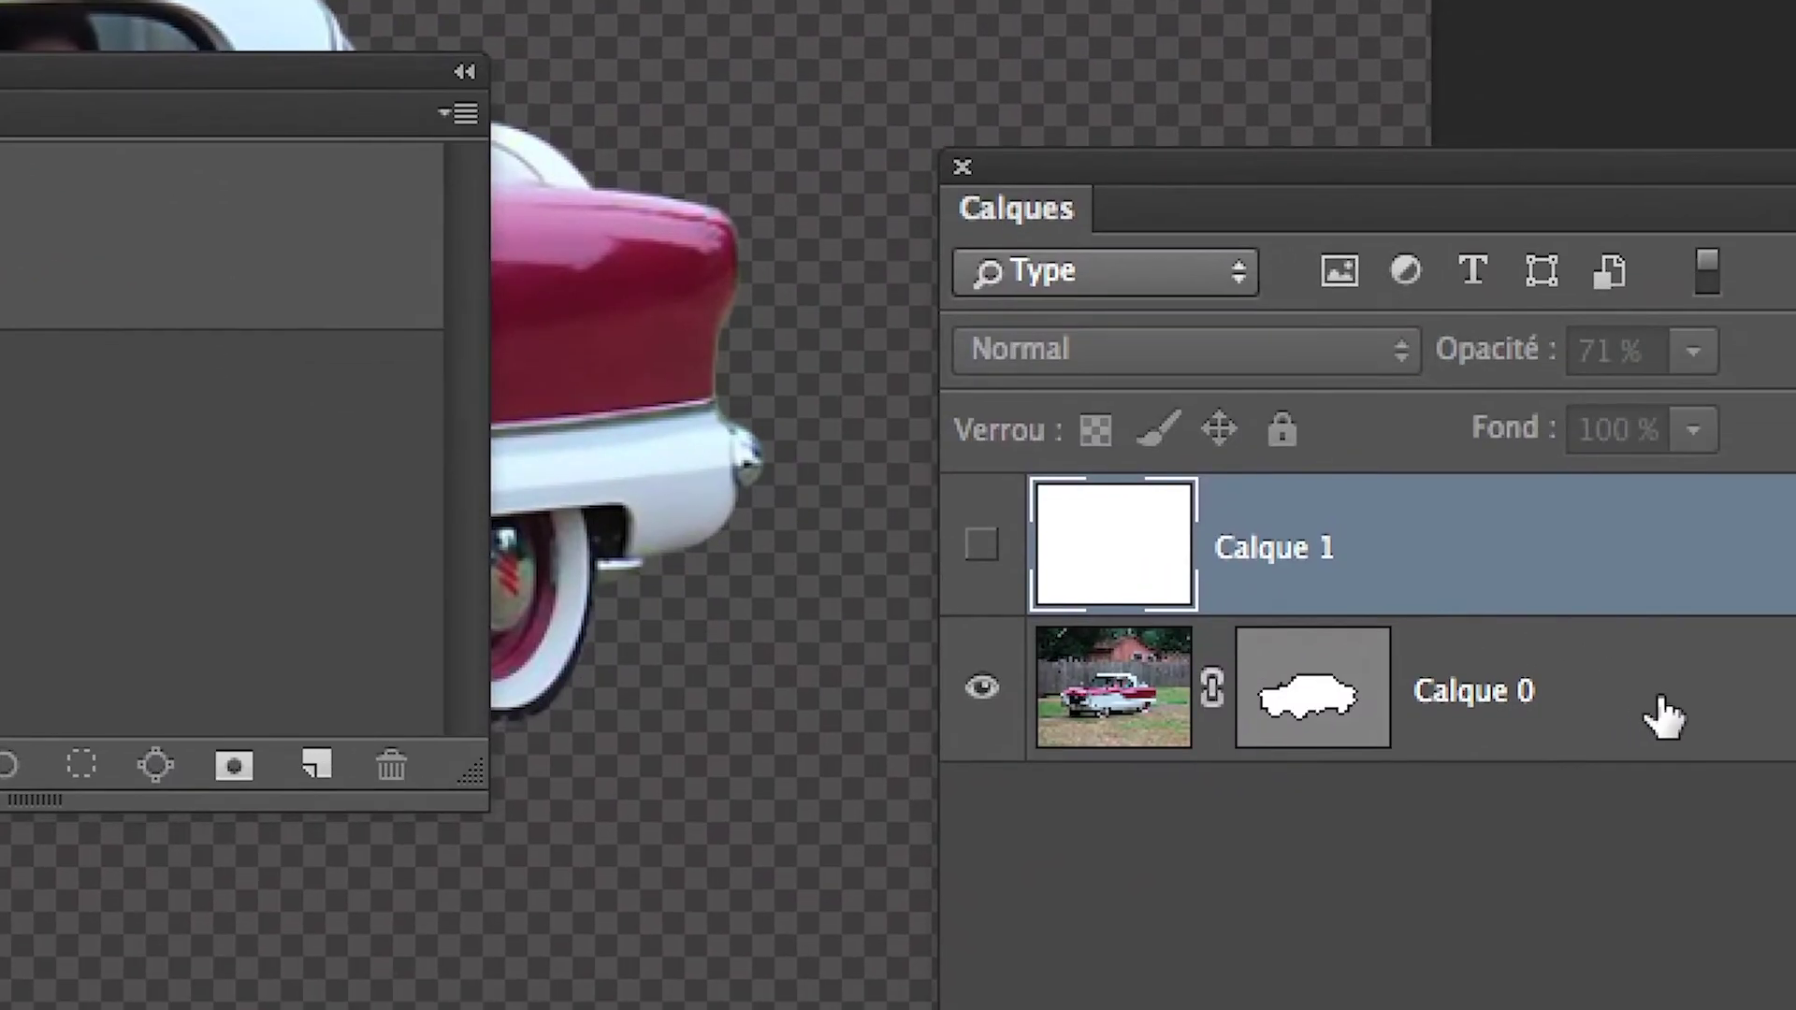
{"action": "left_click", "coordinate": [1663, 716]}
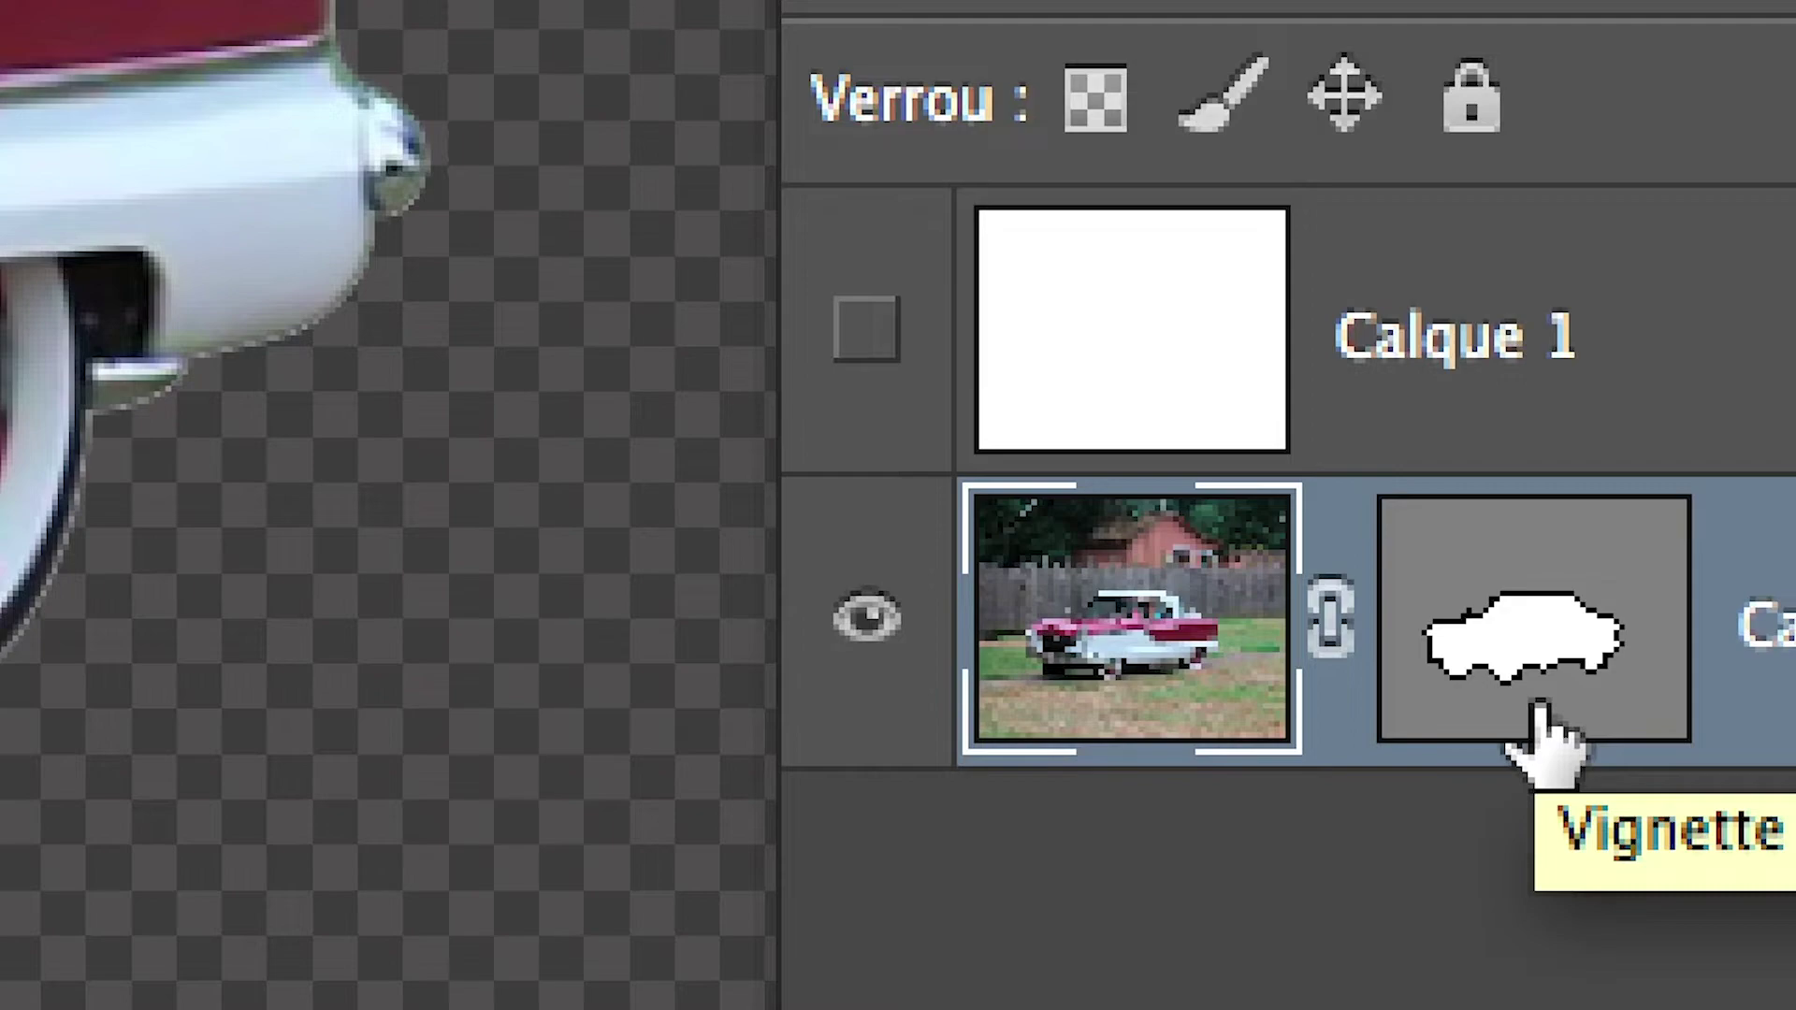
{"action": "left_click_drag", "start_coordinate": [1537, 703], "coordinate": [1476, 721]}
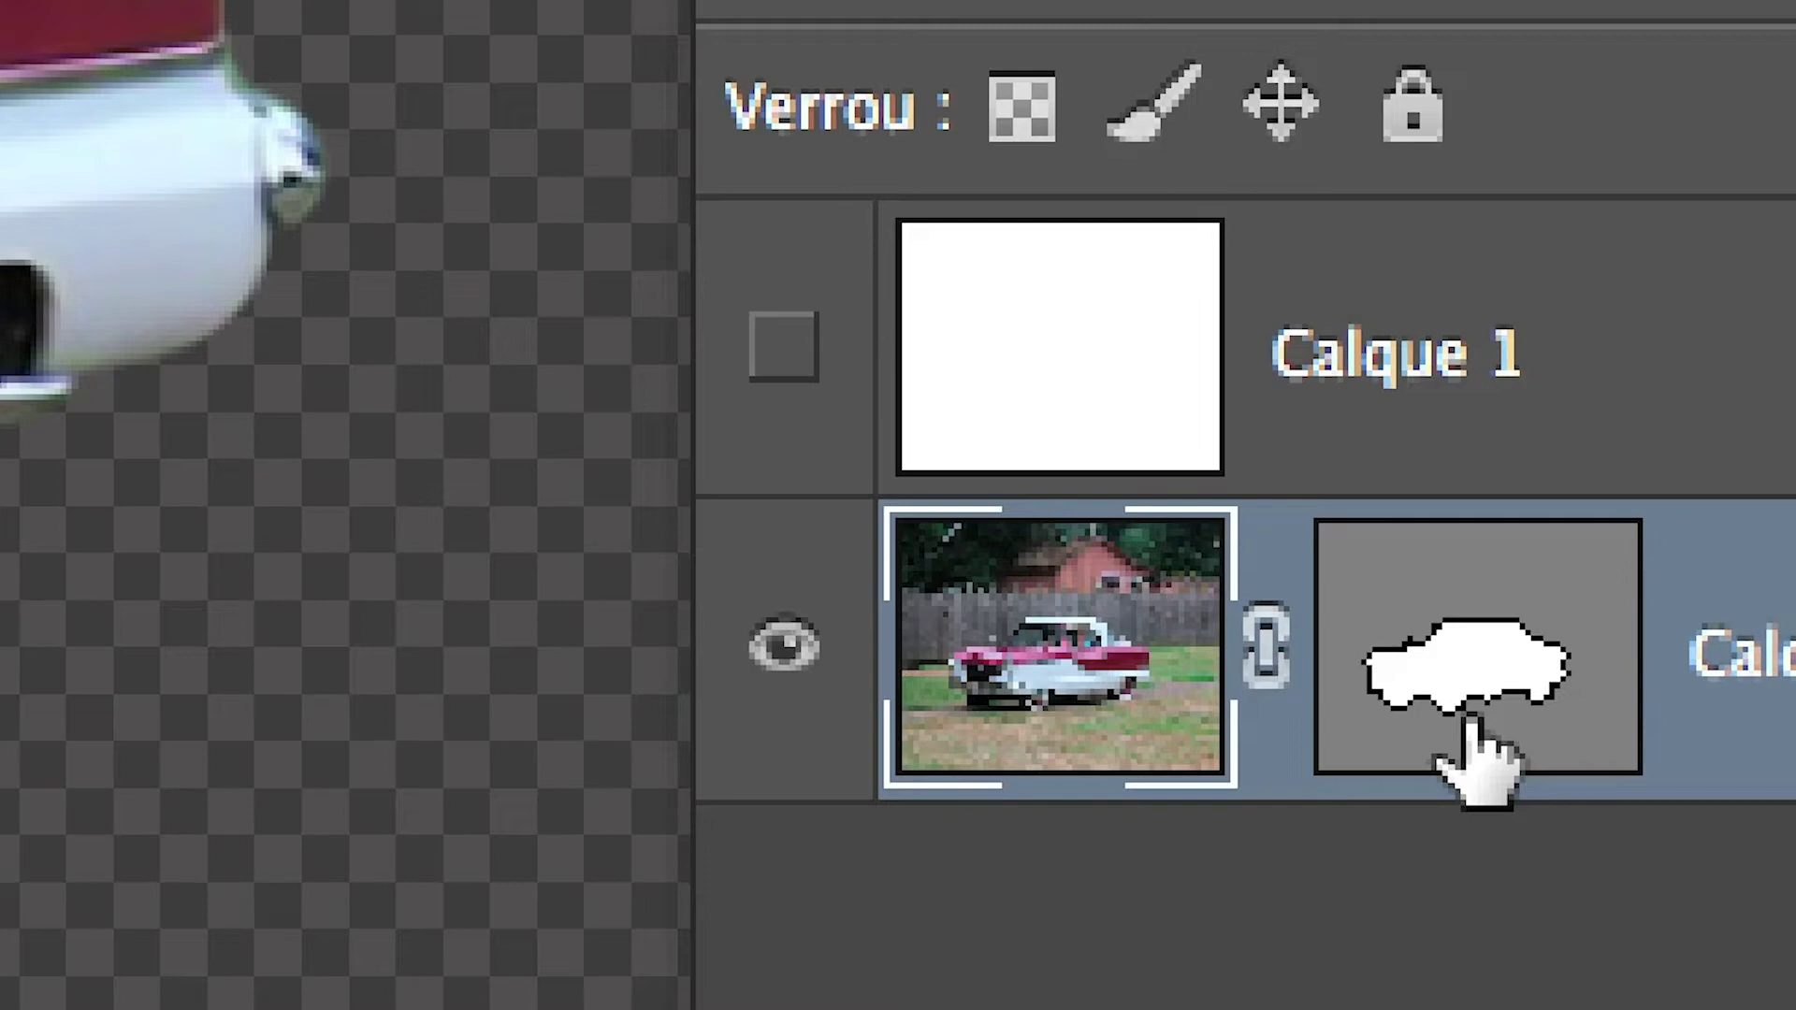
{"action": "left_click", "coordinate": [1470, 719]}
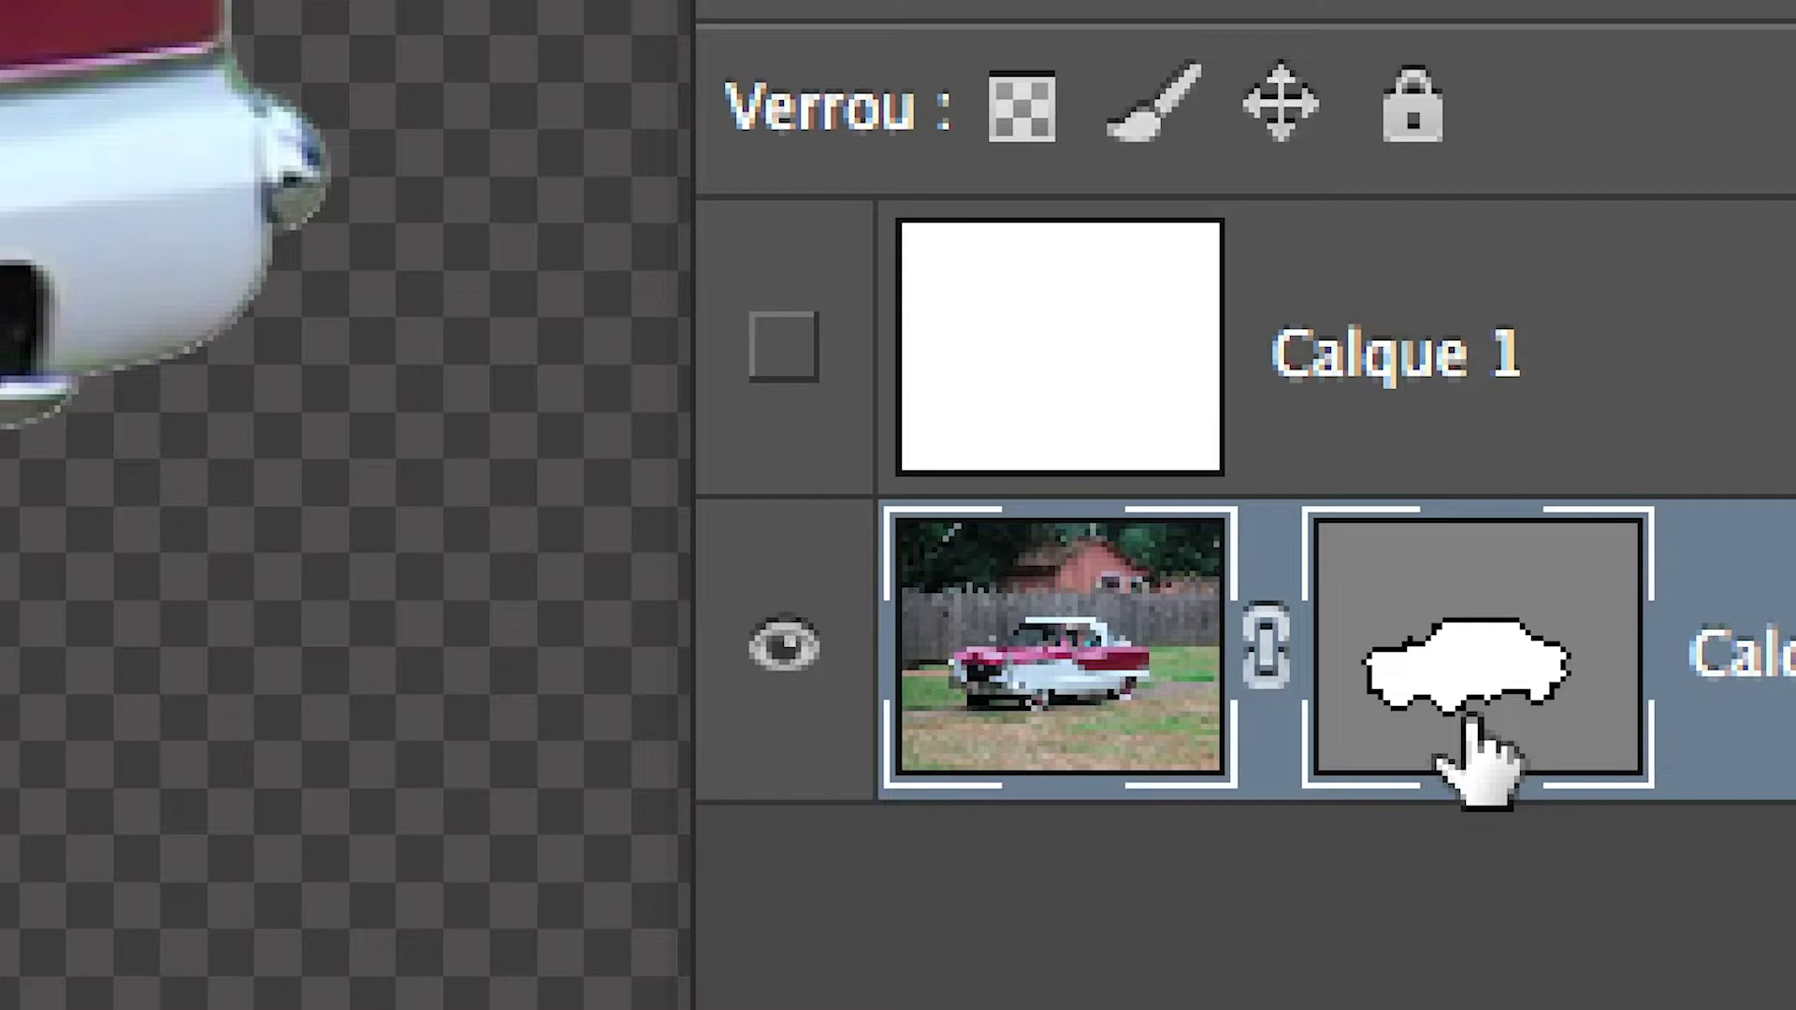
{"action": "left_click_drag", "start_coordinate": [1476, 749], "coordinate": [1478, 756]}
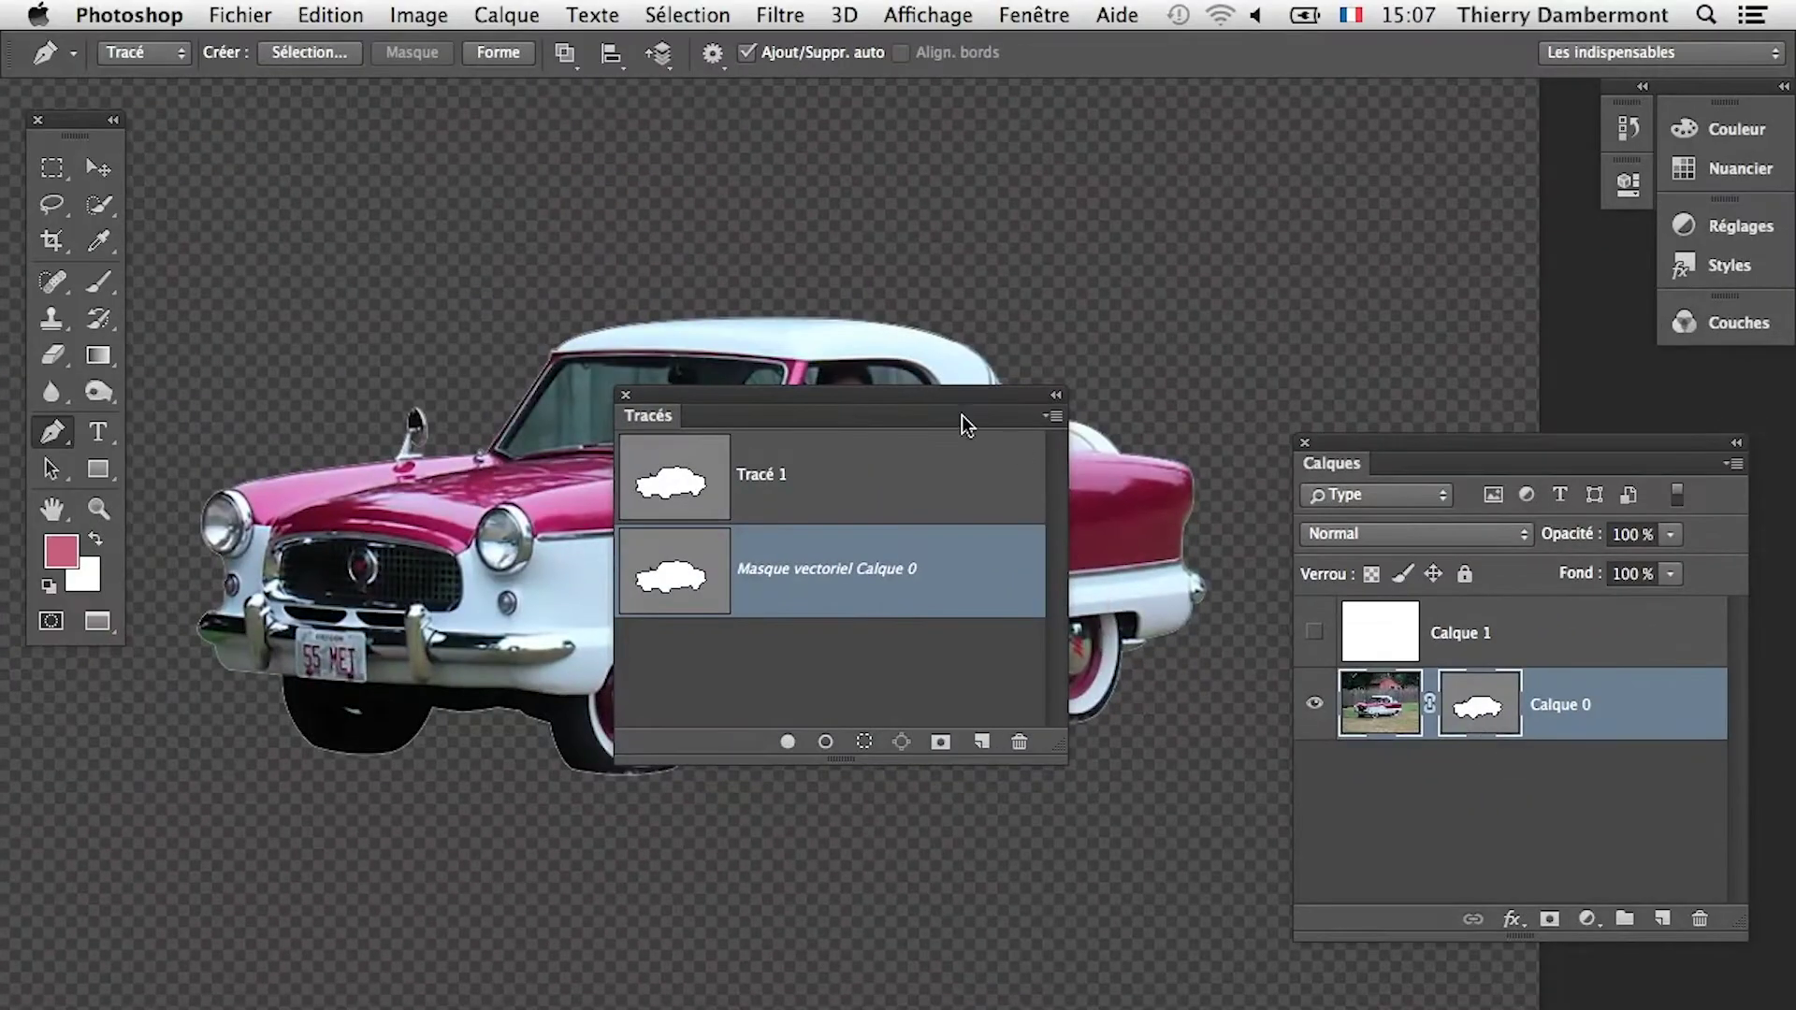
Step: Move the paths panel clear of the car, then deactivate and reactivate the vector mask on Calque 0
{"action": "left_click_drag", "start_coordinate": [961, 402], "coordinate": [610, 833]}
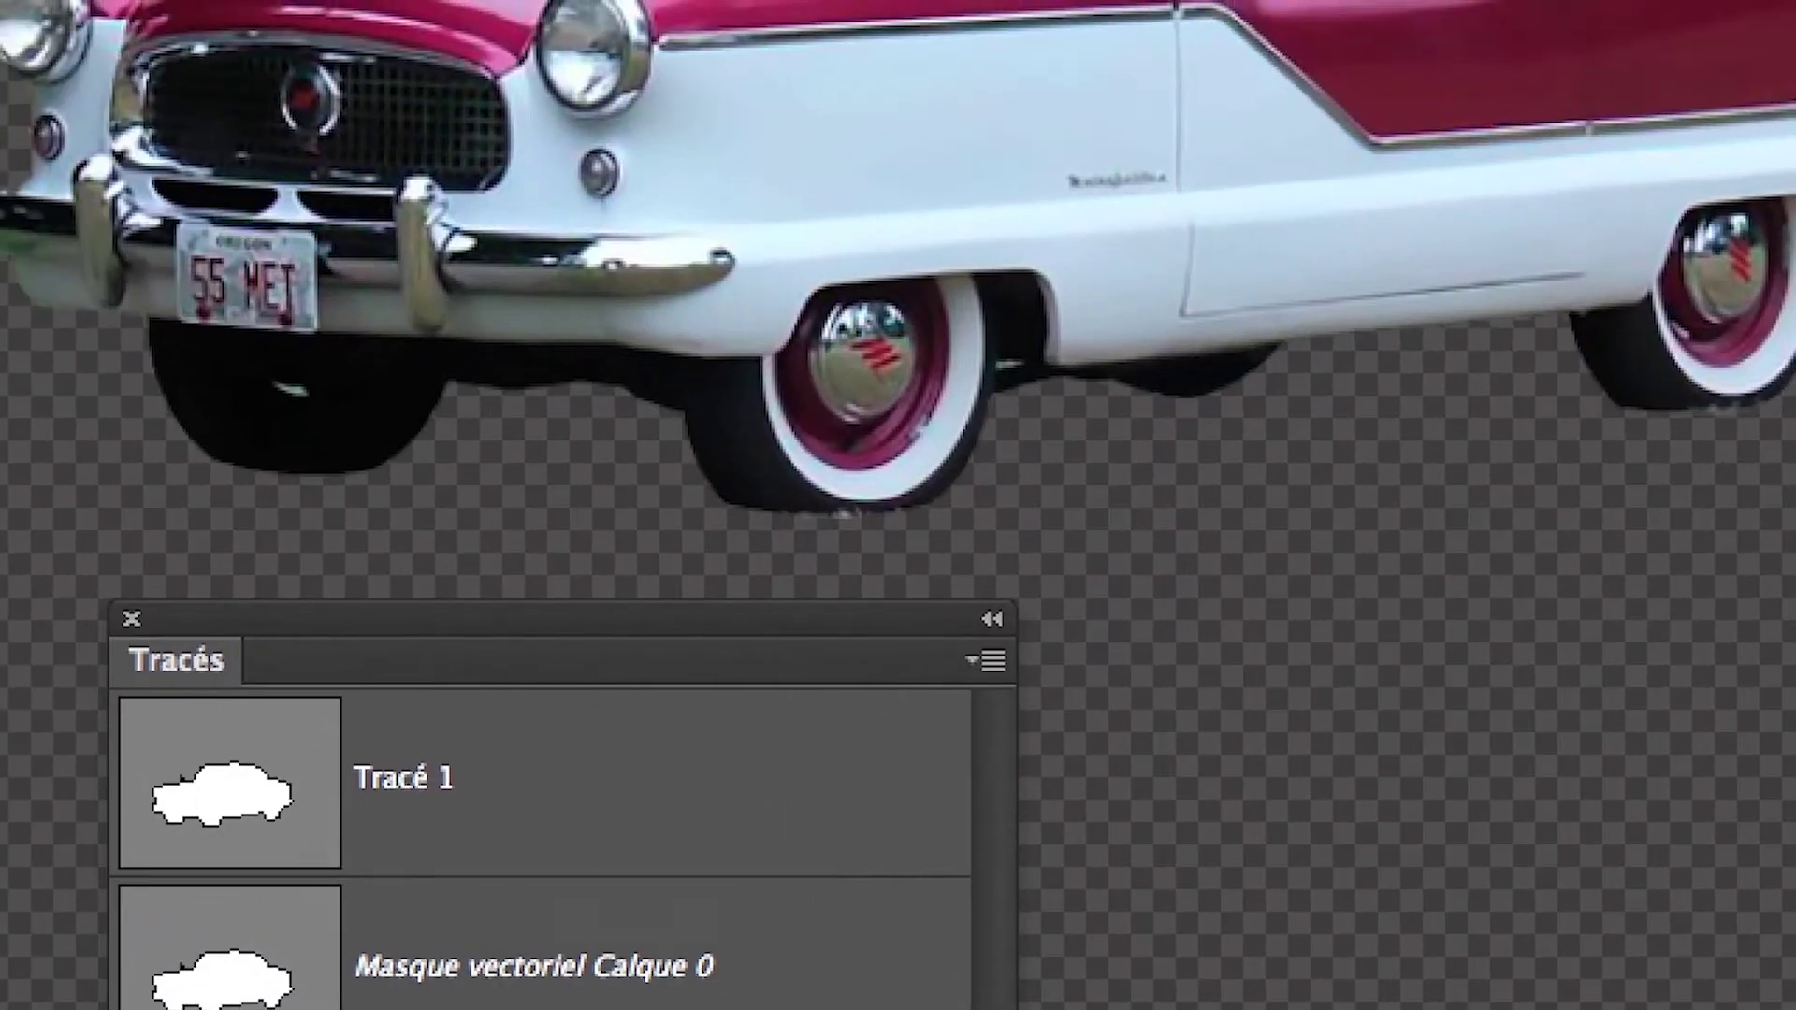
{"action": "left_click", "coordinate": [561, 945]}
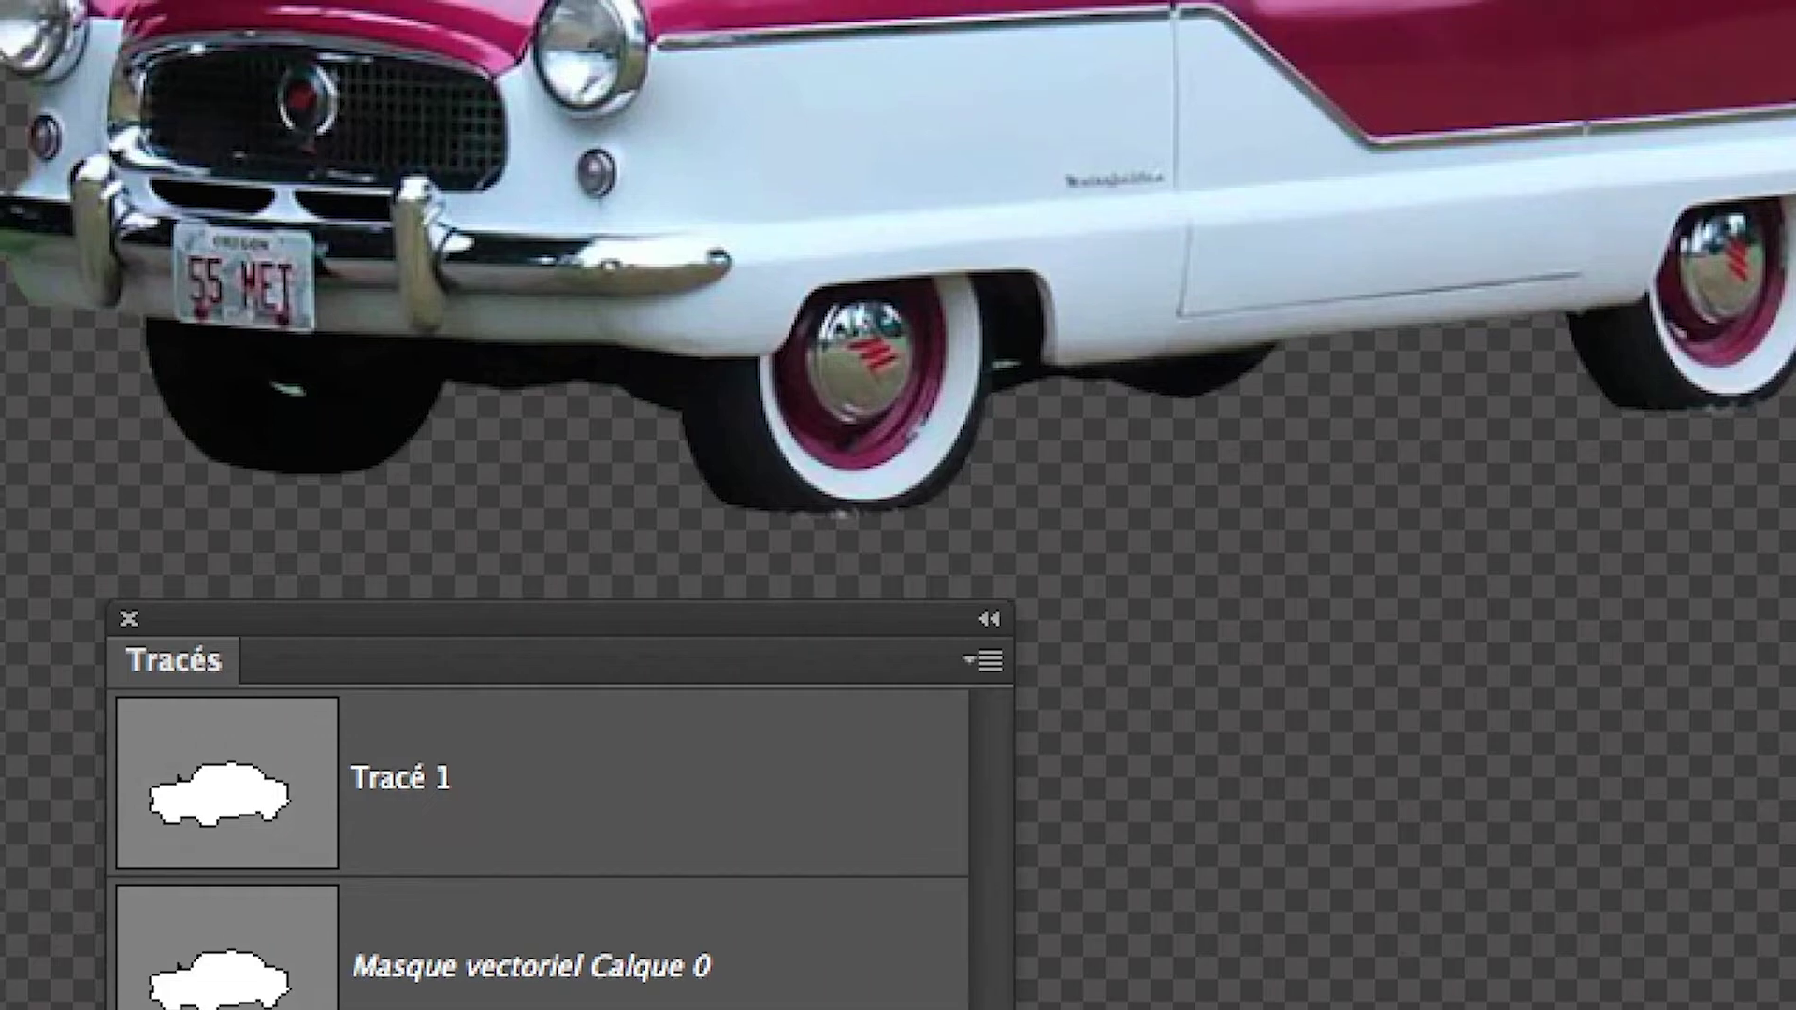
{"action": "left_click", "coordinate": [562, 945]}
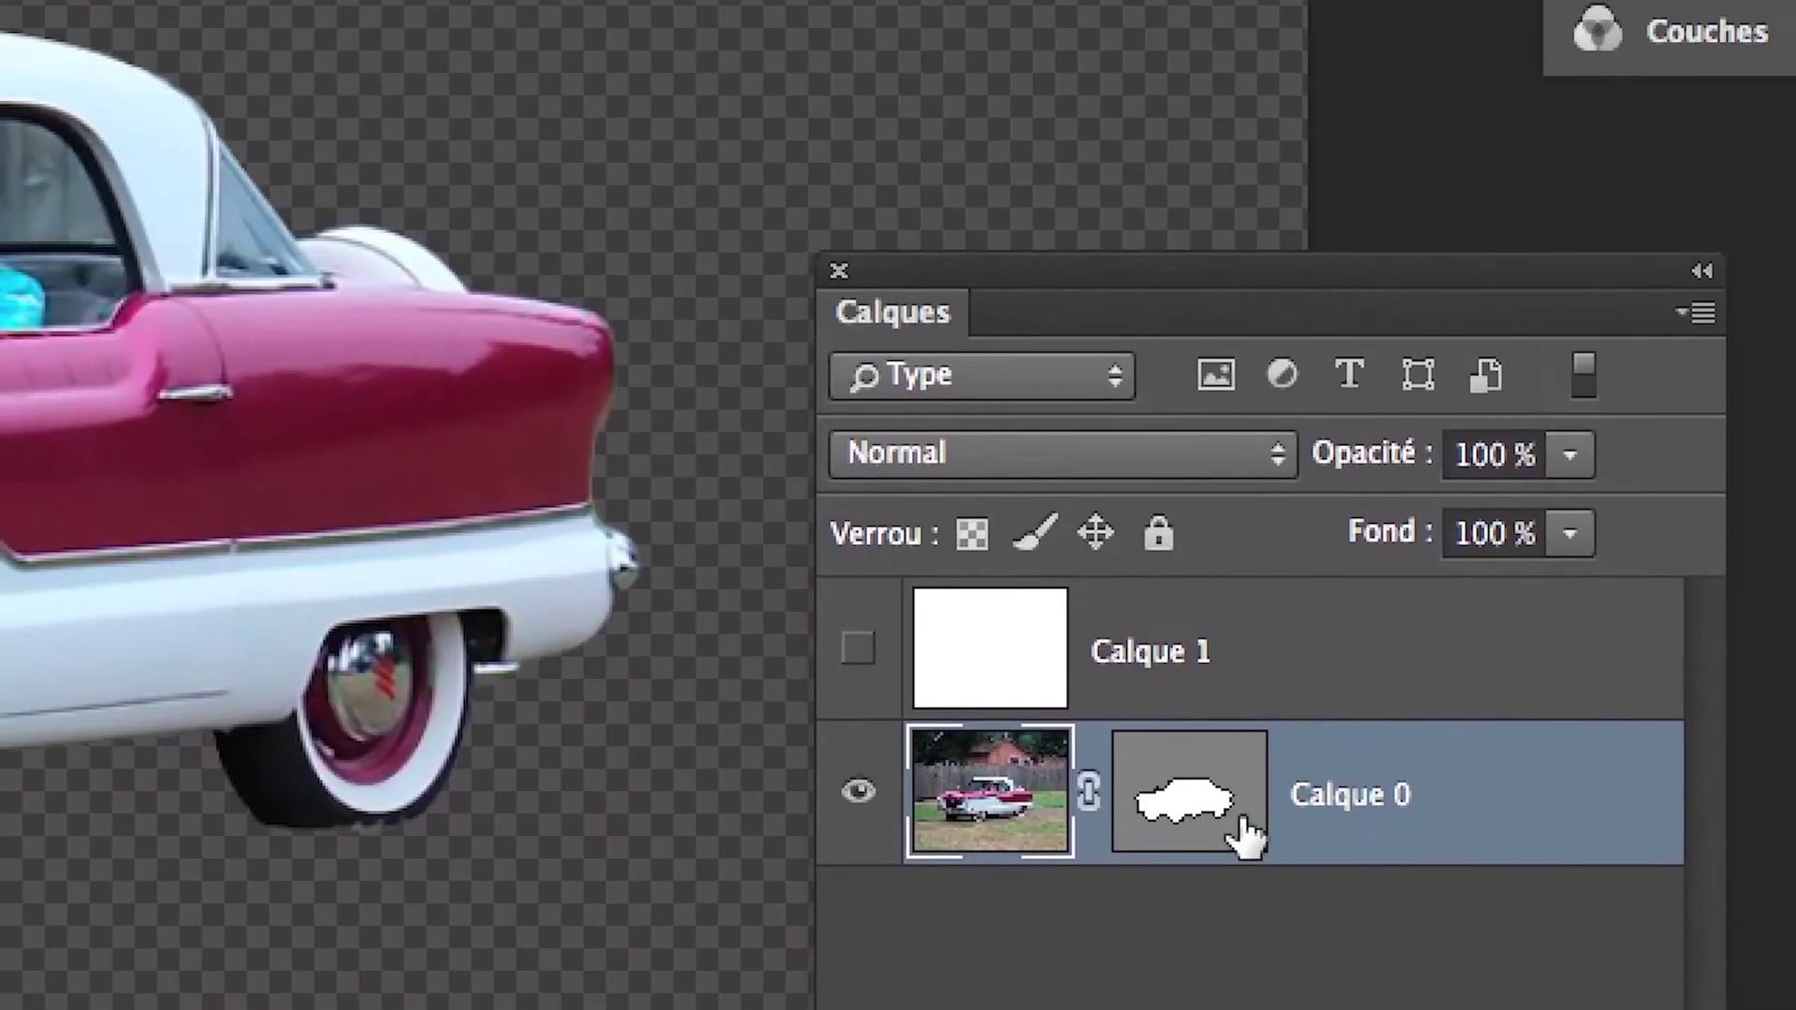
{"action": "left_click", "coordinate": [1488, 432]}
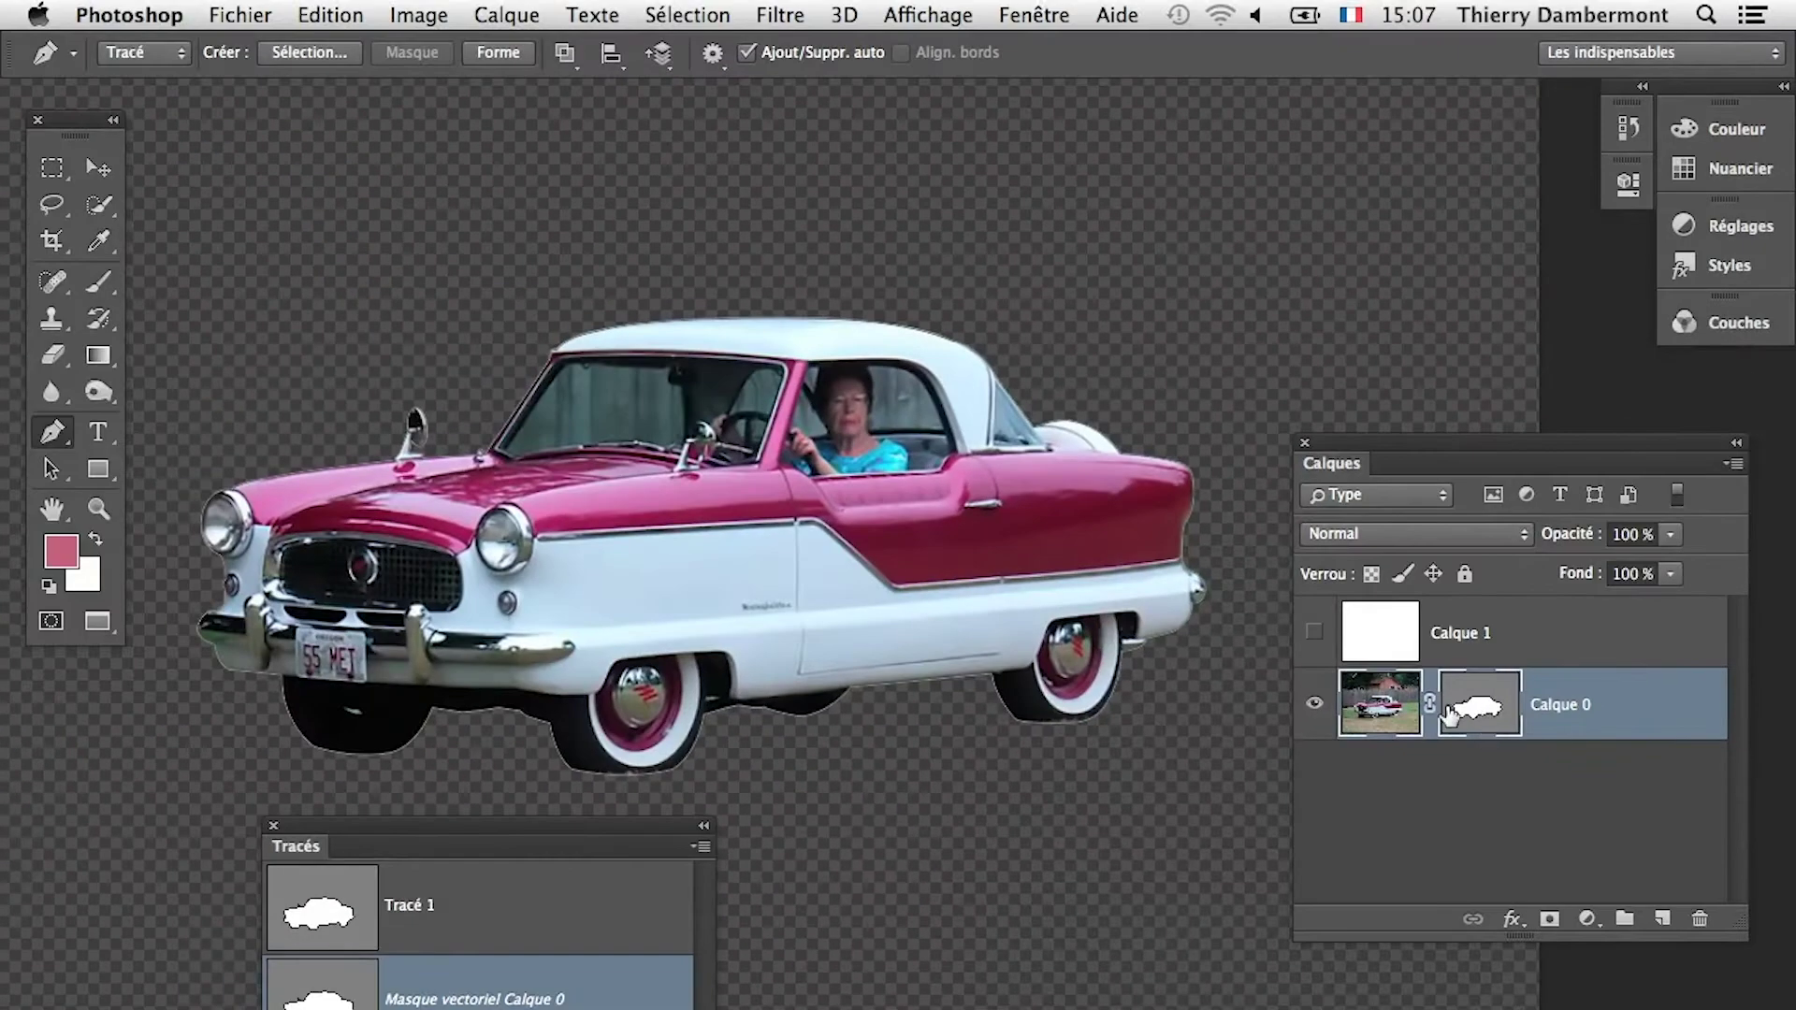
Step: Uncover more of the car and choose the Direct Selection tool for editing the mask's anchor points
{"action": "left_click_drag", "start_coordinate": [602, 822], "coordinate": [626, 922]}
{"action": "scroll", "coordinate": [645, 711], "scroll_direction": "up", "scroll_amount": 2}
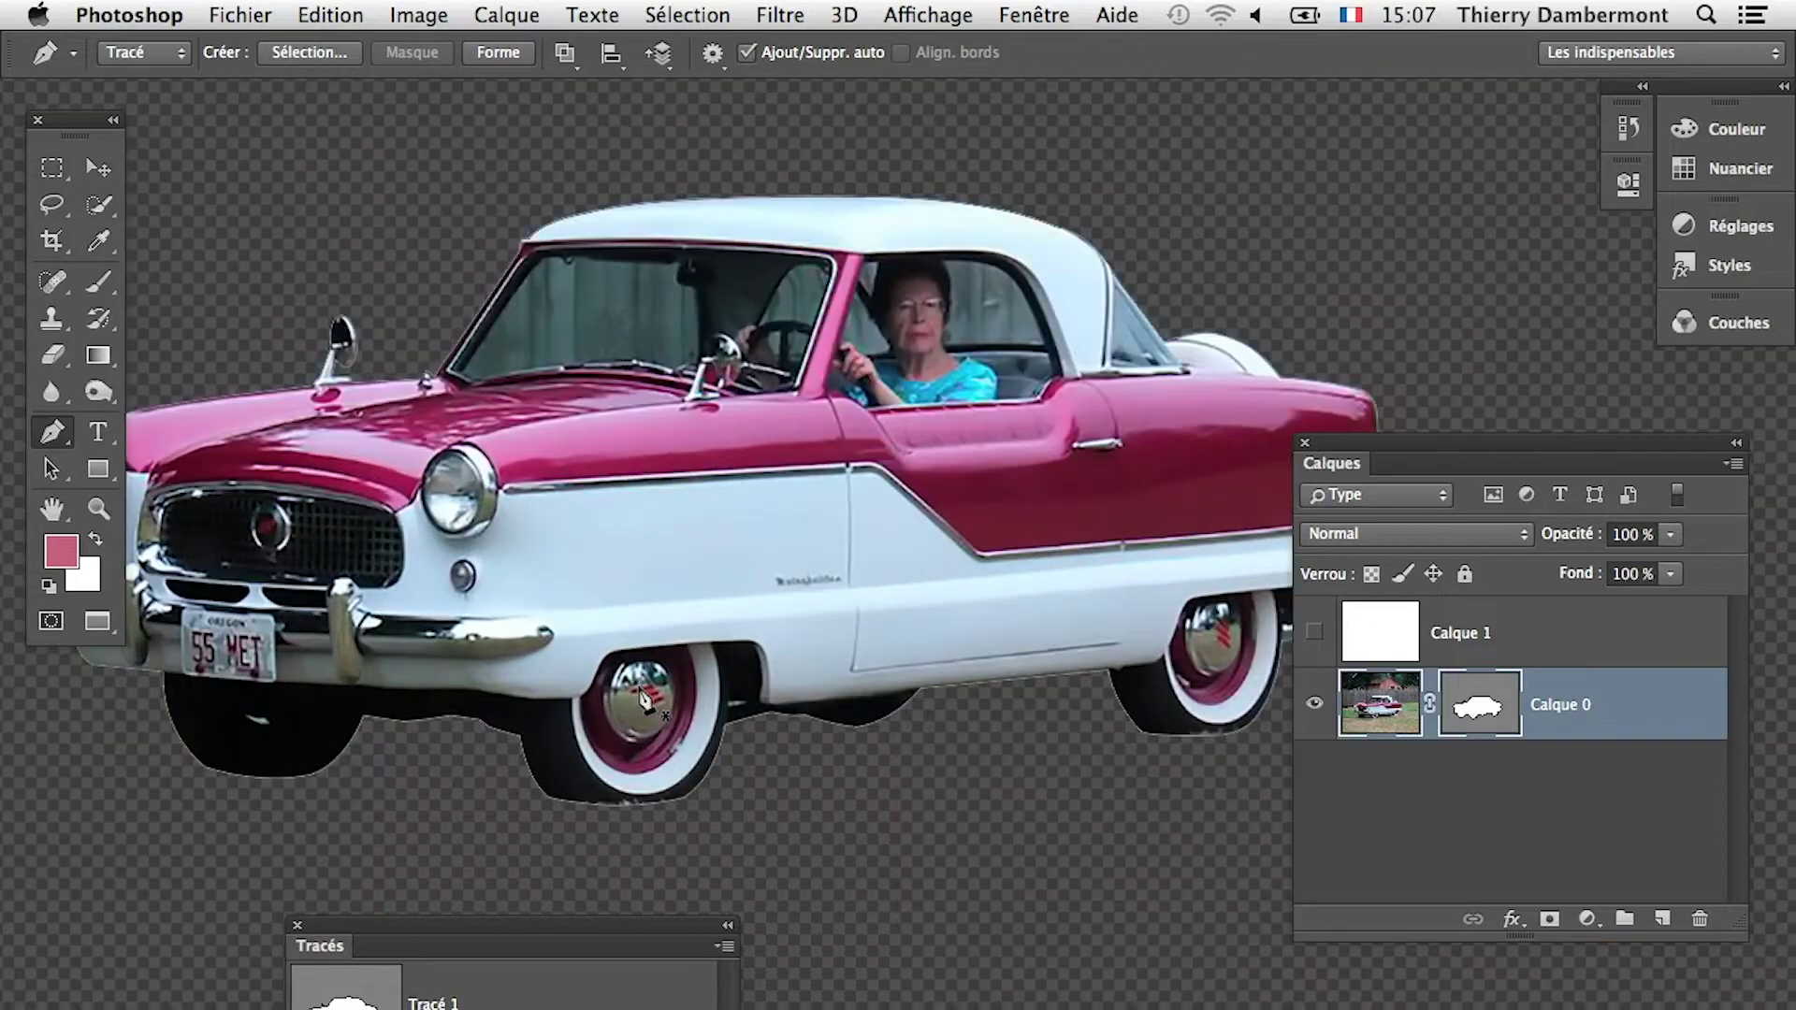
{"action": "left_click_drag", "start_coordinate": [720, 465], "coordinate": [902, 407]}
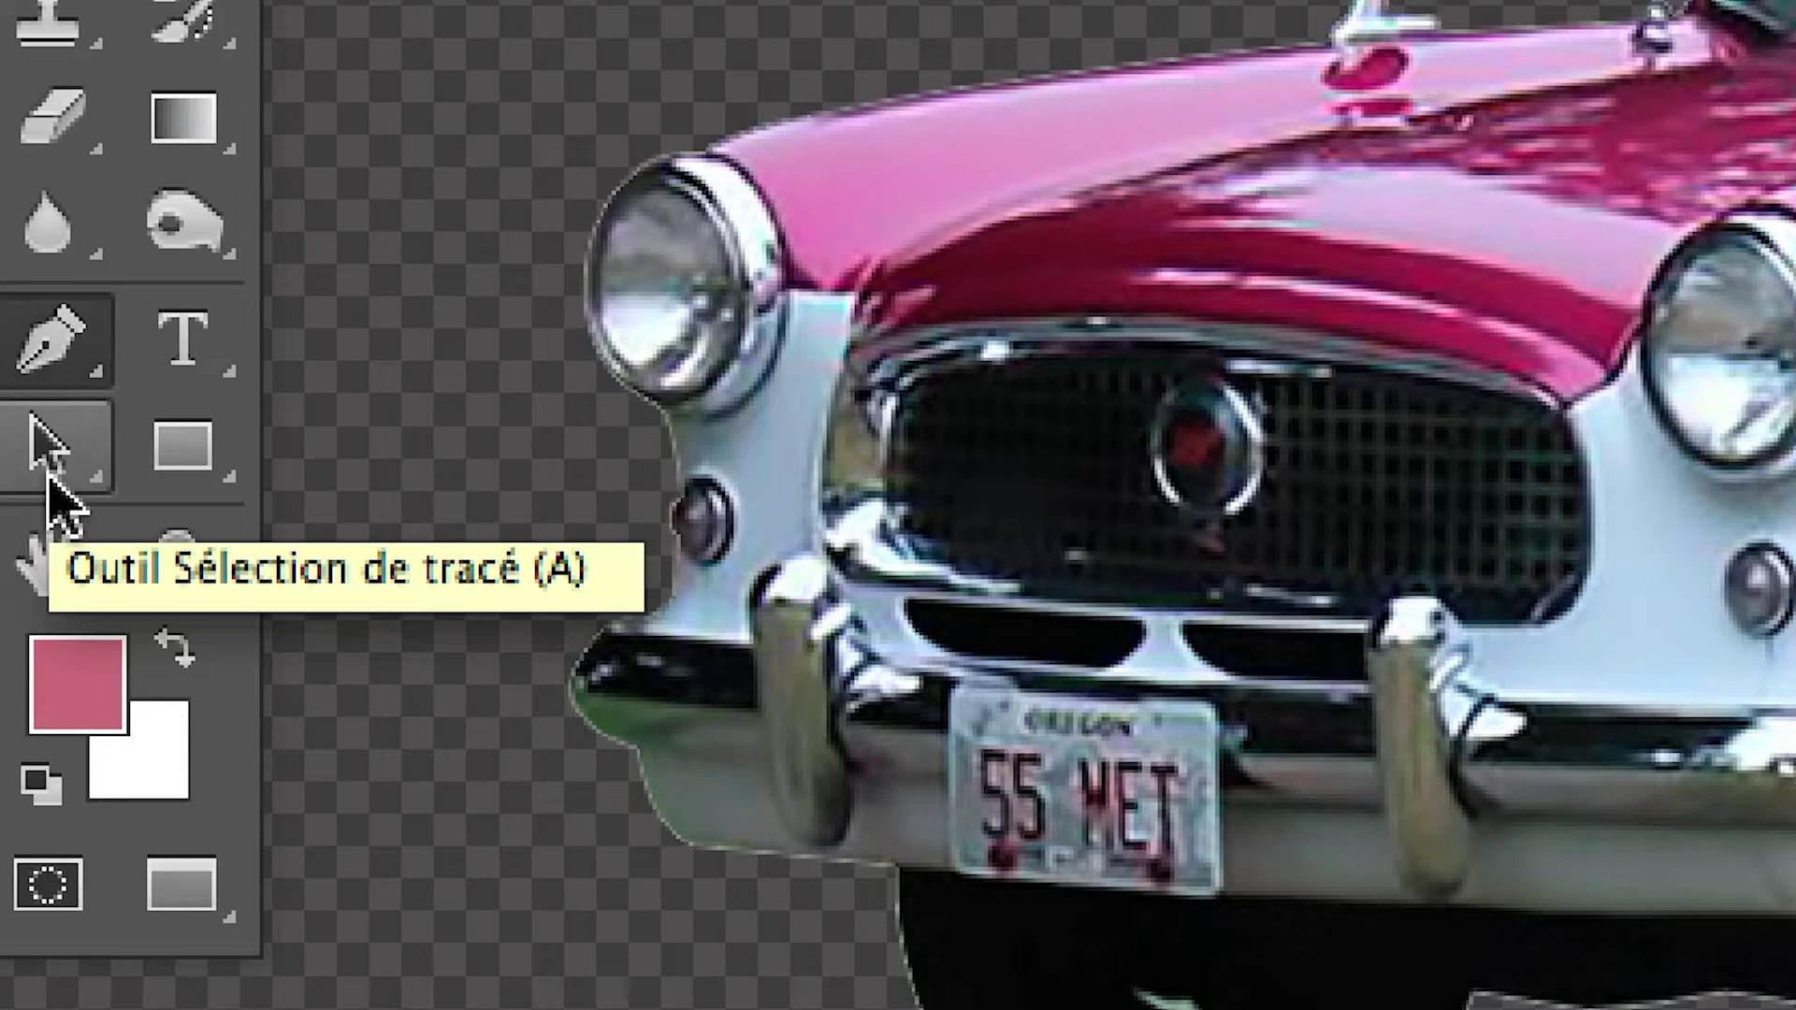
{"action": "left_click", "coordinate": [48, 475]}
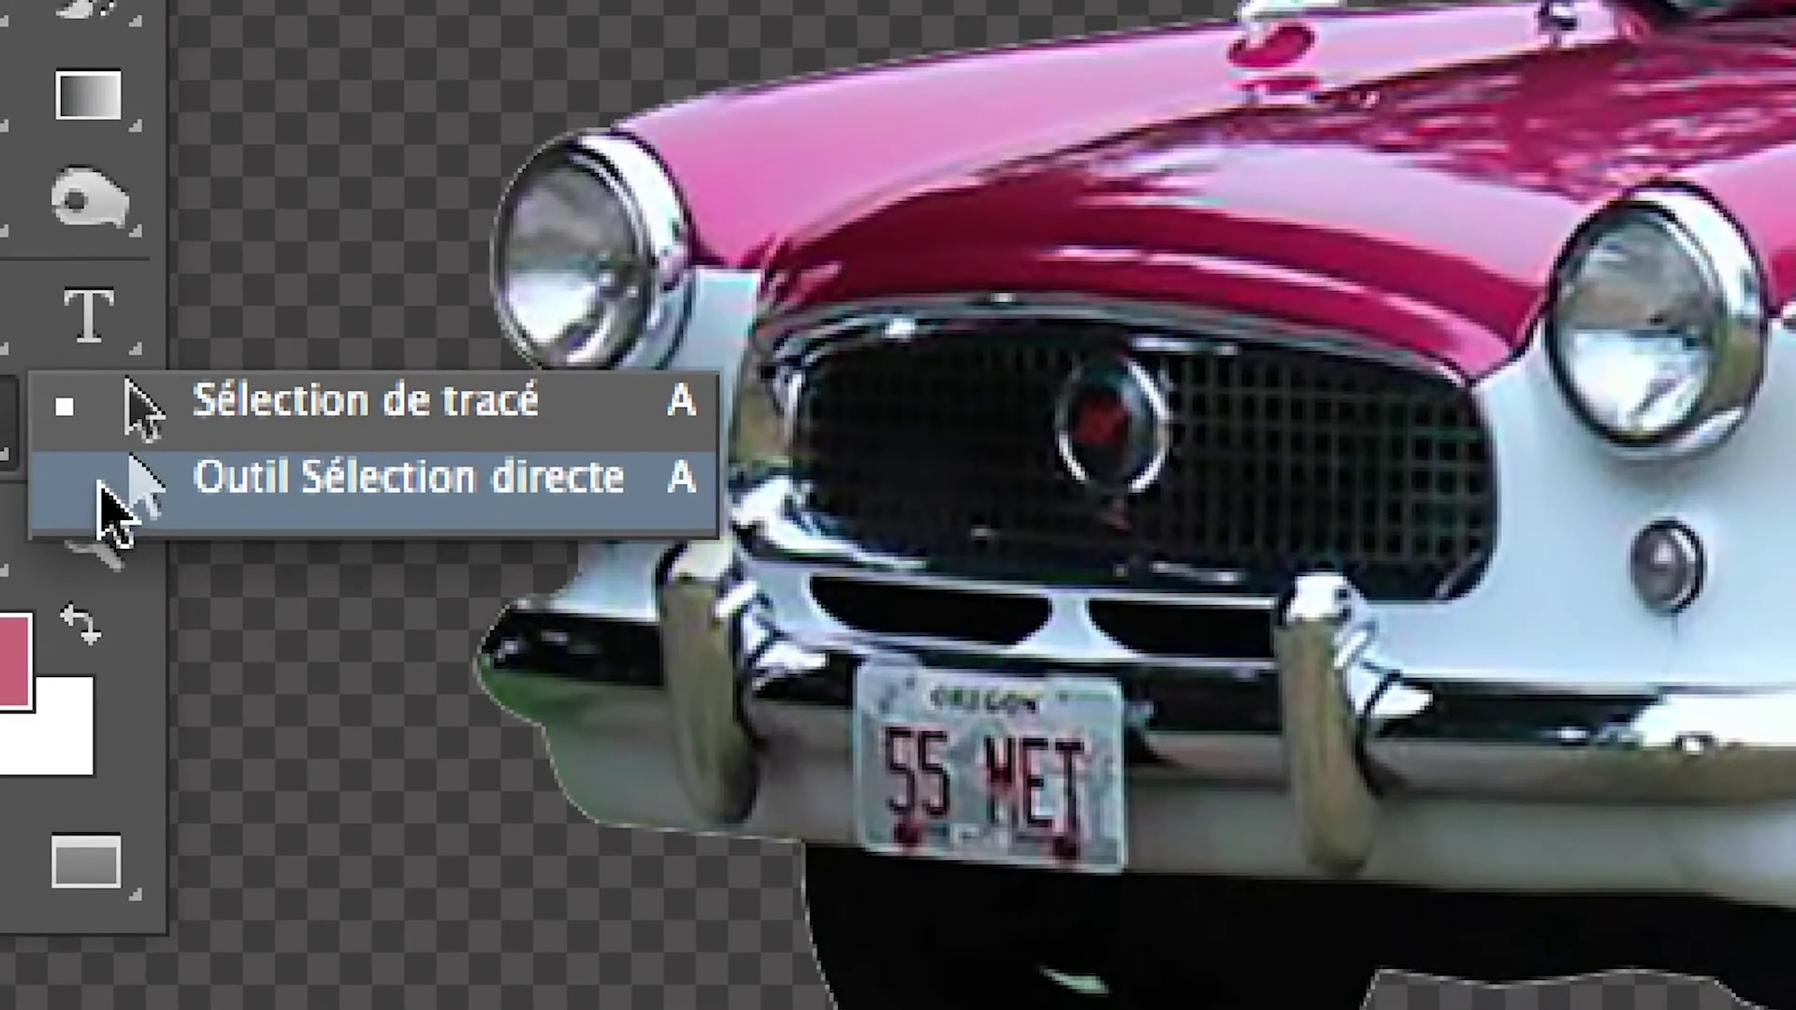
{"action": "left_click", "coordinate": [203, 499]}
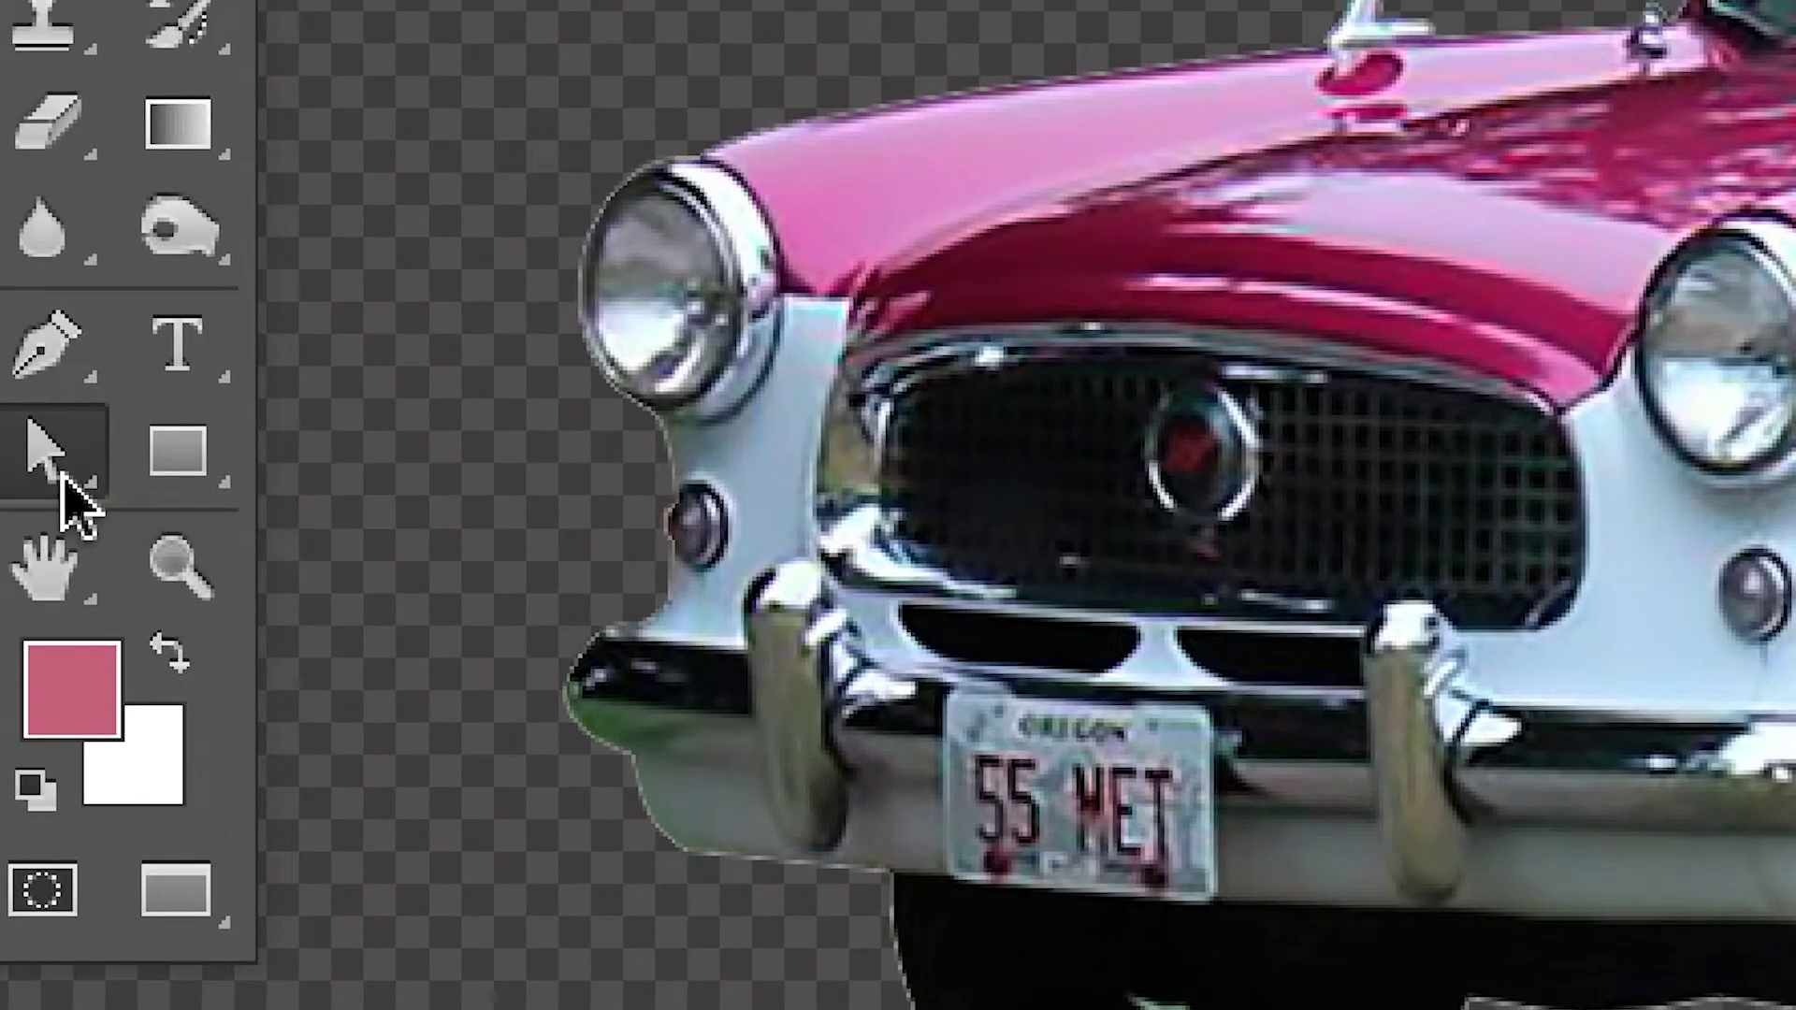
{"action": "left_click", "coordinate": [72, 496]}
{"action": "left_click", "coordinate": [225, 437]}
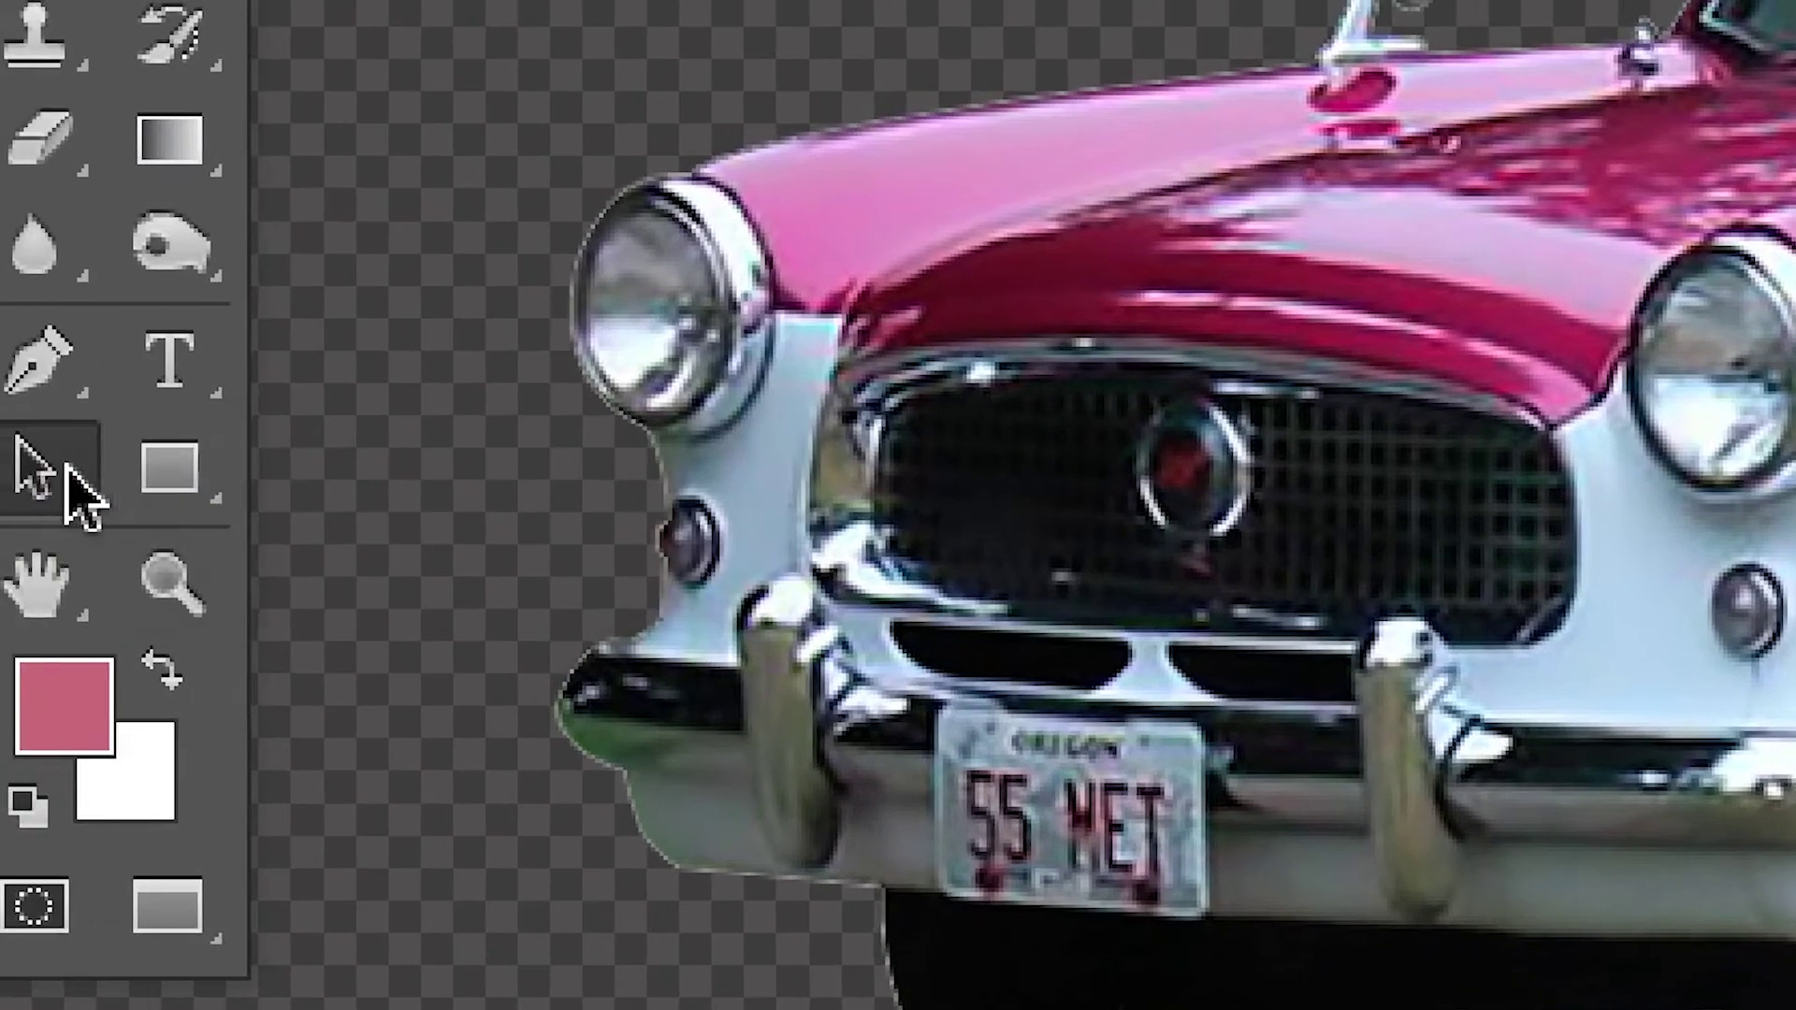
{"action": "left_click", "coordinate": [37, 468]}
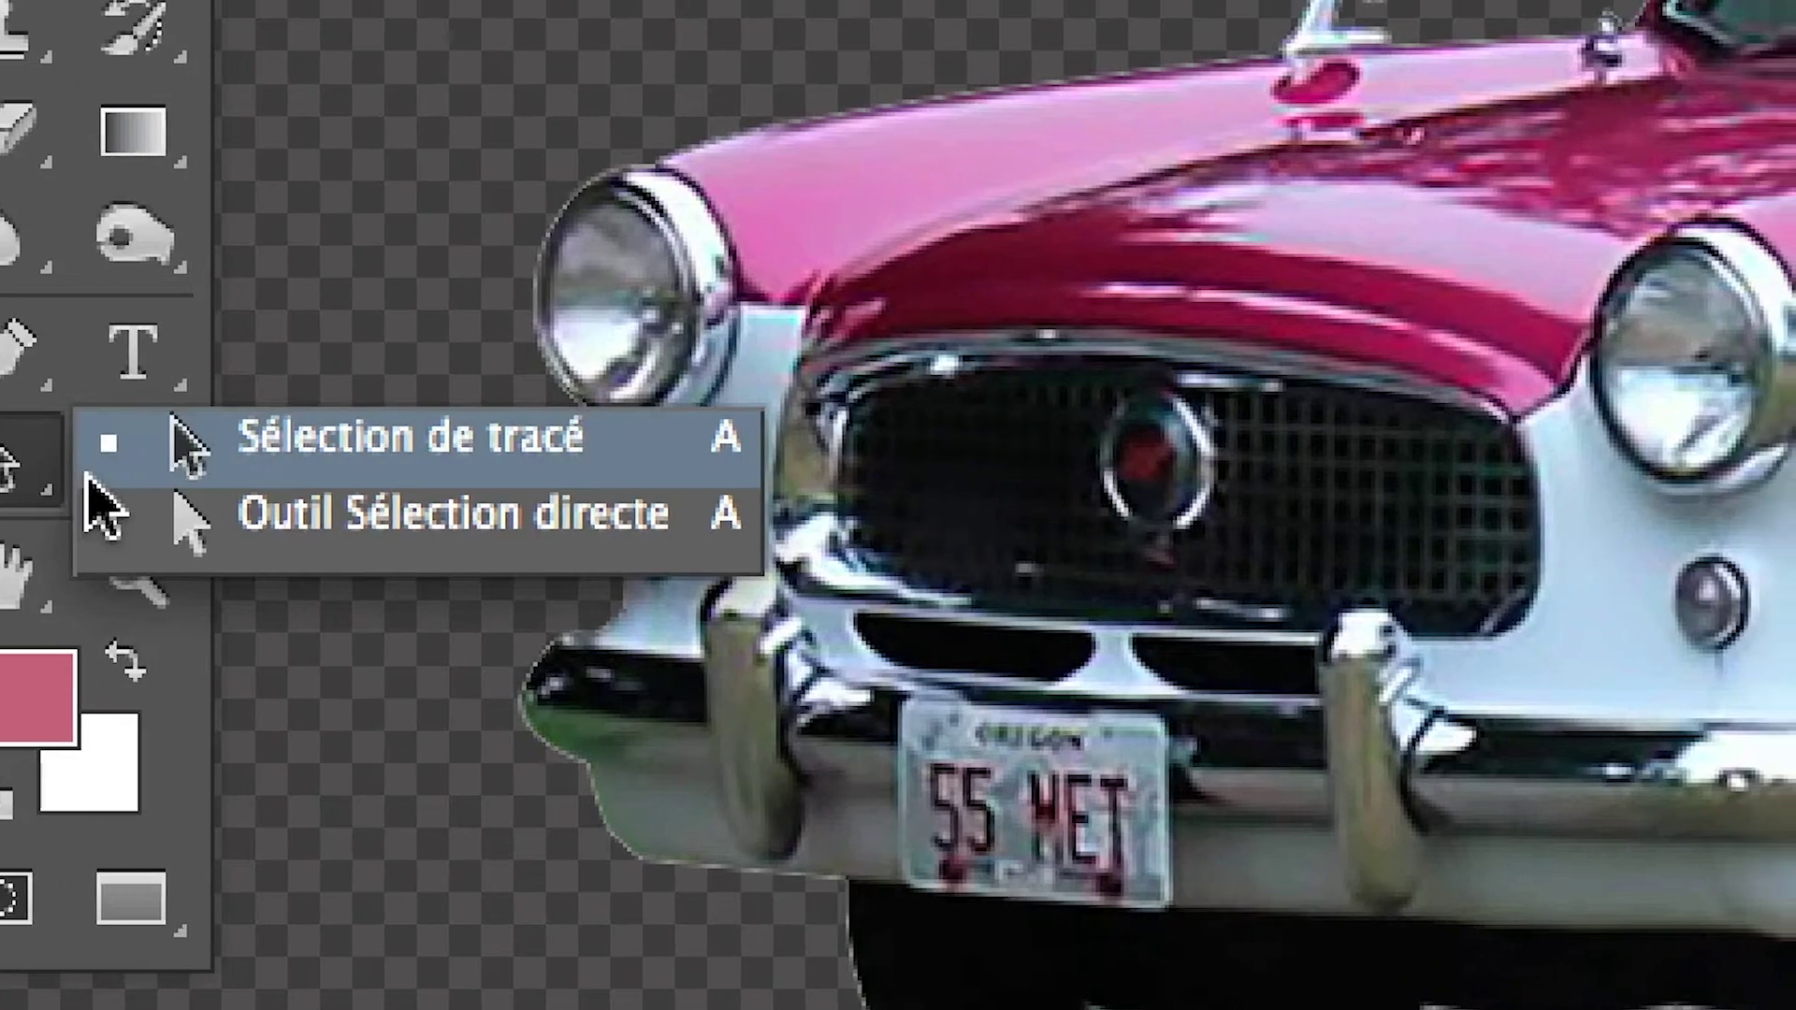
{"action": "left_click", "coordinate": [117, 514]}
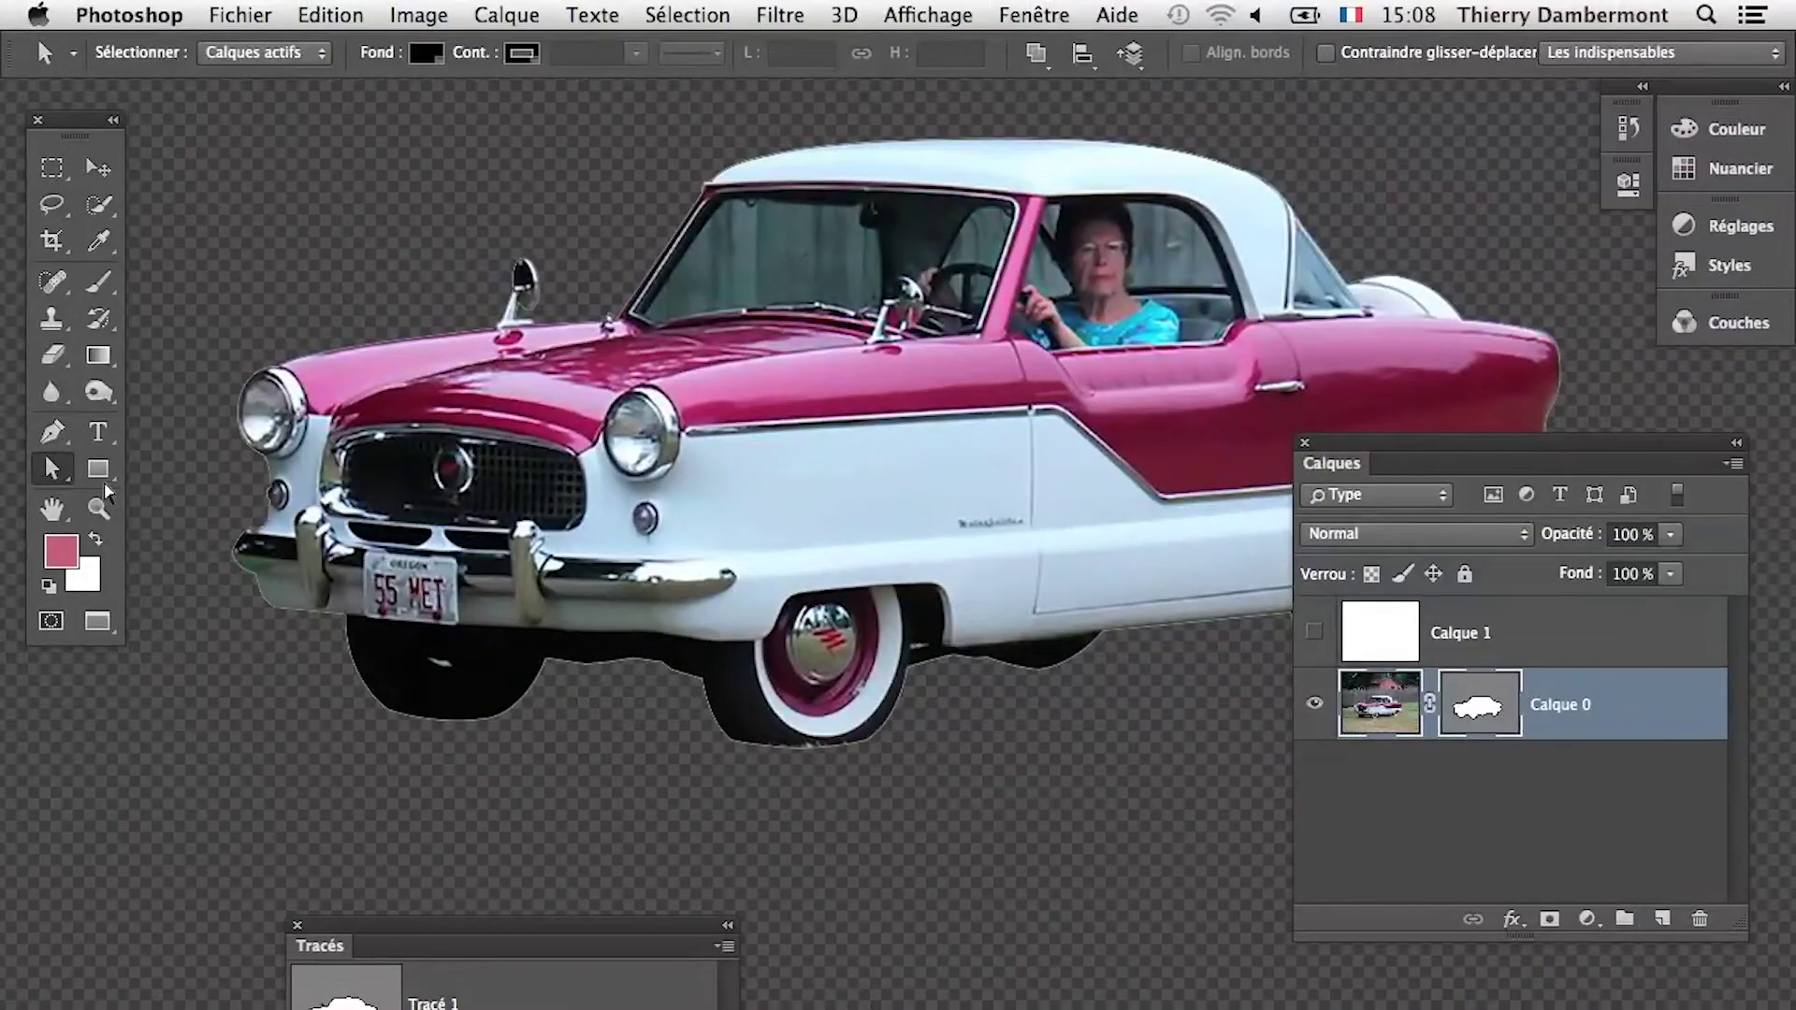
Step: Clear the layers panel from the car and pull the vector mask's anchor points and handles outward beneath the near front tyre
{"action": "left_click_drag", "start_coordinate": [1404, 447], "coordinate": [1415, 930]}
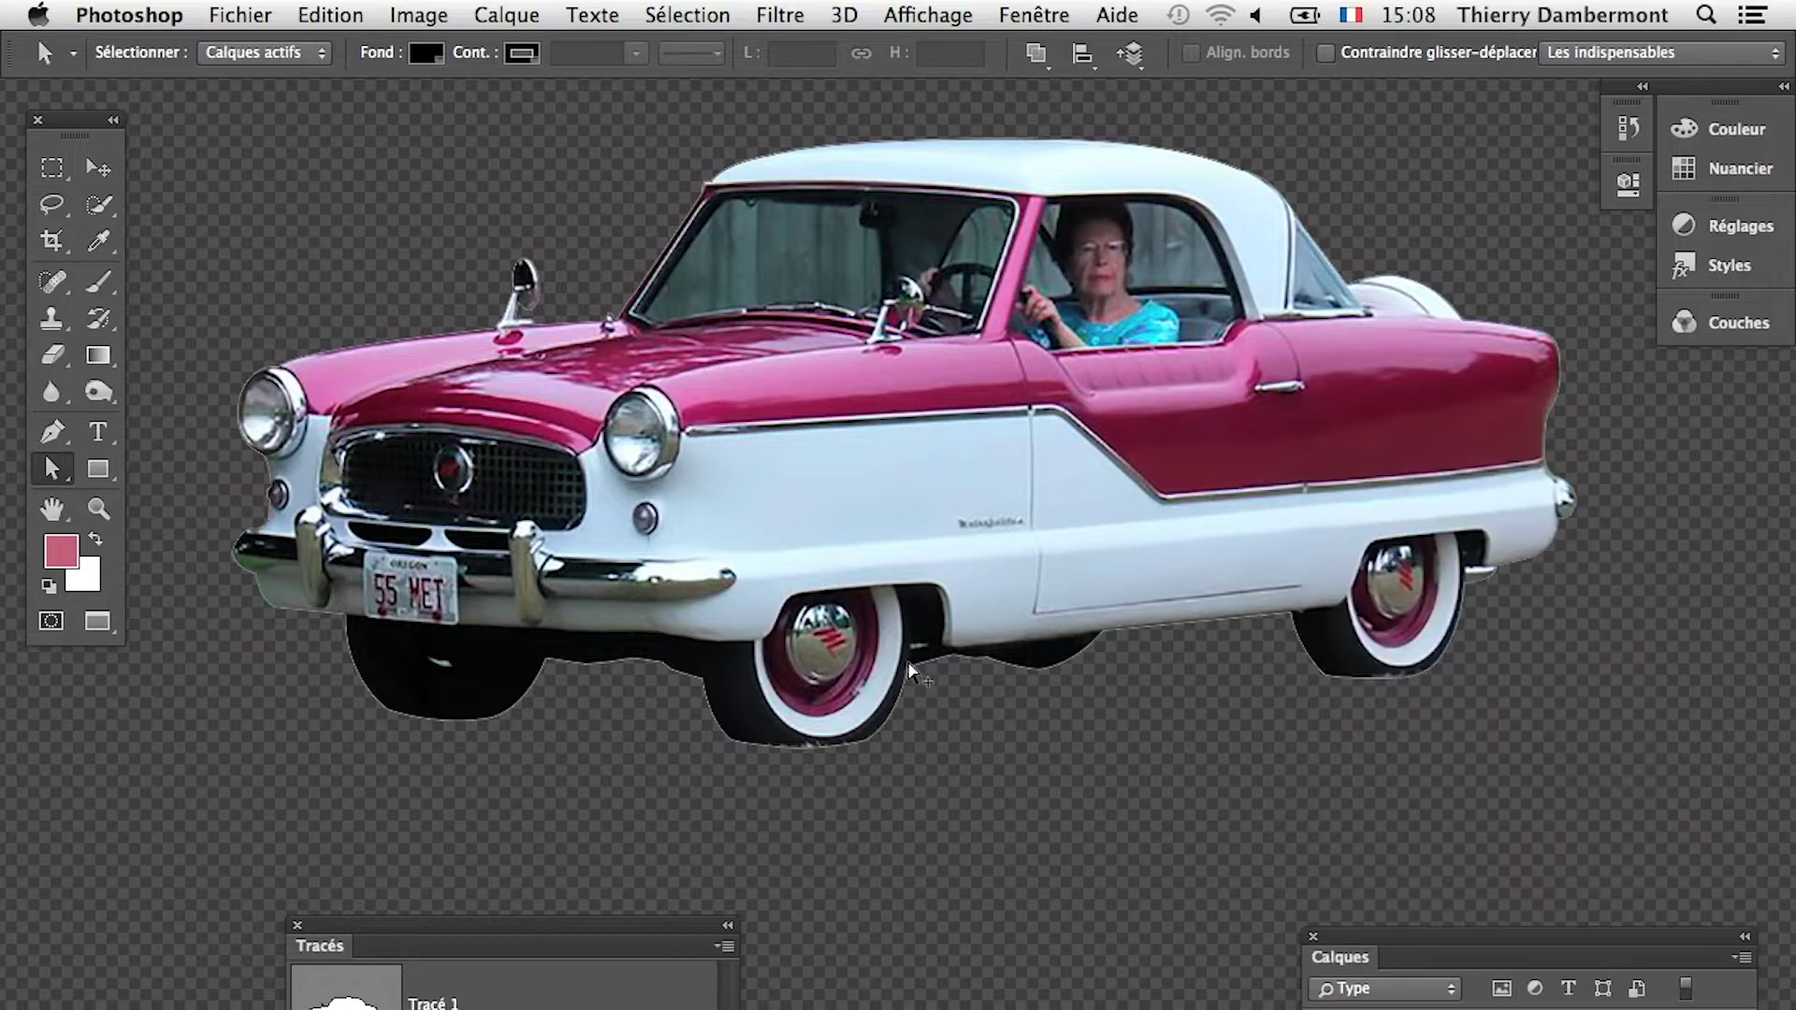
{"action": "scroll", "coordinate": [889, 710], "scroll_direction": "up", "scroll_amount": 2}
{"action": "left_click", "coordinate": [681, 795]}
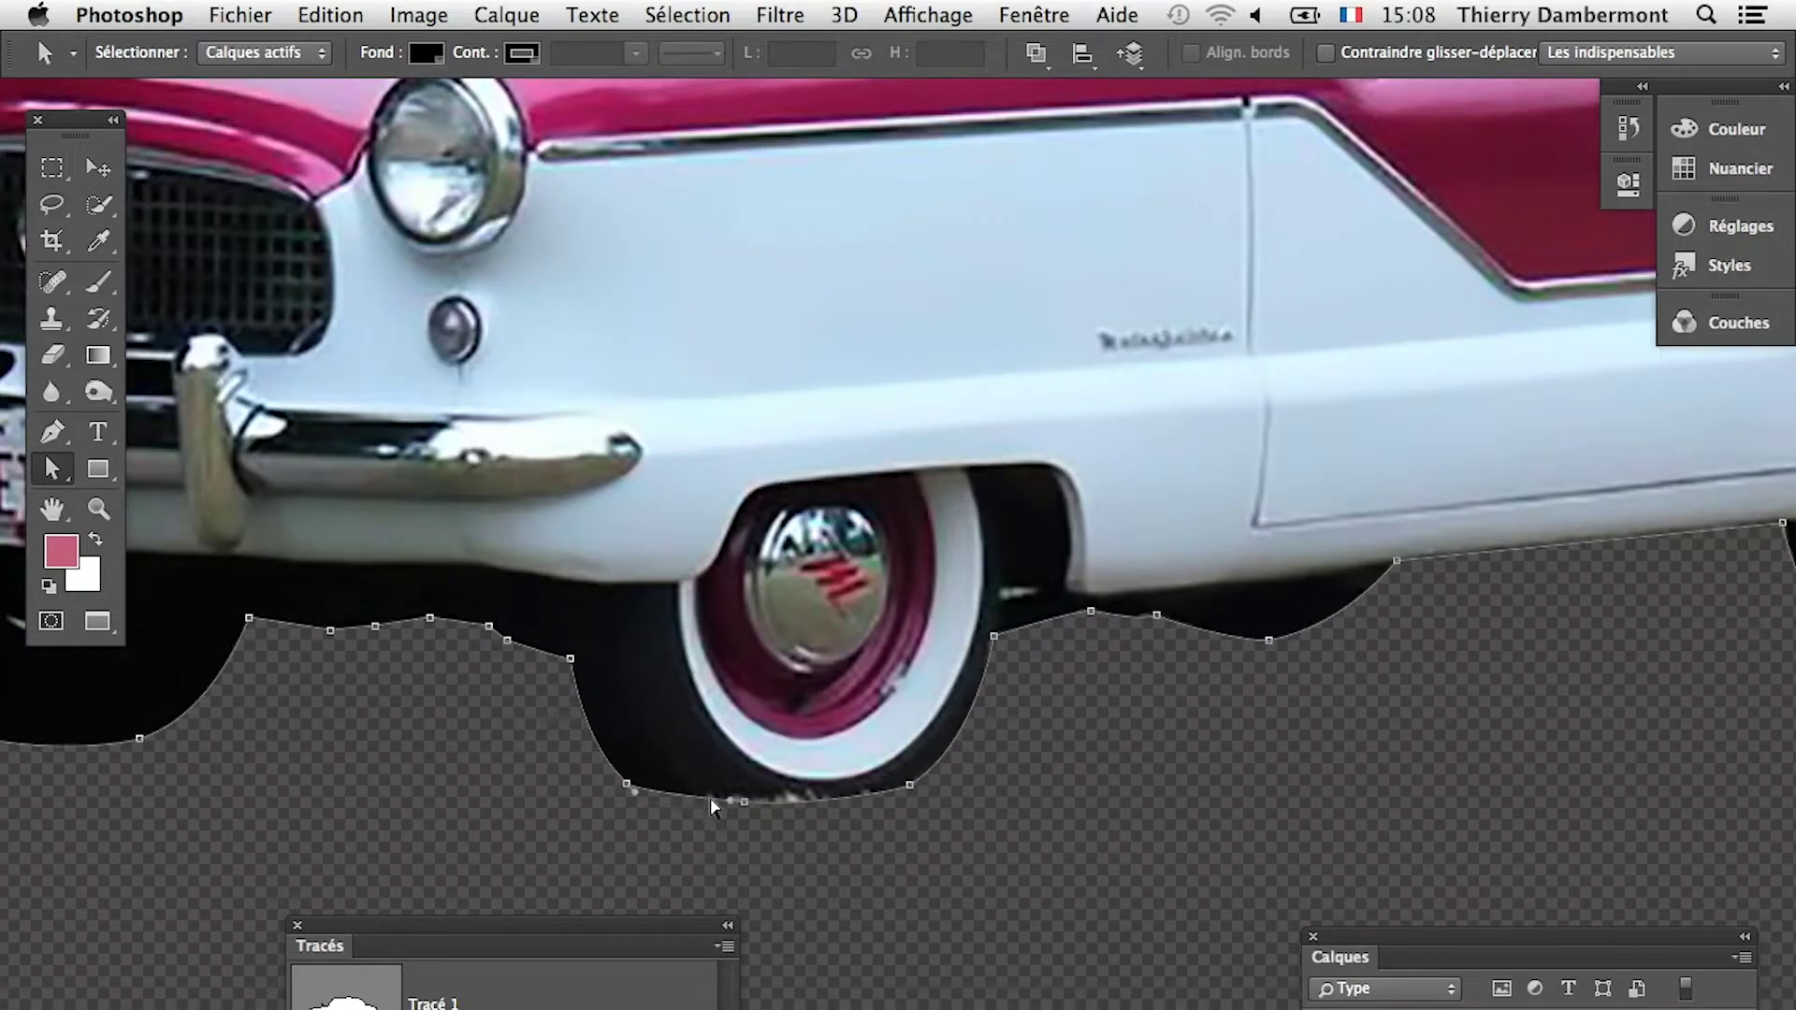
{"action": "left_click_drag", "start_coordinate": [745, 803], "coordinate": [762, 824]}
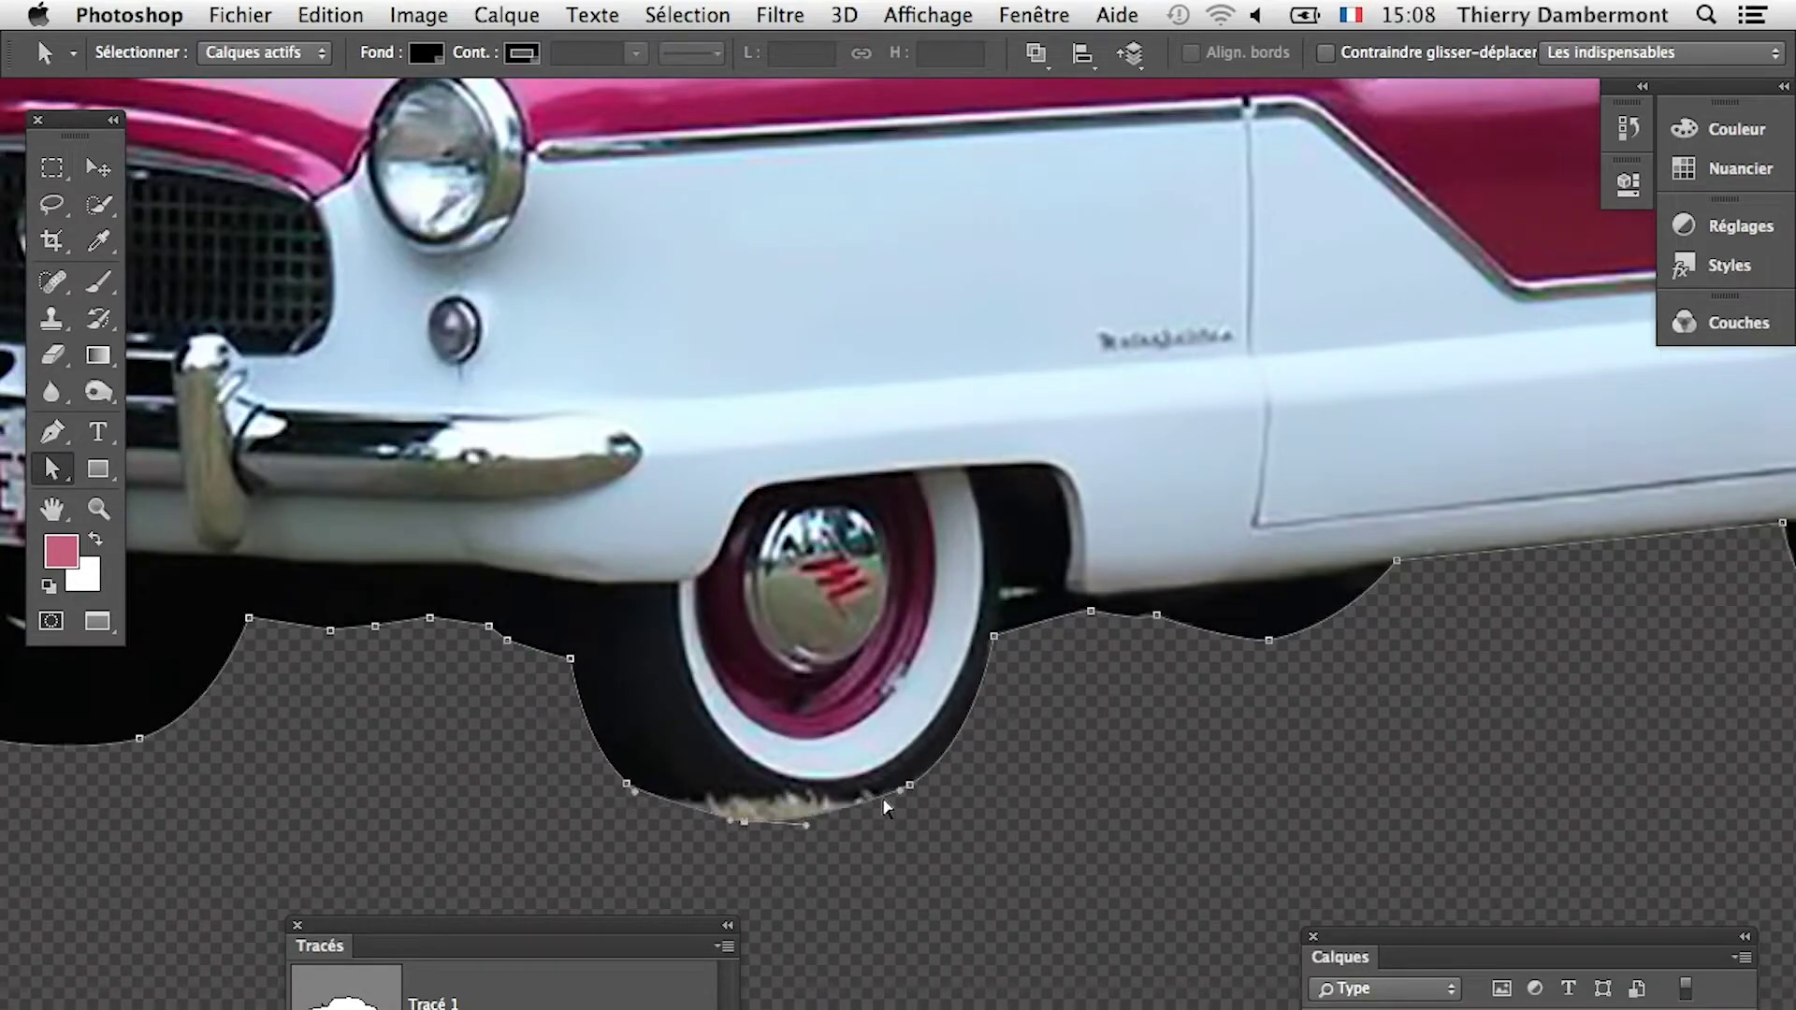
{"action": "left_click_drag", "start_coordinate": [912, 787], "coordinate": [912, 797]}
{"action": "left_click_drag", "start_coordinate": [808, 827], "coordinate": [831, 832]}
{"action": "scroll", "coordinate": [831, 832], "scroll_direction": "up", "scroll_amount": 3}
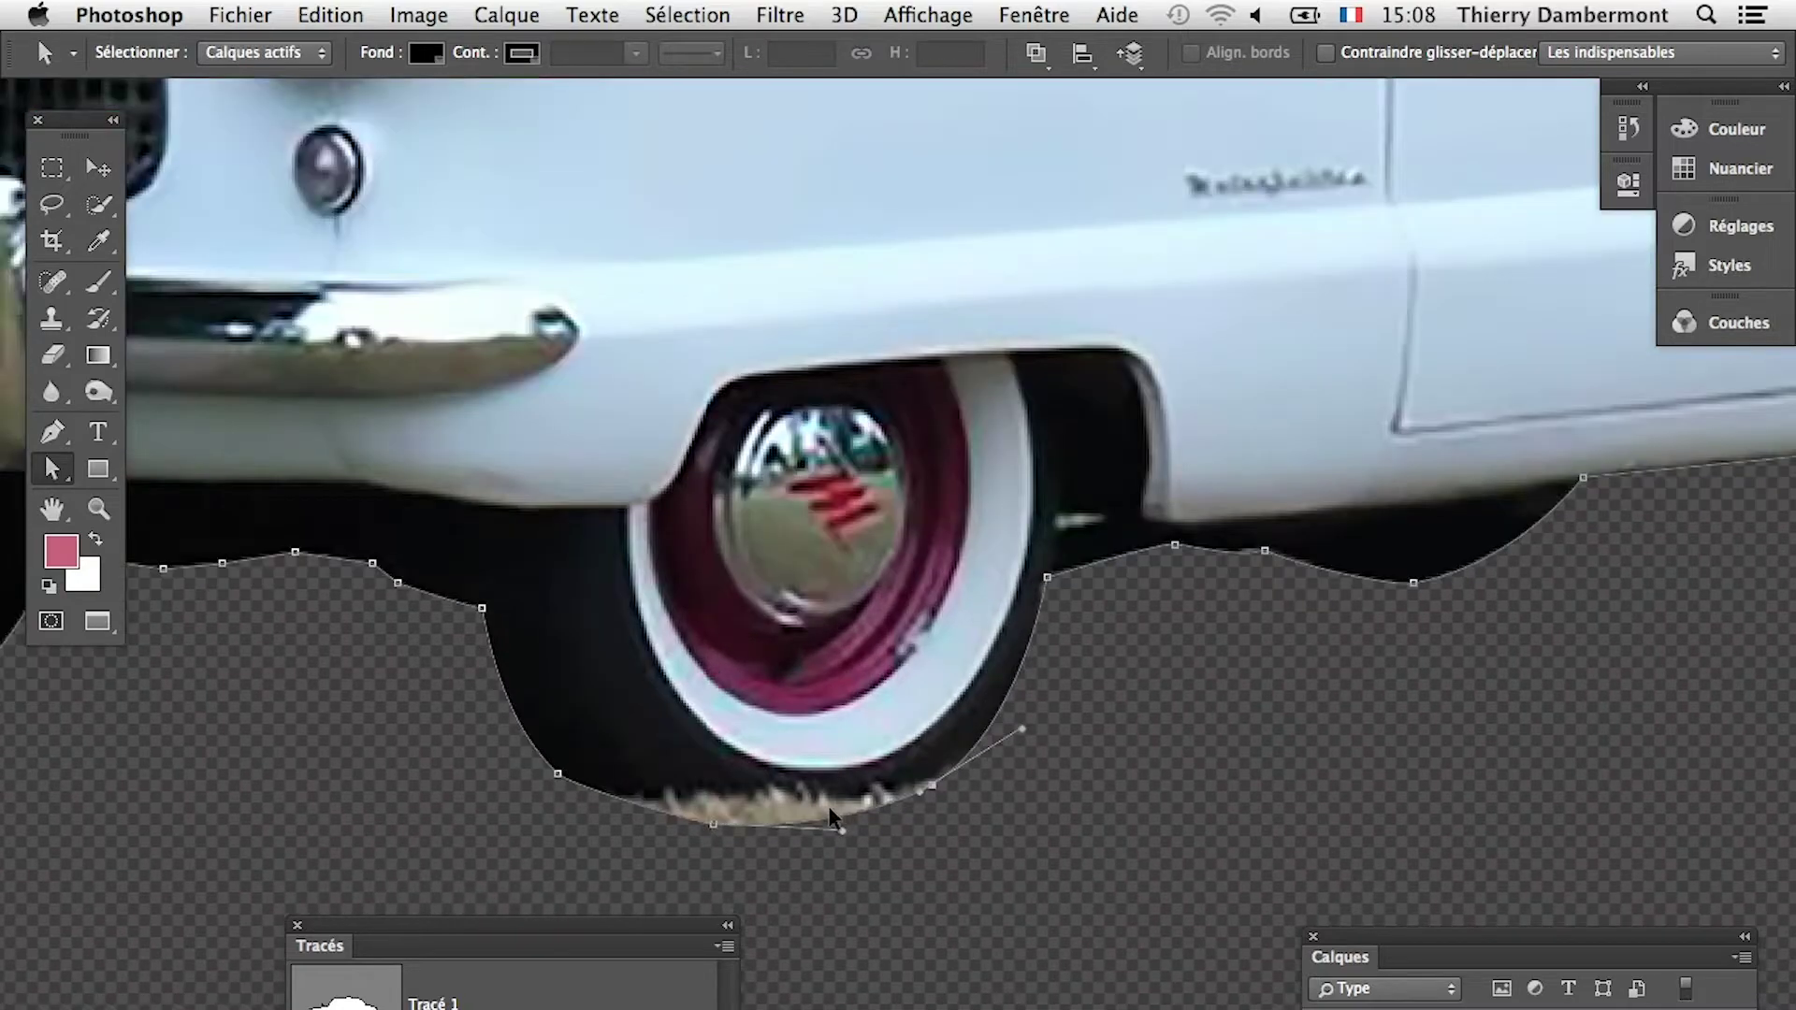
{"action": "left_click", "coordinate": [708, 825]}
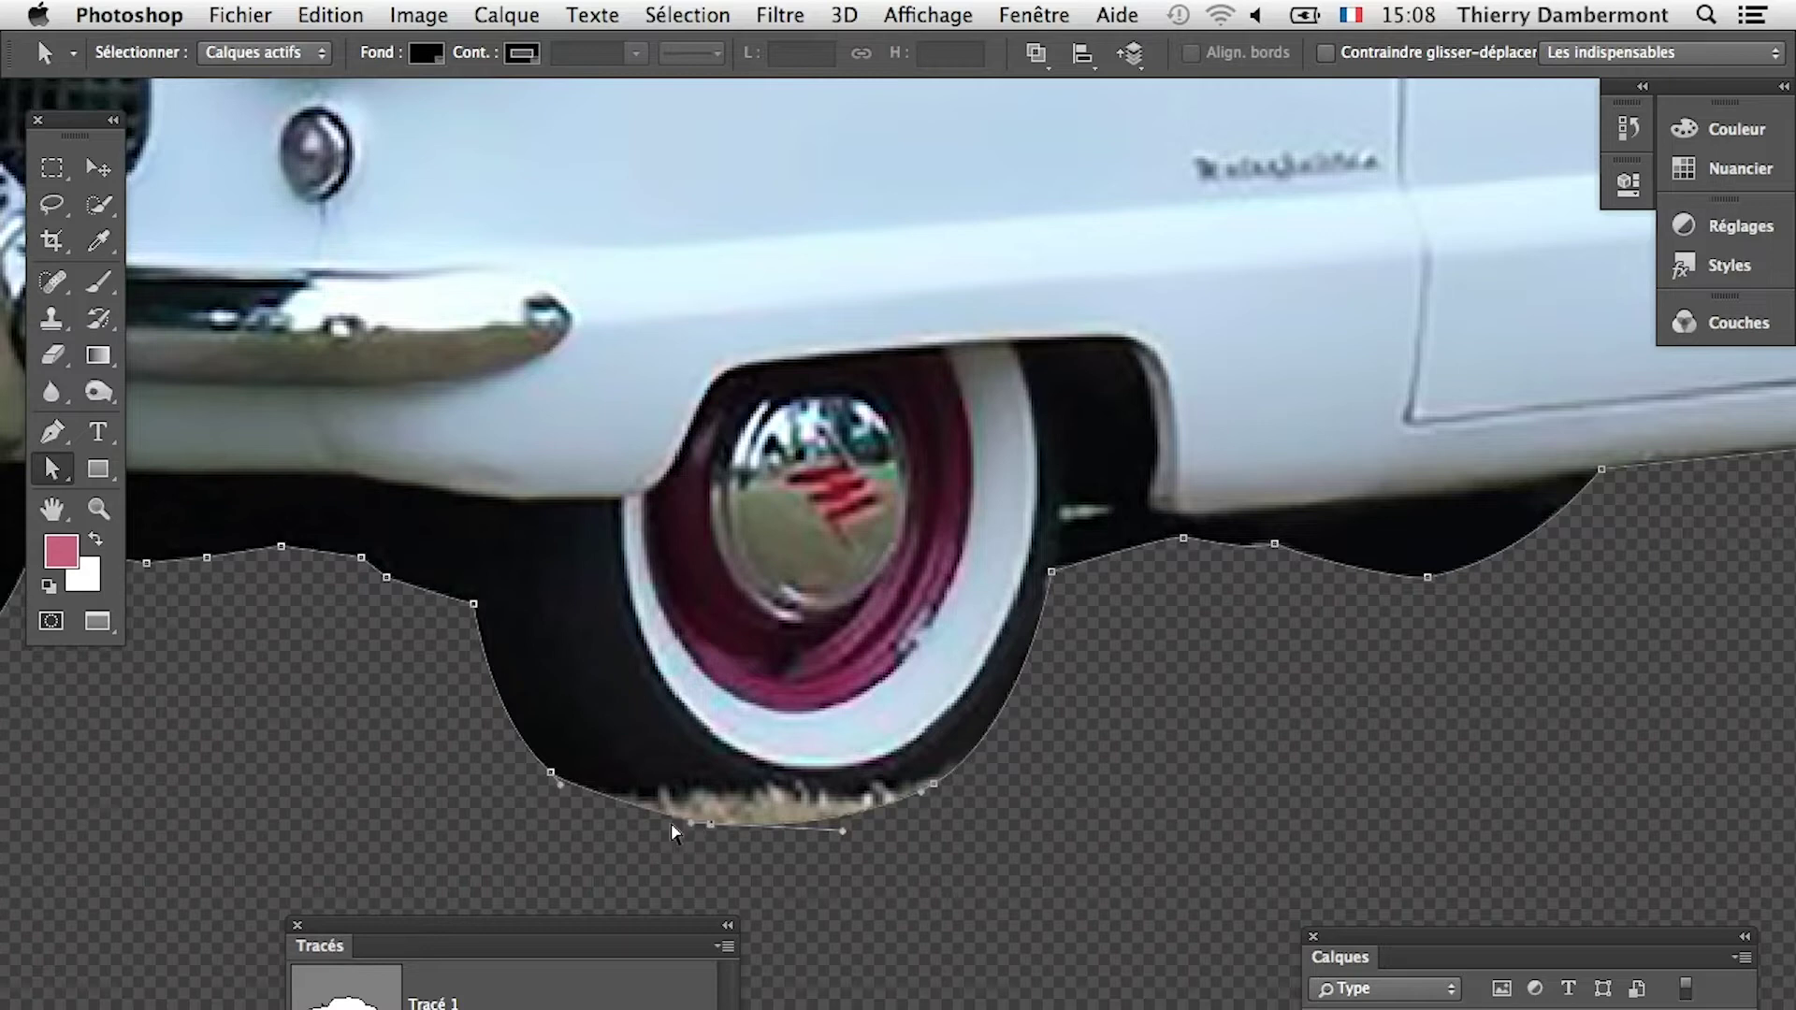
{"action": "left_click_drag", "start_coordinate": [562, 788], "coordinate": [604, 820]}
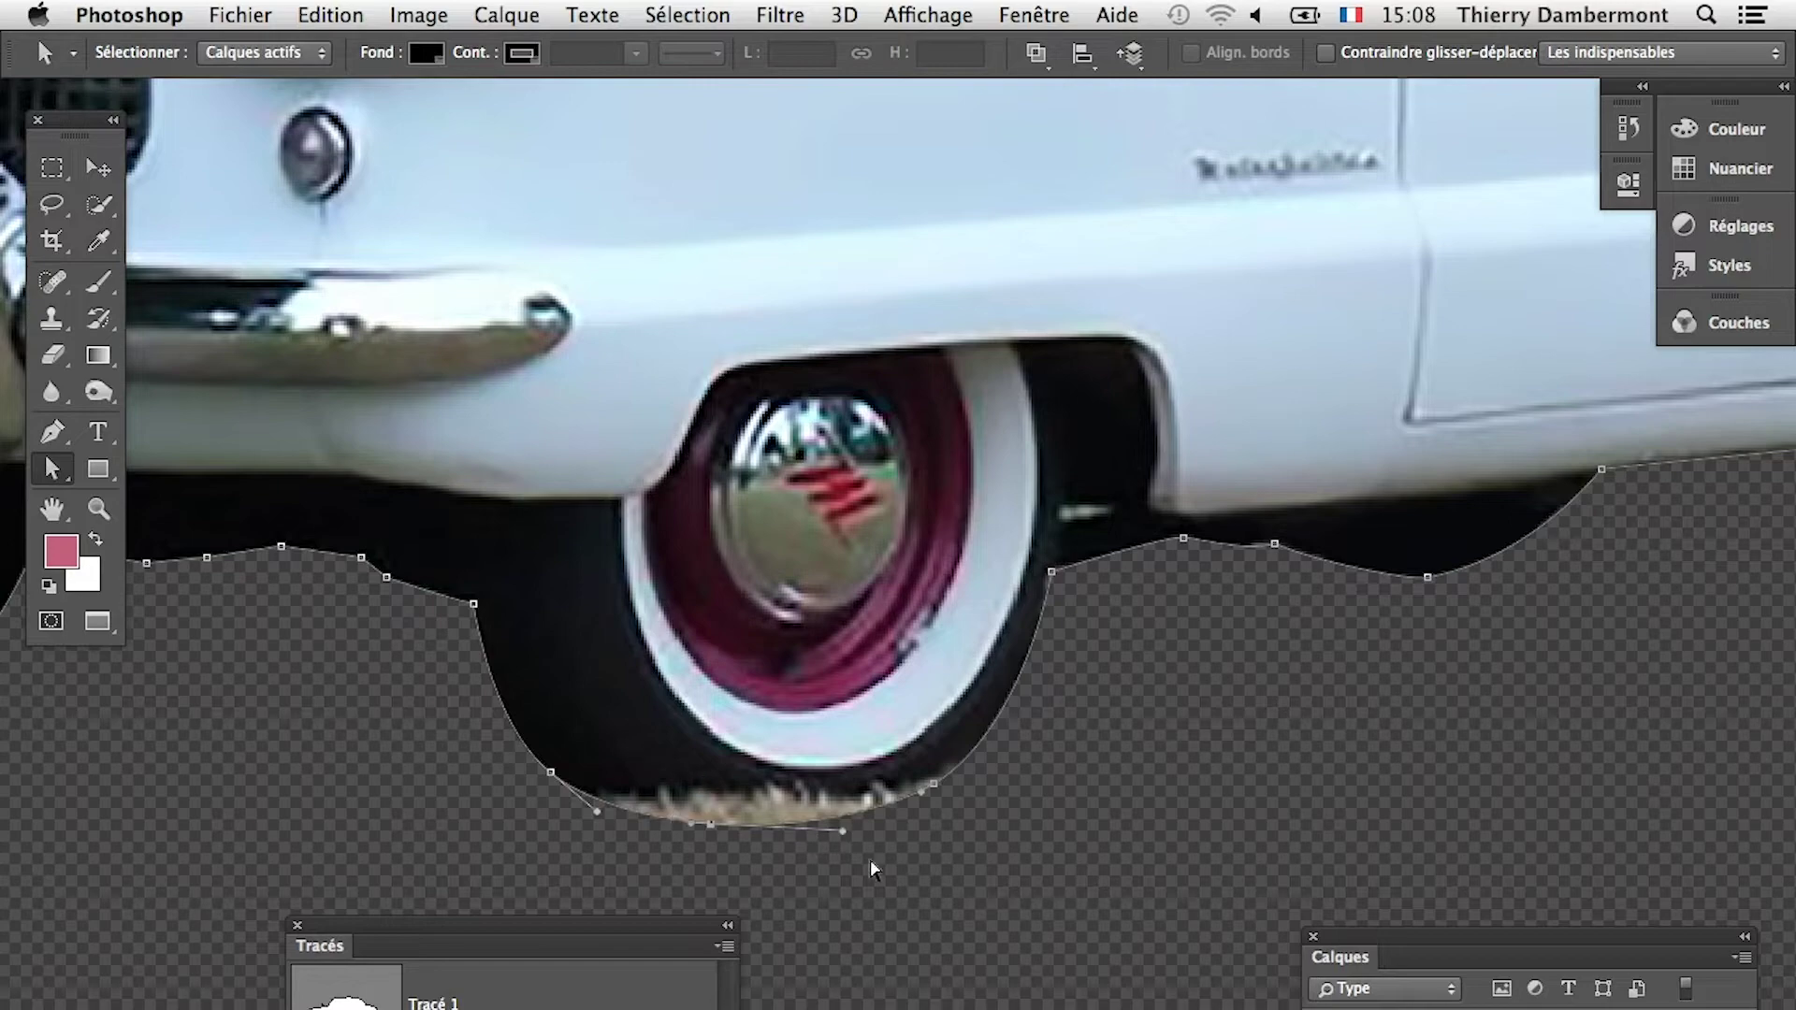
{"action": "left_click", "coordinate": [933, 880], "text": "alt+super"}
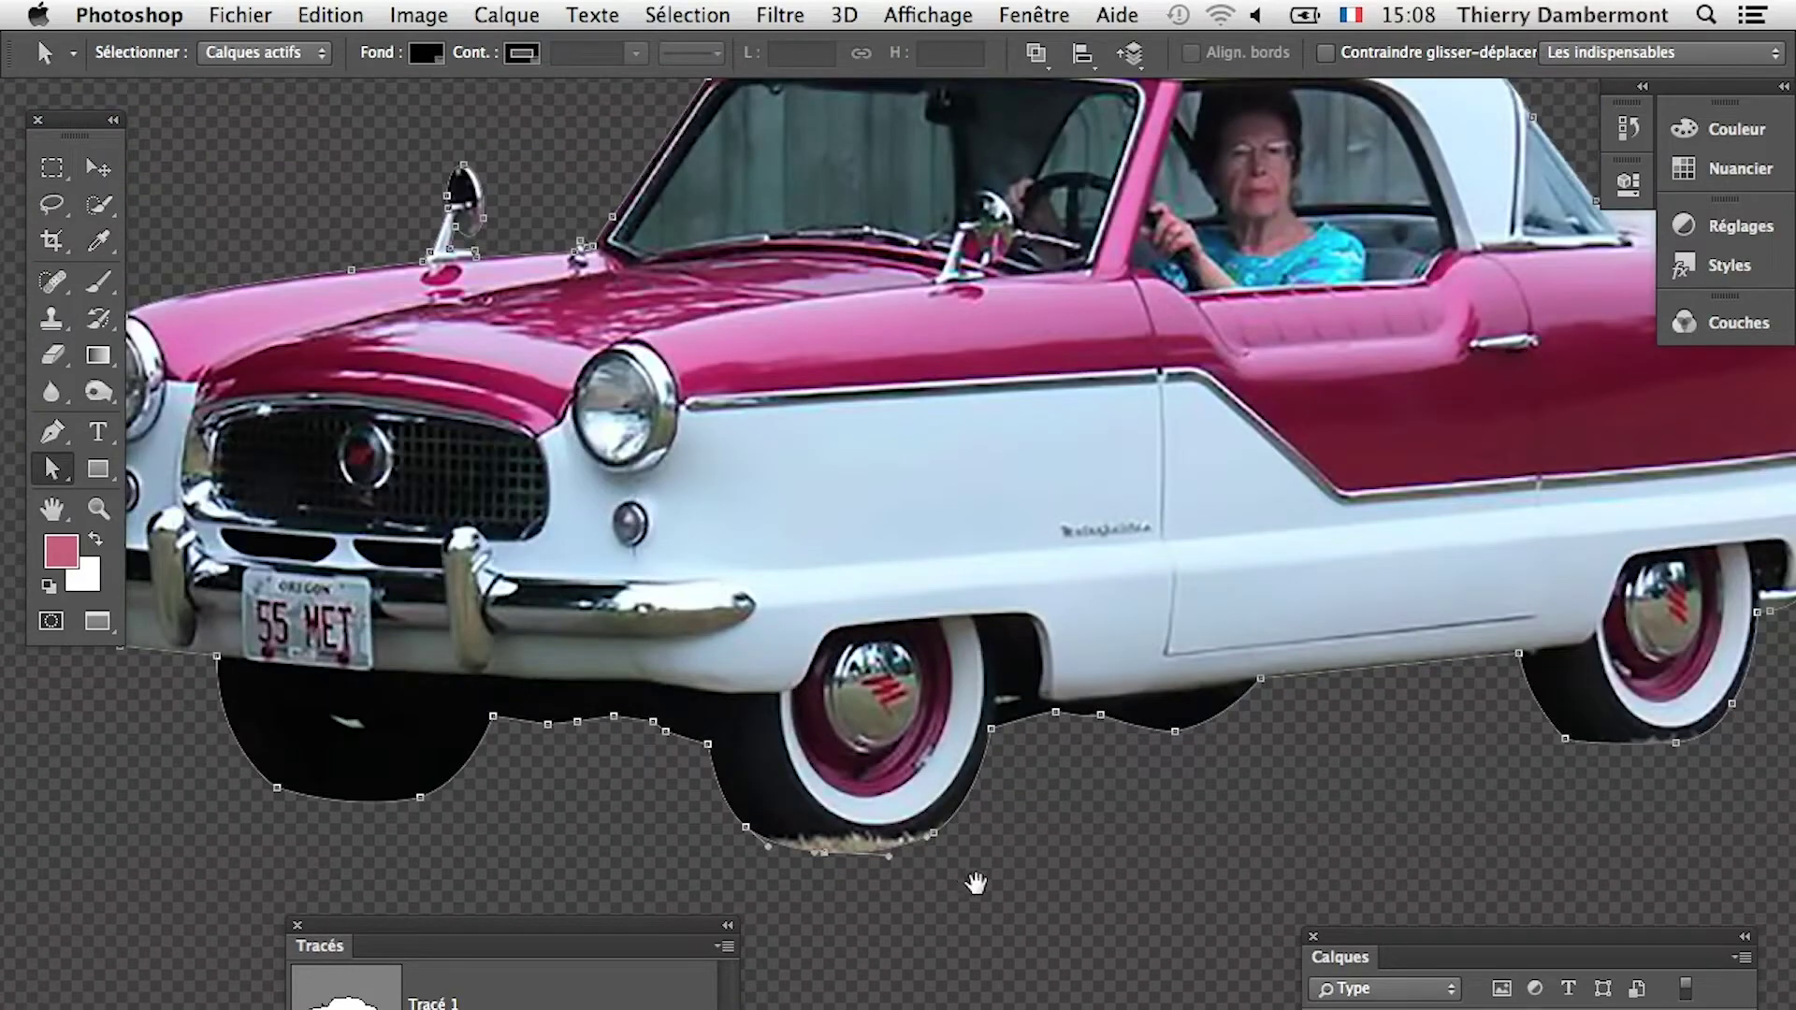
Step: Pull the vector mask's bottom anchor point and its handles outward beneath the near rear tyre
{"action": "left_click_drag", "start_coordinate": [1244, 792], "coordinate": [865, 739]}
{"action": "left_click_drag", "start_coordinate": [1311, 730], "coordinate": [1210, 725]}
{"action": "left_click", "coordinate": [1089, 713], "text": "super"}
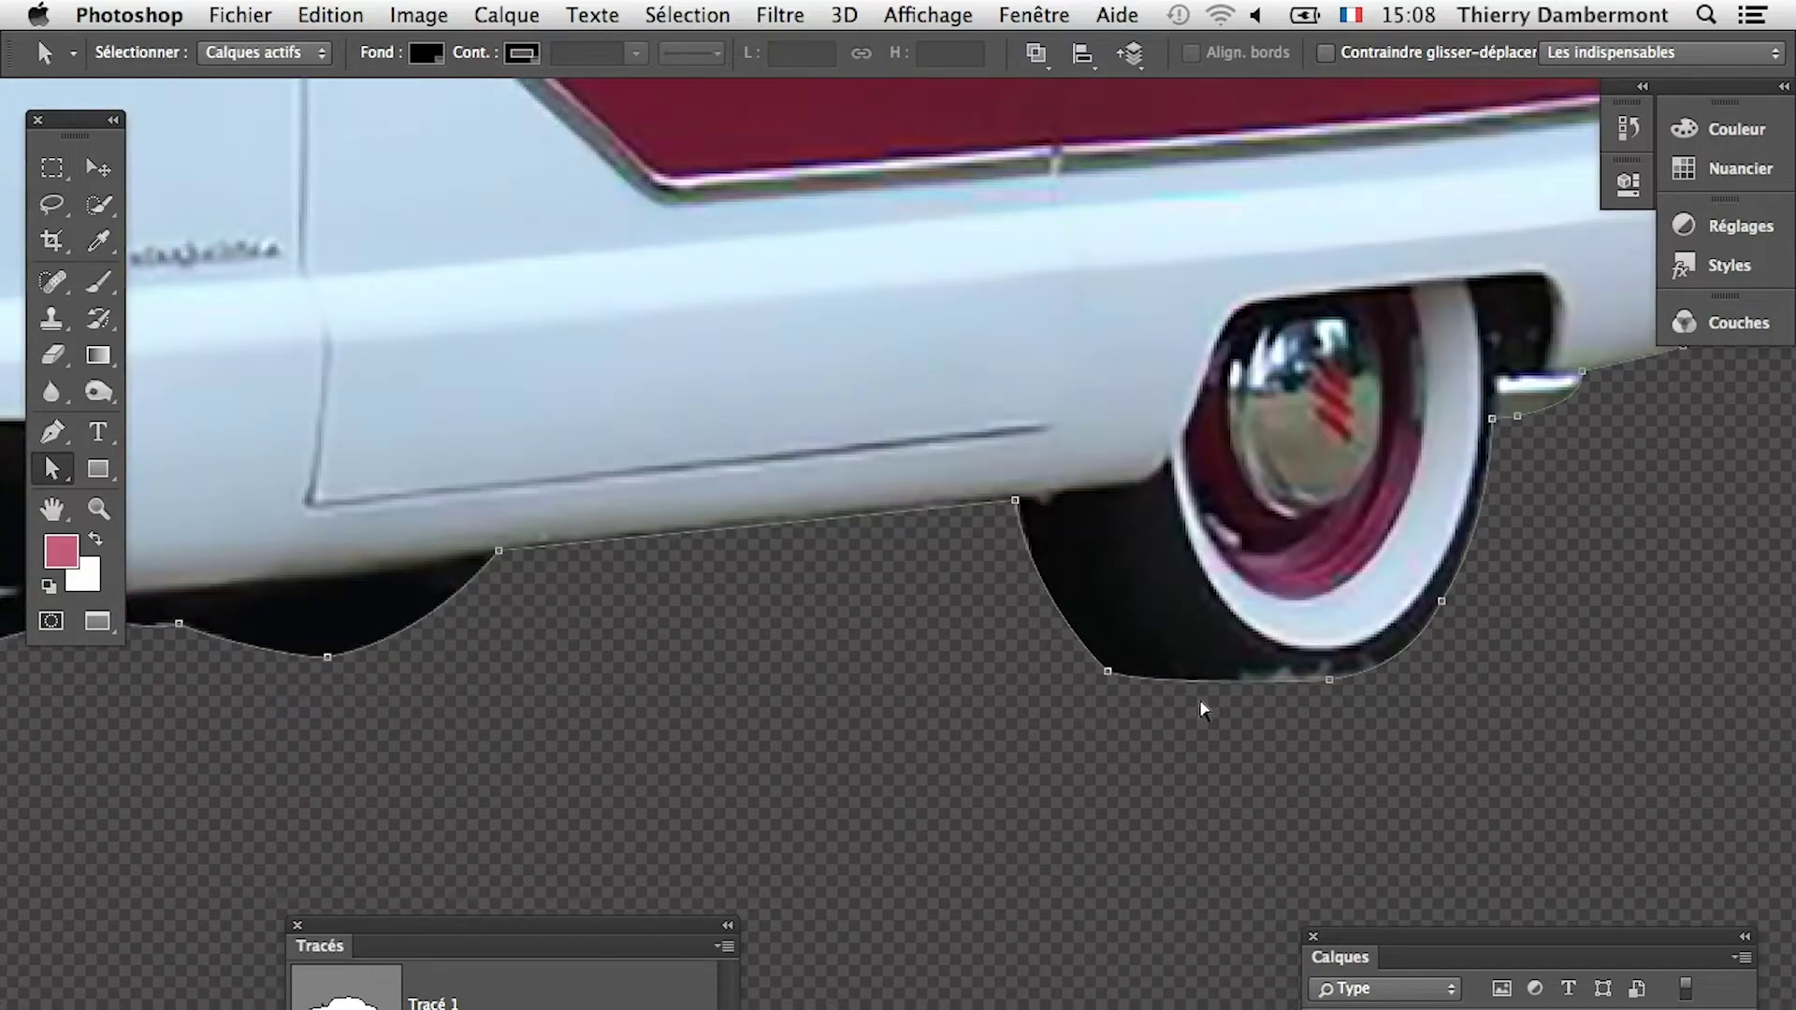
{"action": "left_click_drag", "start_coordinate": [1328, 681], "coordinate": [1328, 699]}
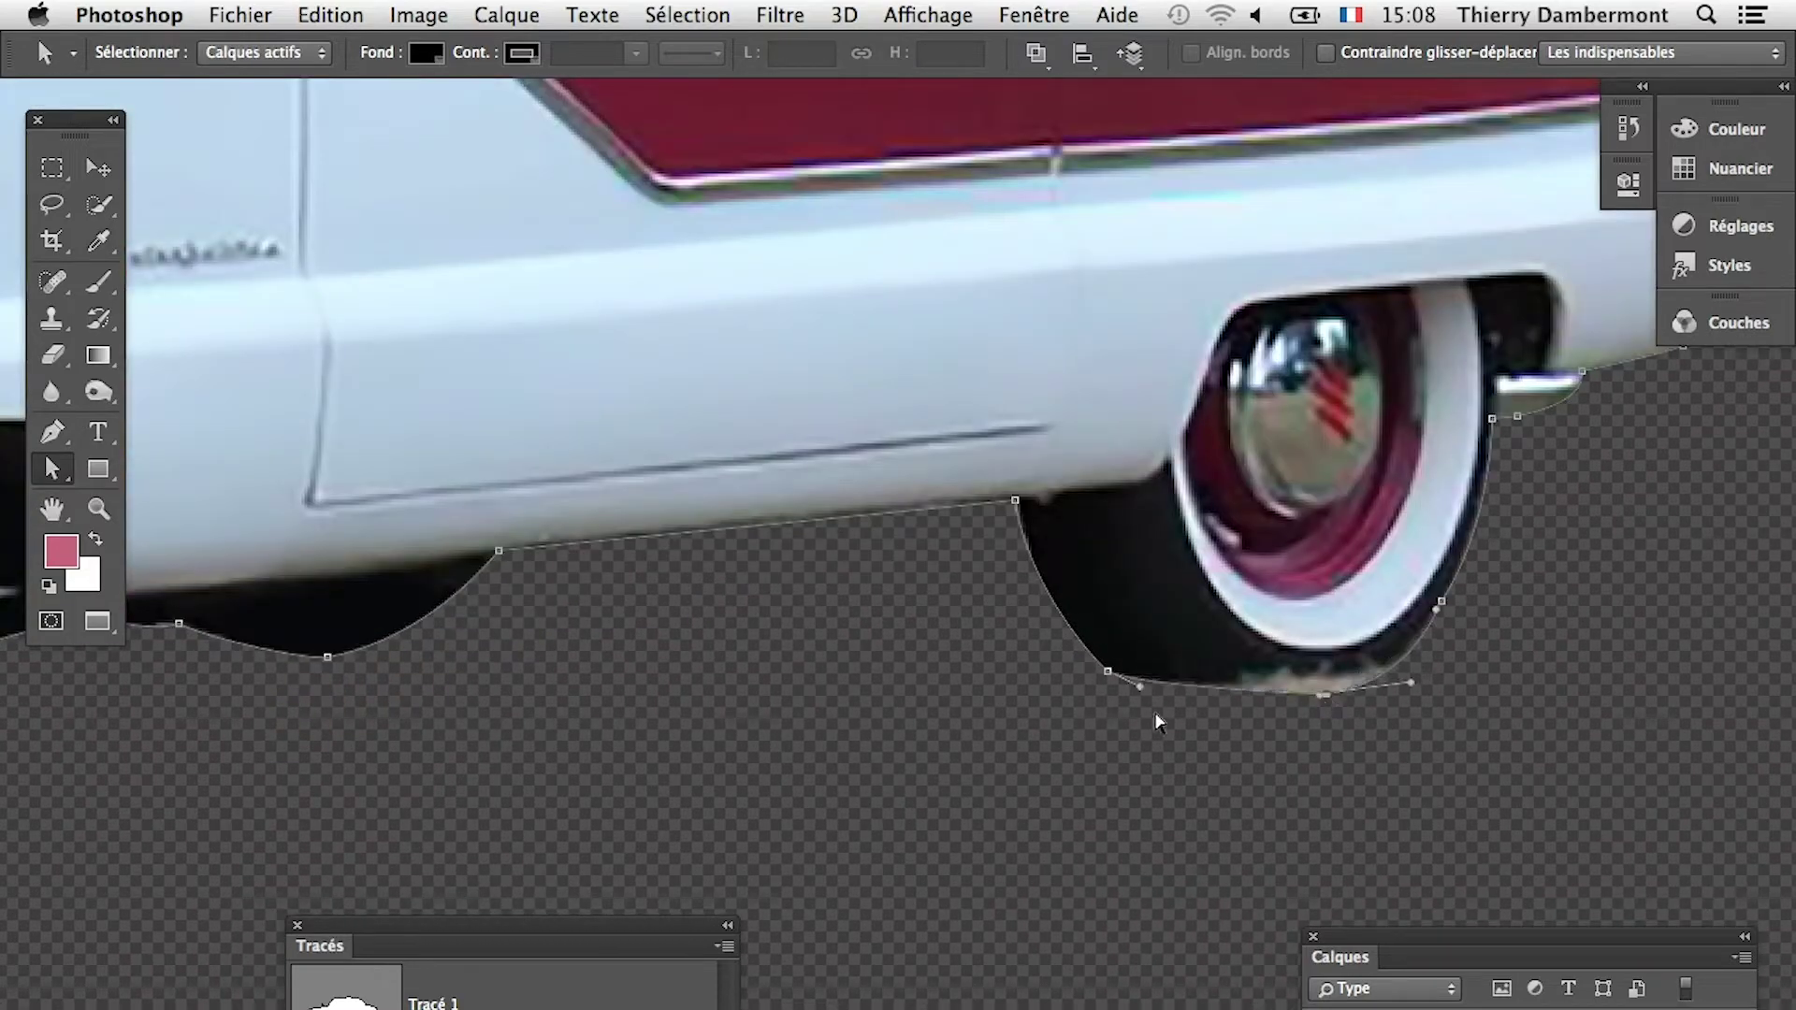
{"action": "left_click_drag", "start_coordinate": [1140, 687], "coordinate": [1154, 701]}
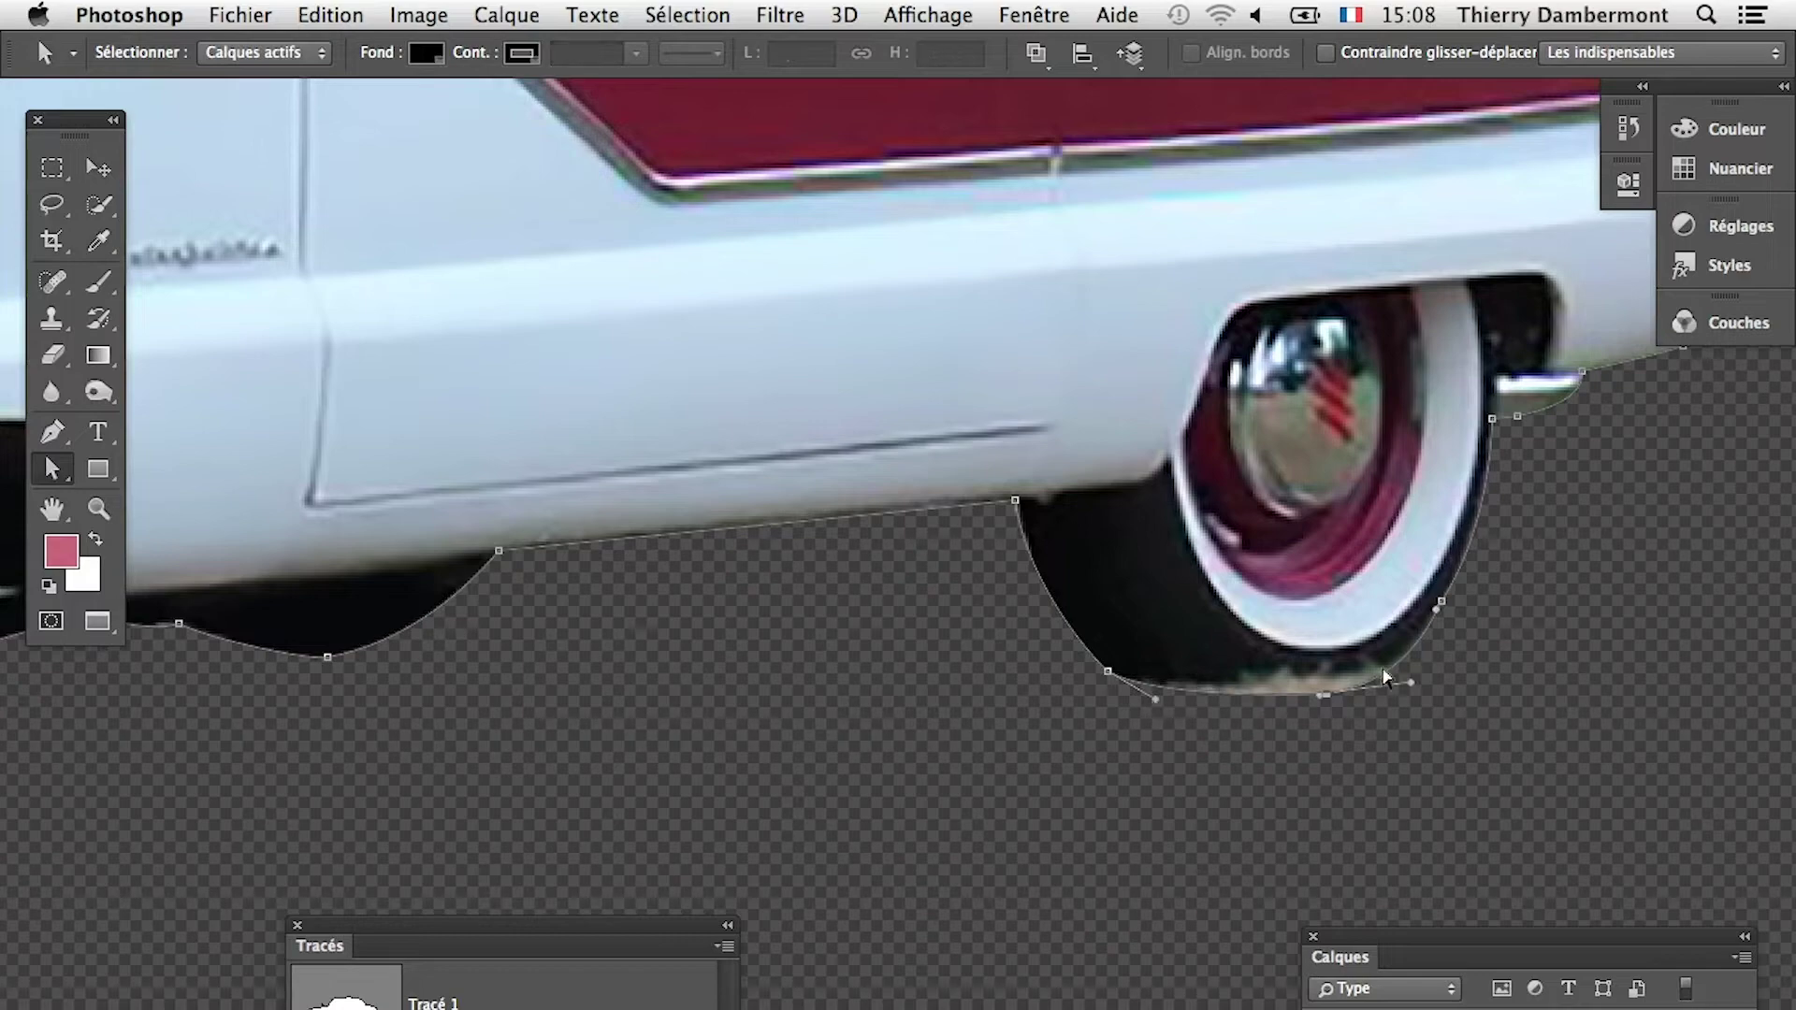
{"action": "left_click_drag", "start_coordinate": [1410, 683], "coordinate": [1419, 675]}
{"action": "left_click", "coordinate": [796, 794], "text": "alt"}
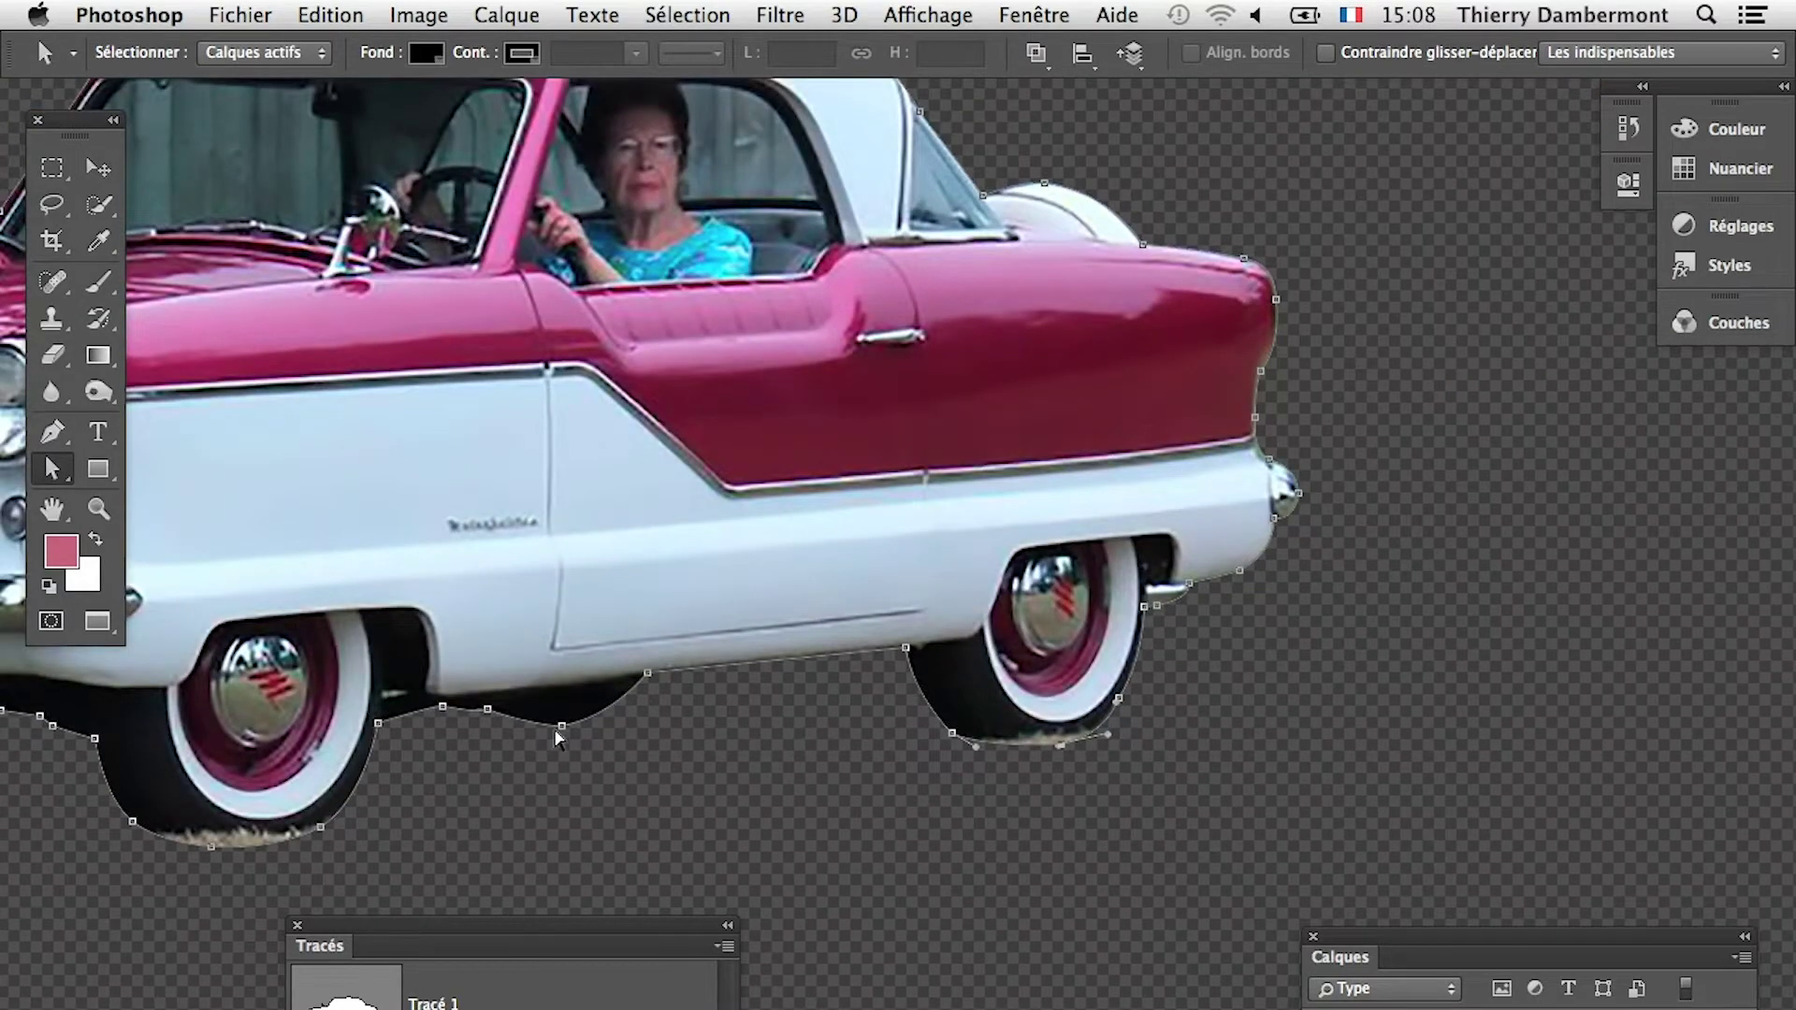
Step: Select the anchor point under the far rear tyre to inspect its handles, then hide the mask path and view the whole car
{"action": "left_click", "coordinate": [561, 726]}
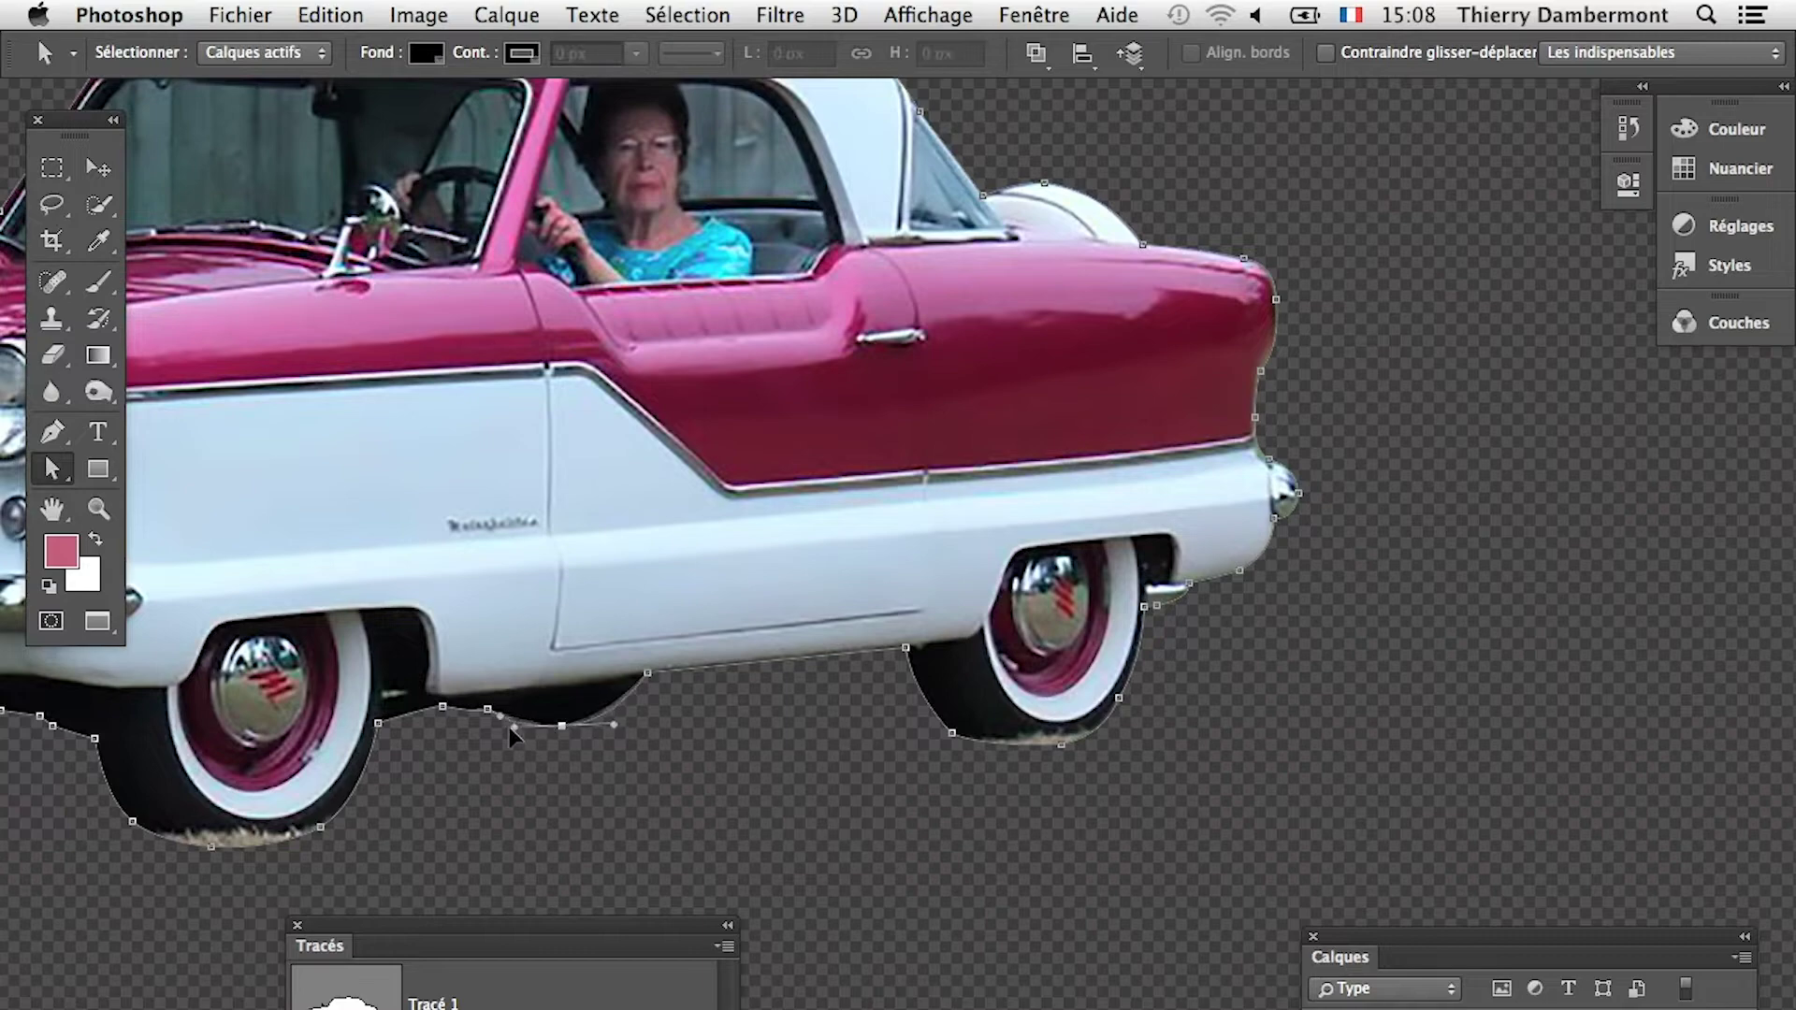
{"action": "left_click", "coordinate": [573, 785]}
{"action": "key", "text": "Return"}
{"action": "left_click", "coordinate": [572, 786], "text": "alt"}
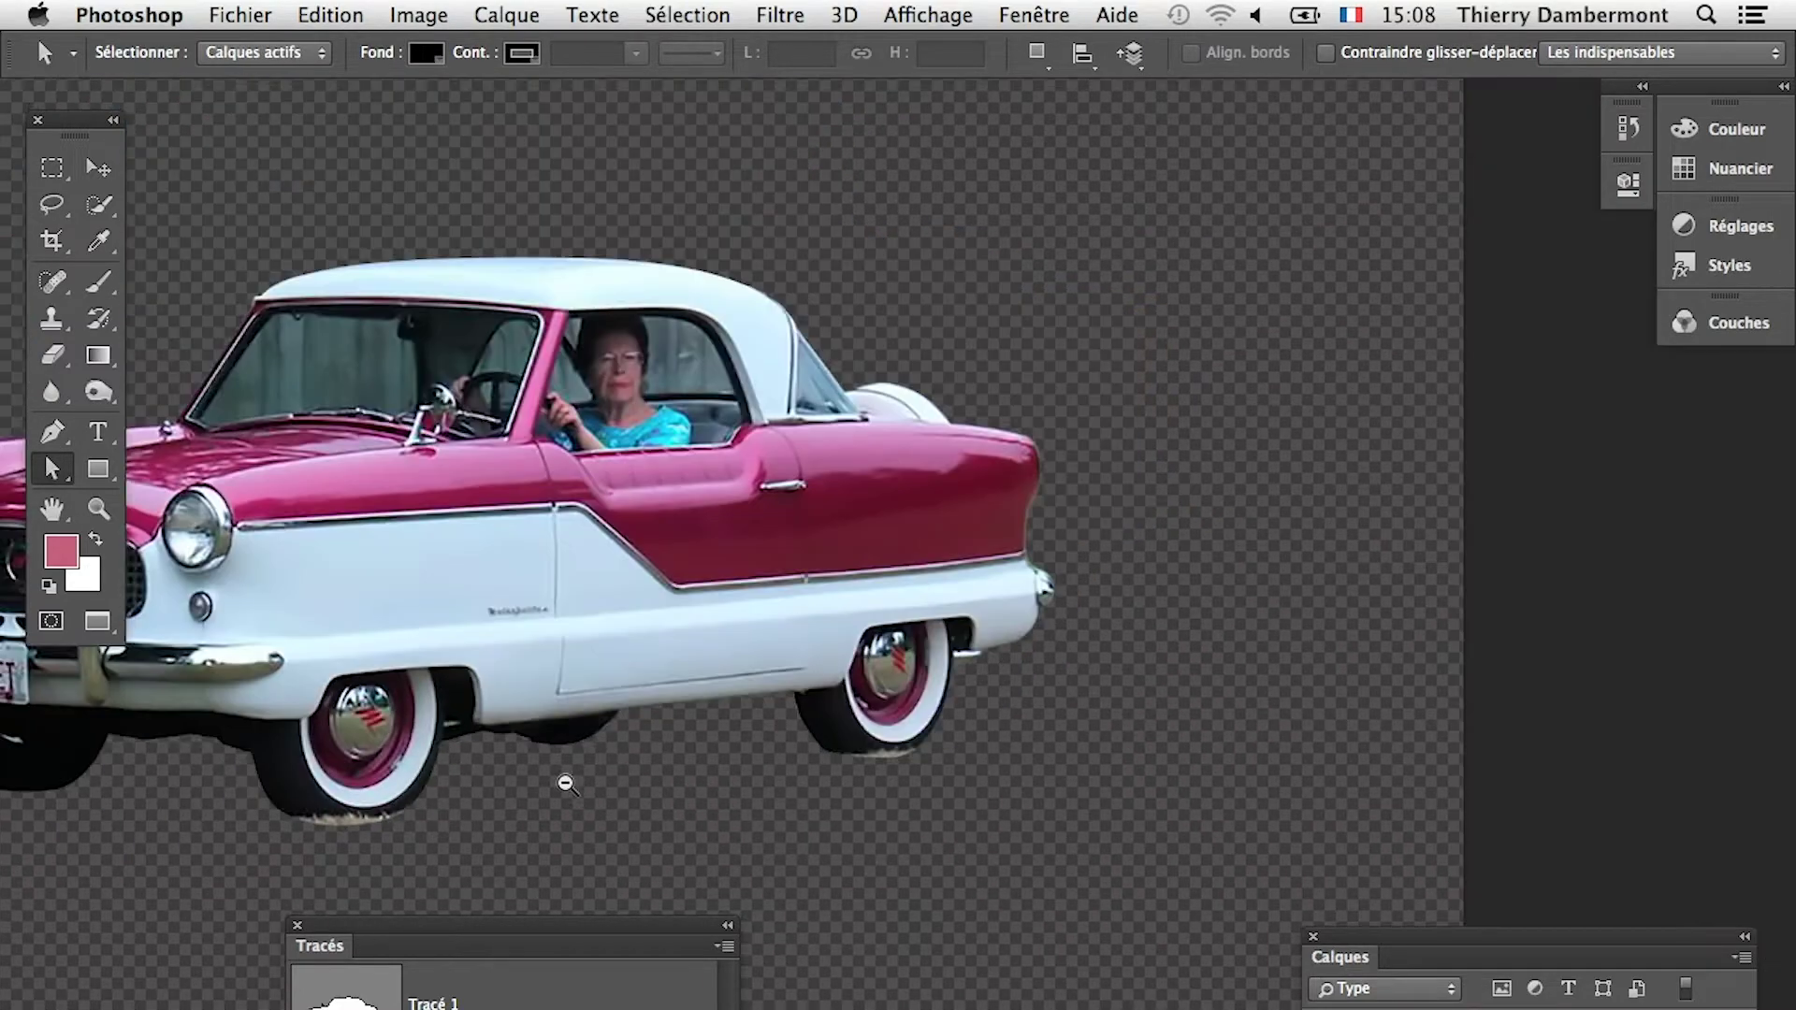
{"action": "left_click", "coordinate": [565, 784], "text": "alt"}
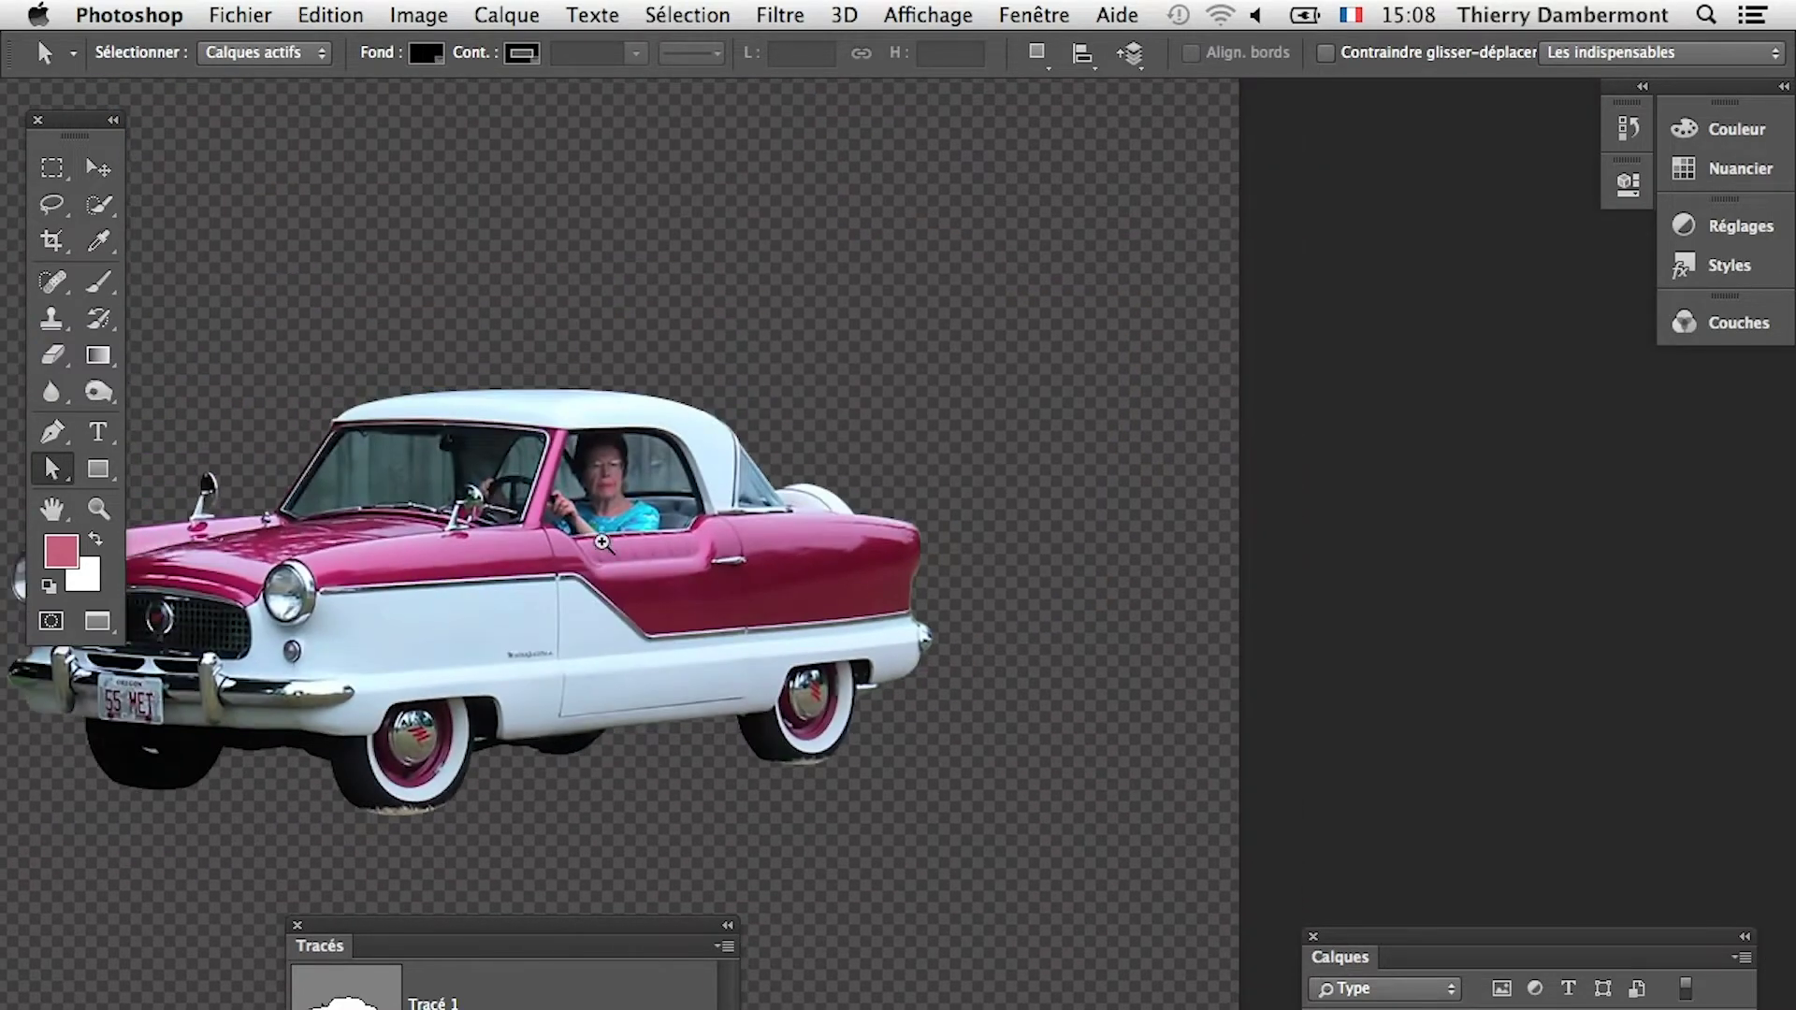
{"action": "left_click_drag", "start_coordinate": [395, 610], "coordinate": [888, 591]}
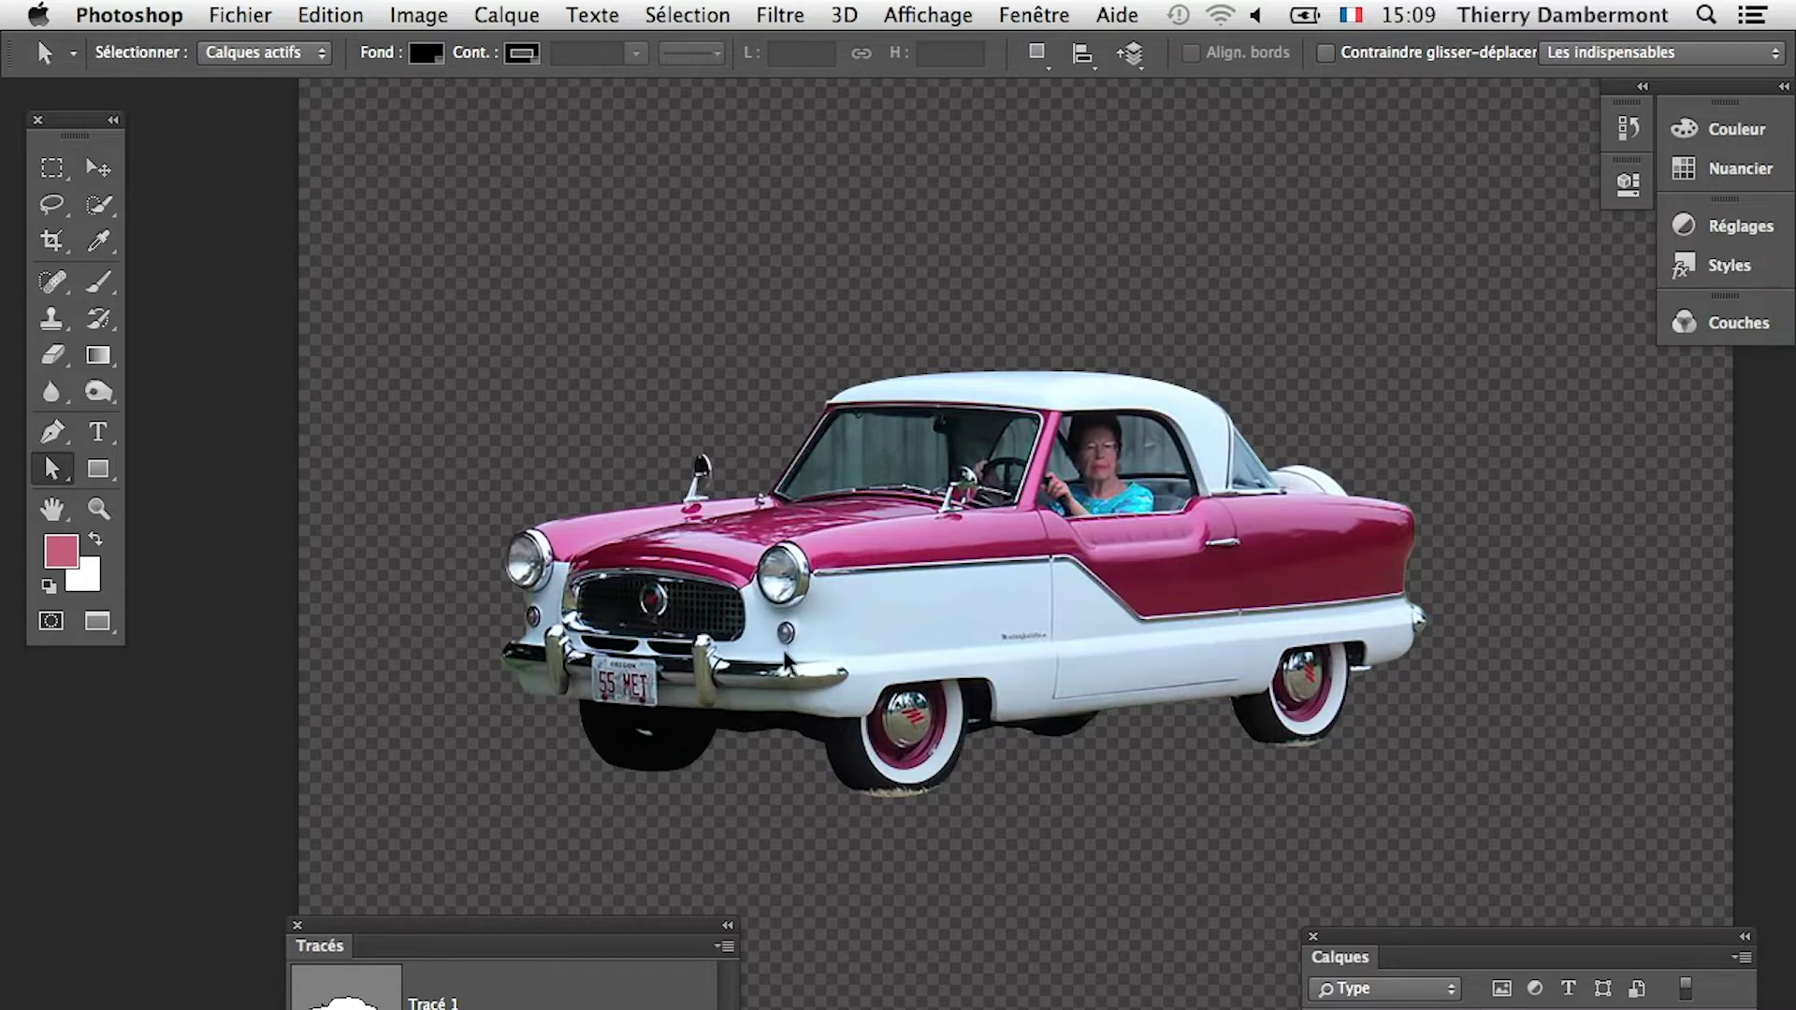
Step: With the Pen tool, start a window cut-out path above the driver's head and curve it along the window's upper edge
{"action": "scroll", "coordinate": [895, 481], "scroll_direction": "up", "scroll_amount": 5}
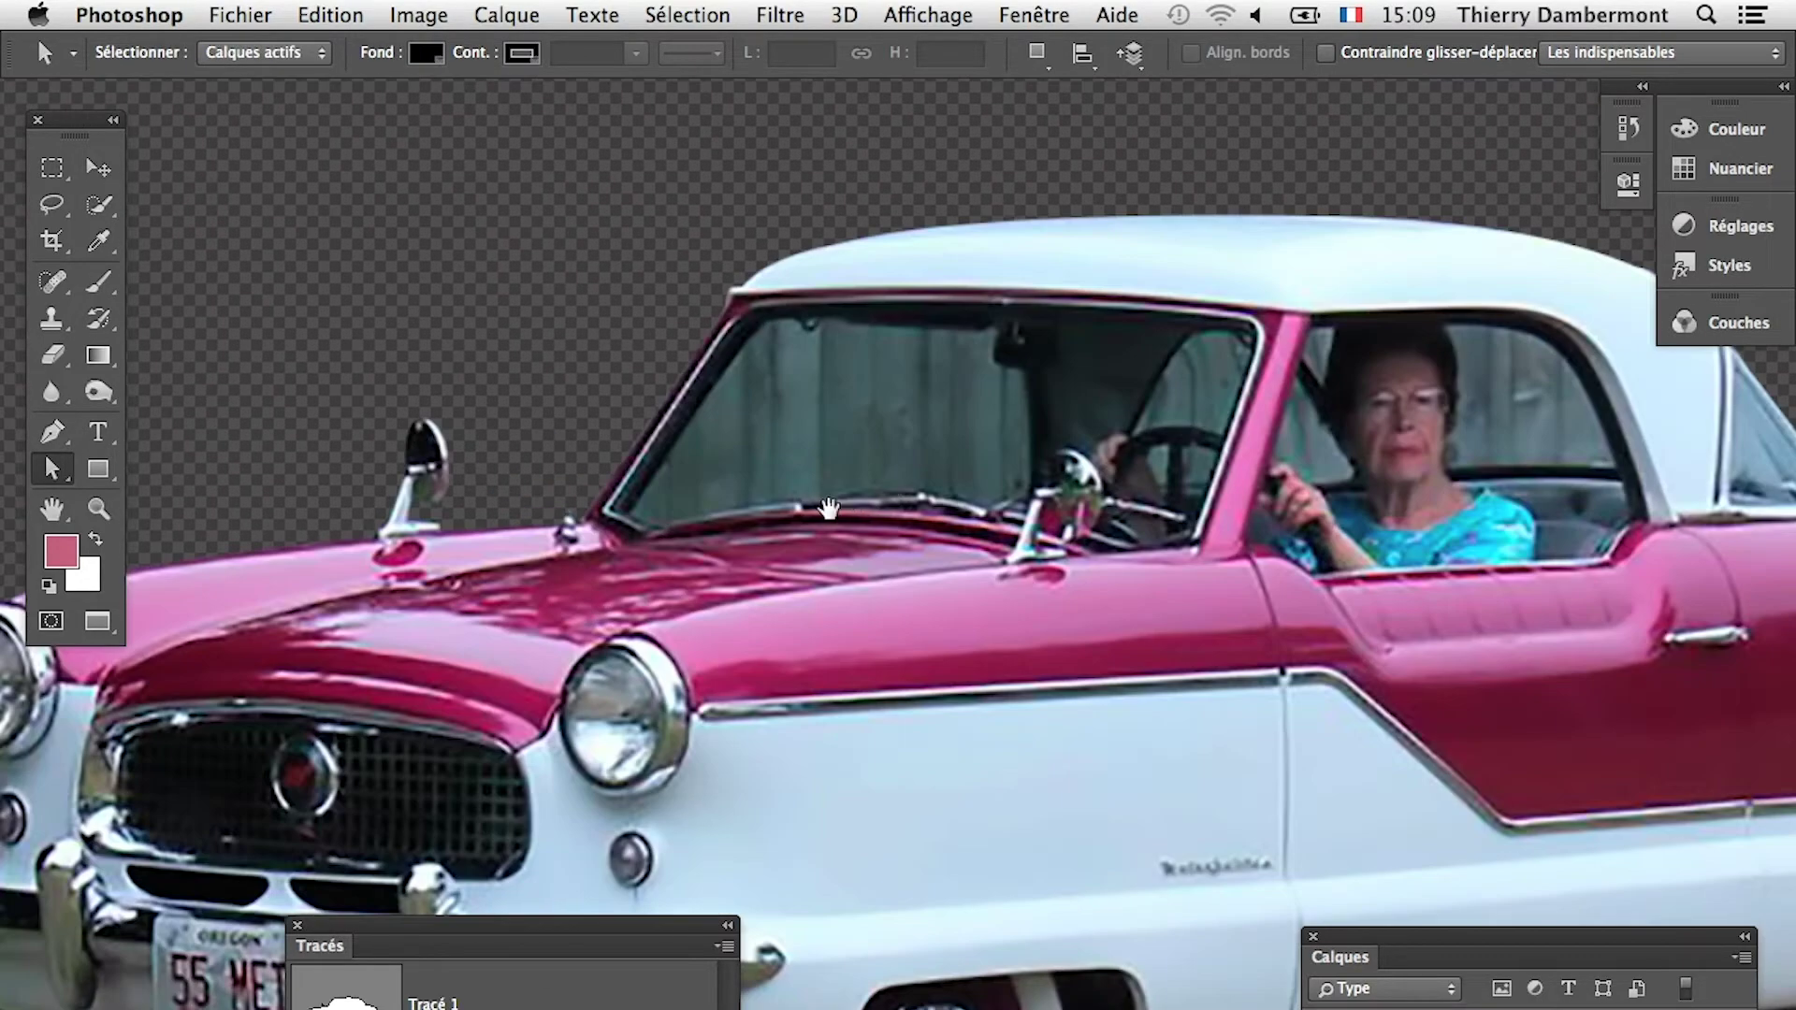
{"action": "scroll", "coordinate": [889, 486], "scroll_direction": "right", "scroll_amount": 5}
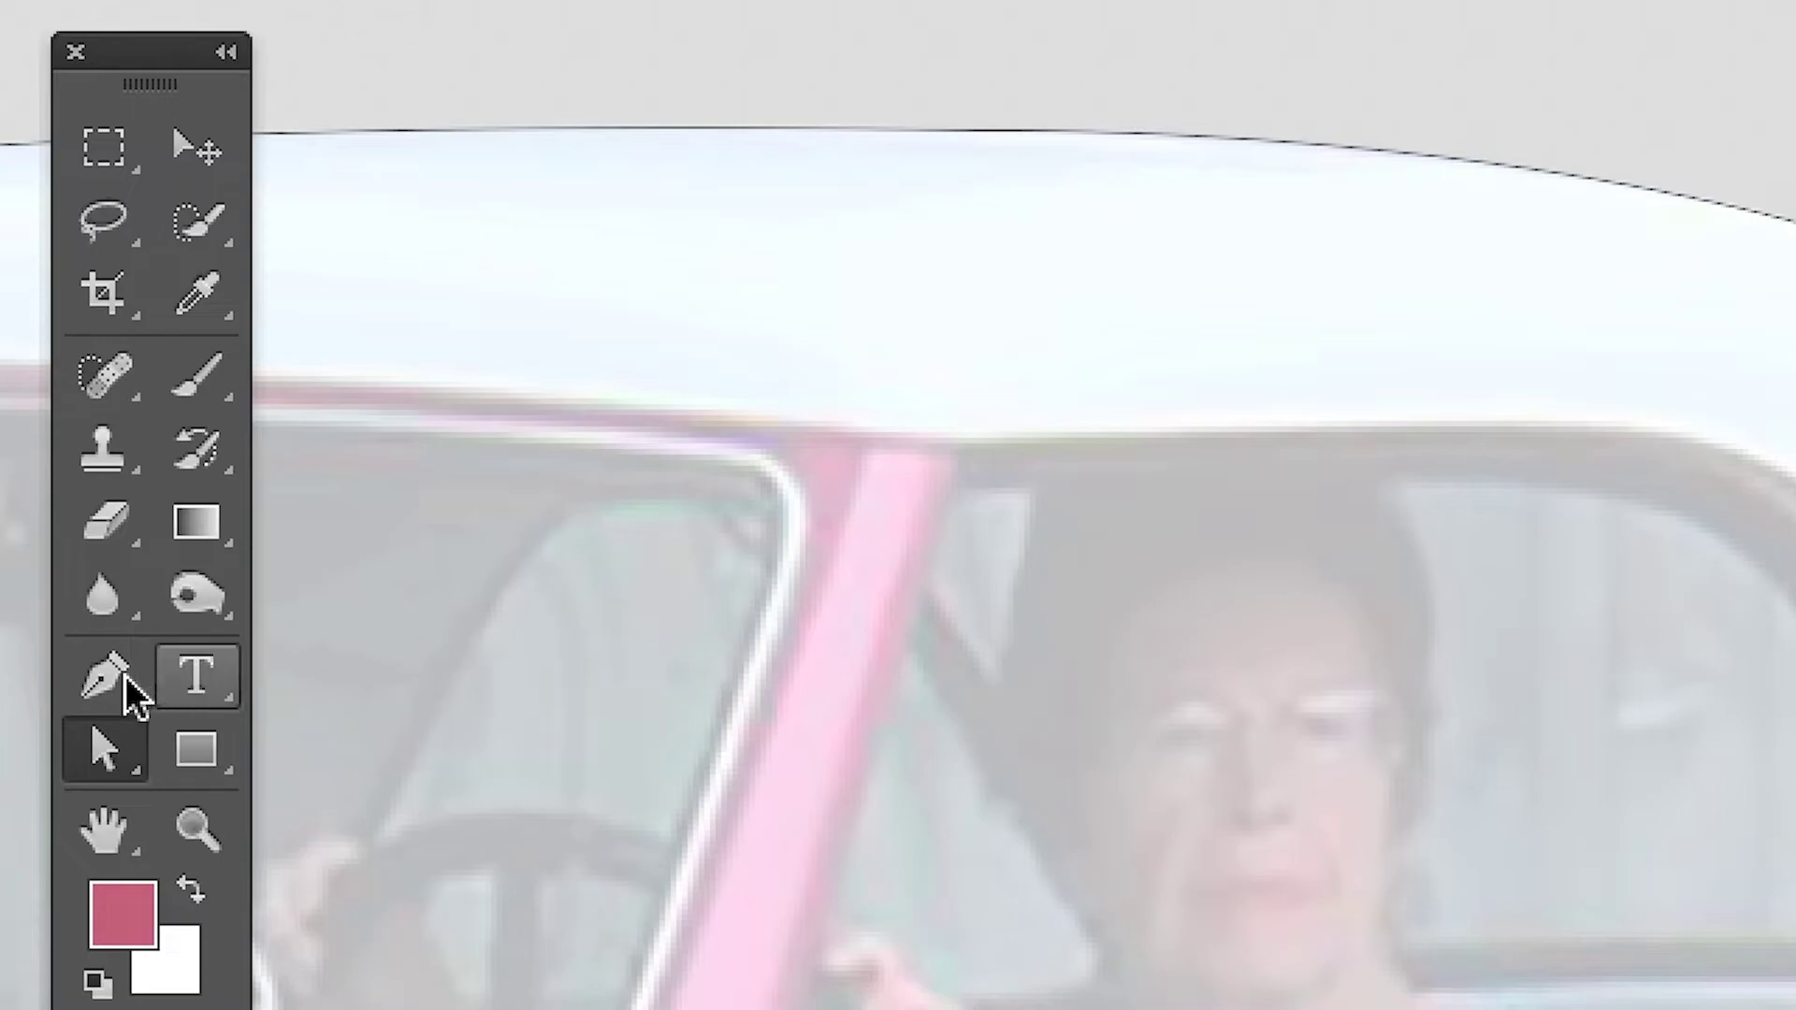
{"action": "left_click", "coordinate": [126, 678]}
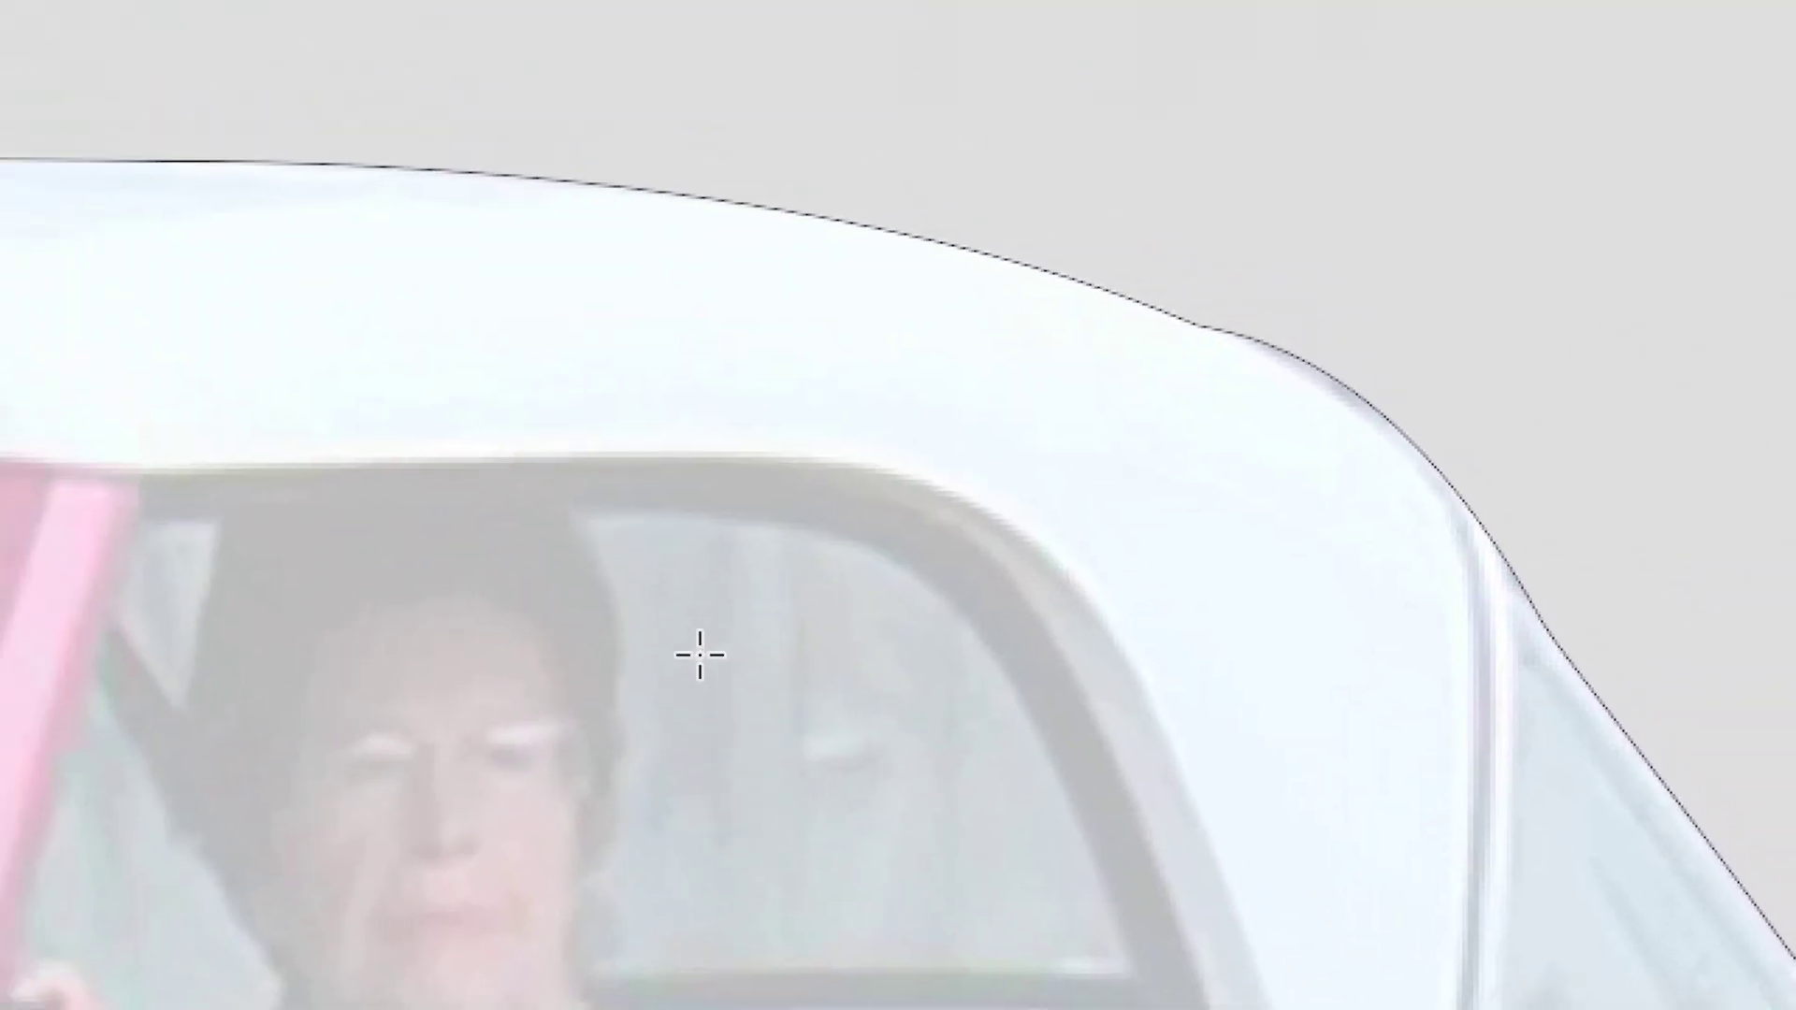
{"action": "left_click", "coordinate": [577, 503]}
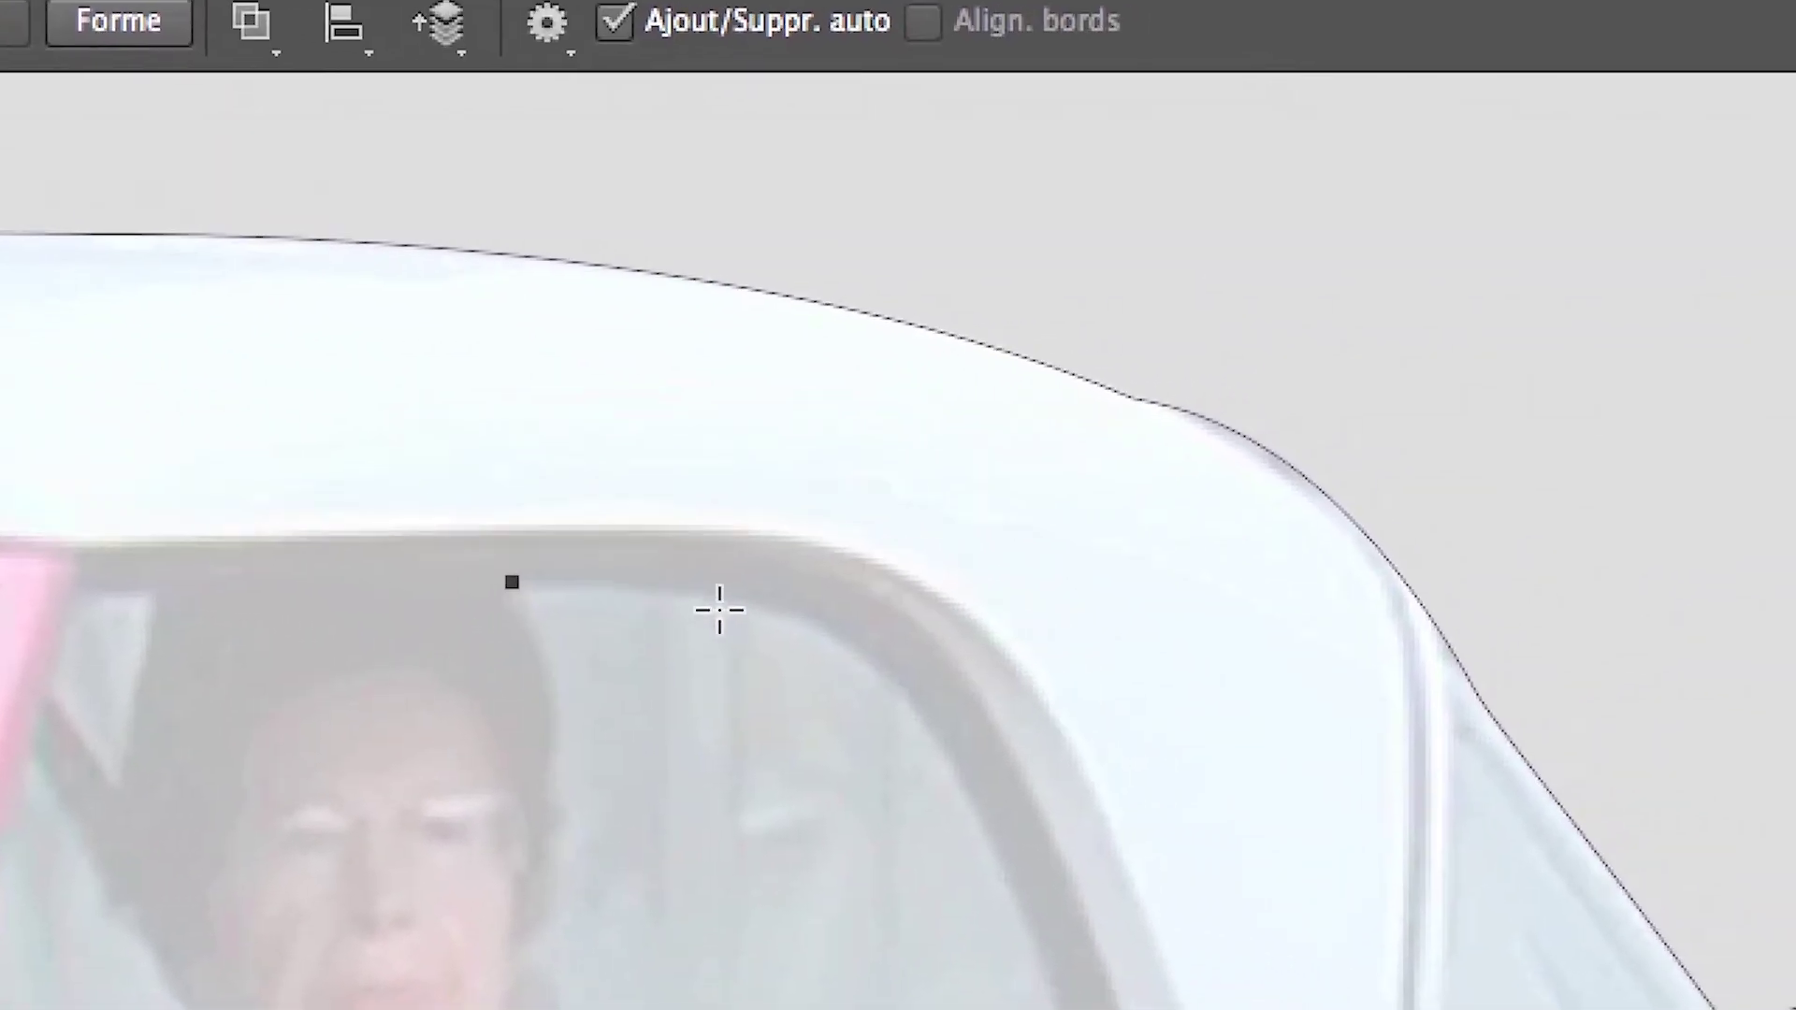
{"action": "left_click_drag", "start_coordinate": [916, 705], "coordinate": [933, 738]}
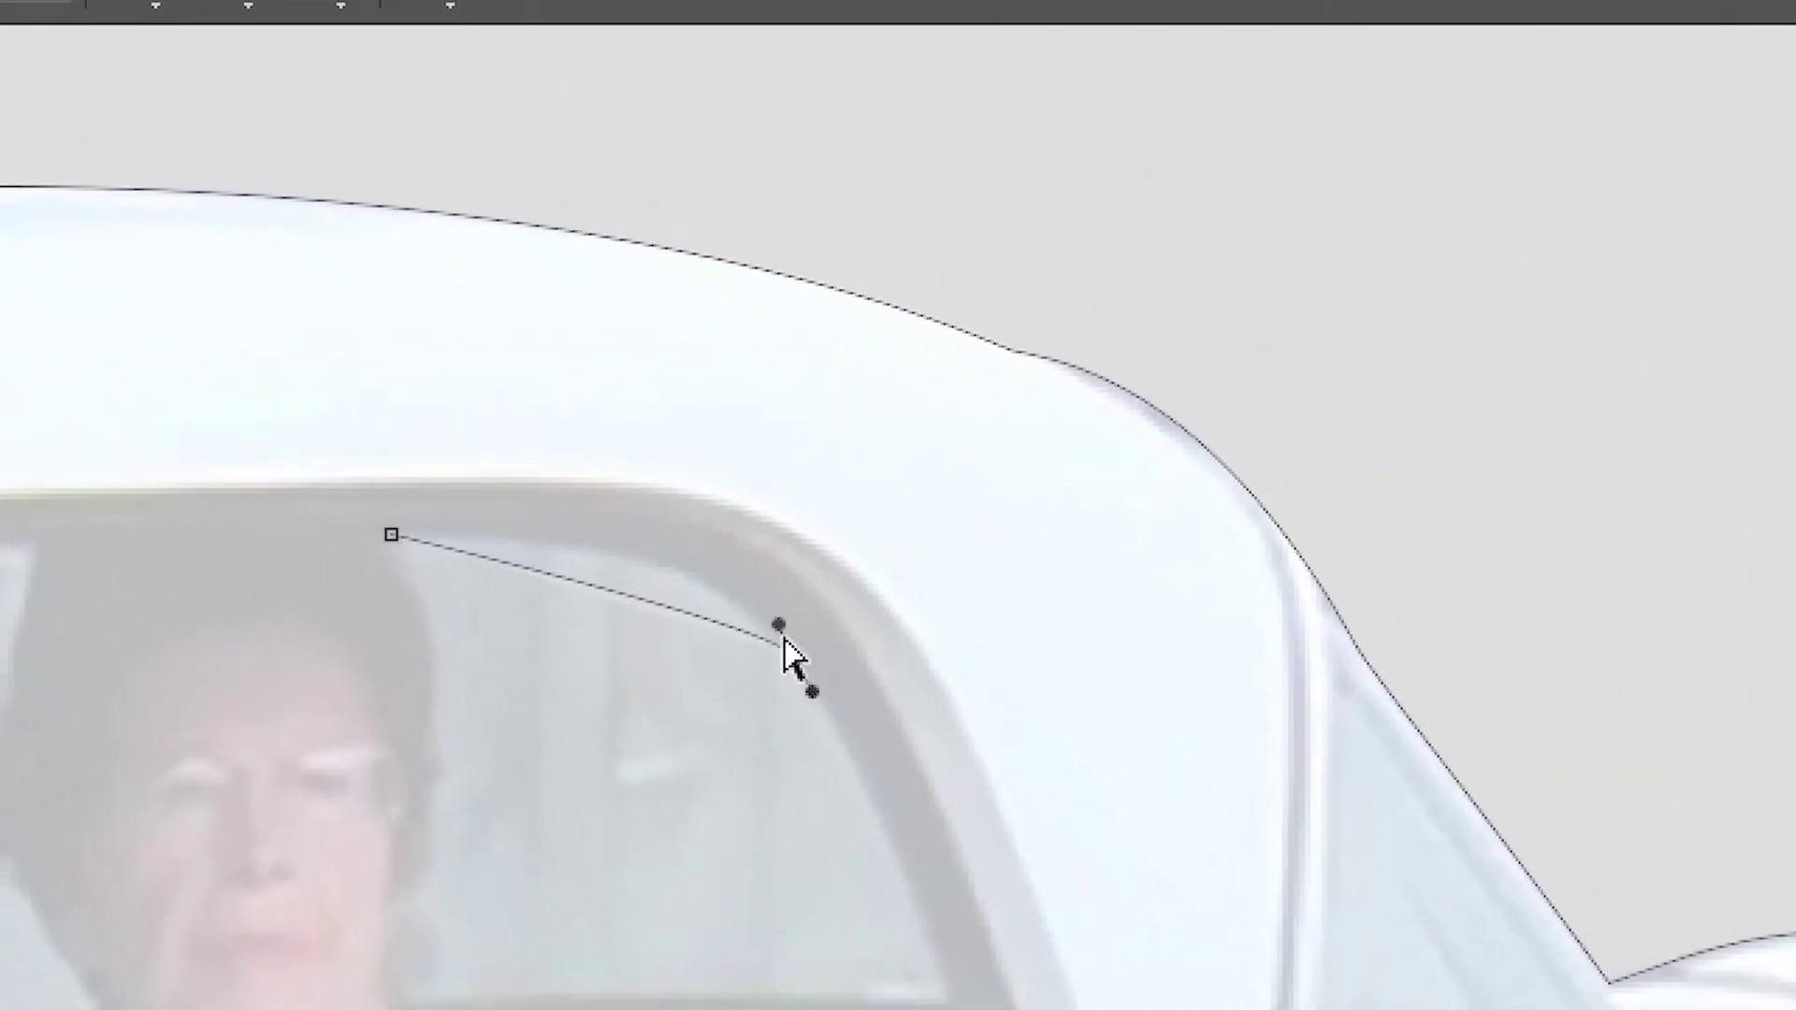
{"action": "left_click_drag", "start_coordinate": [778, 625], "coordinate": [684, 517]}
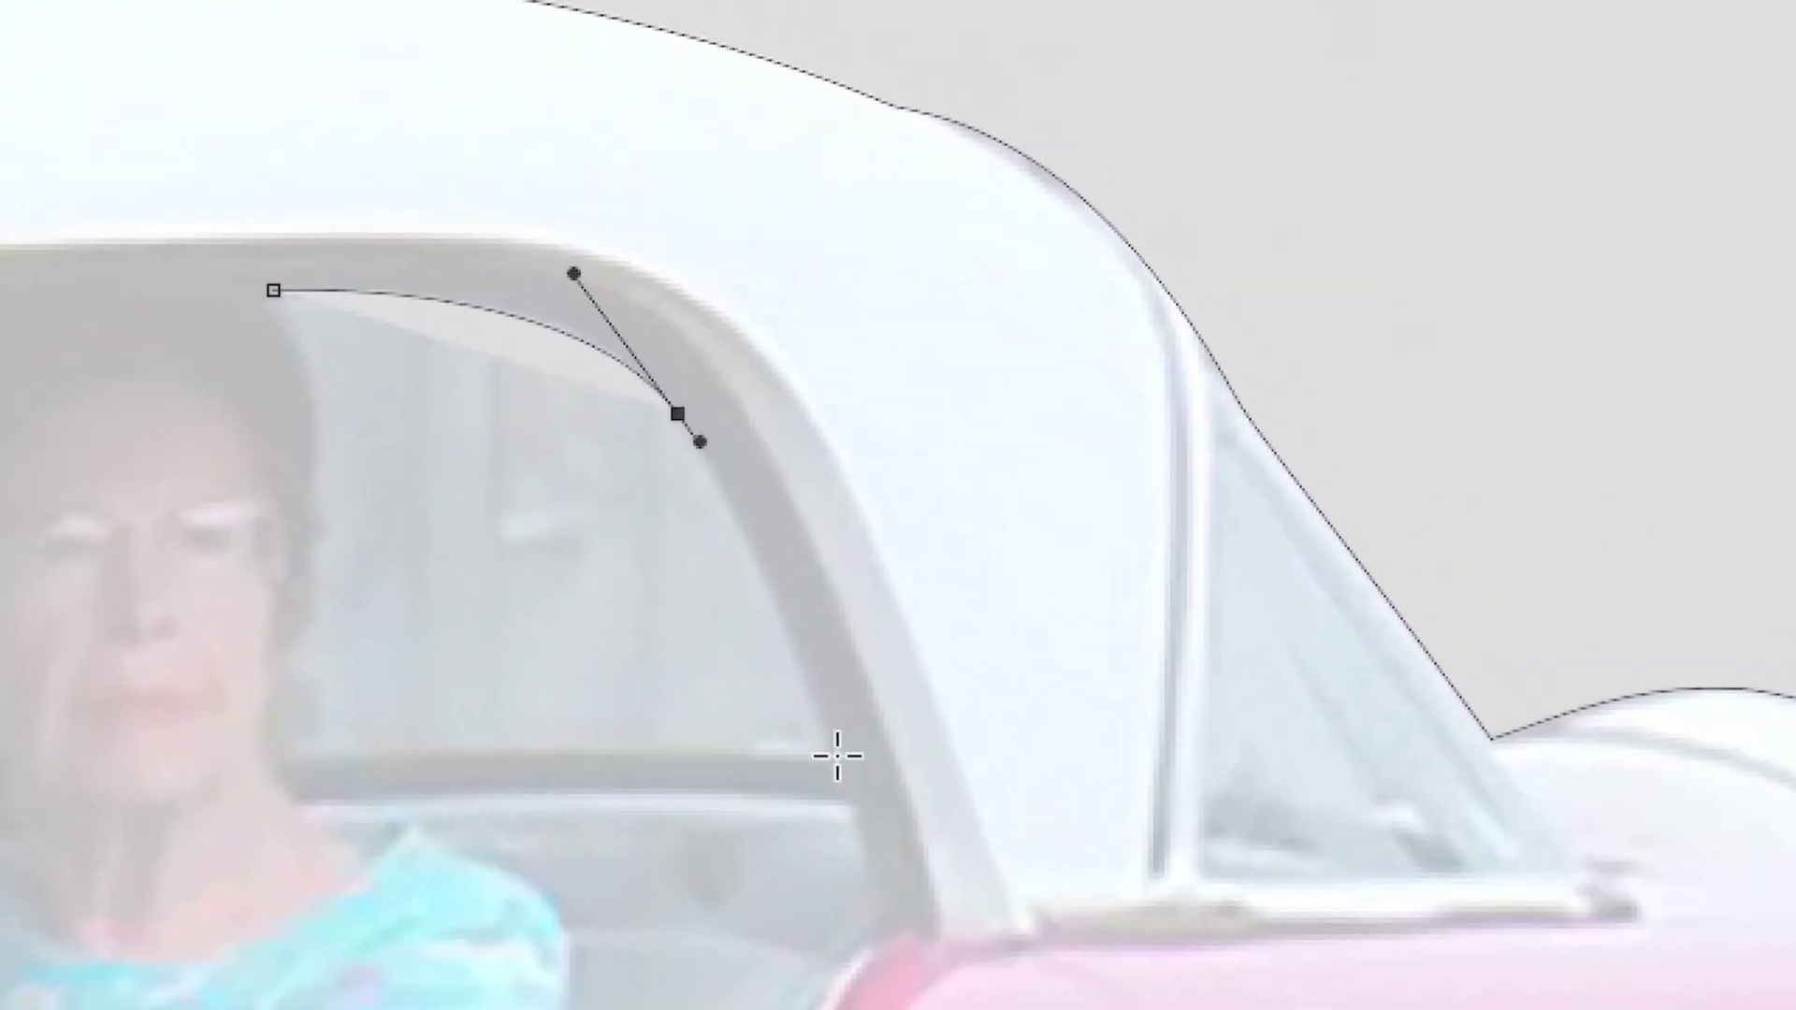
Step: Continue the window path down the rear pillar to the lower corner, then along the bottom edge to the driver's neck
{"action": "left_click_drag", "start_coordinate": [860, 705], "coordinate": [773, 602]}
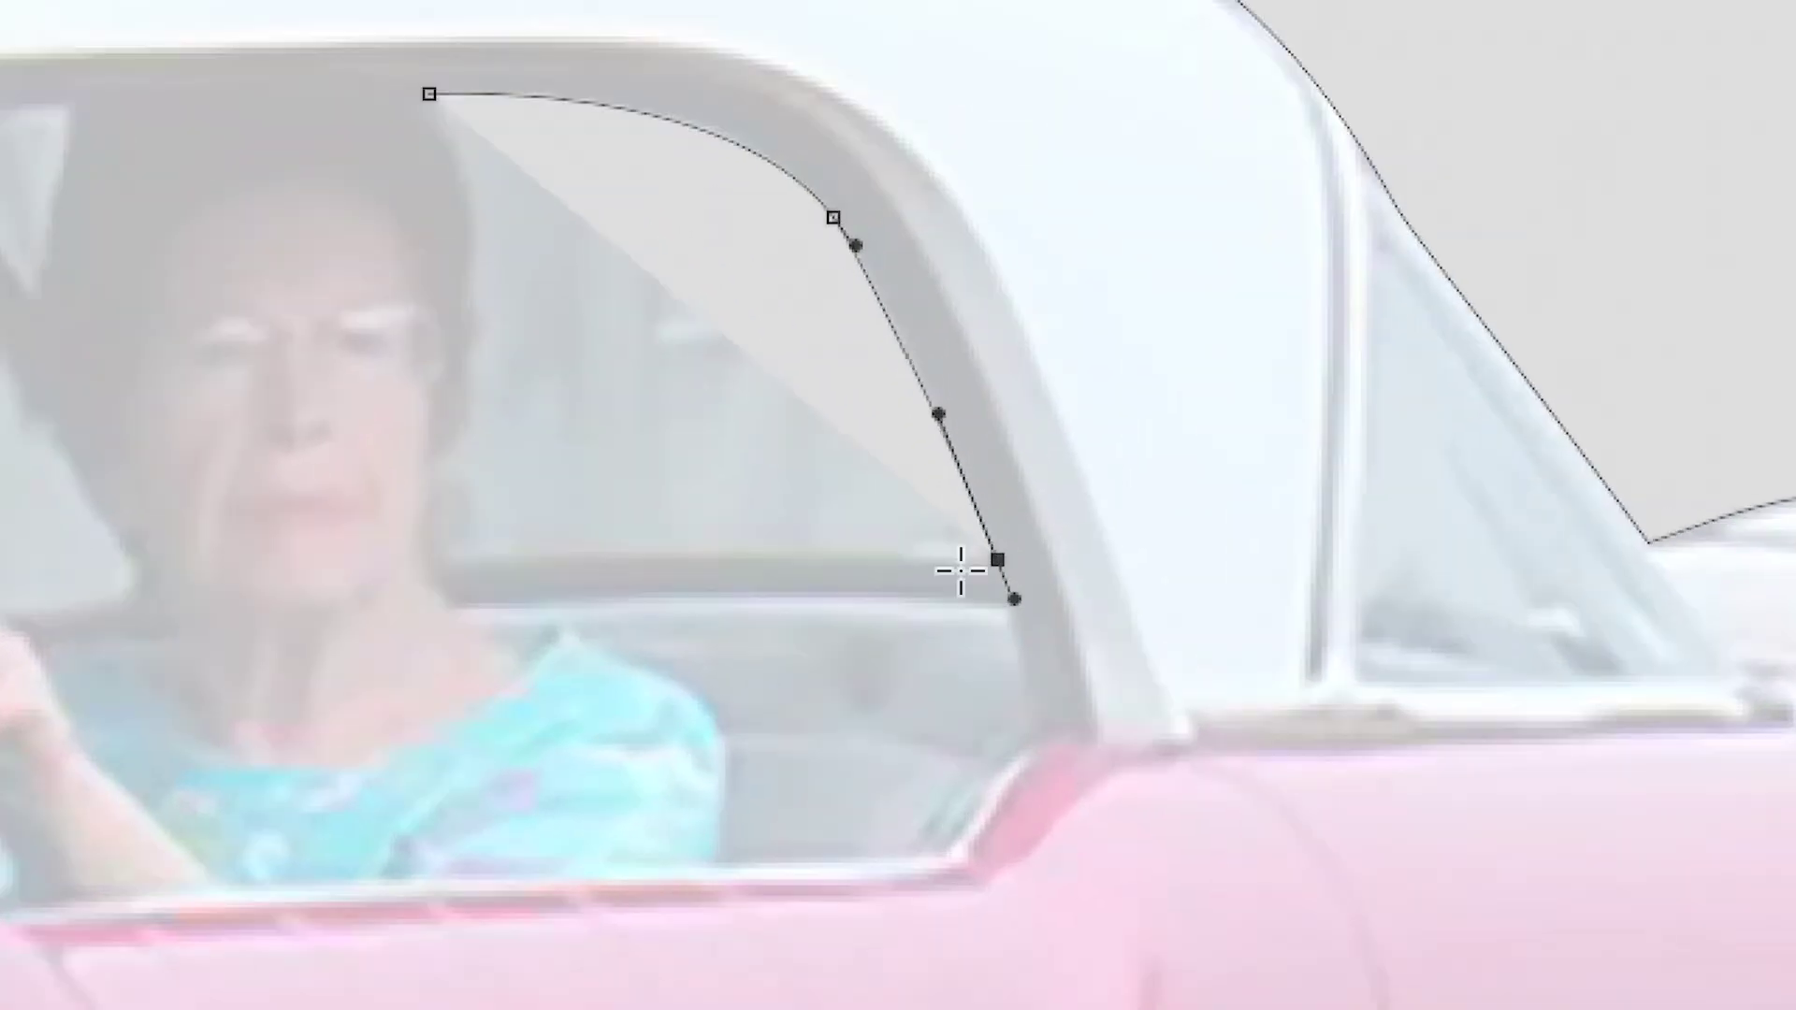
{"action": "left_click_drag", "start_coordinate": [963, 542], "coordinate": [908, 546]}
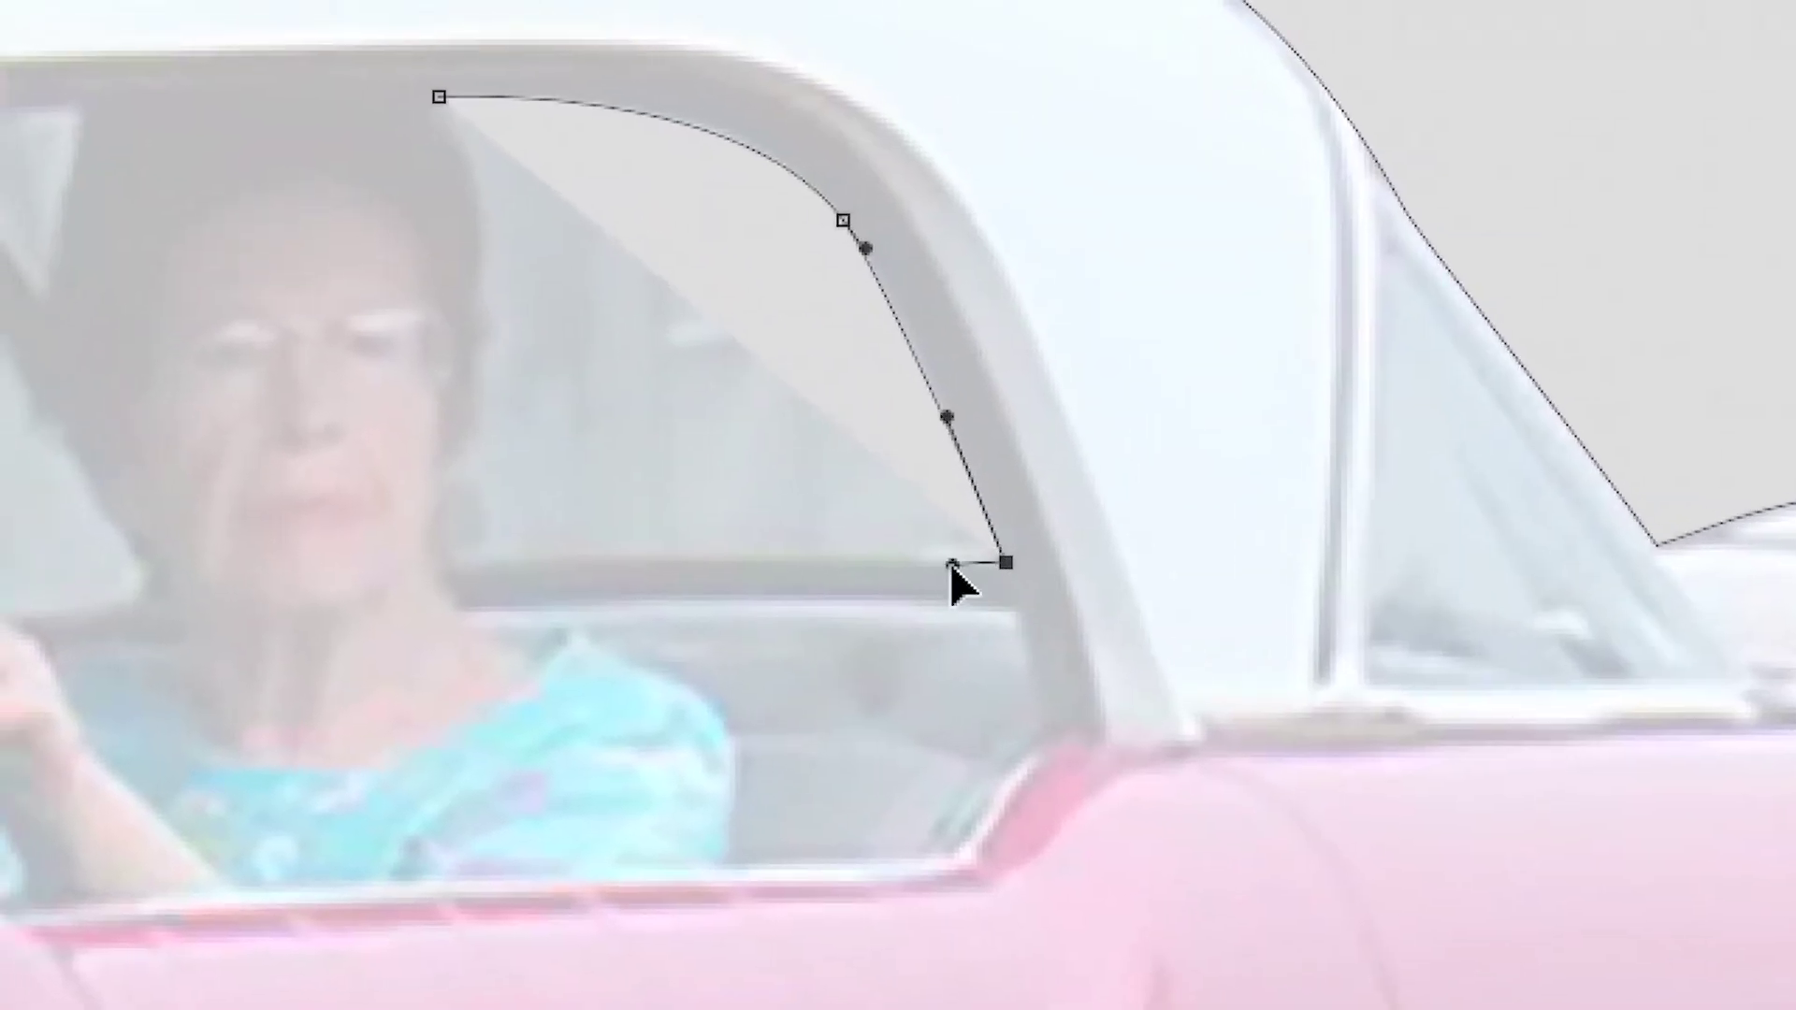
{"action": "left_click_drag", "start_coordinate": [760, 576], "coordinate": [733, 580]}
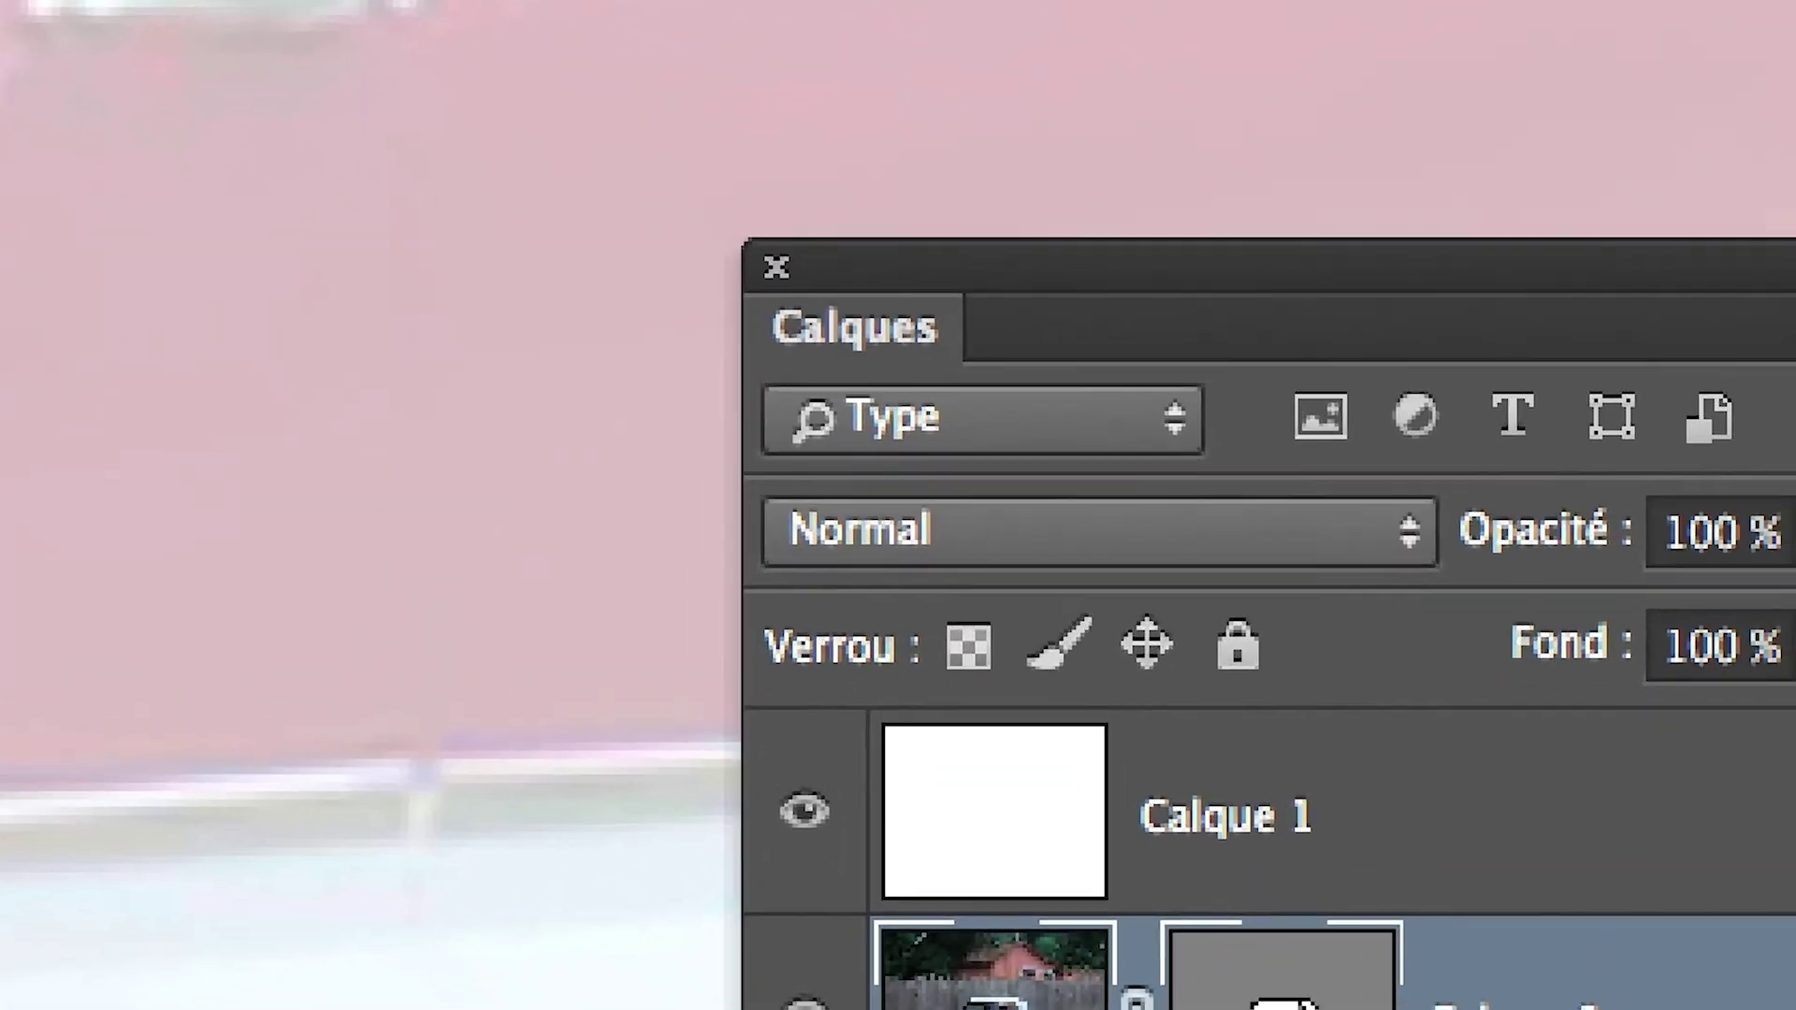
Step: Toggle the vector mask on Calque 0, load its path as a selection and deselect it
{"action": "left_click", "coordinate": [1308, 1004], "text": "shift"}
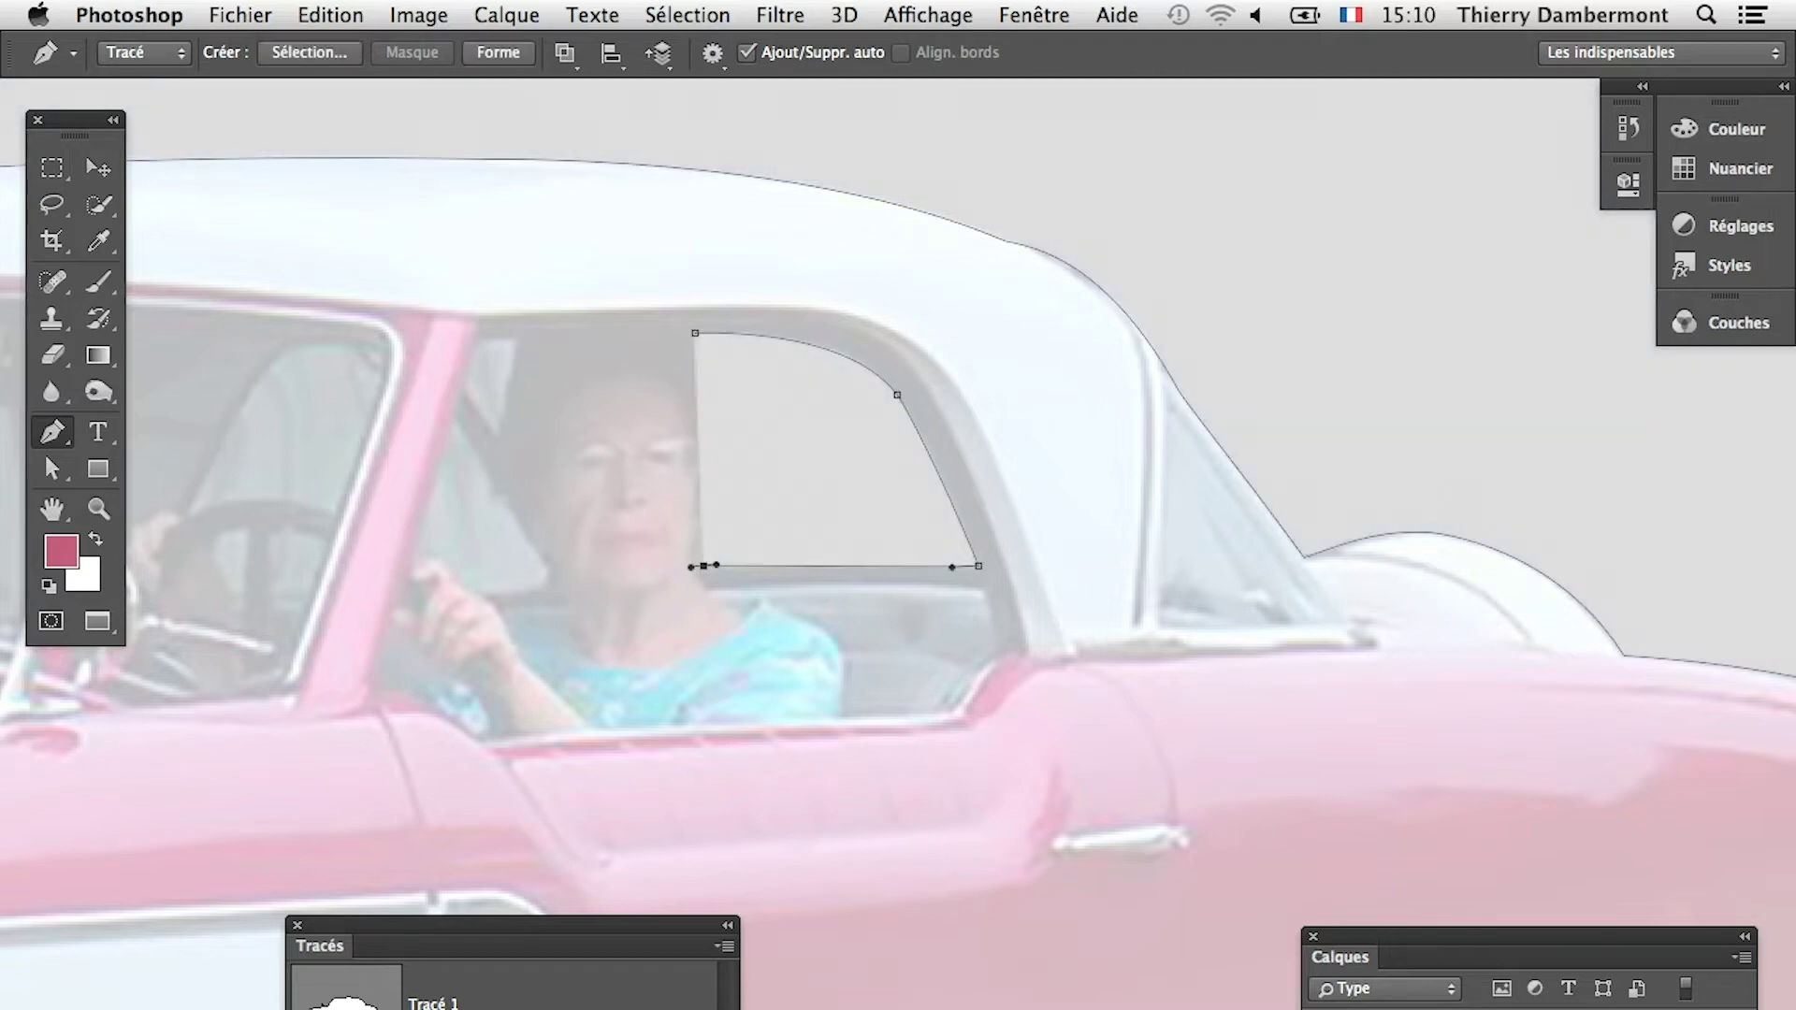
{"action": "key", "text": "super+Return"}
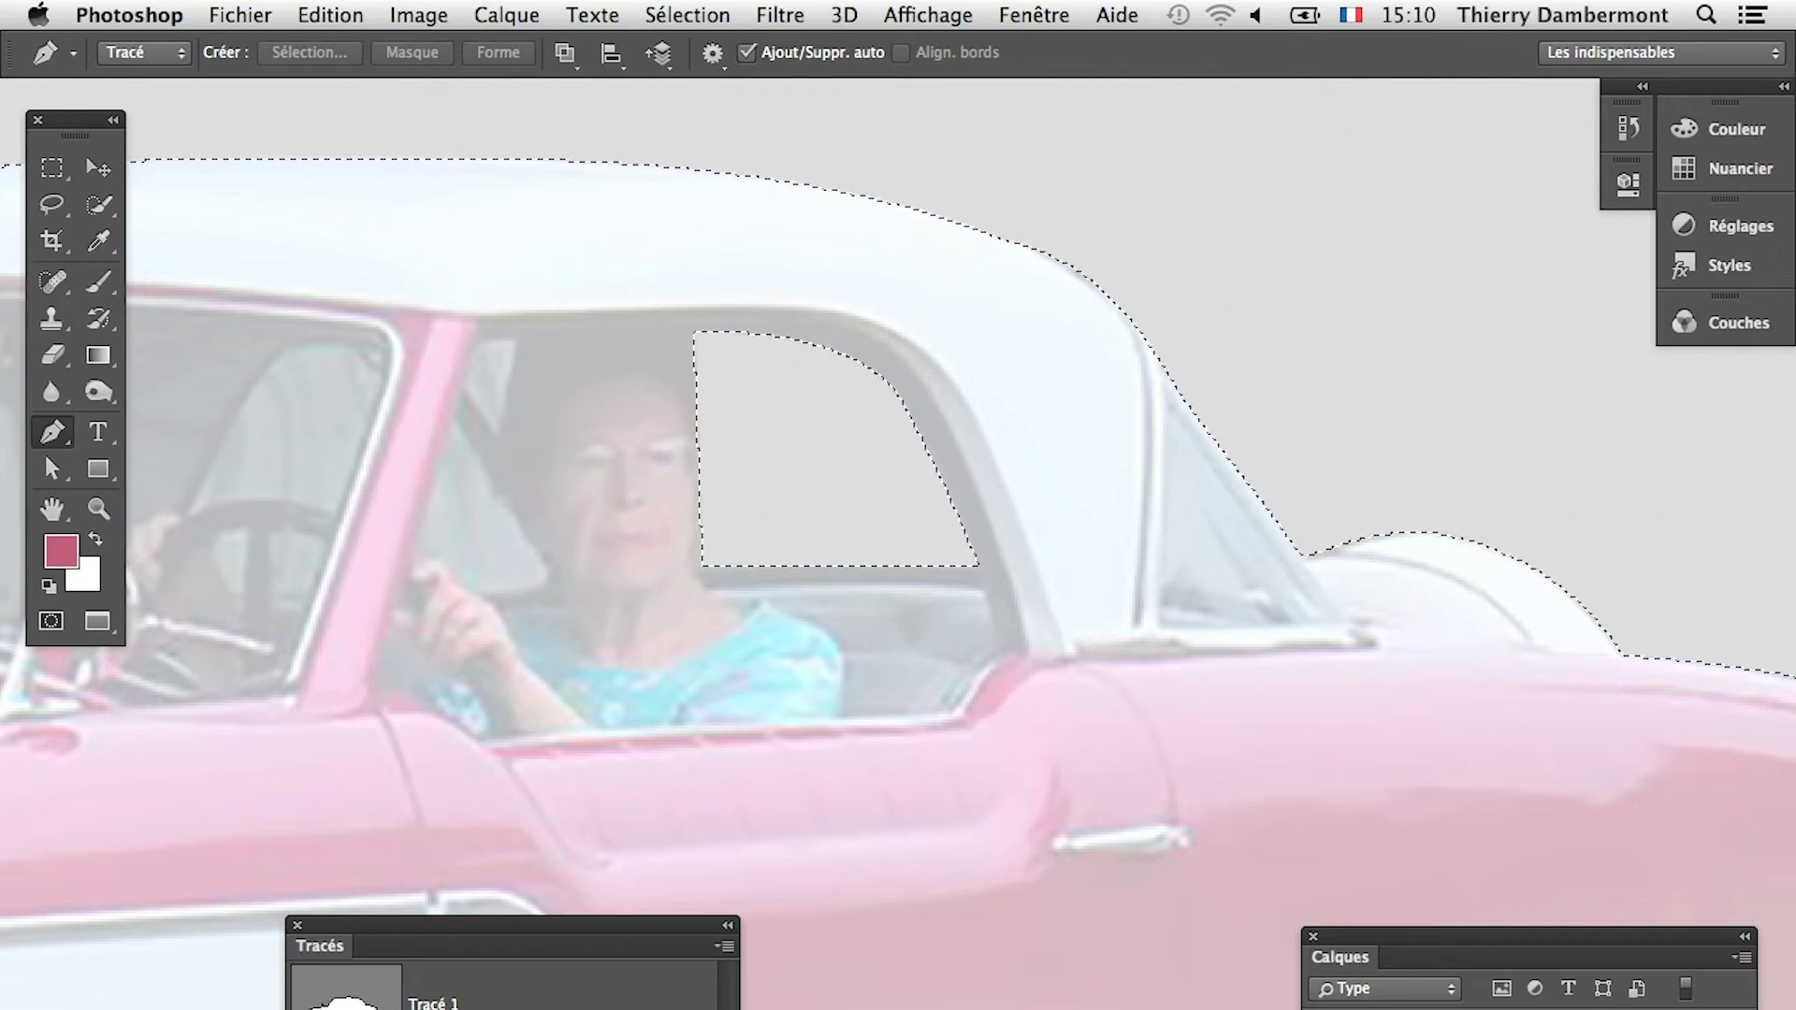
{"action": "key", "text": "super+d"}
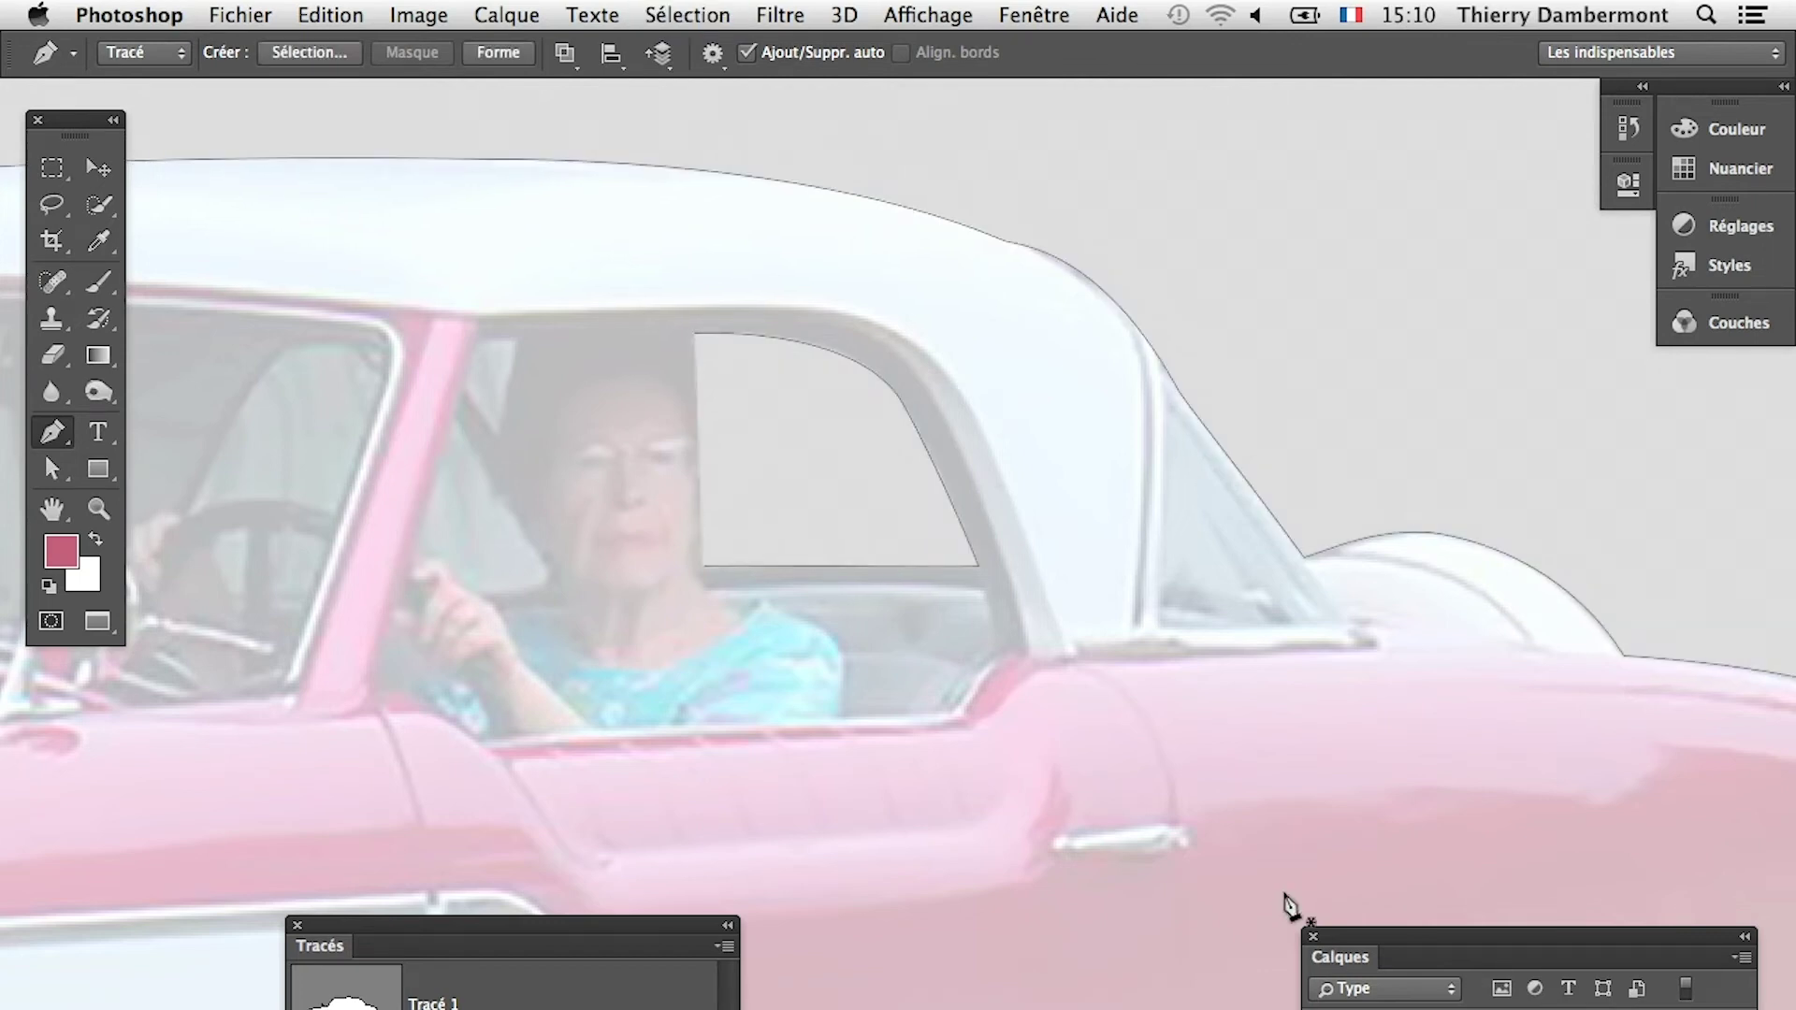
Step: Compare the car with the path outline hidden and shown while the vector mask is deactivated, then restore the masked view
{"action": "key", "text": "Return"}
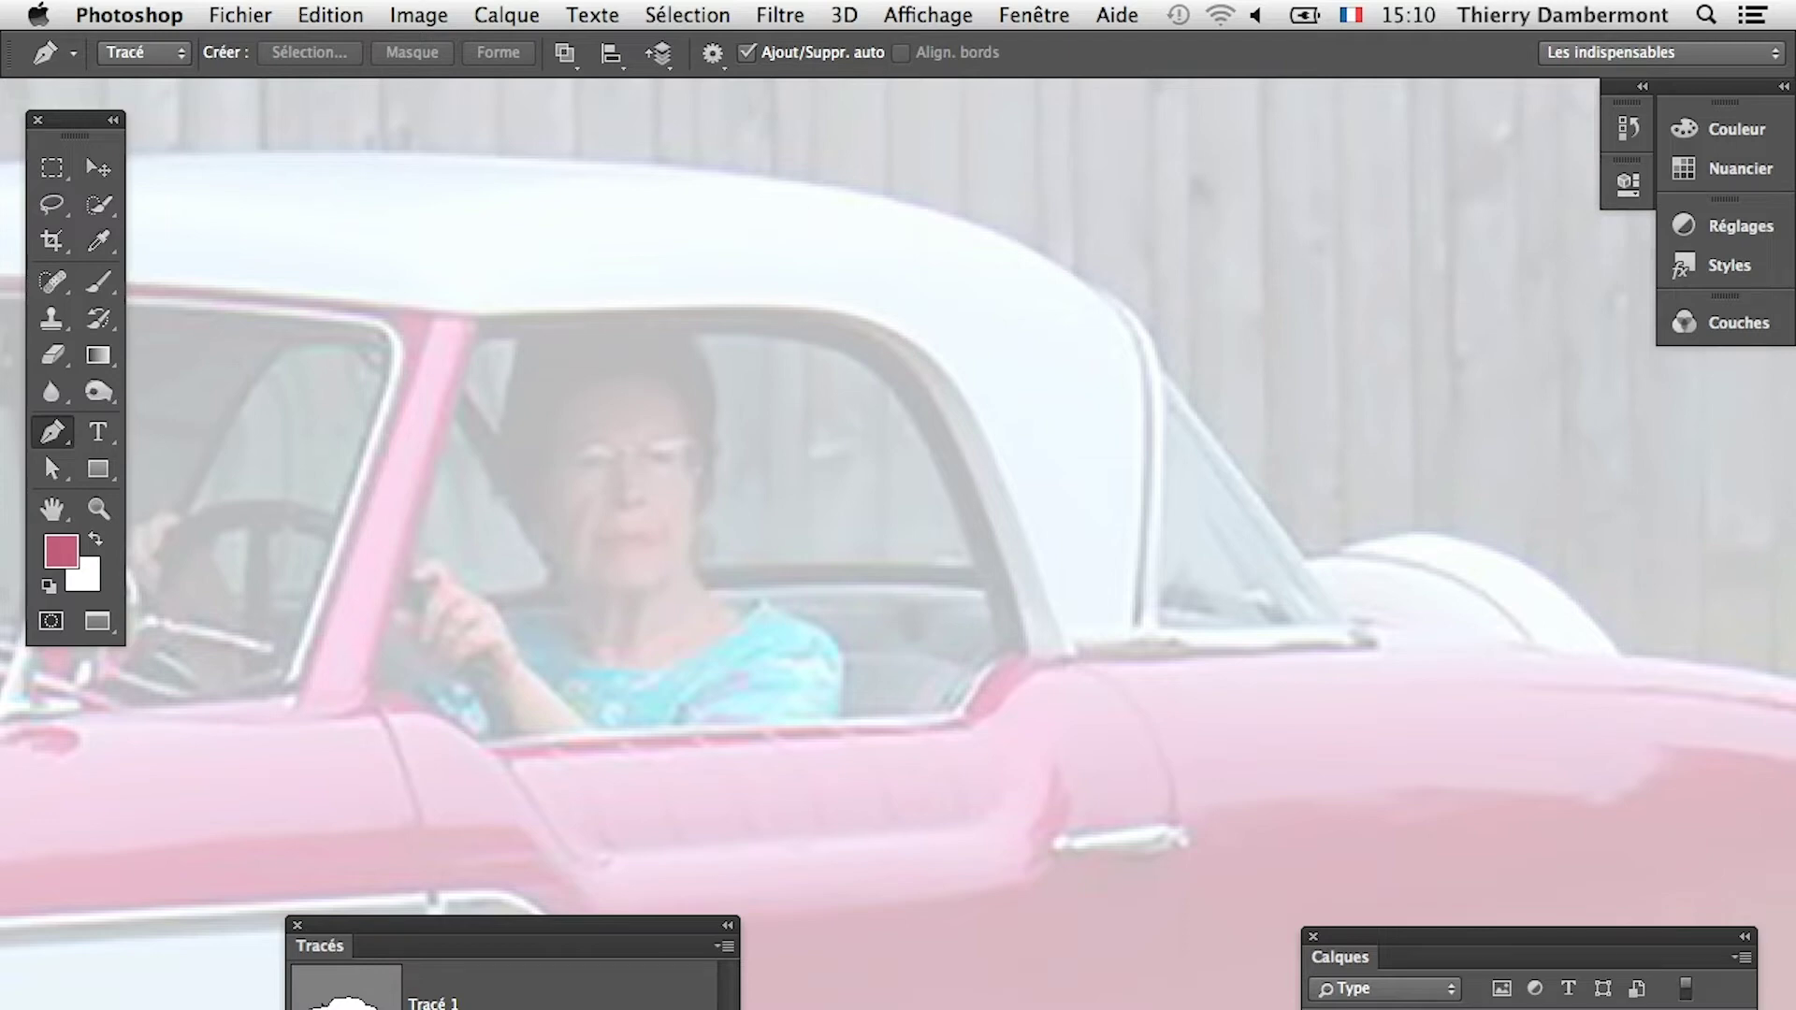
{"action": "key", "text": "super+h"}
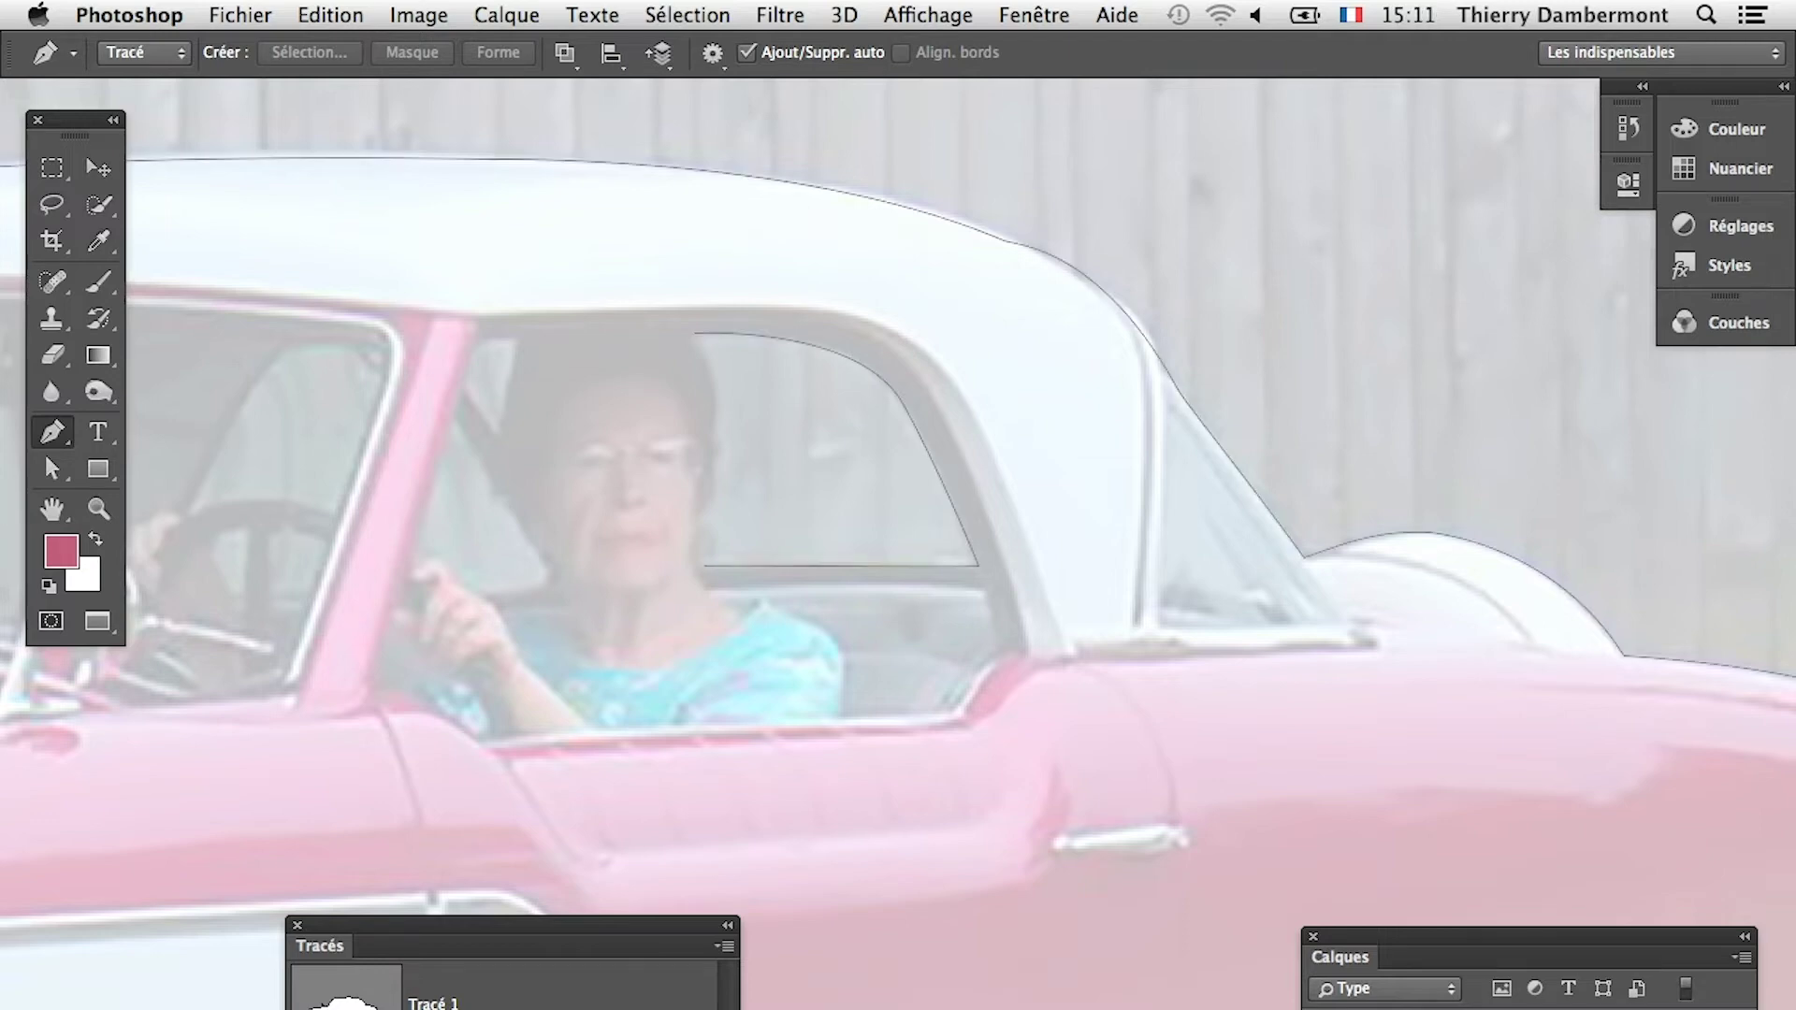
{"action": "key", "text": "super+h"}
{"action": "key", "text": "super+z"}
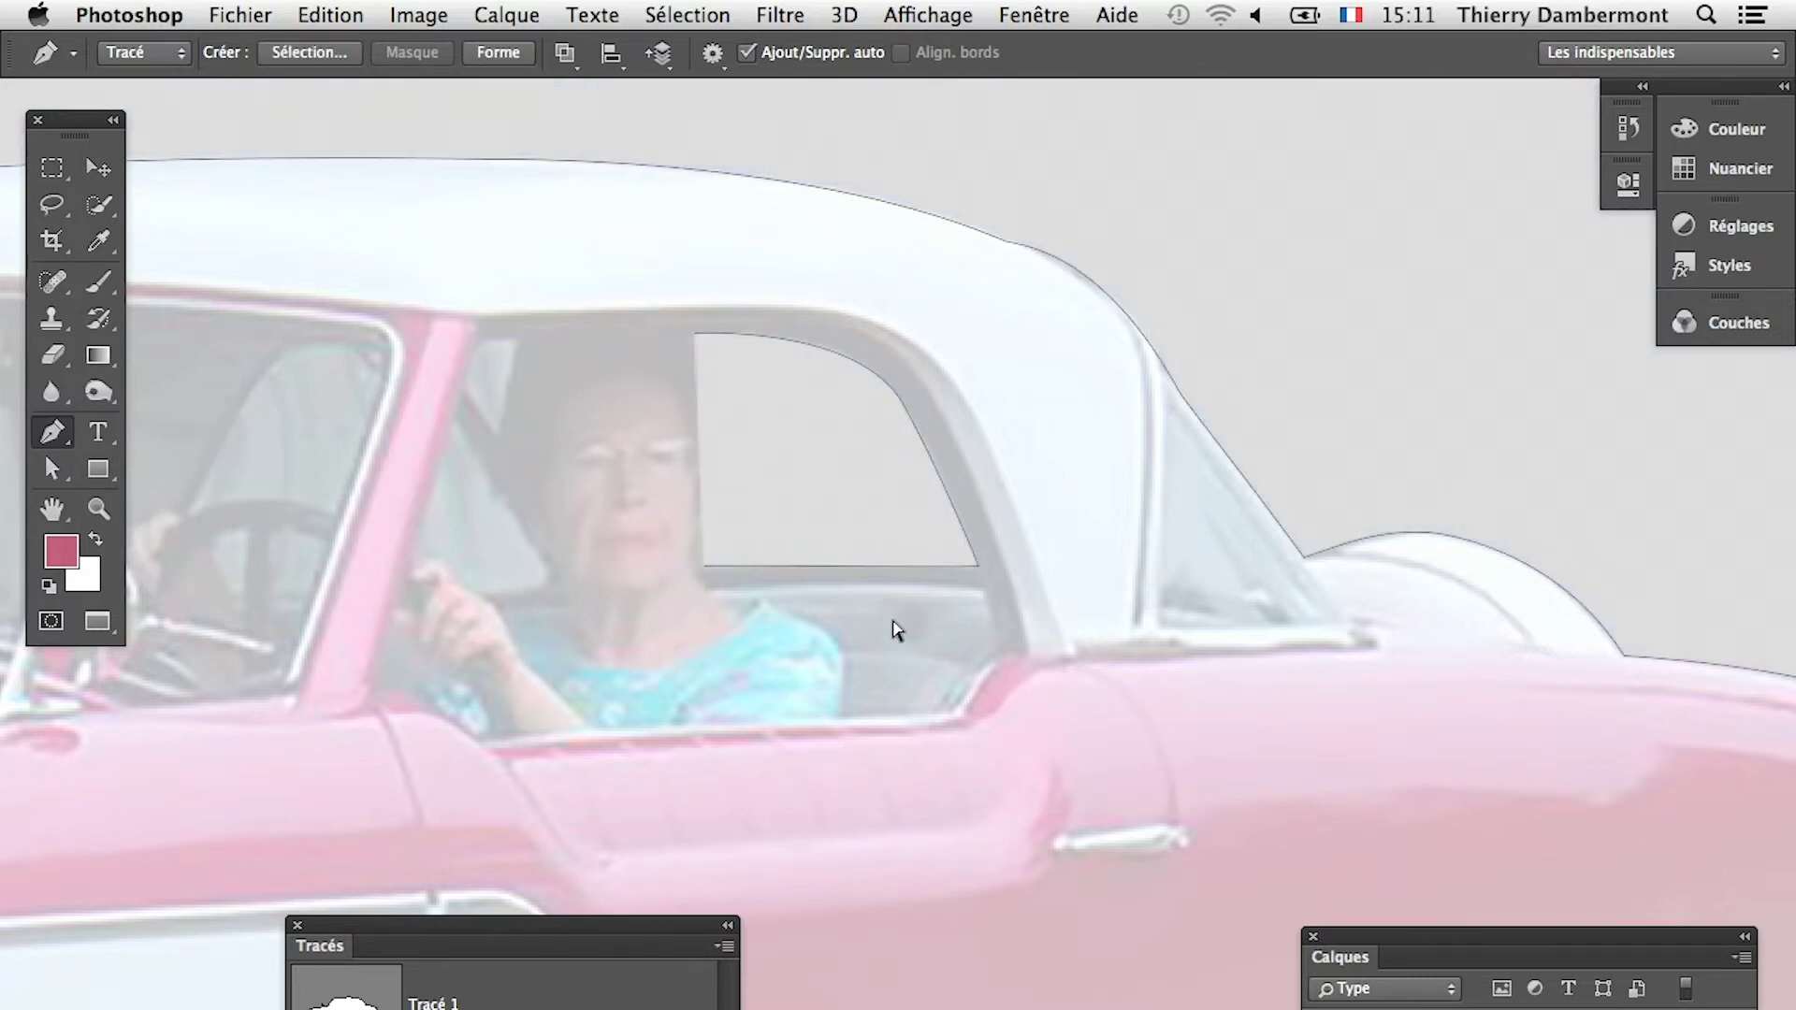
Step: Select the window path and alternate its path operation between Associer des formes and Exclure les formes se chevauchant
{"action": "left_click", "coordinate": [845, 566], "text": "super"}
{"action": "left_click", "coordinate": [568, 54]}
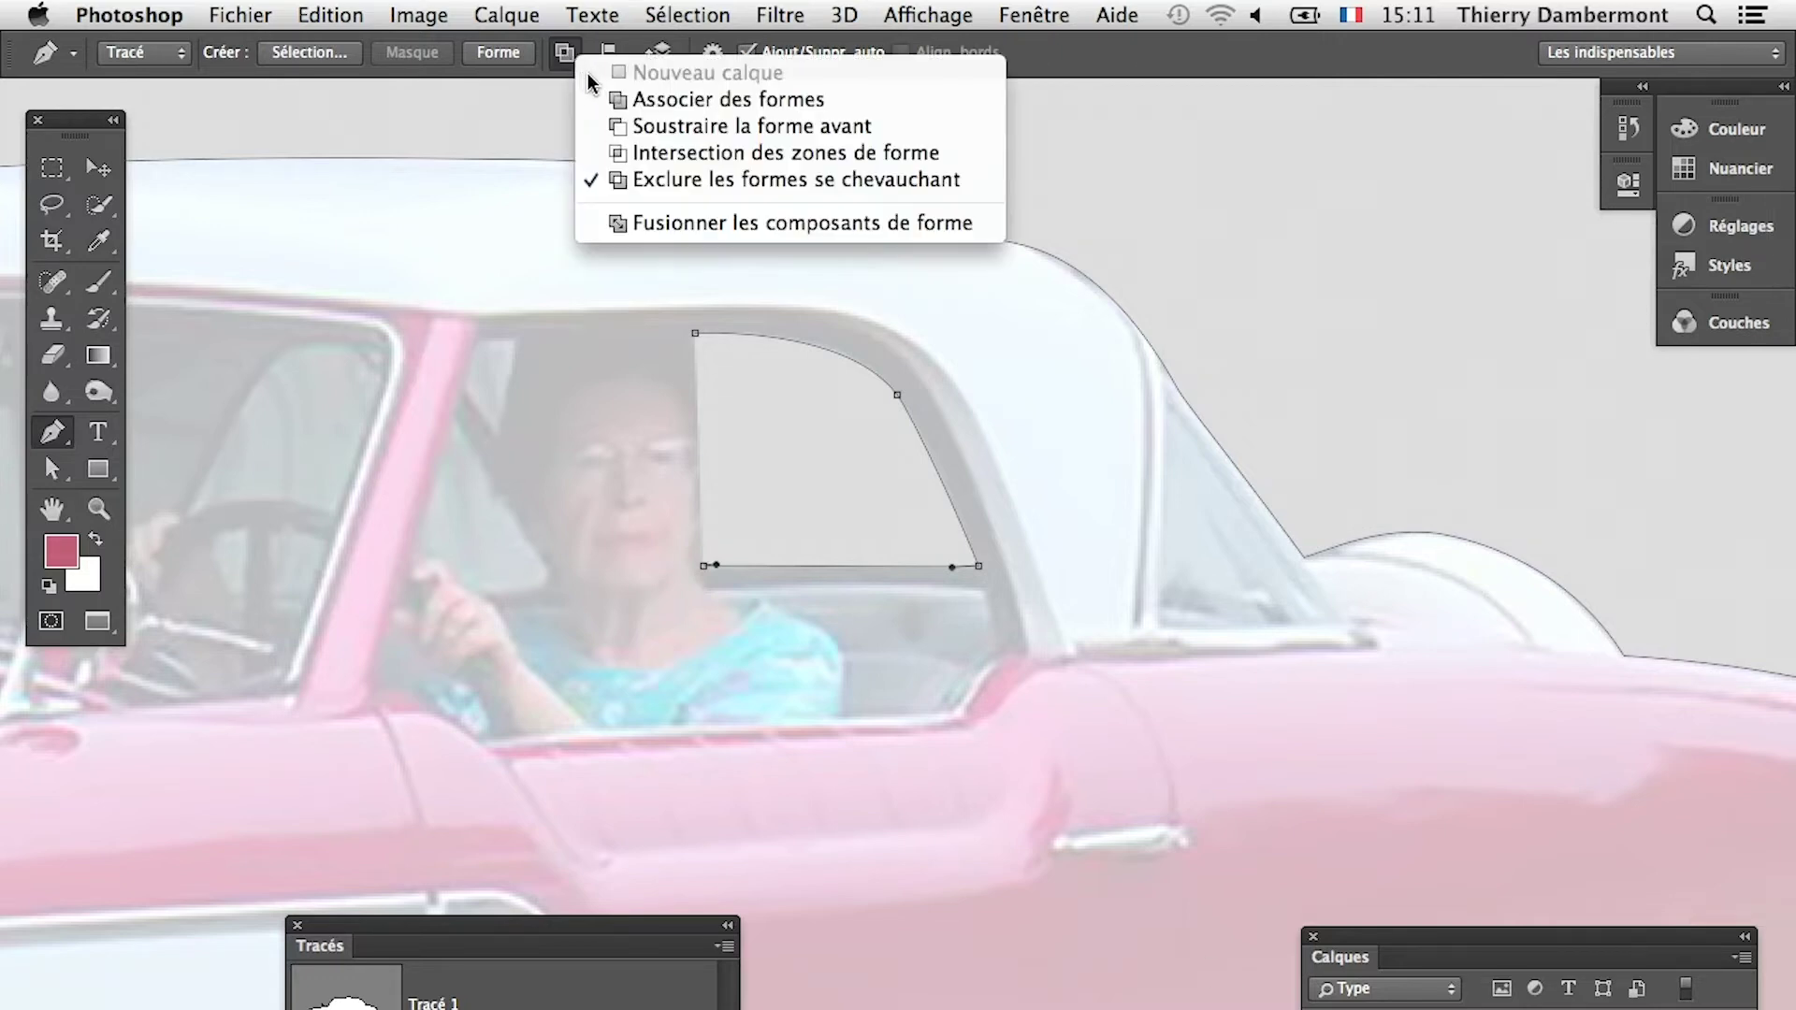
{"action": "left_click", "coordinate": [608, 99]}
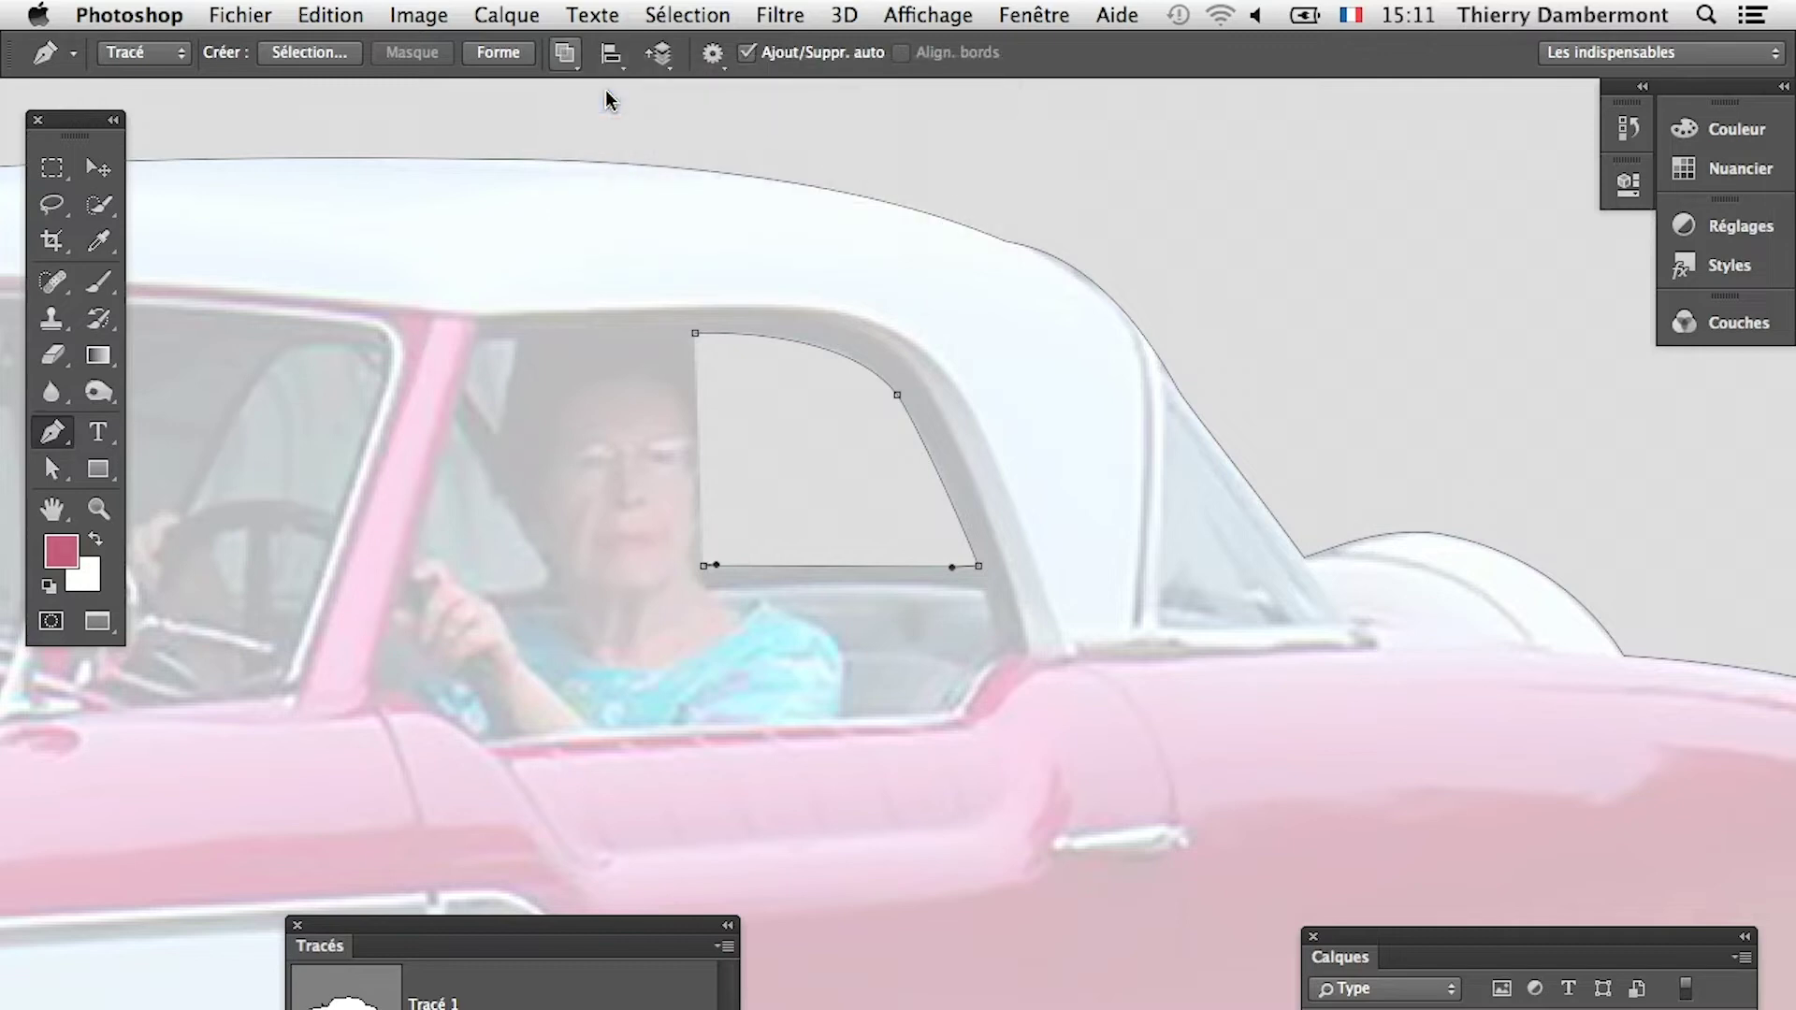
{"action": "left_click", "coordinate": [567, 53]}
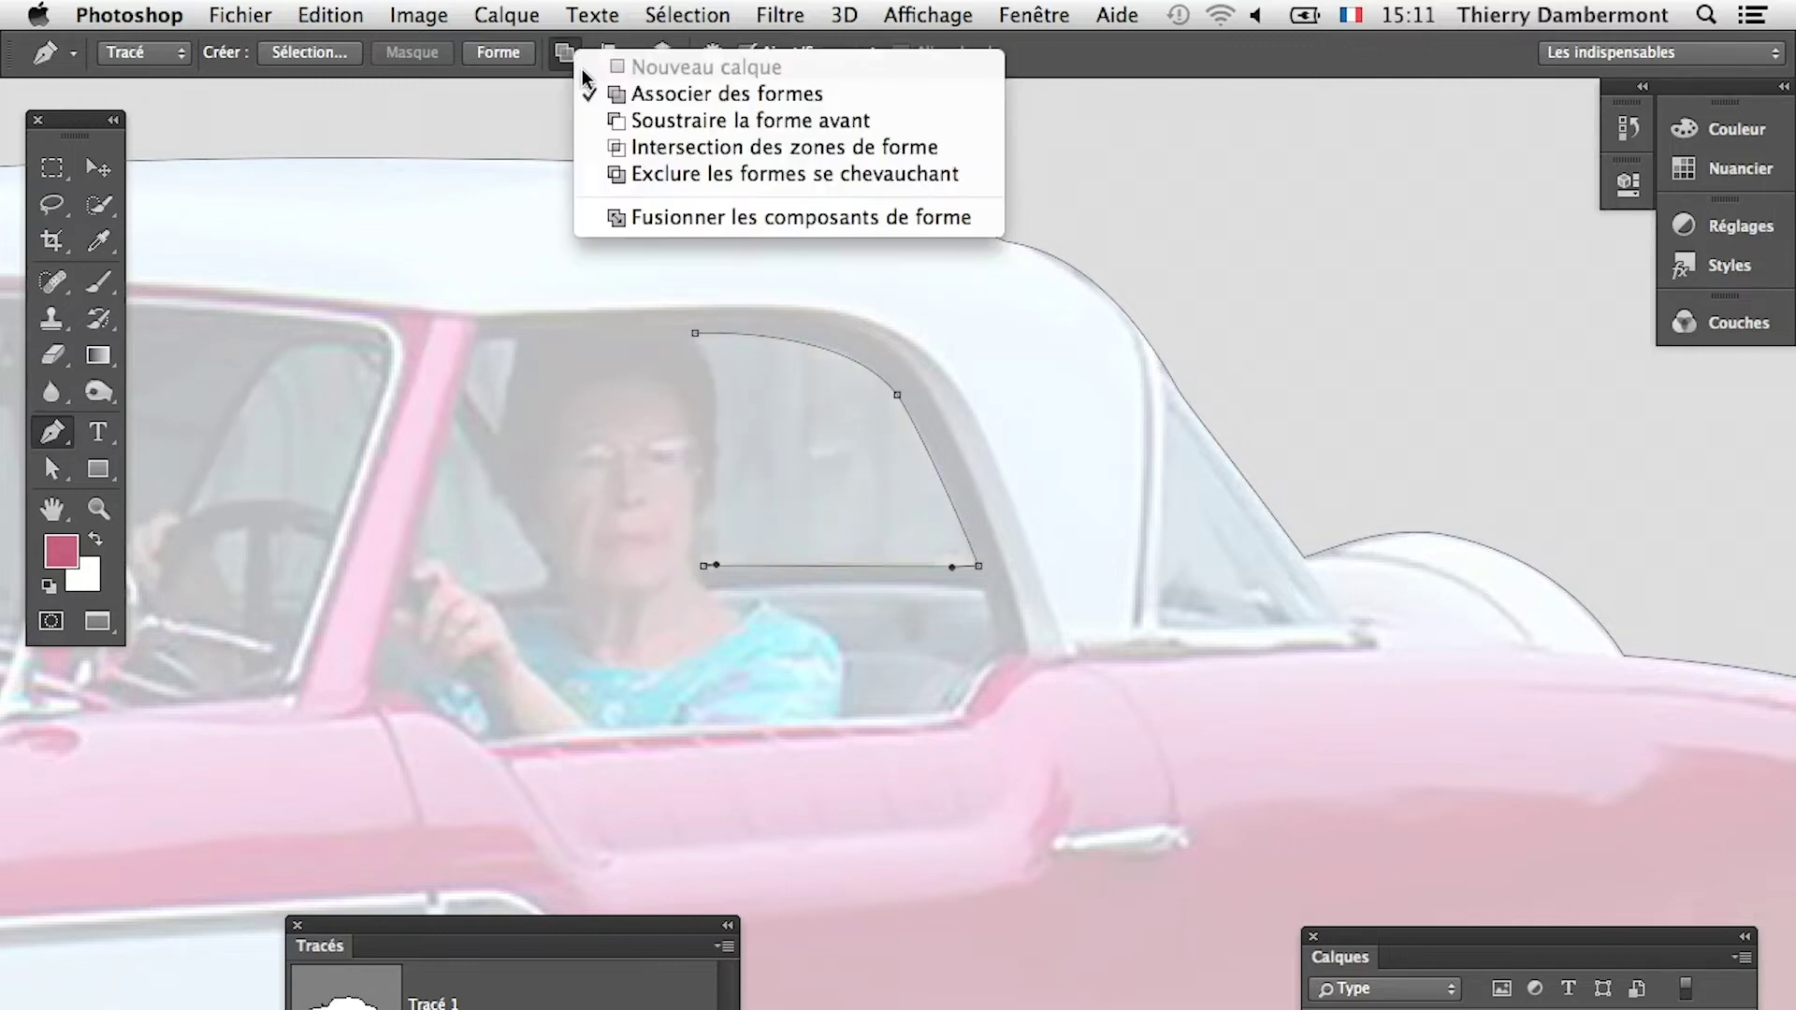
{"action": "left_click", "coordinate": [625, 174]}
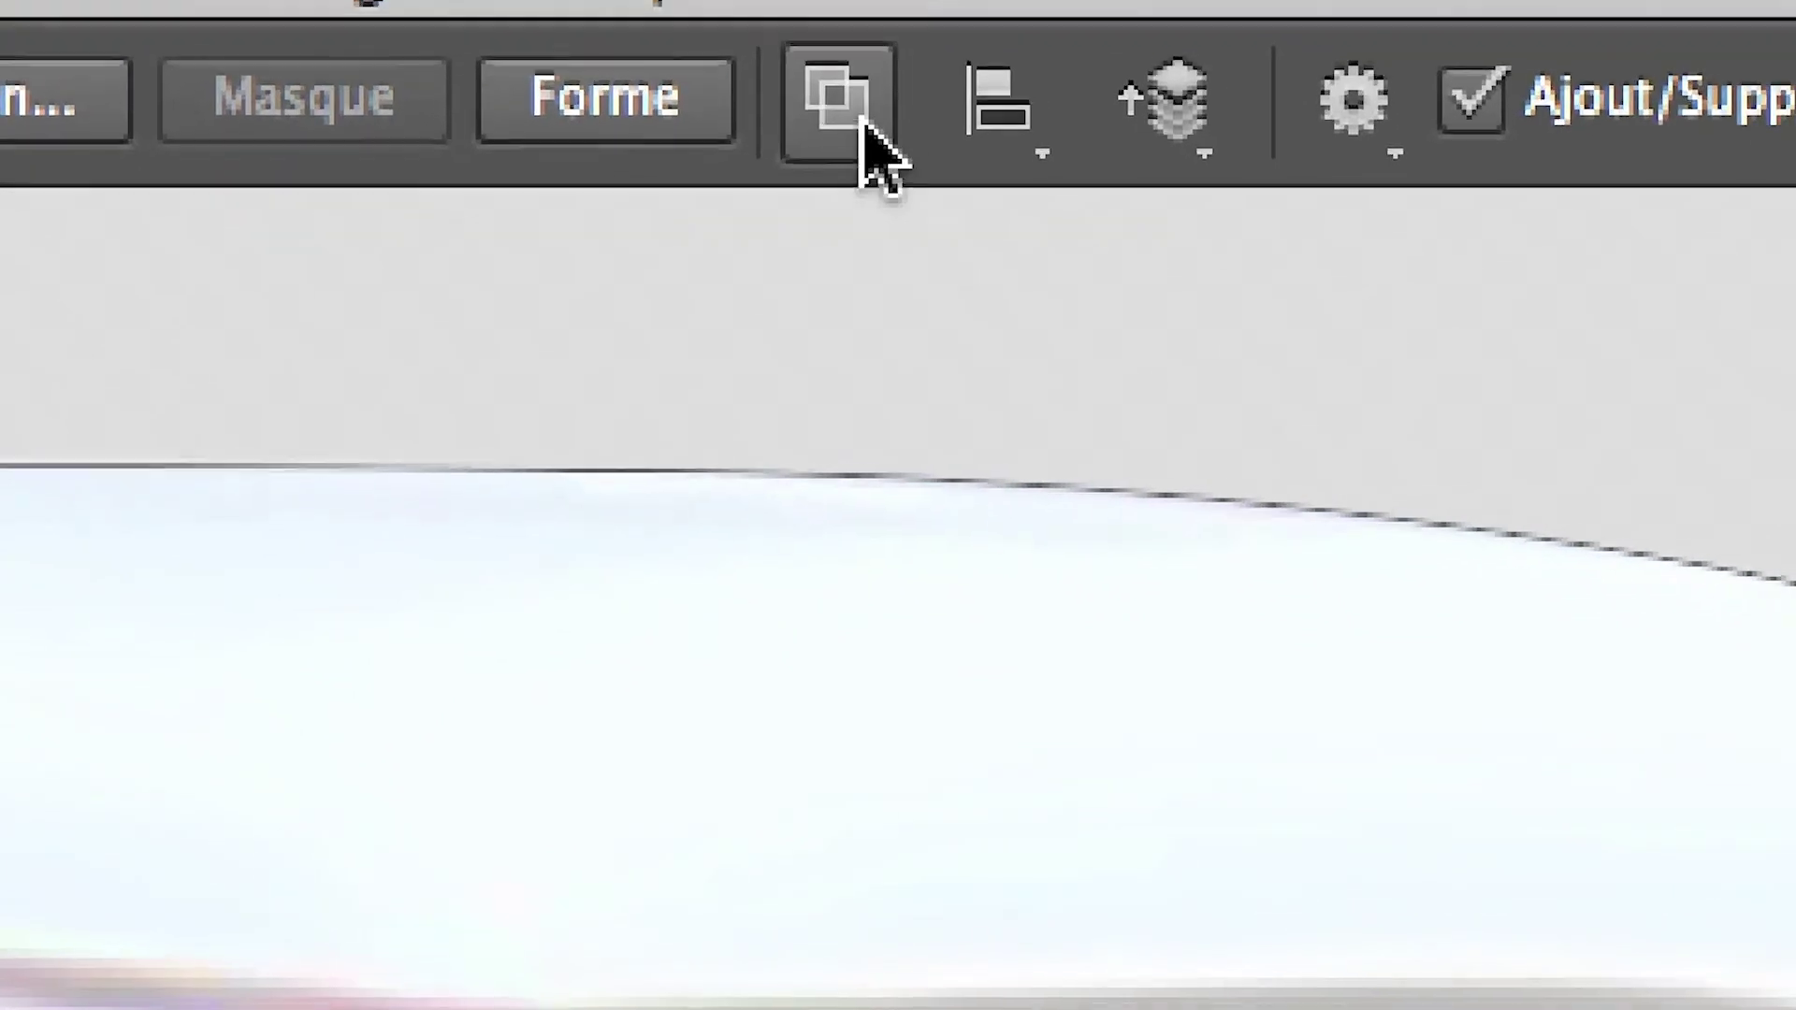
{"action": "left_click", "coordinate": [868, 138]}
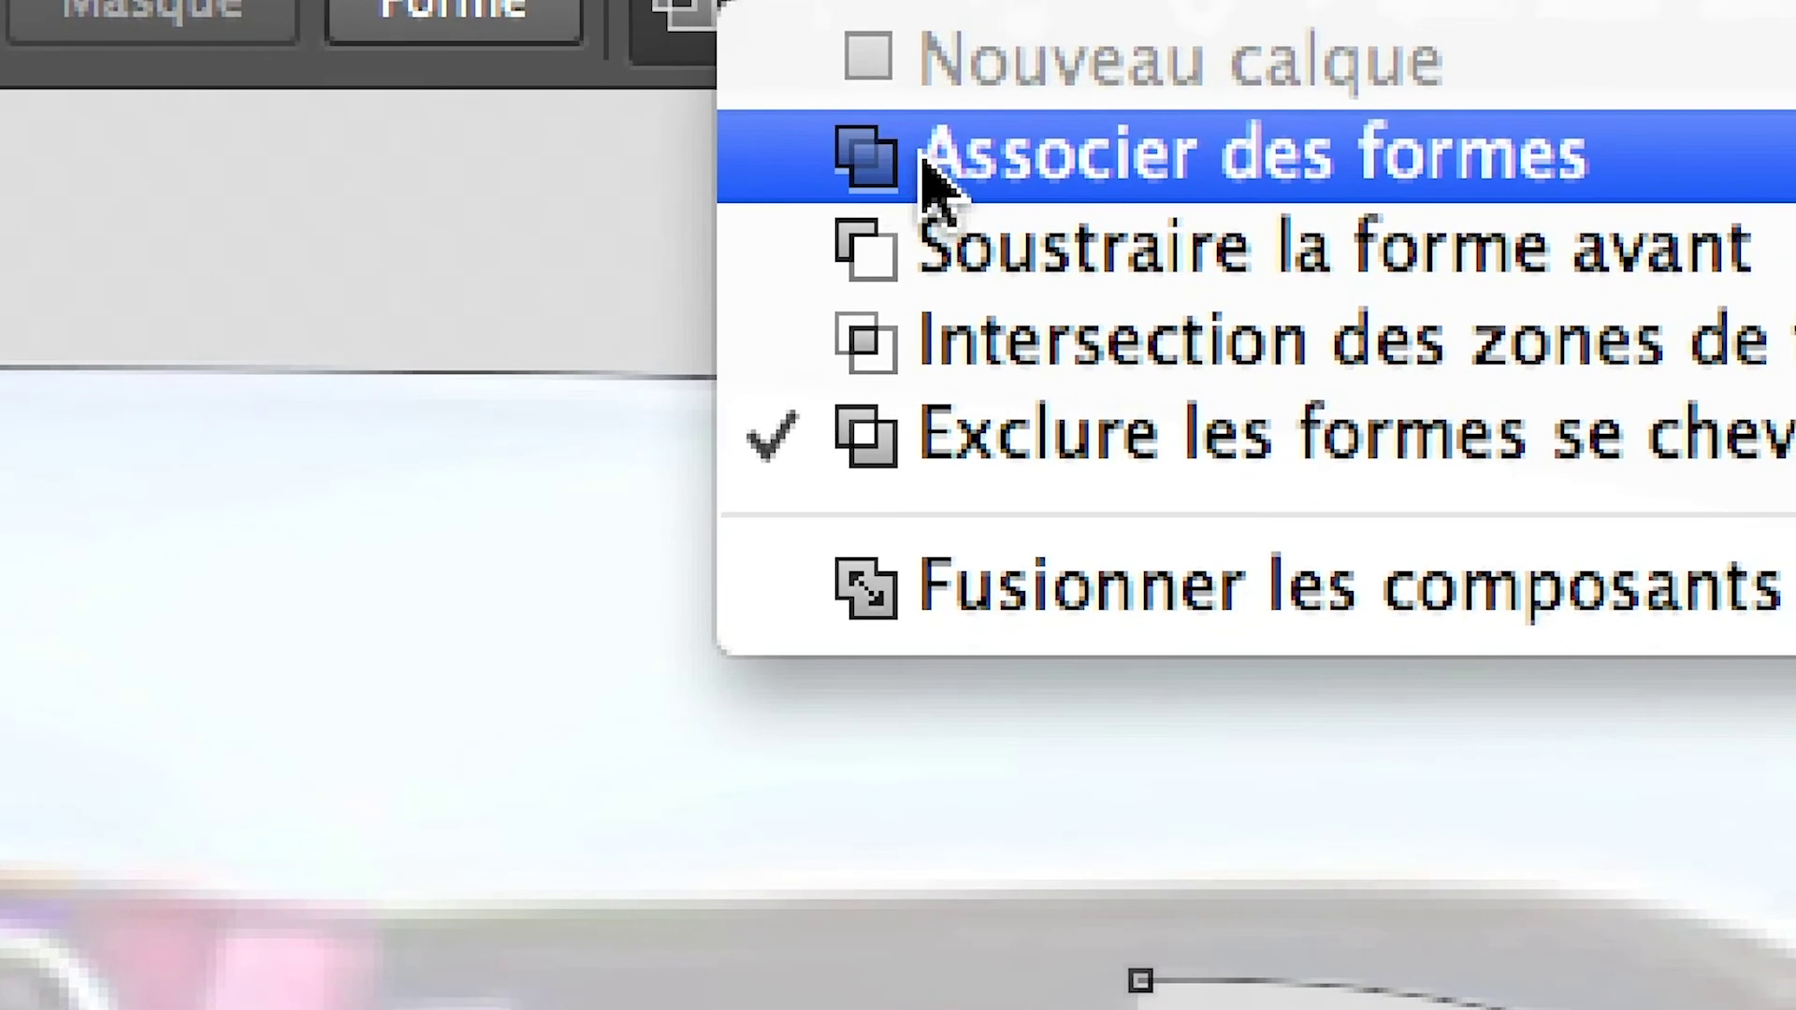
{"action": "left_click", "coordinate": [926, 173]}
{"action": "left_click", "coordinate": [685, 11]}
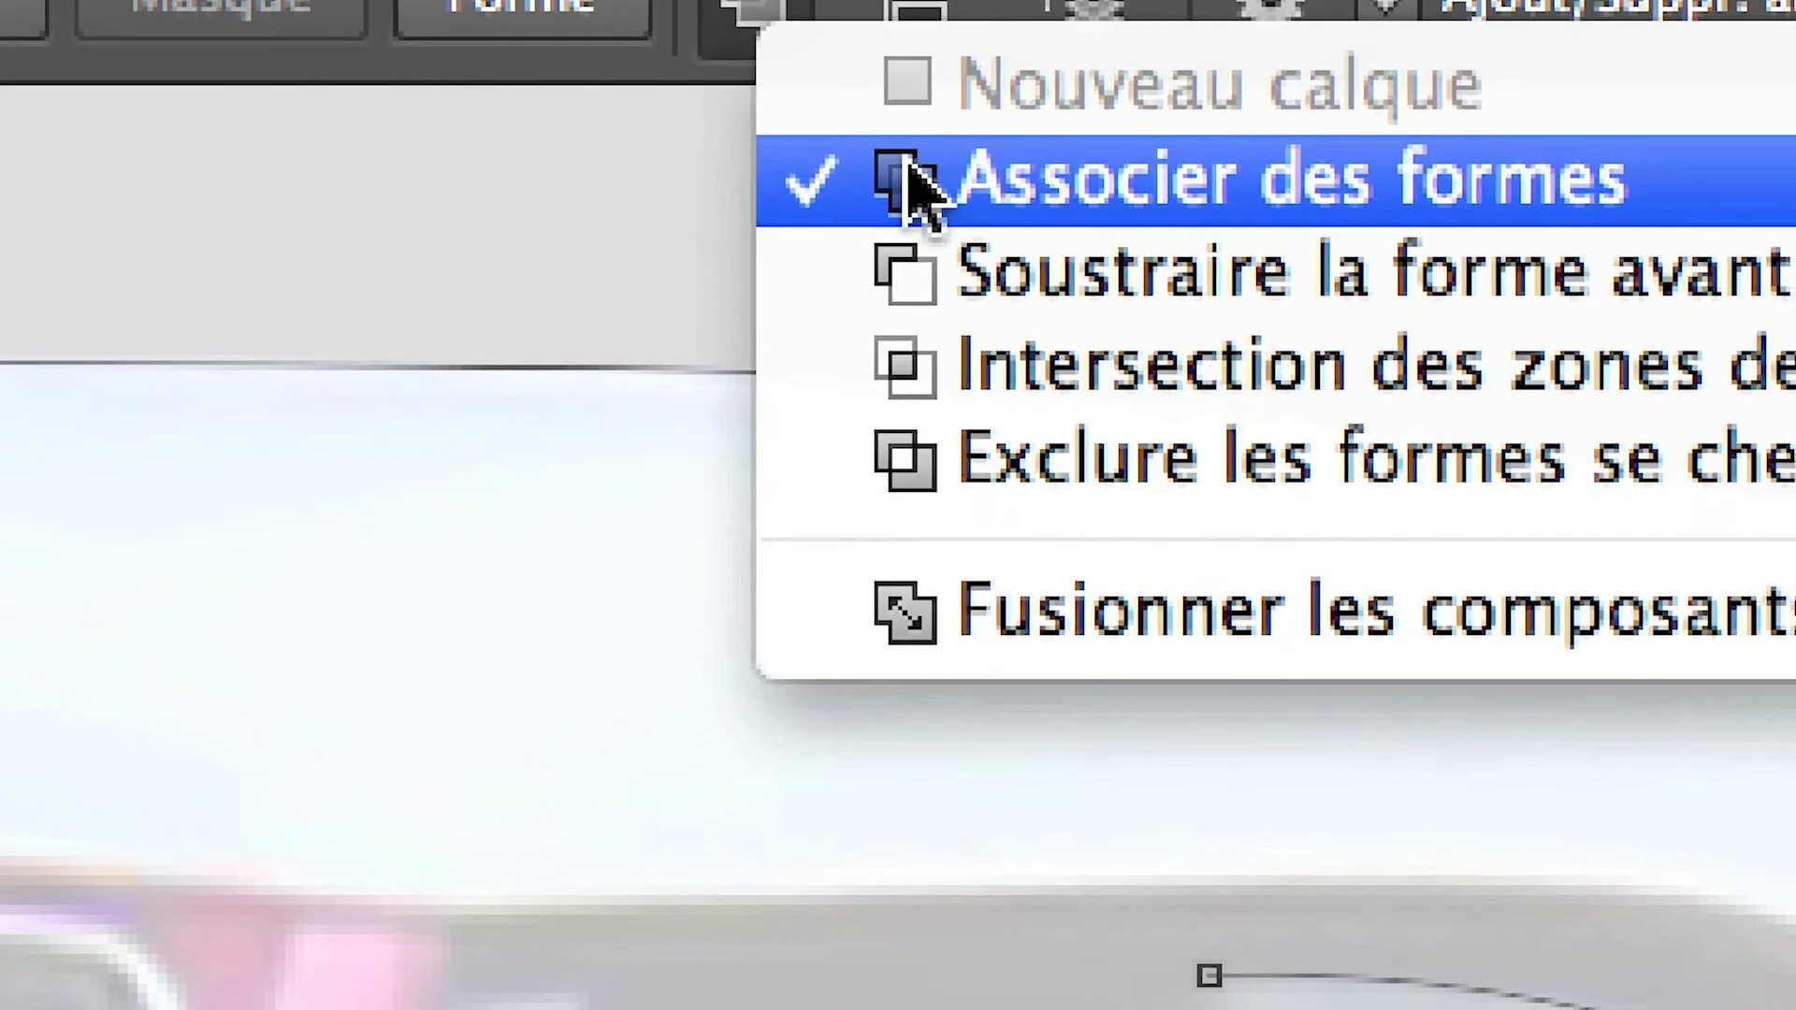
{"action": "left_click", "coordinate": [912, 182]}
{"action": "left_click", "coordinate": [749, 8]}
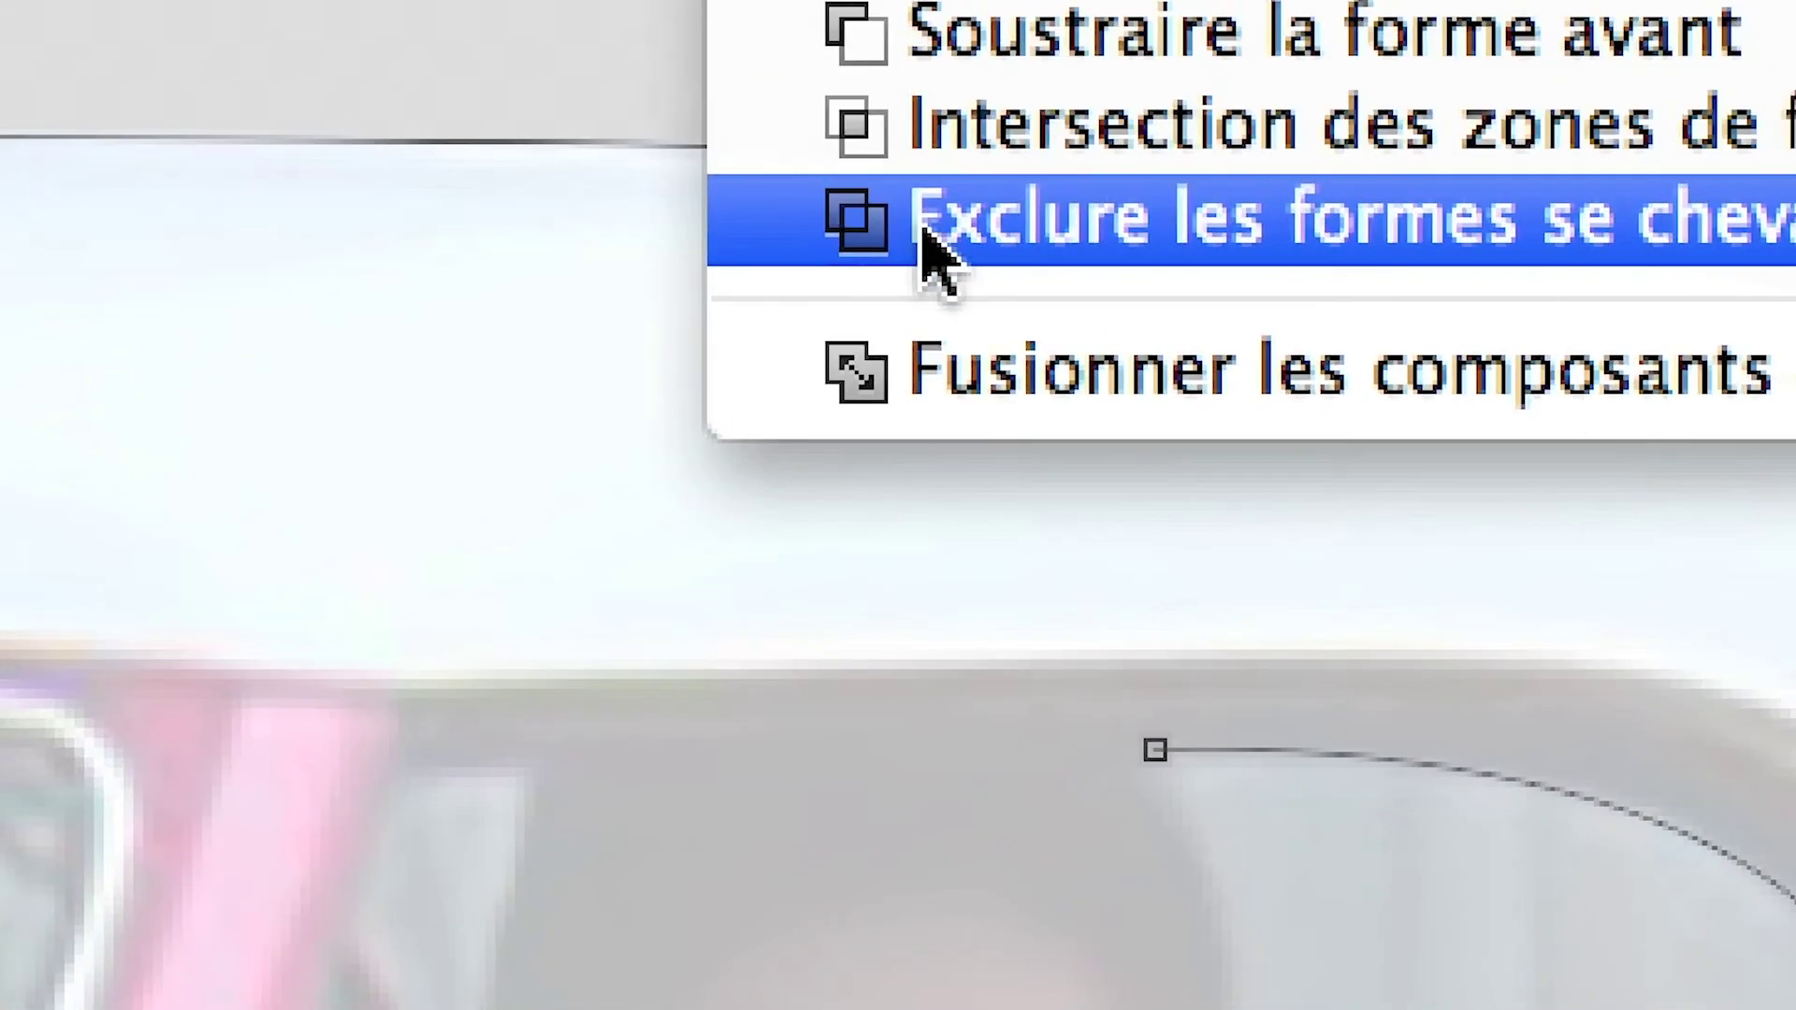
{"action": "left_click", "coordinate": [936, 248]}
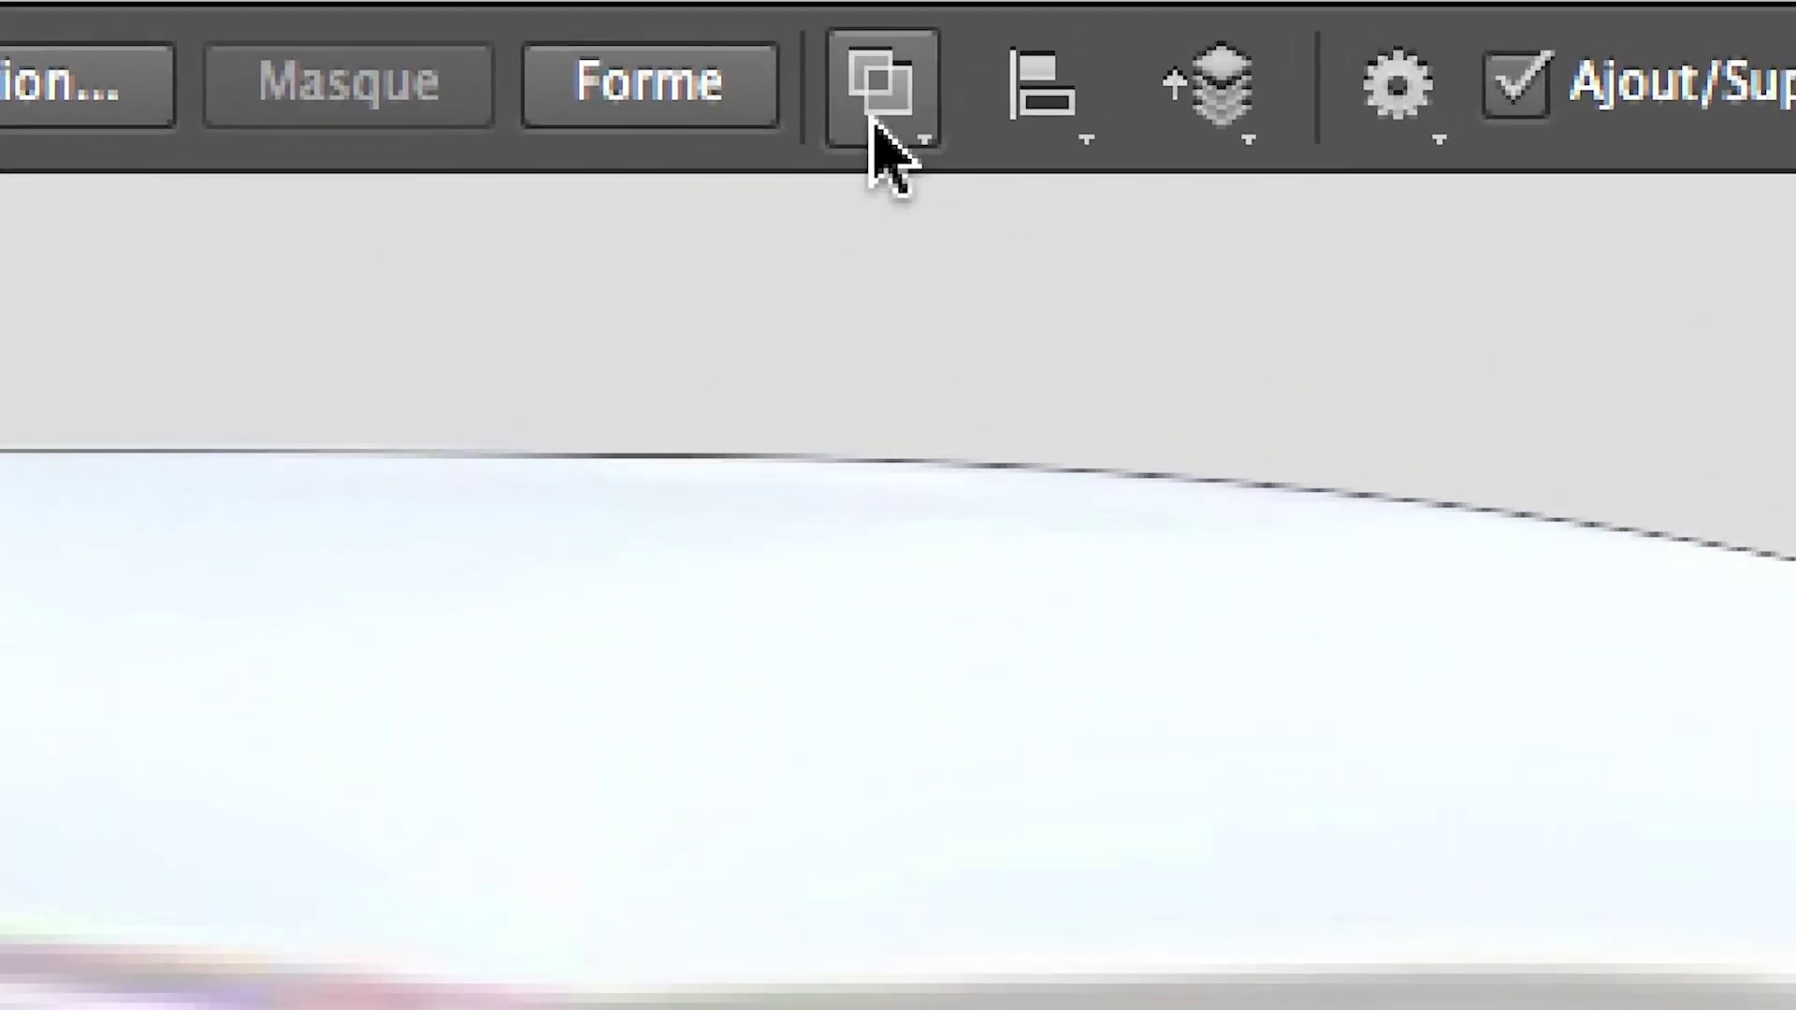
Step: Set the window path to Associer des formes and trace its open side up the driver's neck, face and hair, closing it at the first anchor
{"action": "left_click", "coordinate": [872, 122]}
{"action": "left_click", "coordinate": [1052, 279]}
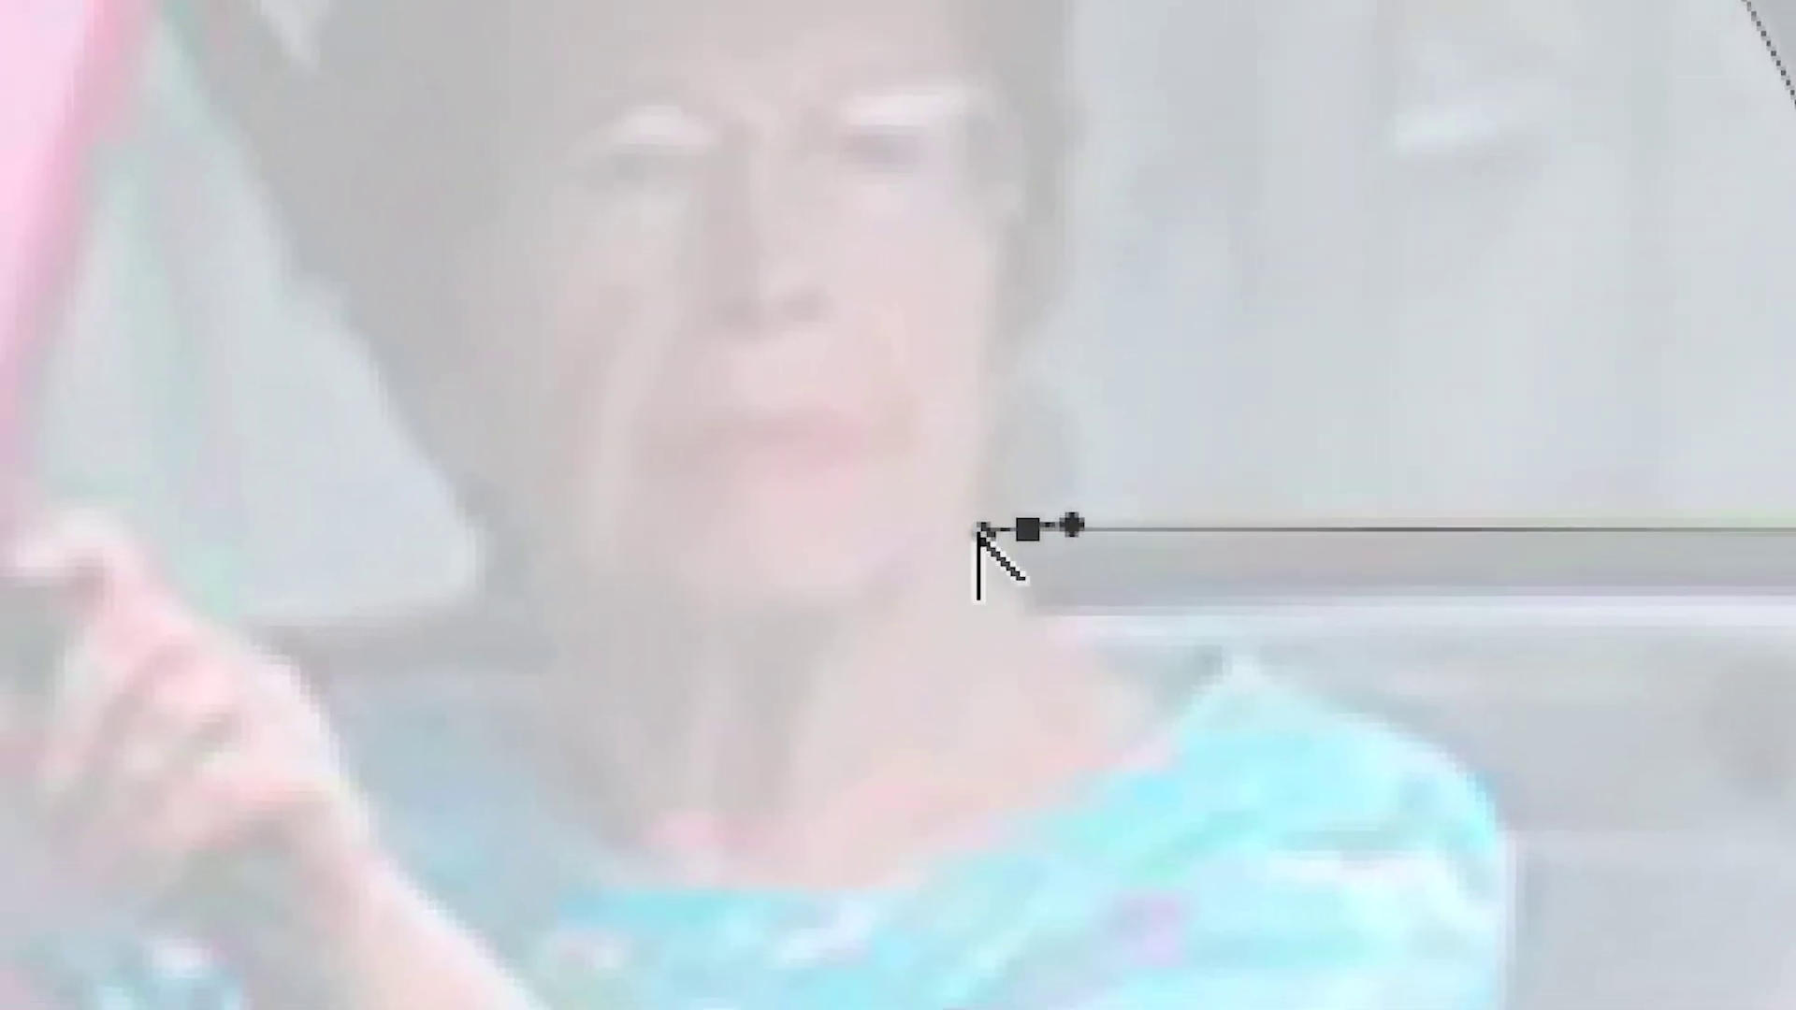
{"action": "left_click_drag", "start_coordinate": [980, 531], "coordinate": [1006, 416]}
{"action": "left_click", "coordinate": [1006, 351]}
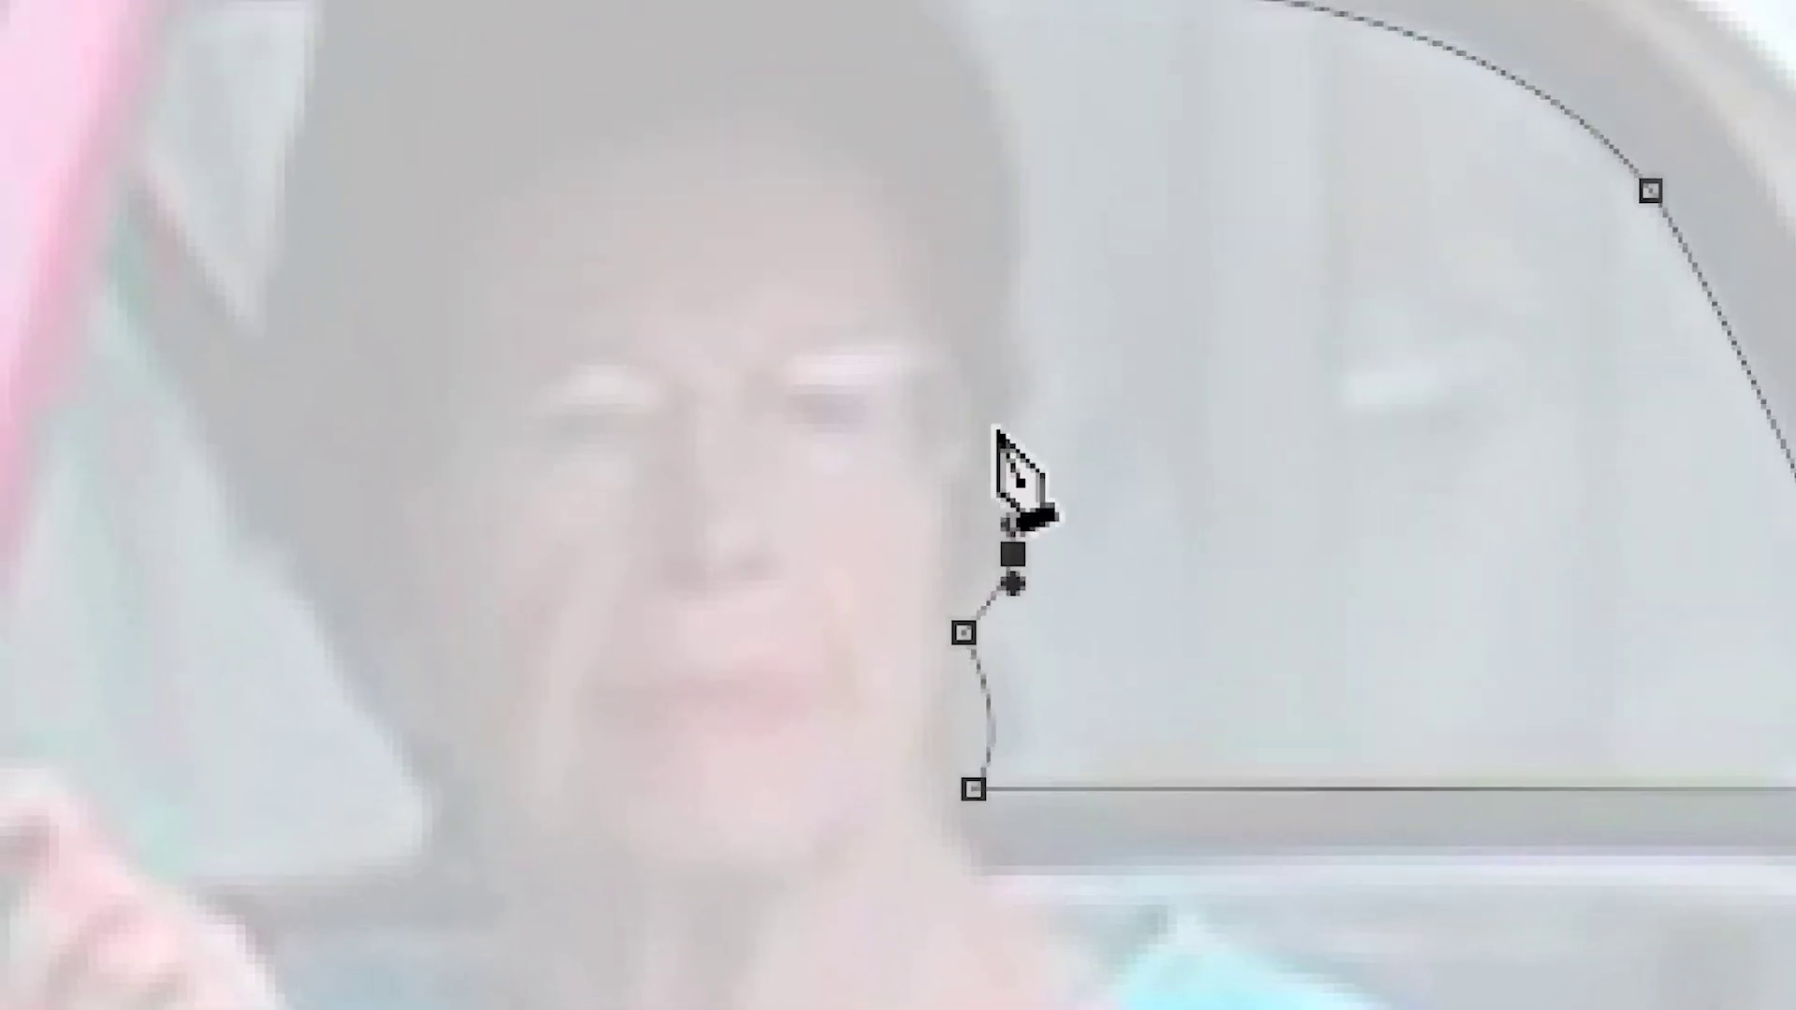
{"action": "left_click", "coordinate": [1038, 294]}
{"action": "left_click_drag", "start_coordinate": [1008, 333], "coordinate": [992, 314]}
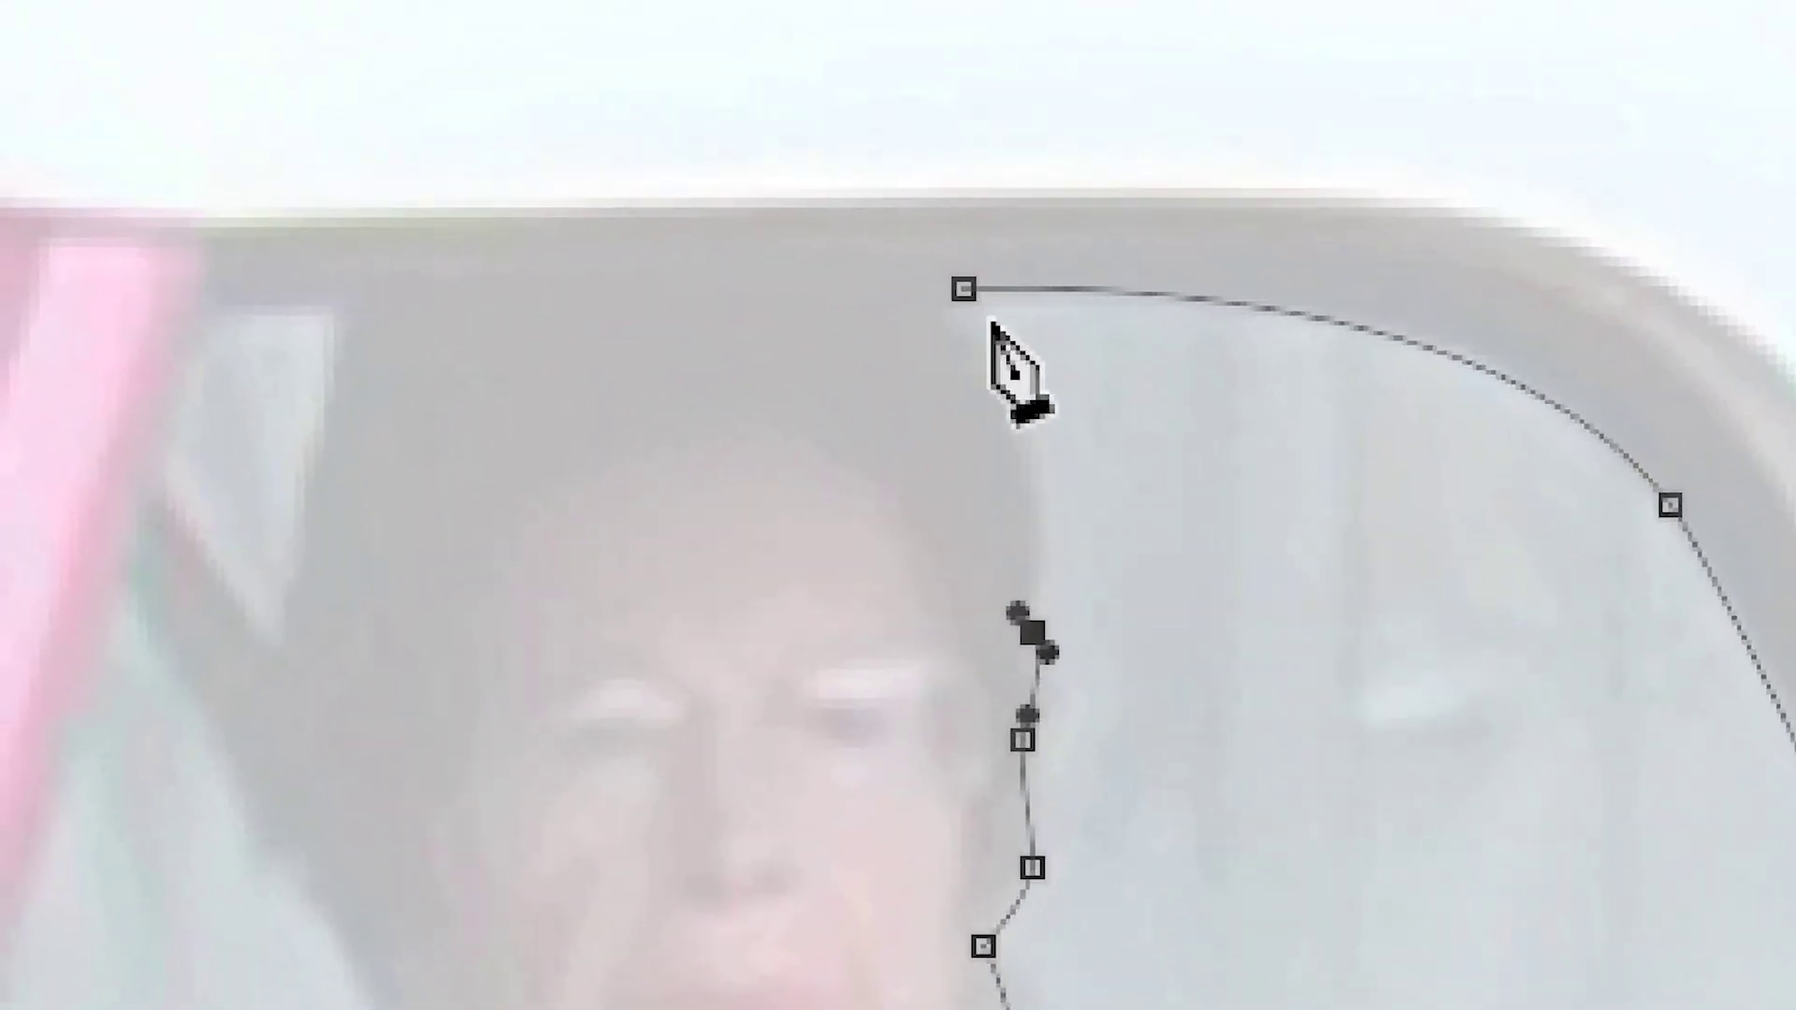
{"action": "left_click", "coordinate": [964, 289]}
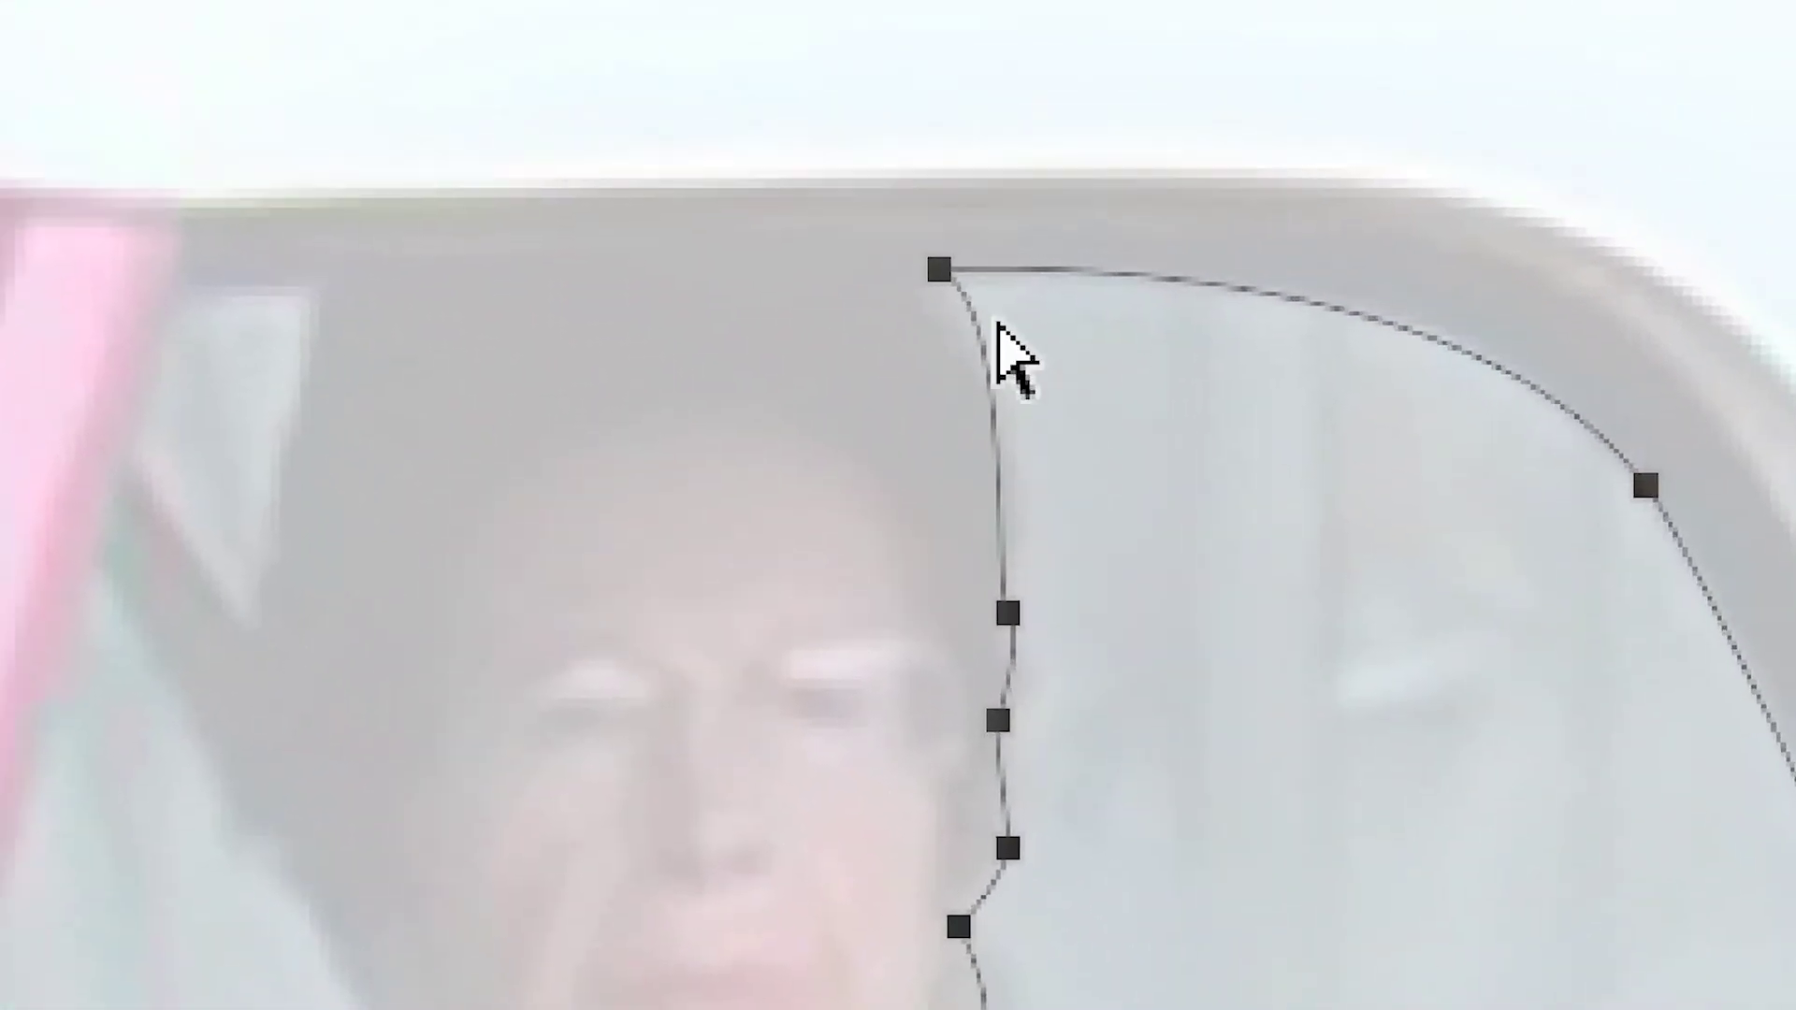
Step: Reshape the window path's curve along the driver's hair by lengthening the handle at its upper anchor so it follows the contour
{"action": "left_click", "coordinate": [1018, 368]}
{"action": "left_click", "coordinate": [990, 369]}
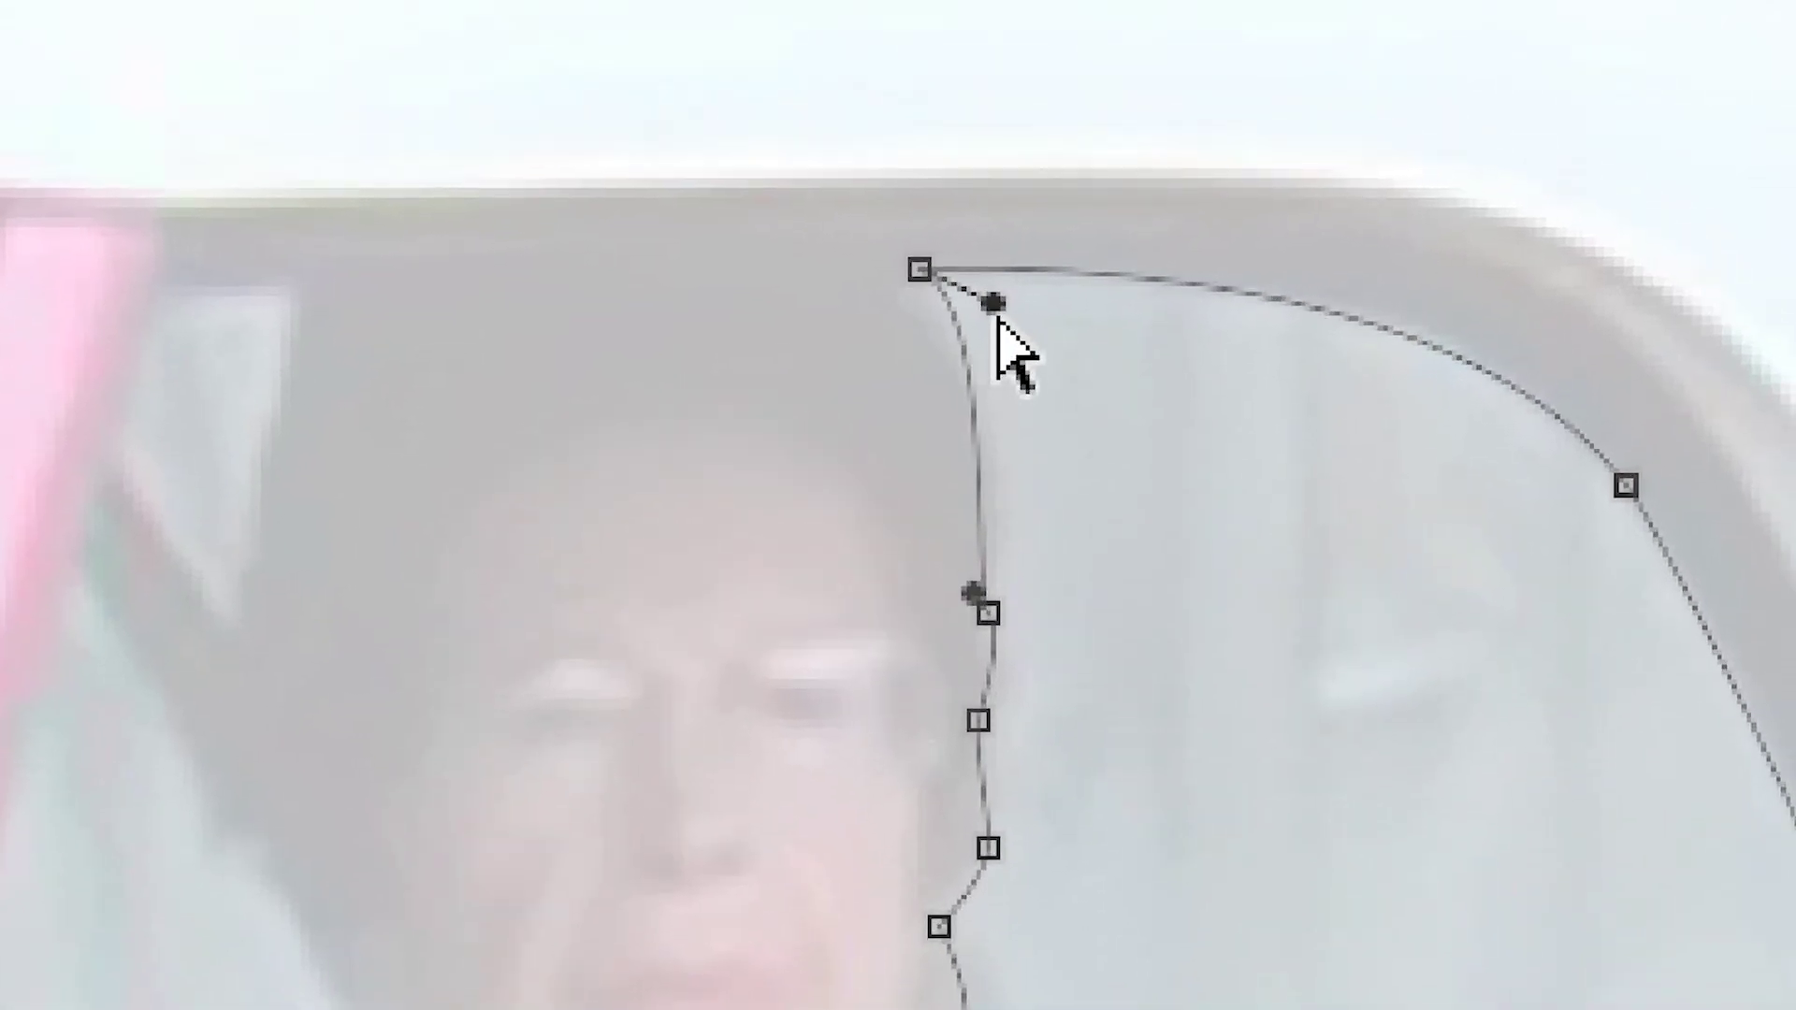
{"action": "left_click_drag", "start_coordinate": [993, 302], "coordinate": [1008, 343]}
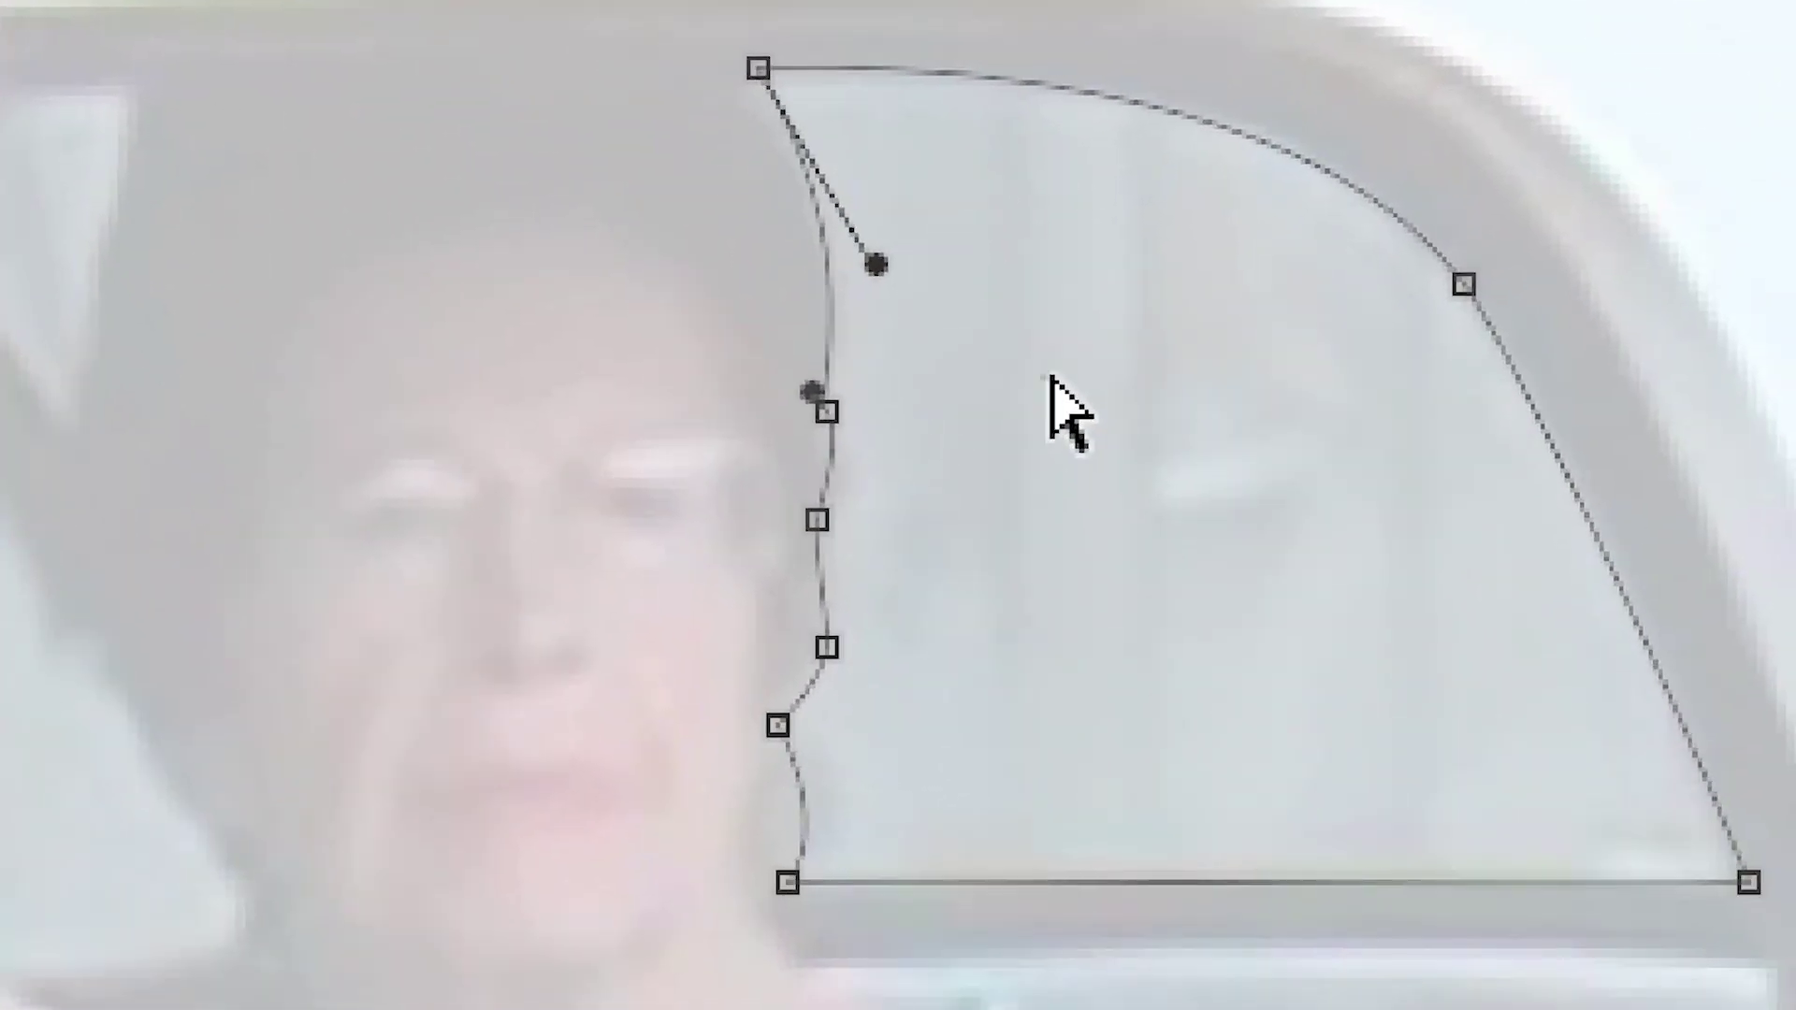
{"action": "left_click", "coordinate": [1193, 533]}
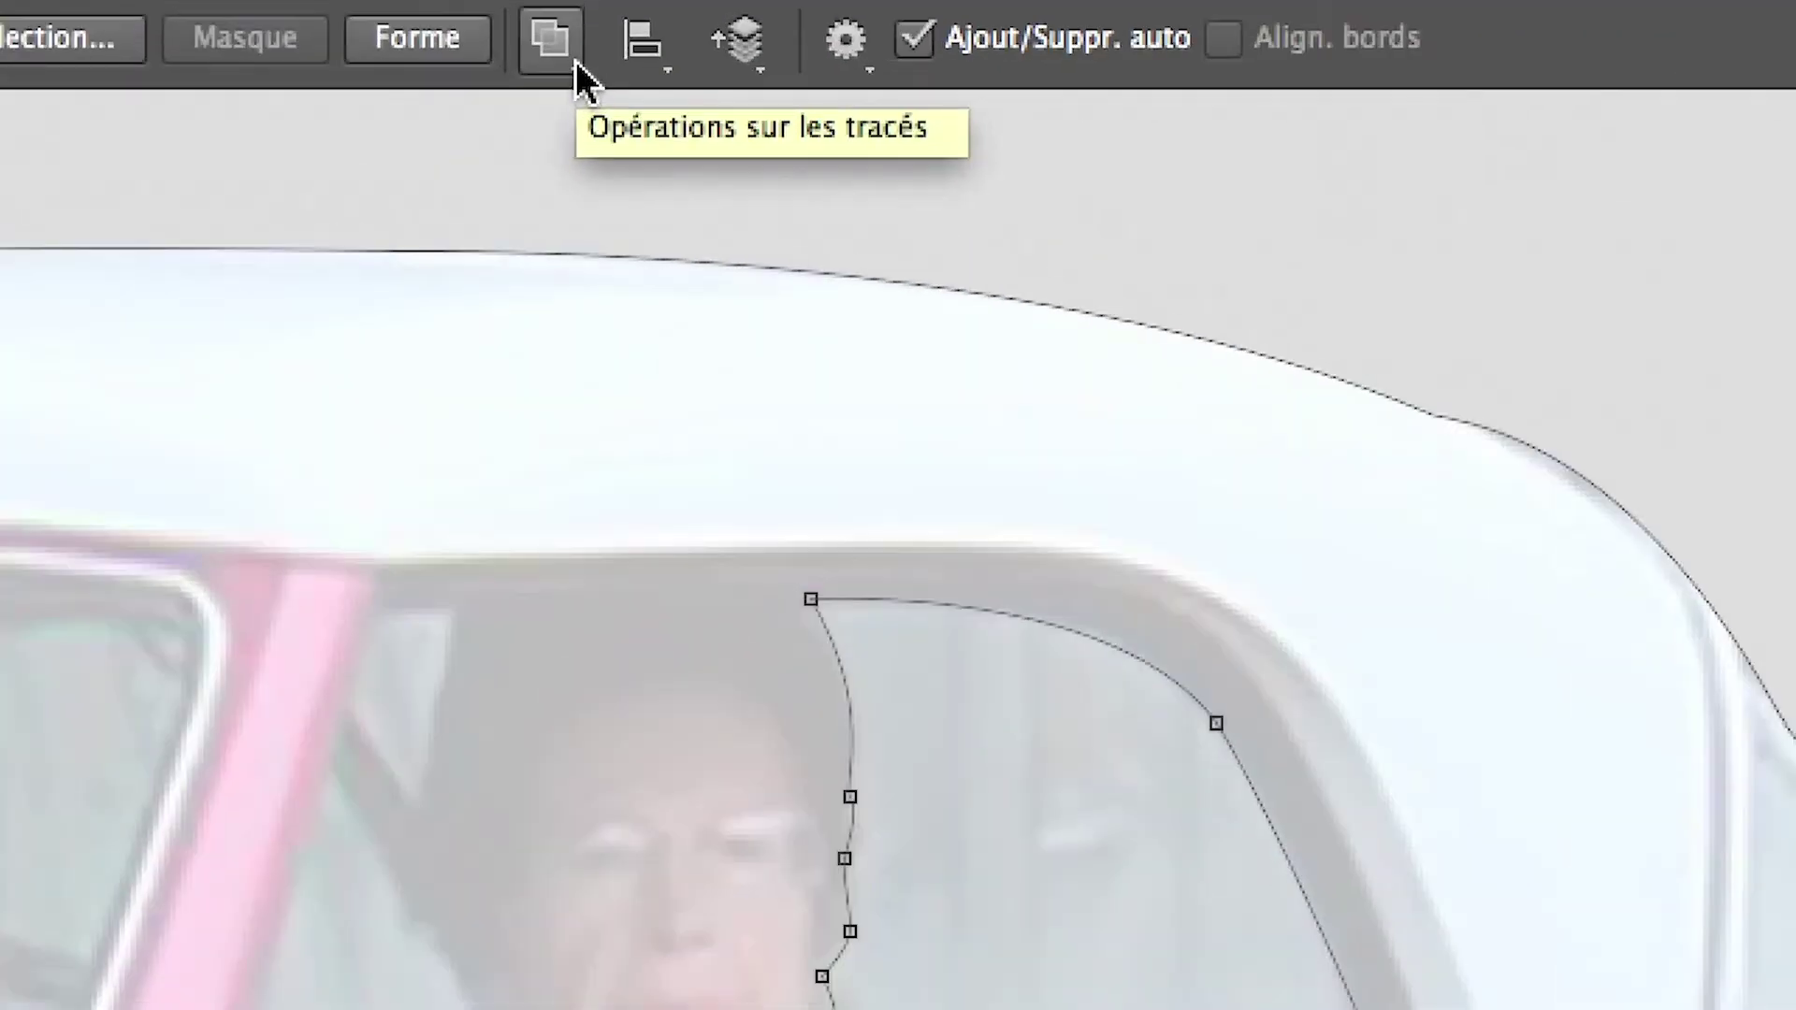
Step: Set the side window path to Exclure les formes se chevauchant and hide the path outline to see the whole car
{"action": "left_click", "coordinate": [577, 61]}
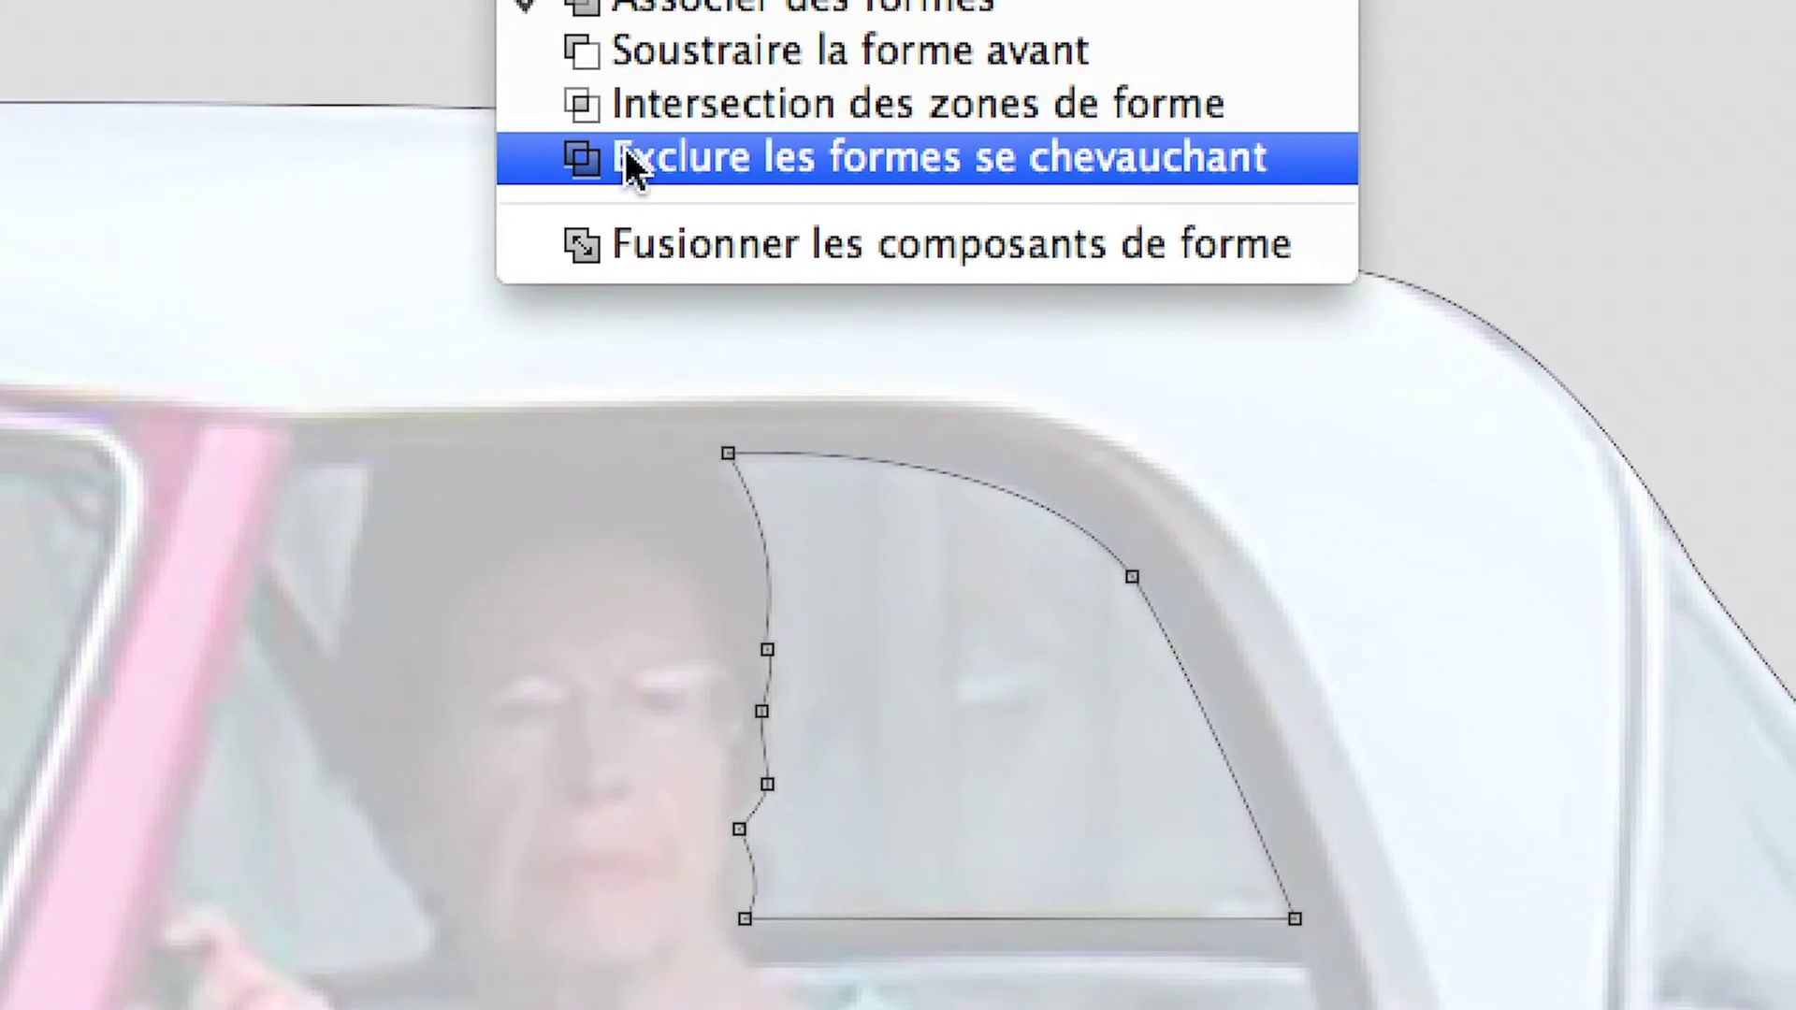
{"action": "left_click", "coordinate": [664, 230]}
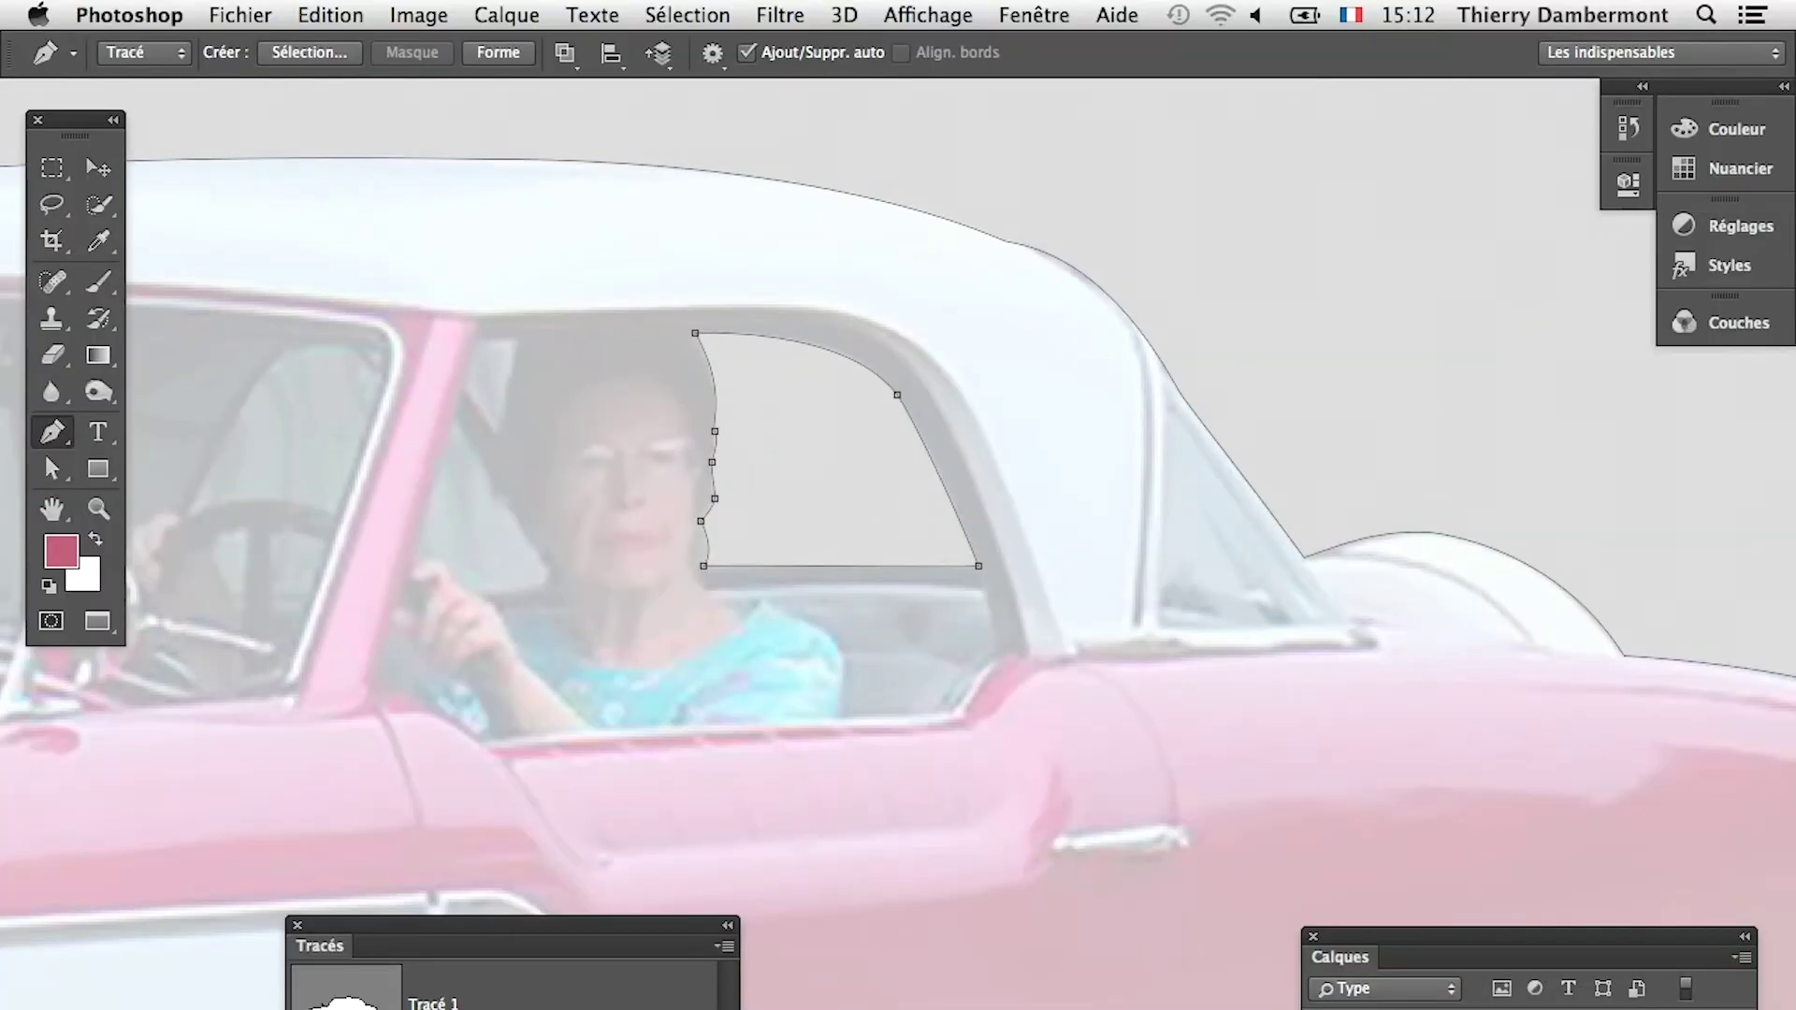
{"action": "key", "text": "Return"}
{"action": "left_click", "coordinate": [749, 665], "text": "alt"}
{"action": "left_click", "coordinate": [749, 666], "text": "alt"}
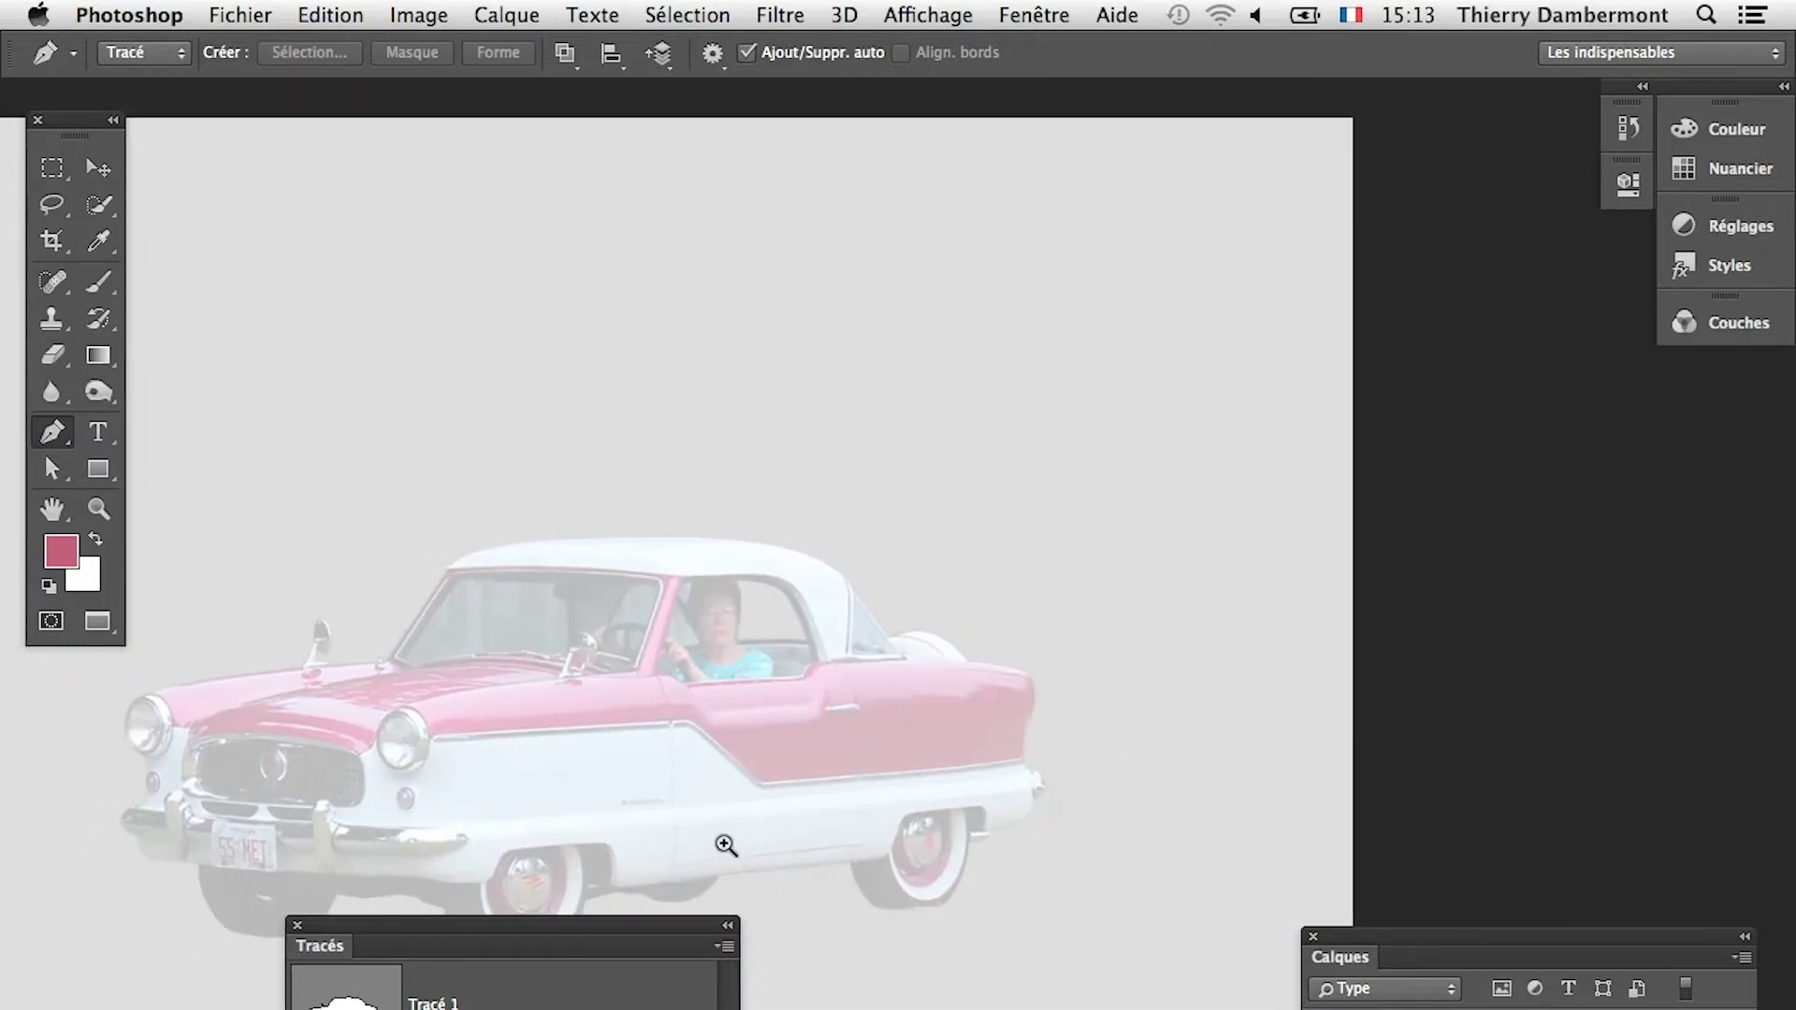
Step: Show the mask path again and trace a new windscreen path up the front pillar and along the upper glass edge to the rear-view mirror
{"action": "left_click", "coordinate": [468, 655]}
{"action": "left_click", "coordinate": [466, 652]}
{"action": "left_click", "coordinate": [465, 636]}
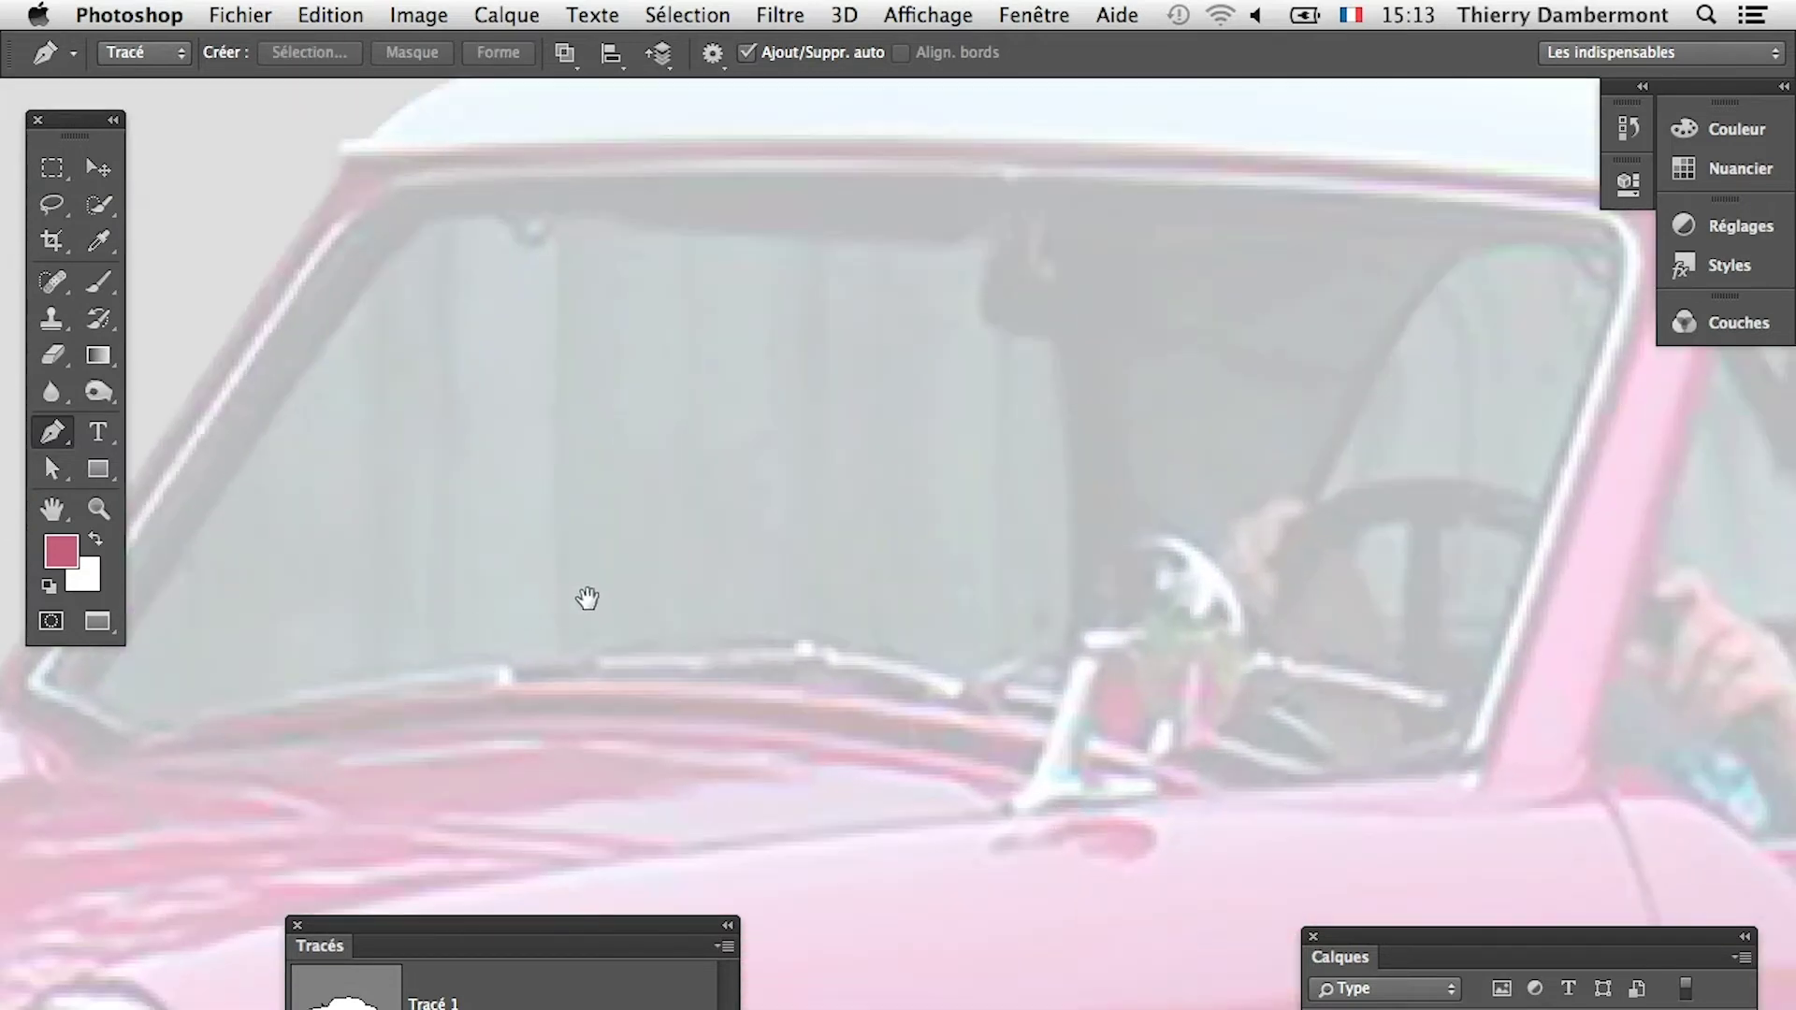
{"action": "left_click", "coordinate": [581, 581], "text": "alt"}
{"action": "left_click_drag", "start_coordinate": [505, 588], "coordinate": [687, 512]}
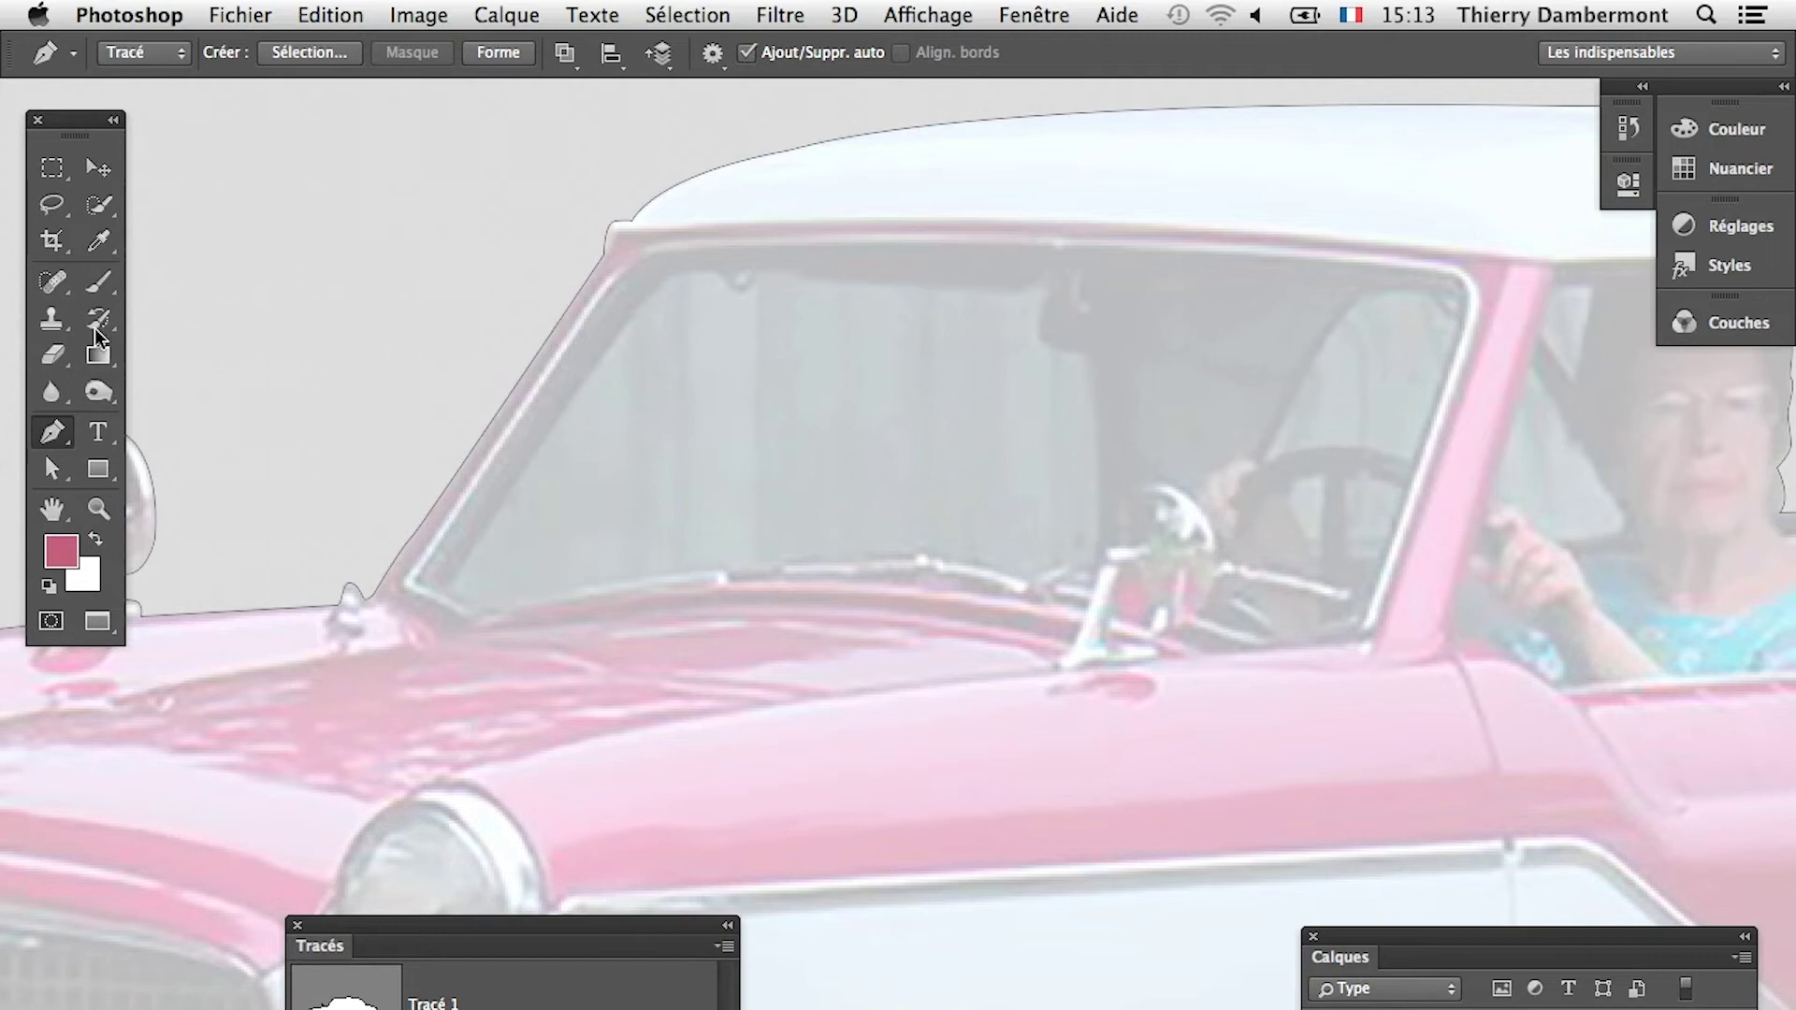
{"action": "scroll", "coordinate": [501, 582], "scroll_direction": "up", "scroll_amount": 2}
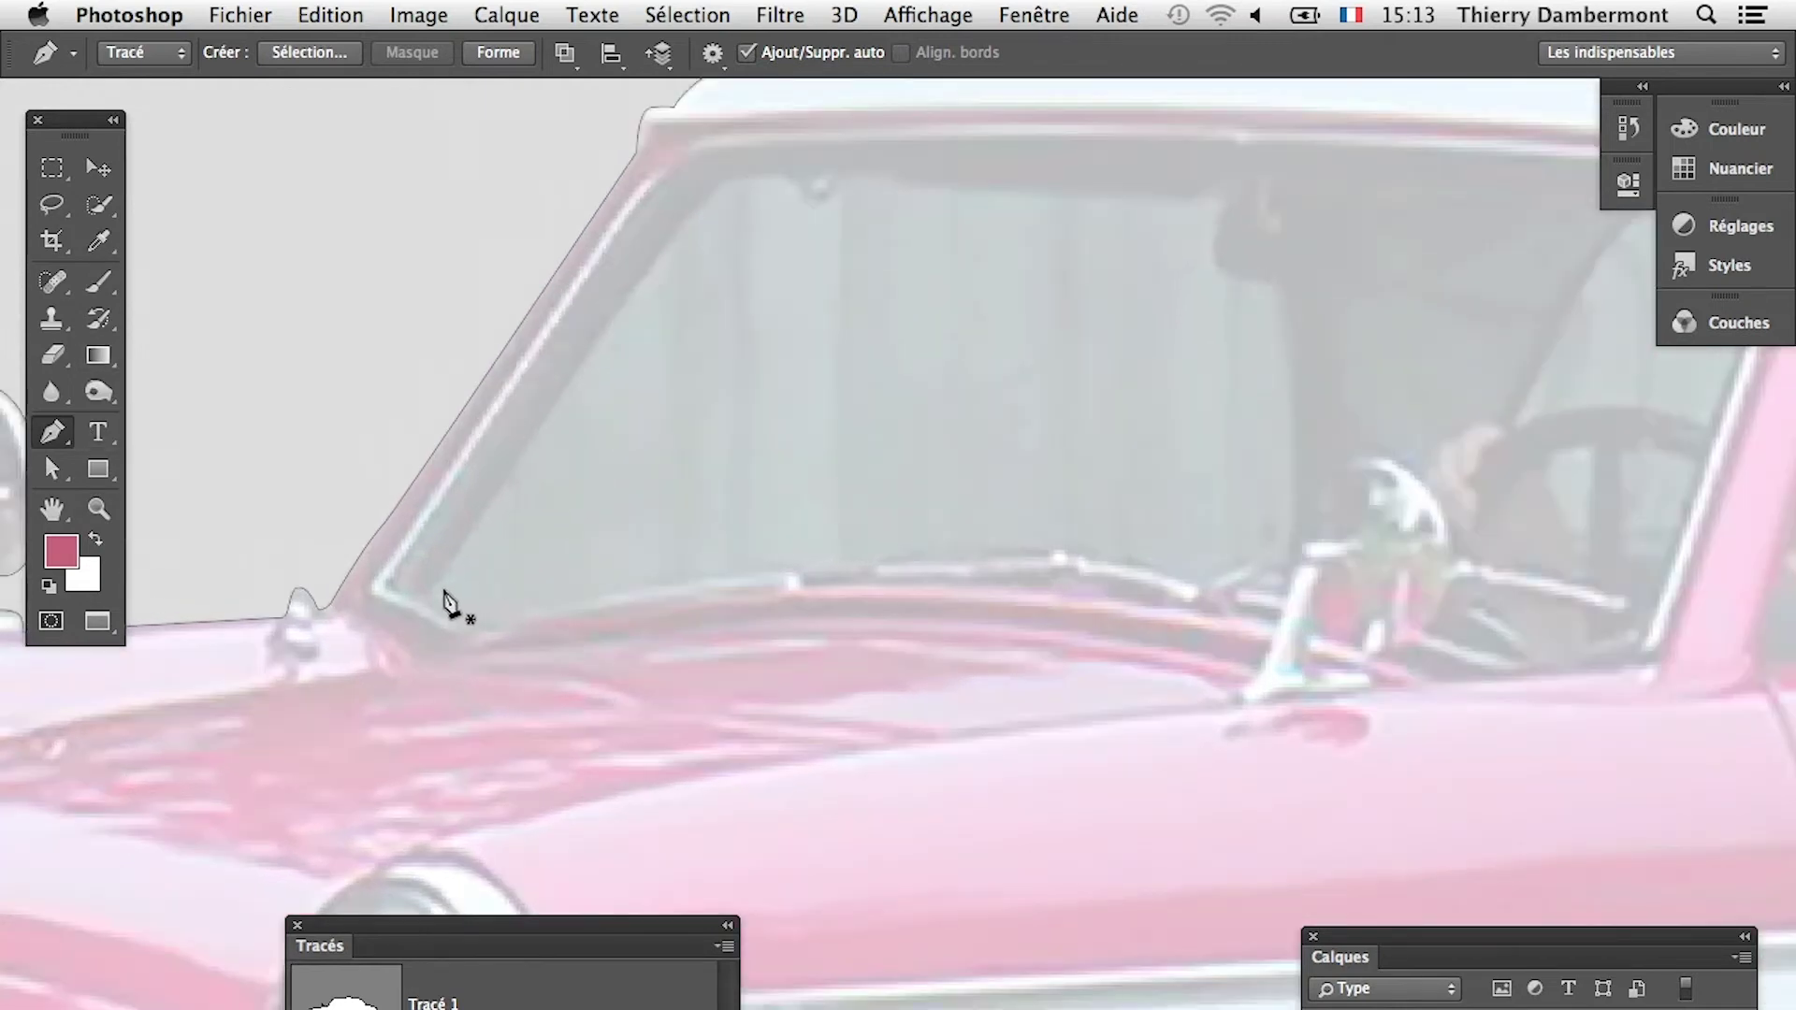
{"action": "left_click", "coordinate": [688, 215]}
{"action": "left_click_drag", "start_coordinate": [738, 175], "coordinate": [977, 193]}
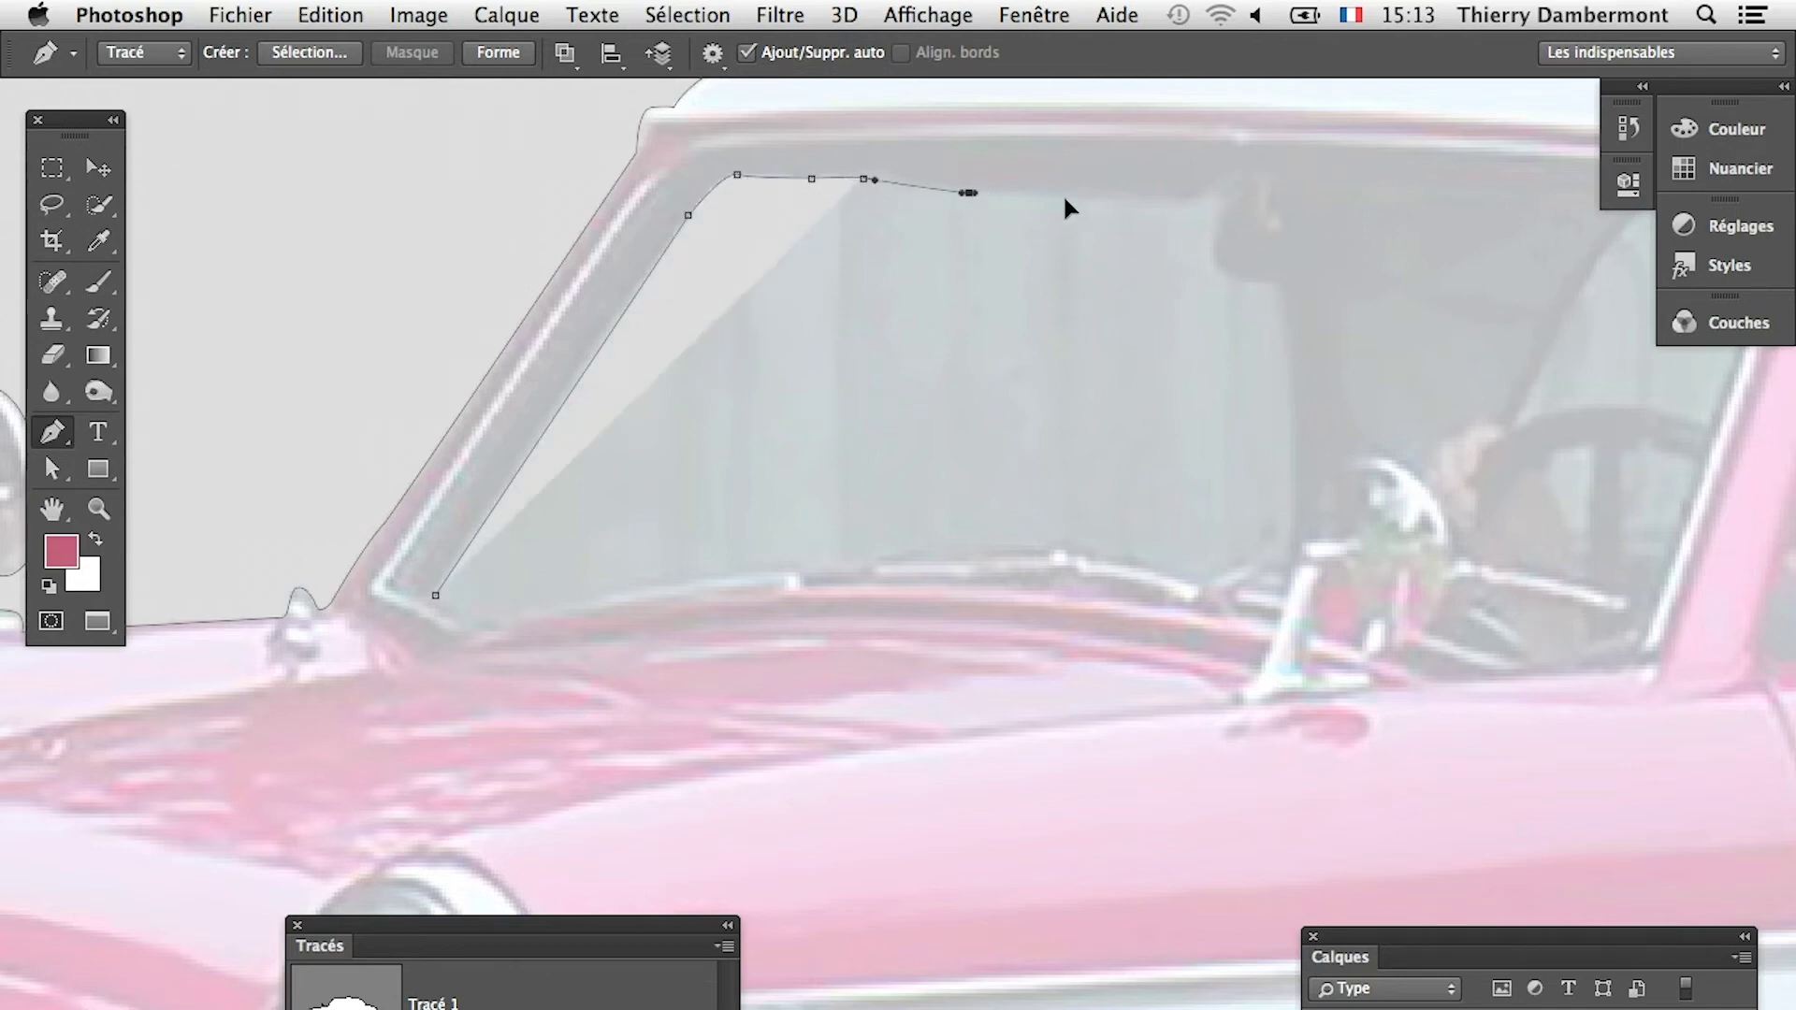
{"action": "left_click", "coordinate": [1088, 199]}
{"action": "left_click", "coordinate": [1181, 200]}
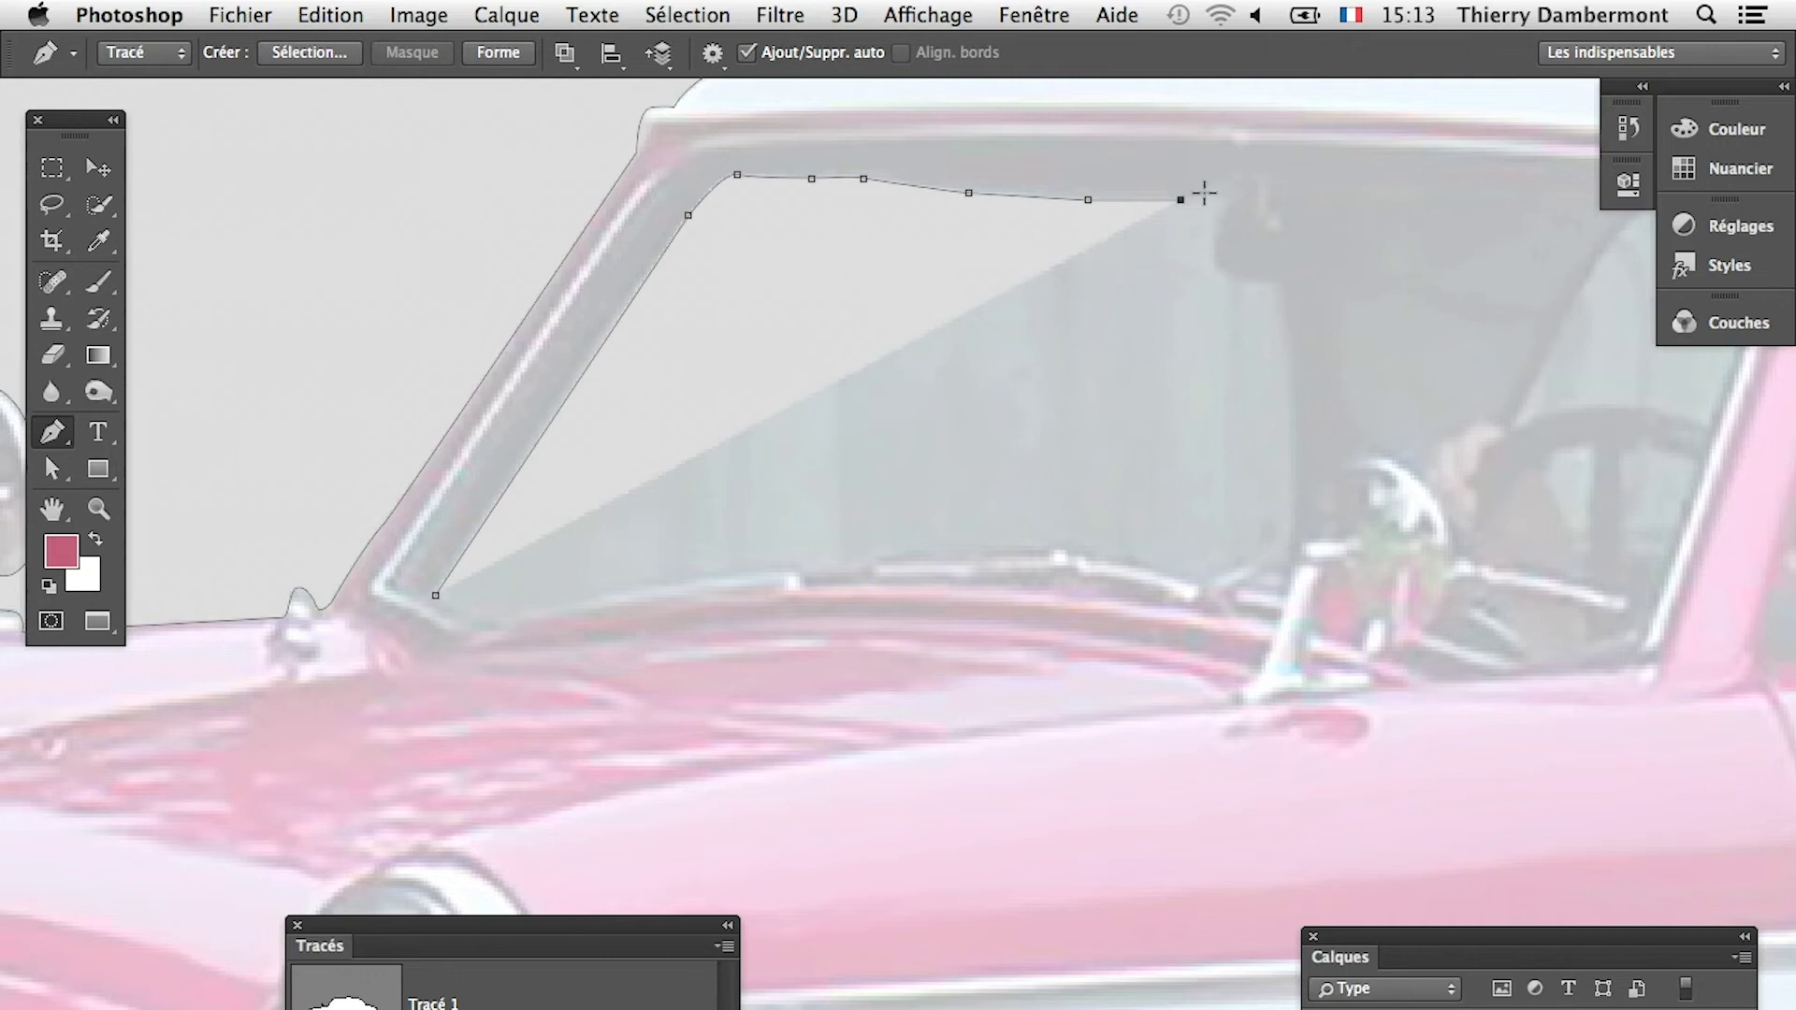
Step: Continue the windscreen path around the rear-view mirror, down the vertical edge of the clear glass and onto the wiper's end
{"action": "mouse_move", "coordinate": [1226, 208]}
{"action": "left_mouse_down"}
{"action": "mouse_move", "coordinate": [1216, 261]}
{"action": "mouse_move", "coordinate": [1279, 286]}
{"action": "left_mouse_up"}
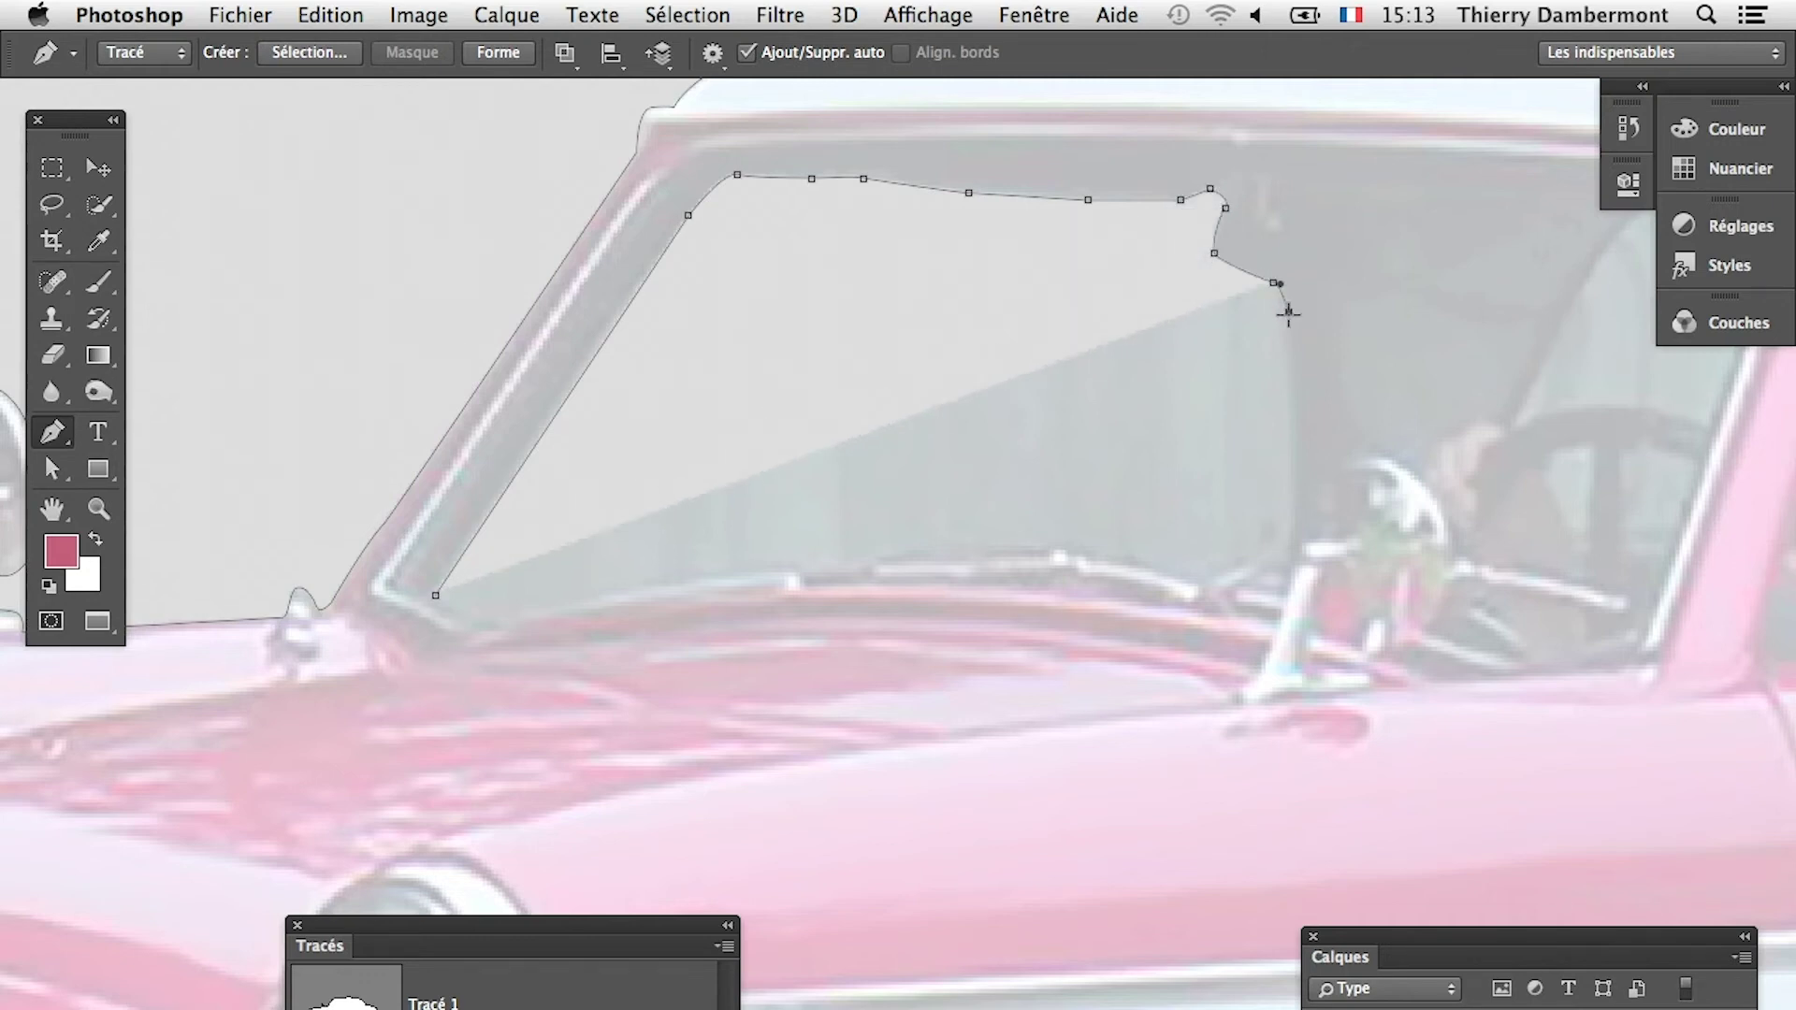
{"action": "left_click", "coordinate": [1289, 311]}
{"action": "left_click", "coordinate": [1289, 516]}
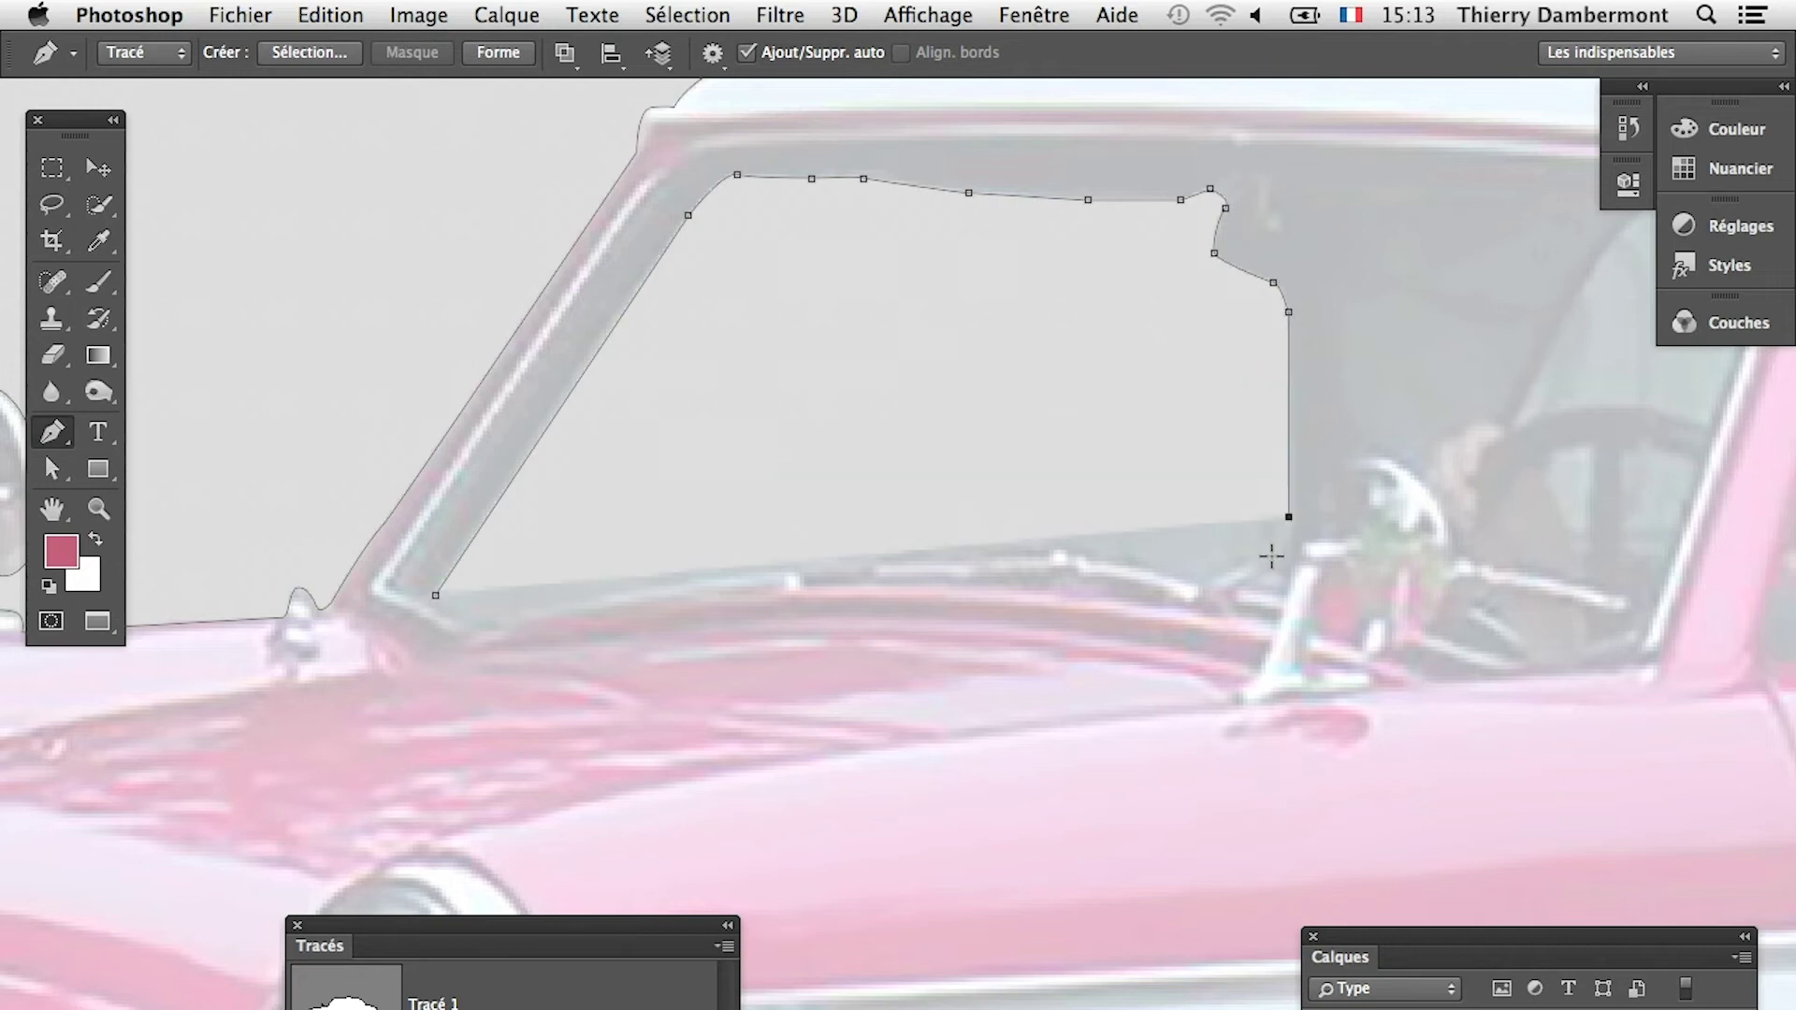
{"action": "left_click", "coordinate": [1217, 572]}
{"action": "left_click_drag", "start_coordinate": [1169, 574], "coordinate": [1171, 571]}
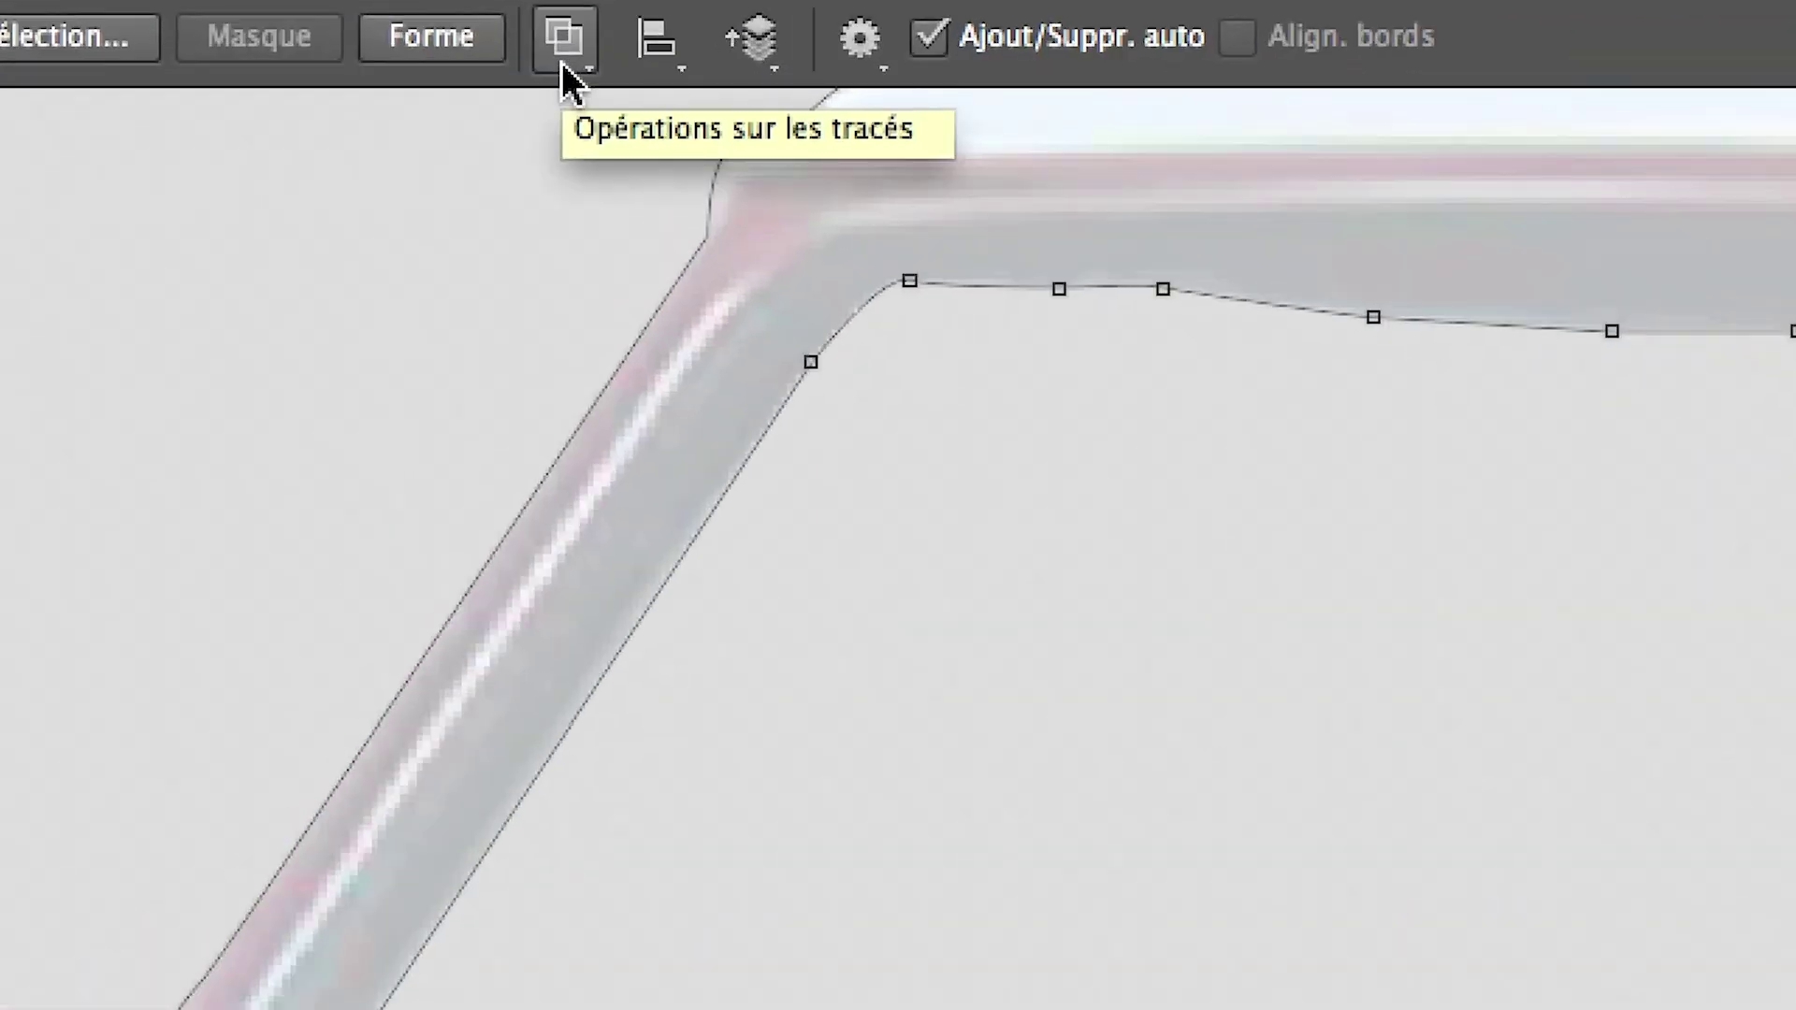
Step: Set the windscreen path to Associer des formes and trace it along the wipers and lower glass edge, closing it at the first anchor
{"action": "left_click", "coordinate": [562, 63]}
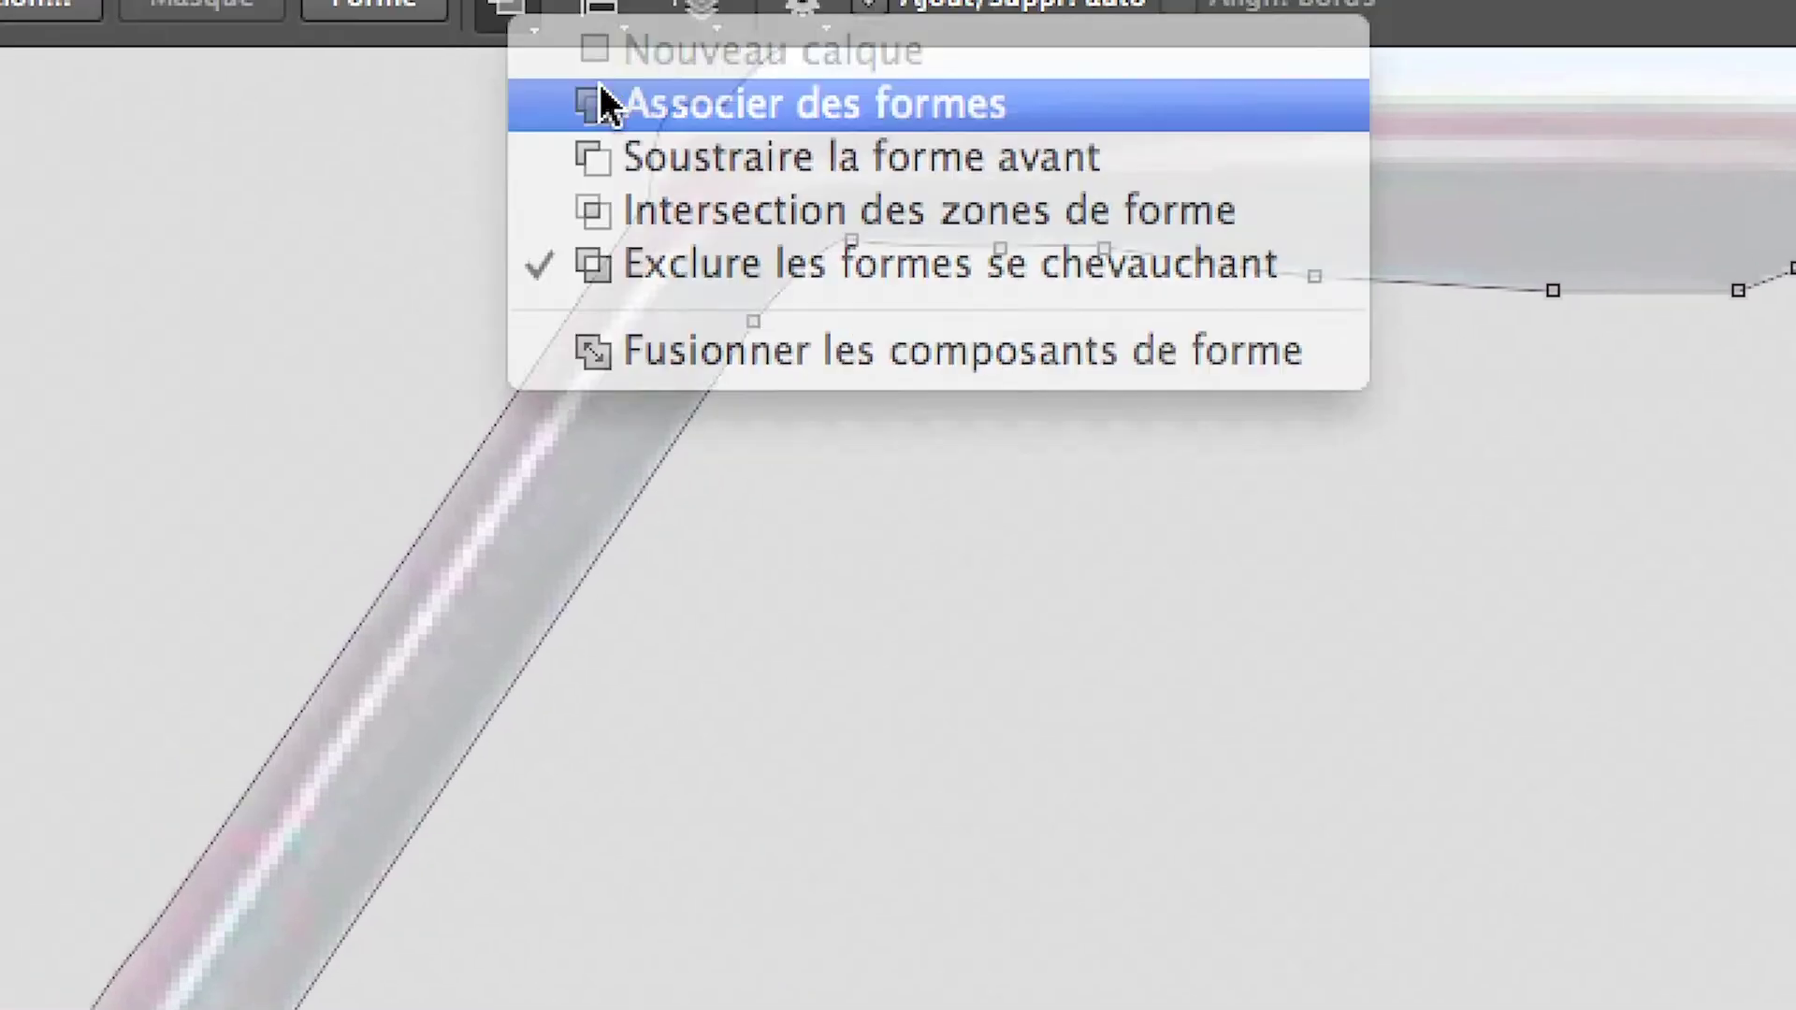
{"action": "left_click", "coordinate": [604, 98]}
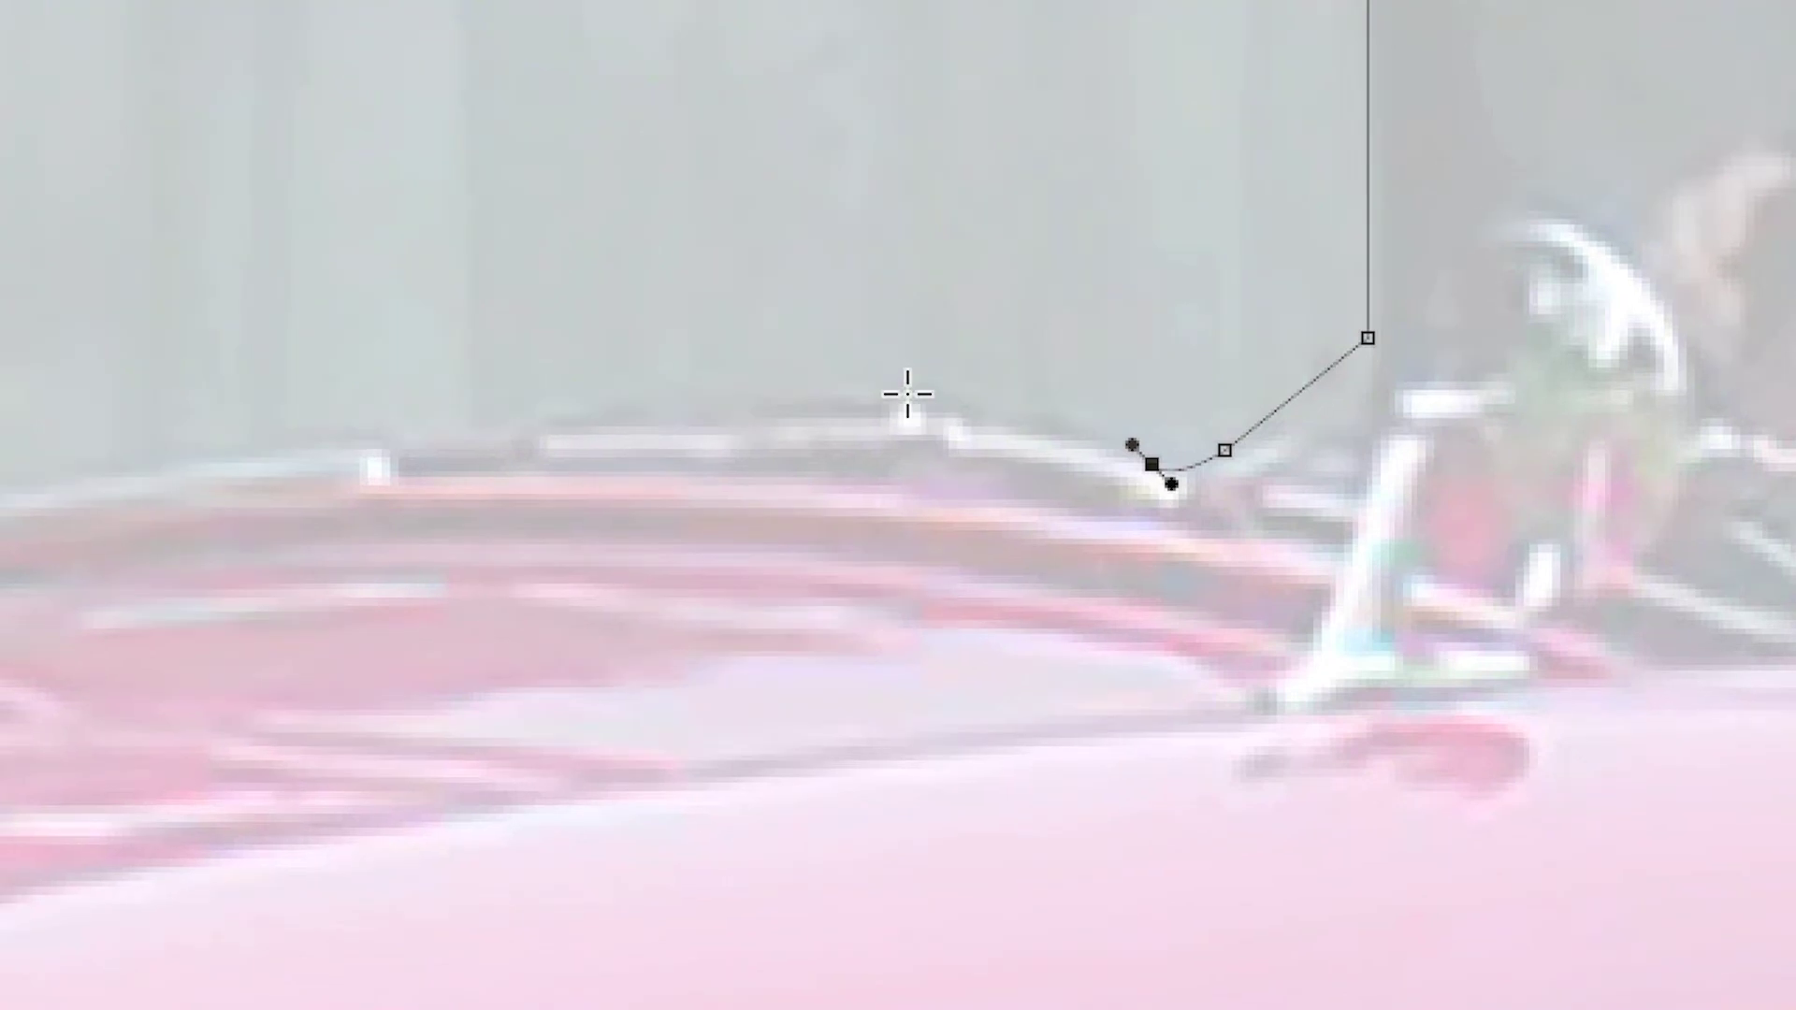
{"action": "left_click_drag", "start_coordinate": [907, 397], "coordinate": [851, 398]}
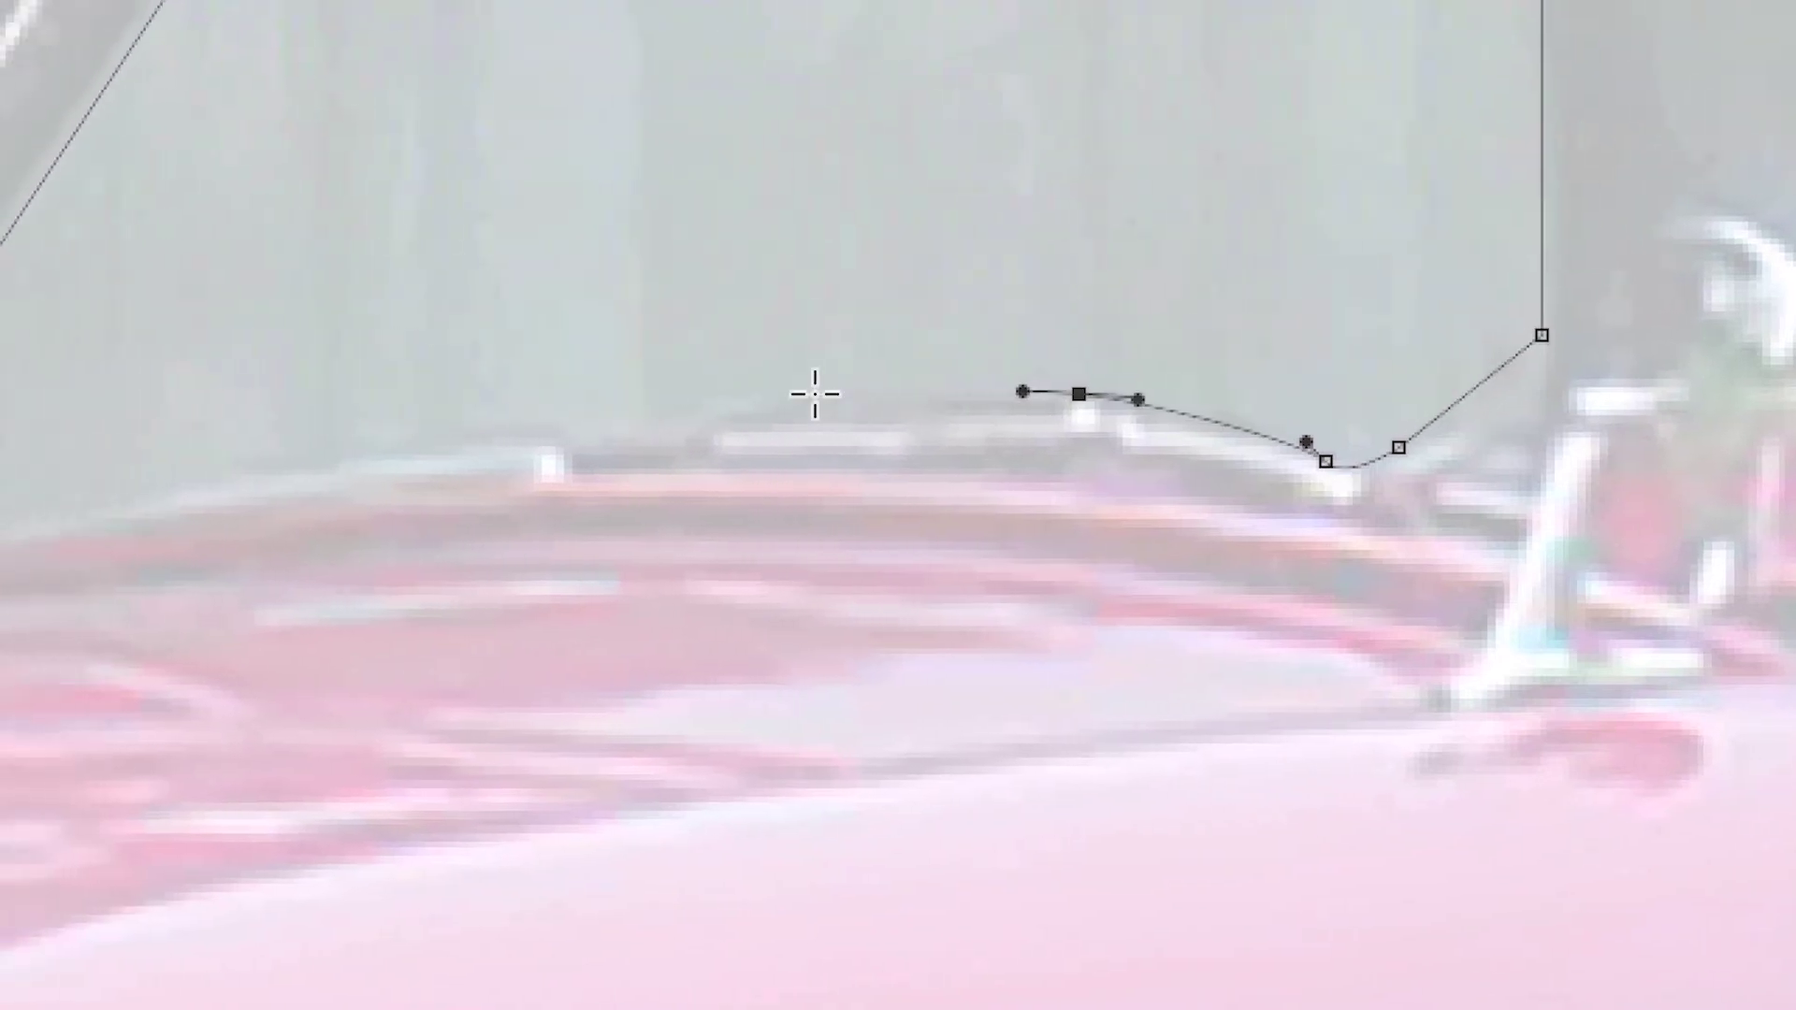
{"action": "left_click", "coordinate": [527, 419]}
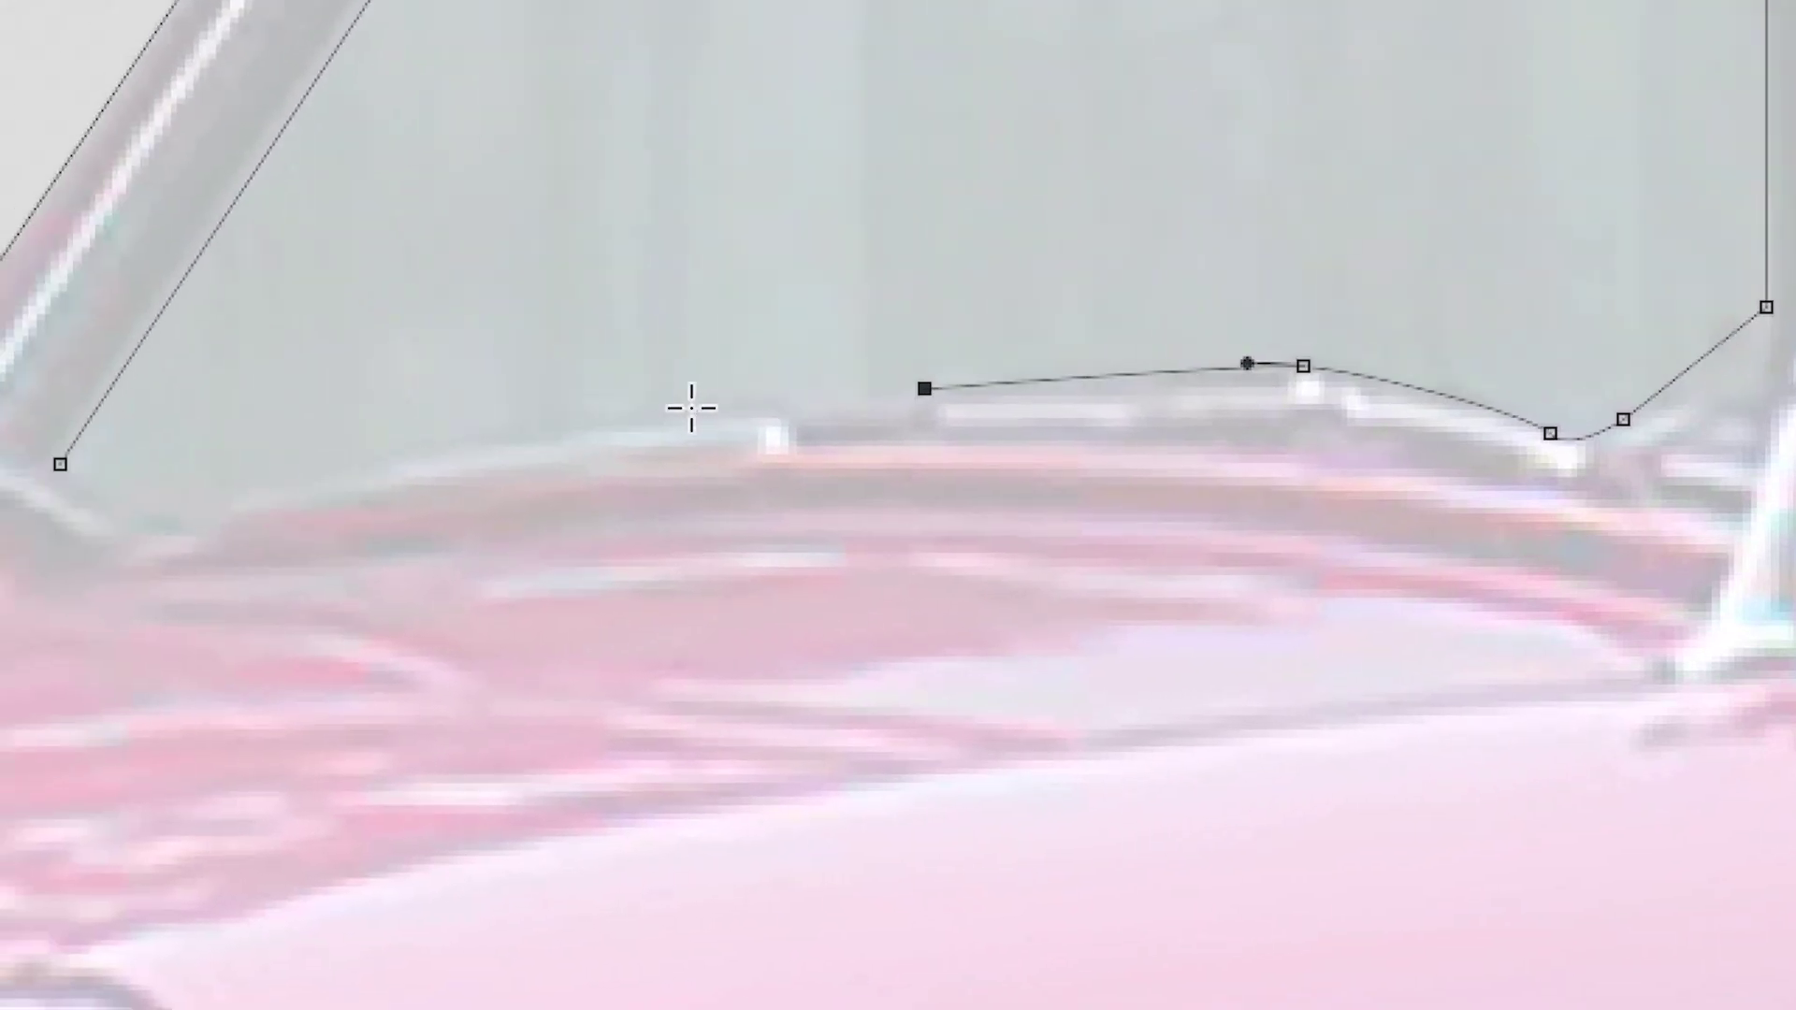
{"action": "left_click", "coordinate": [691, 408]}
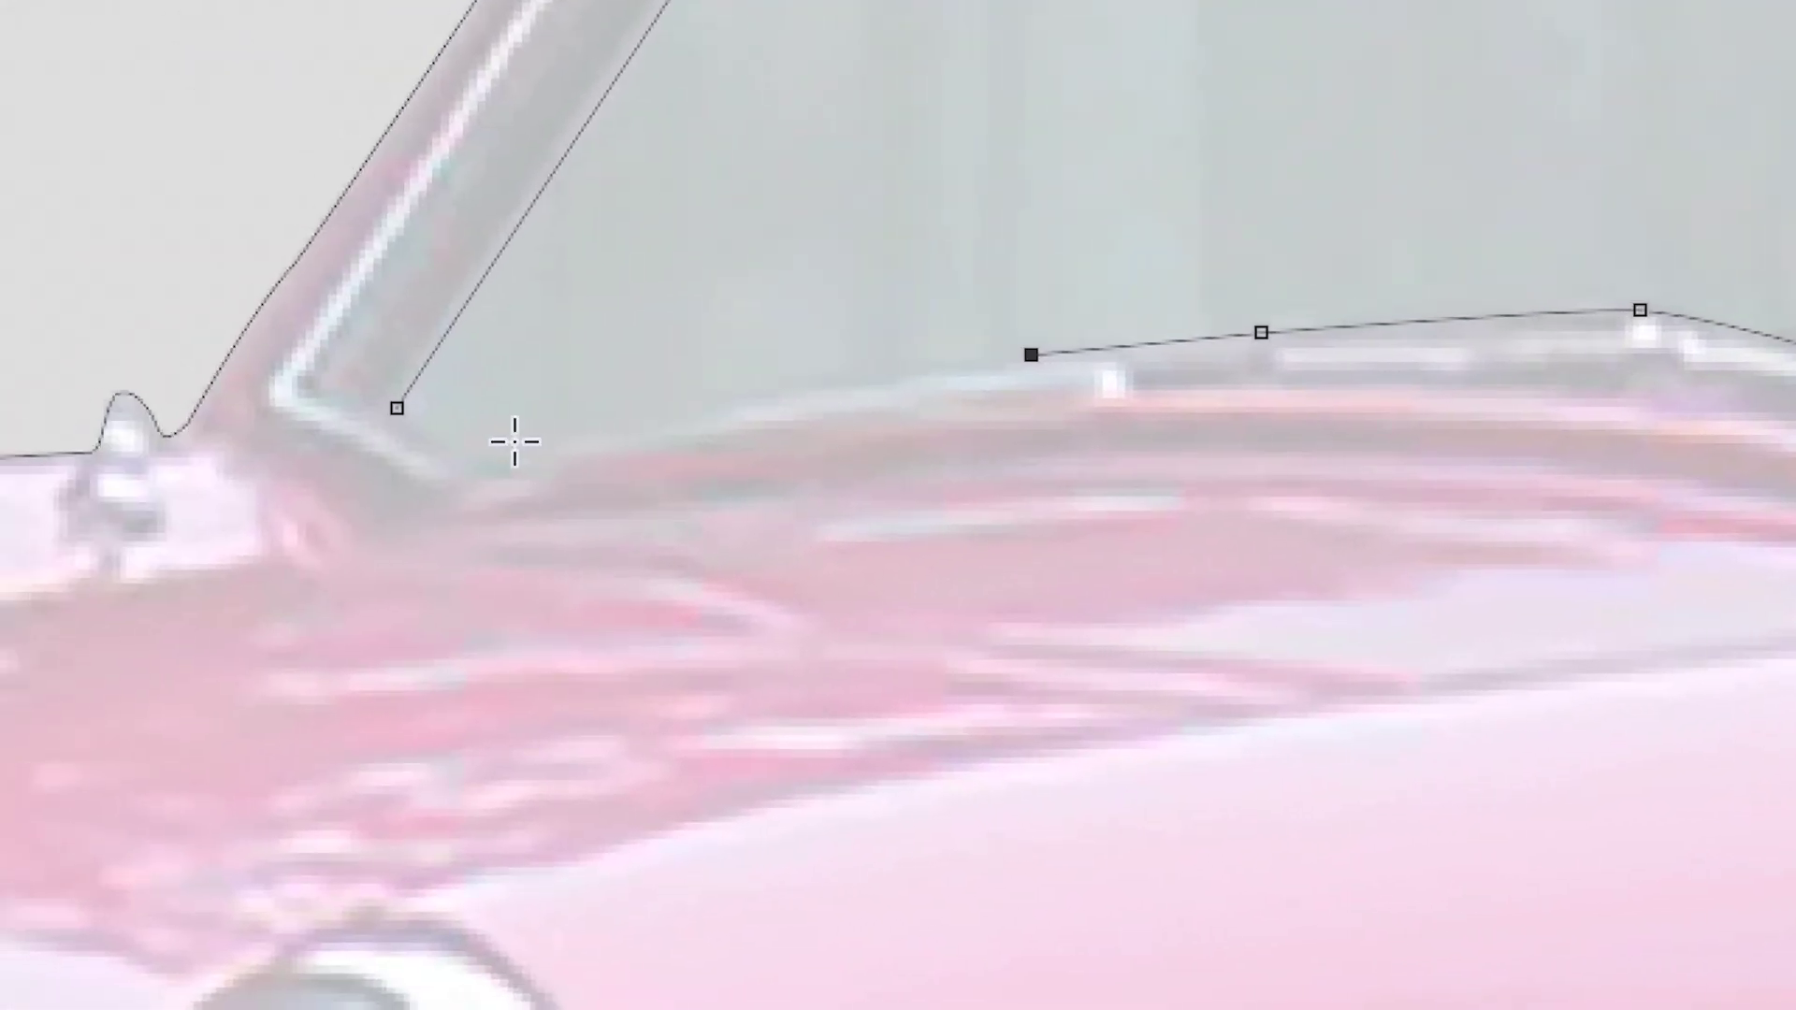
{"action": "left_click", "coordinate": [172, 501]}
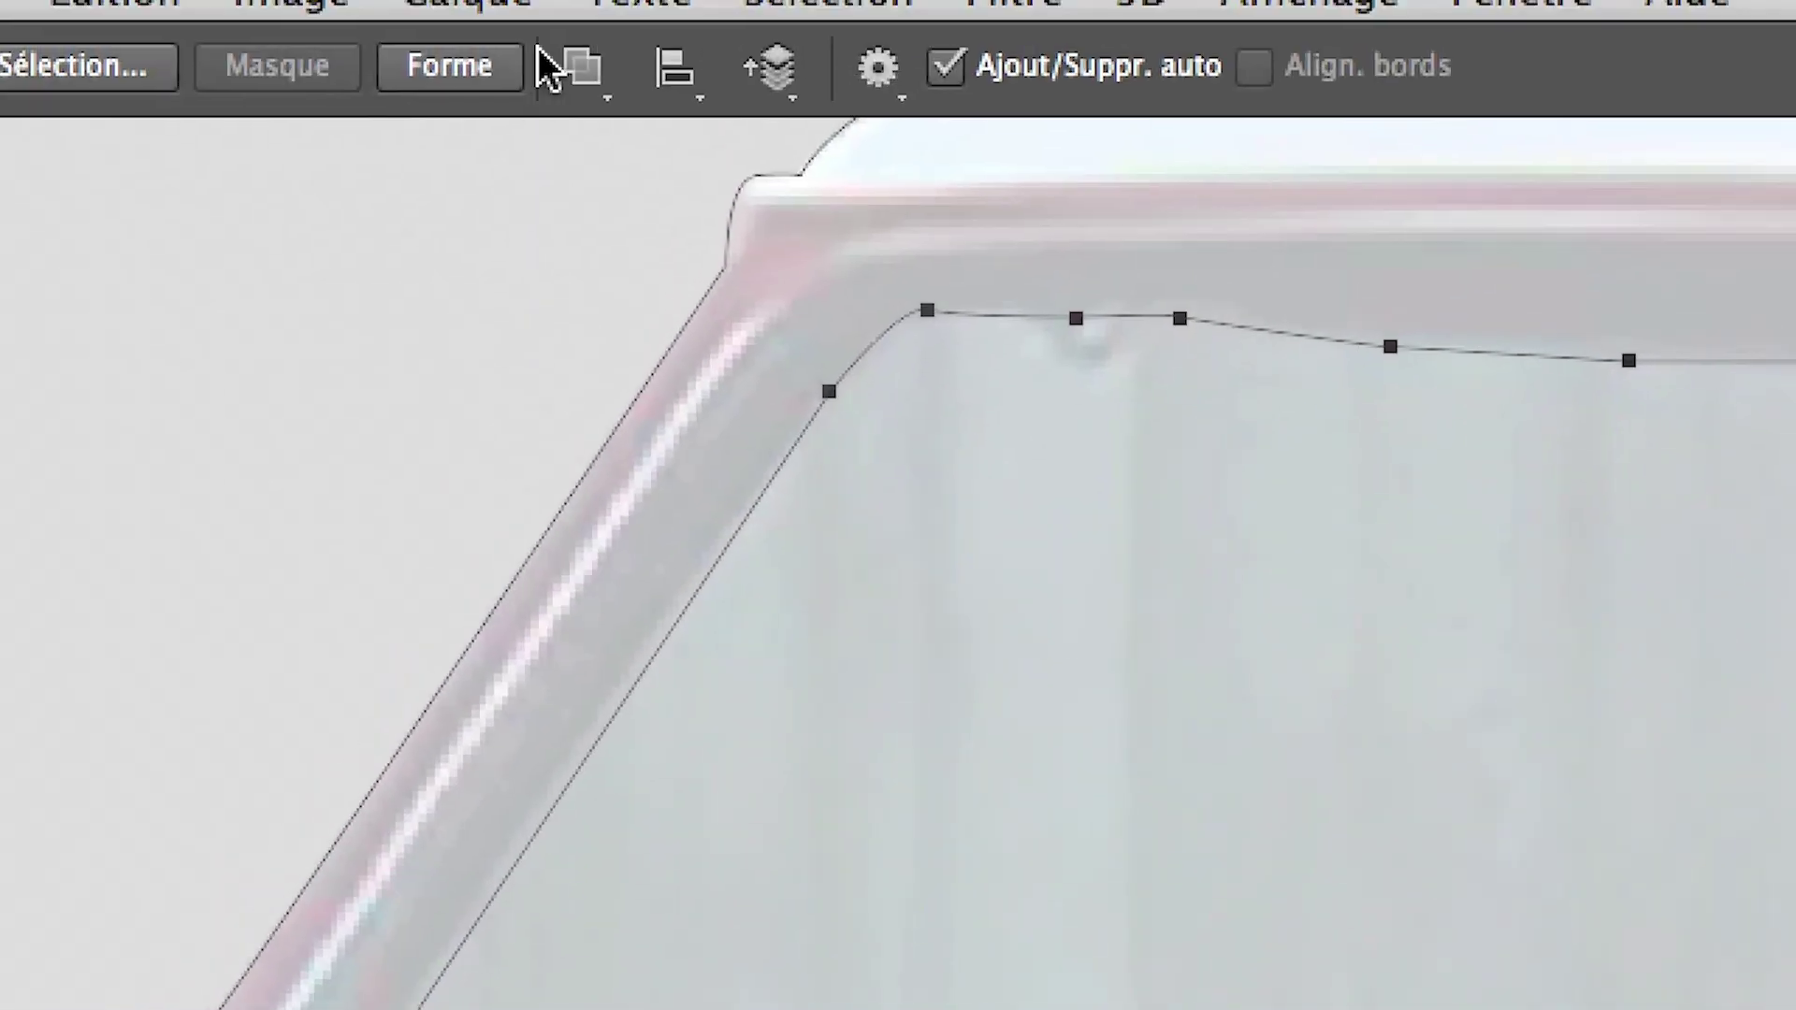
Step: Set the closed windscreen path to Exclure les formes se chevauchant and hide the path outline to see the whole car
{"action": "left_click", "coordinate": [556, 63]}
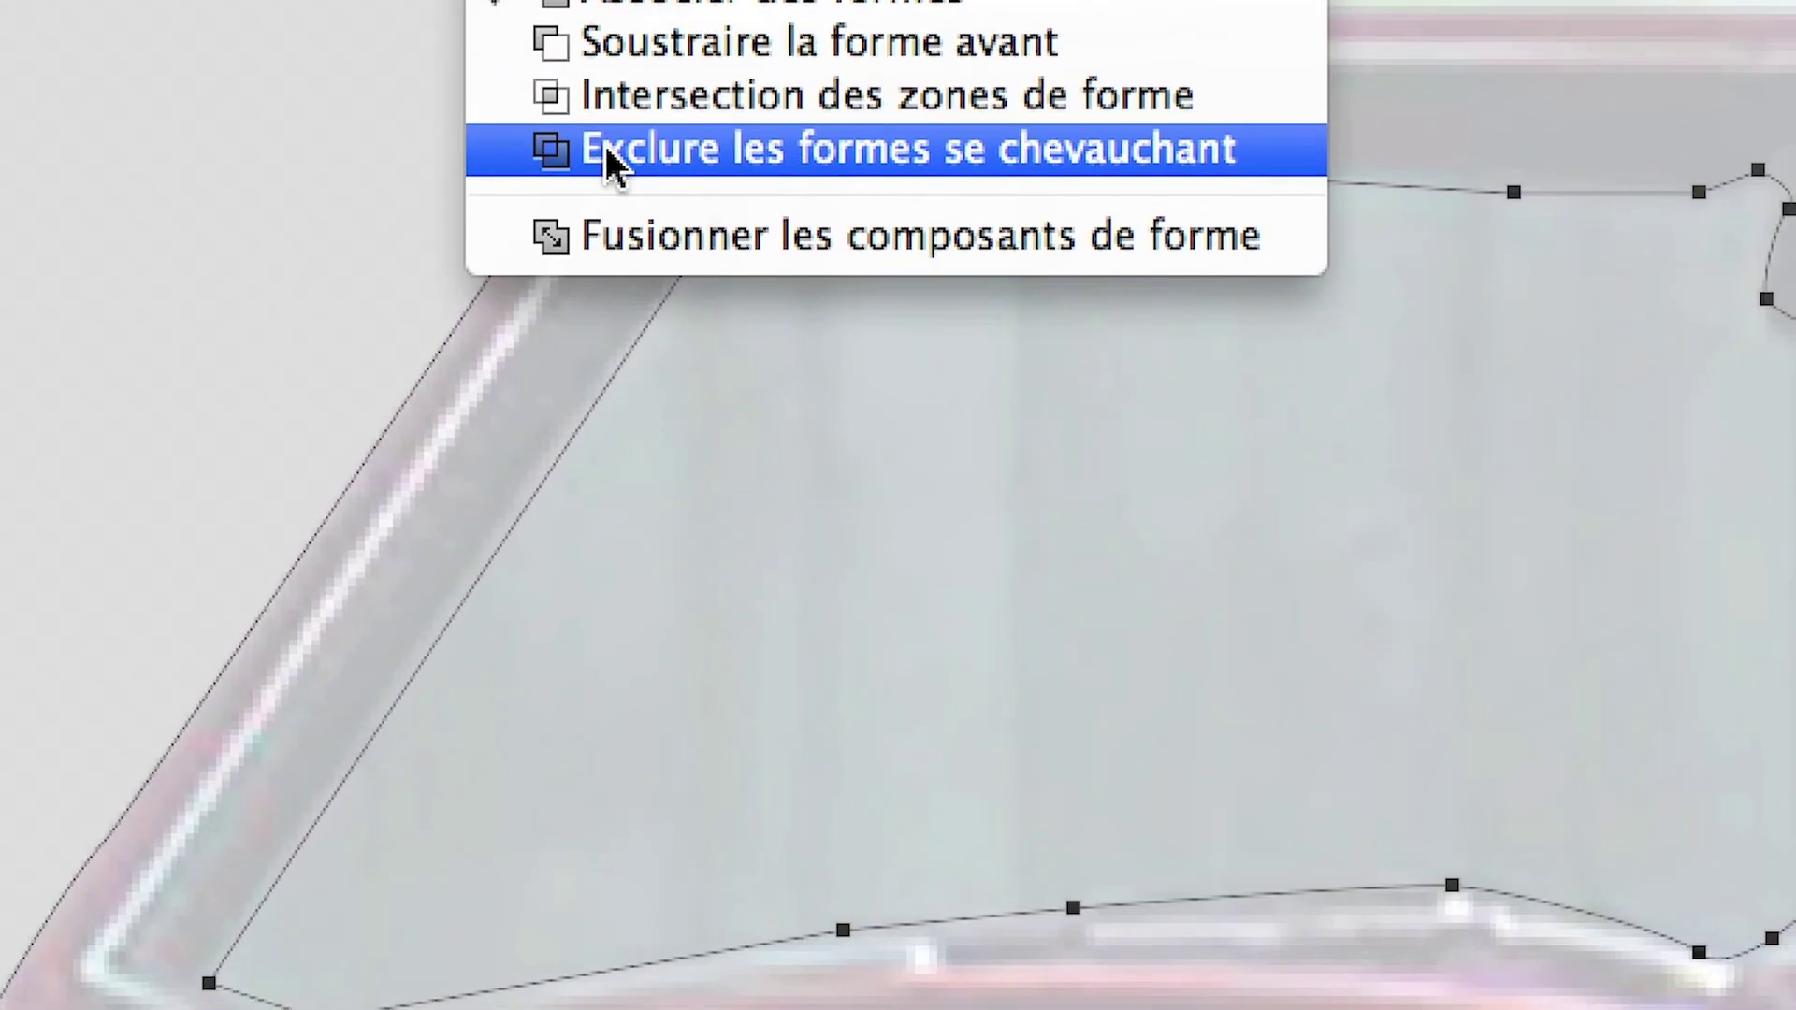
{"action": "left_click", "coordinate": [647, 304]}
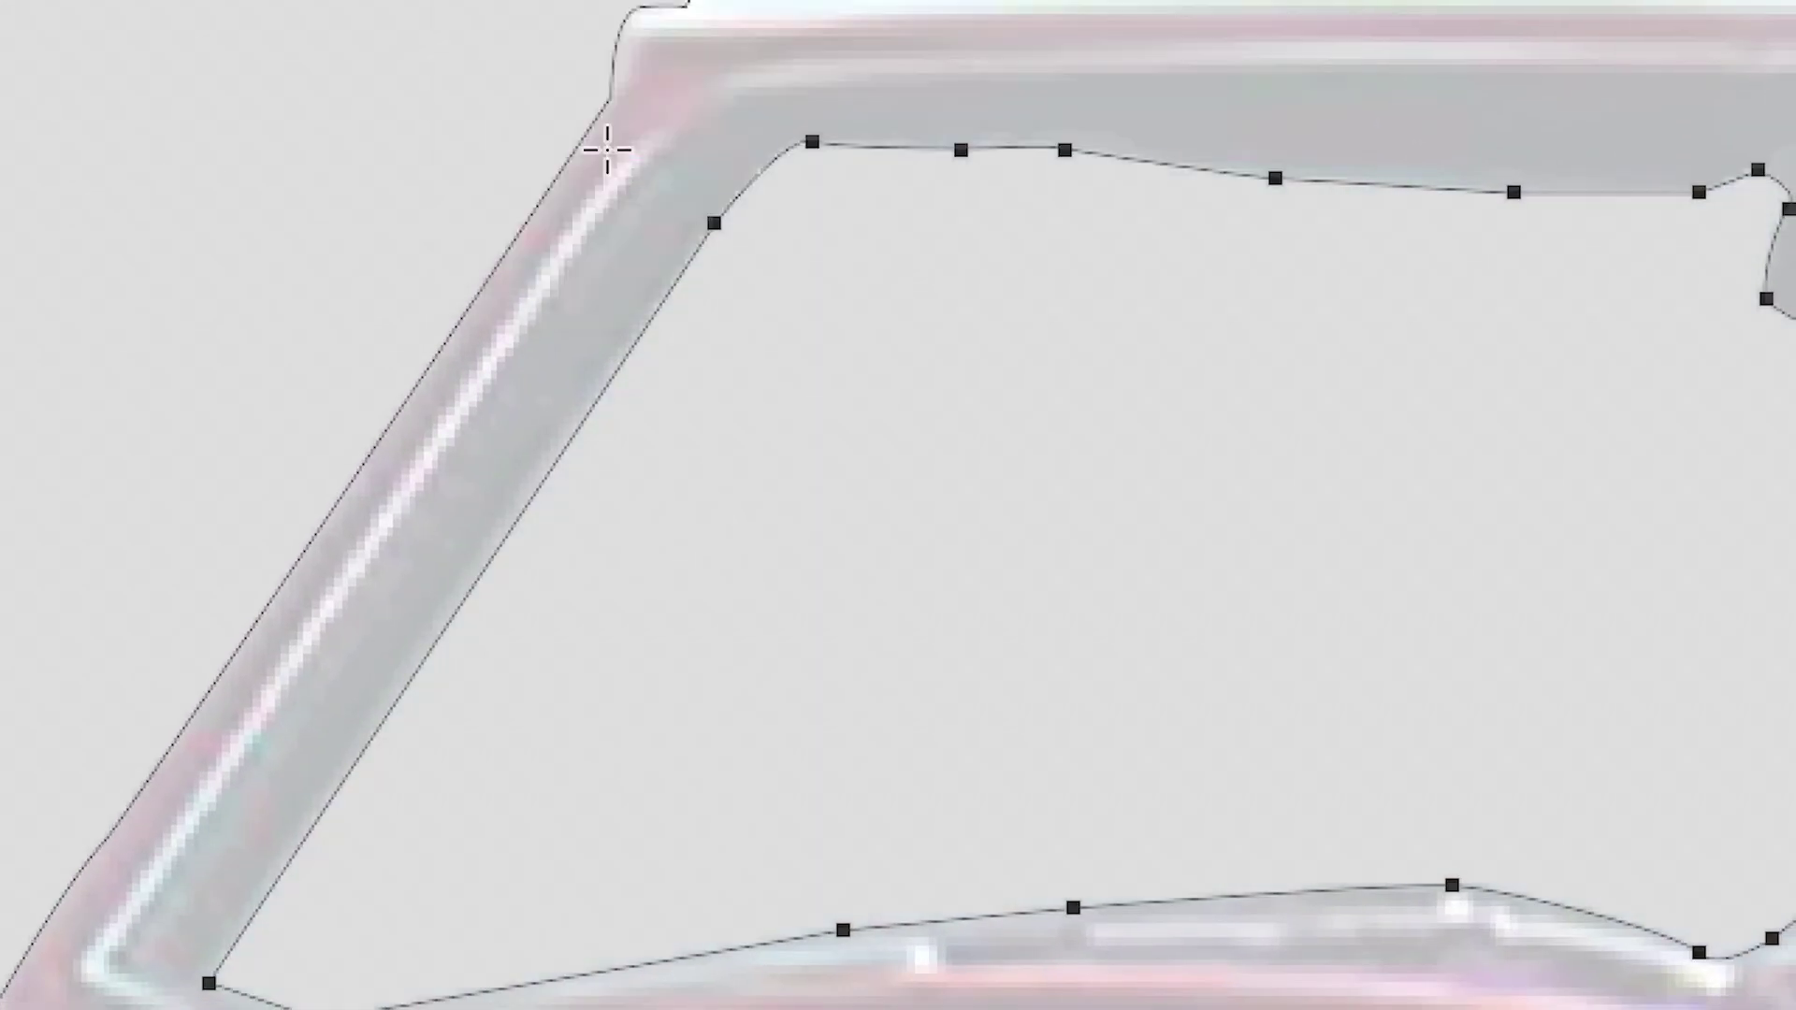
{"action": "left_click", "coordinate": [670, 279], "text": "ctrl+alt"}
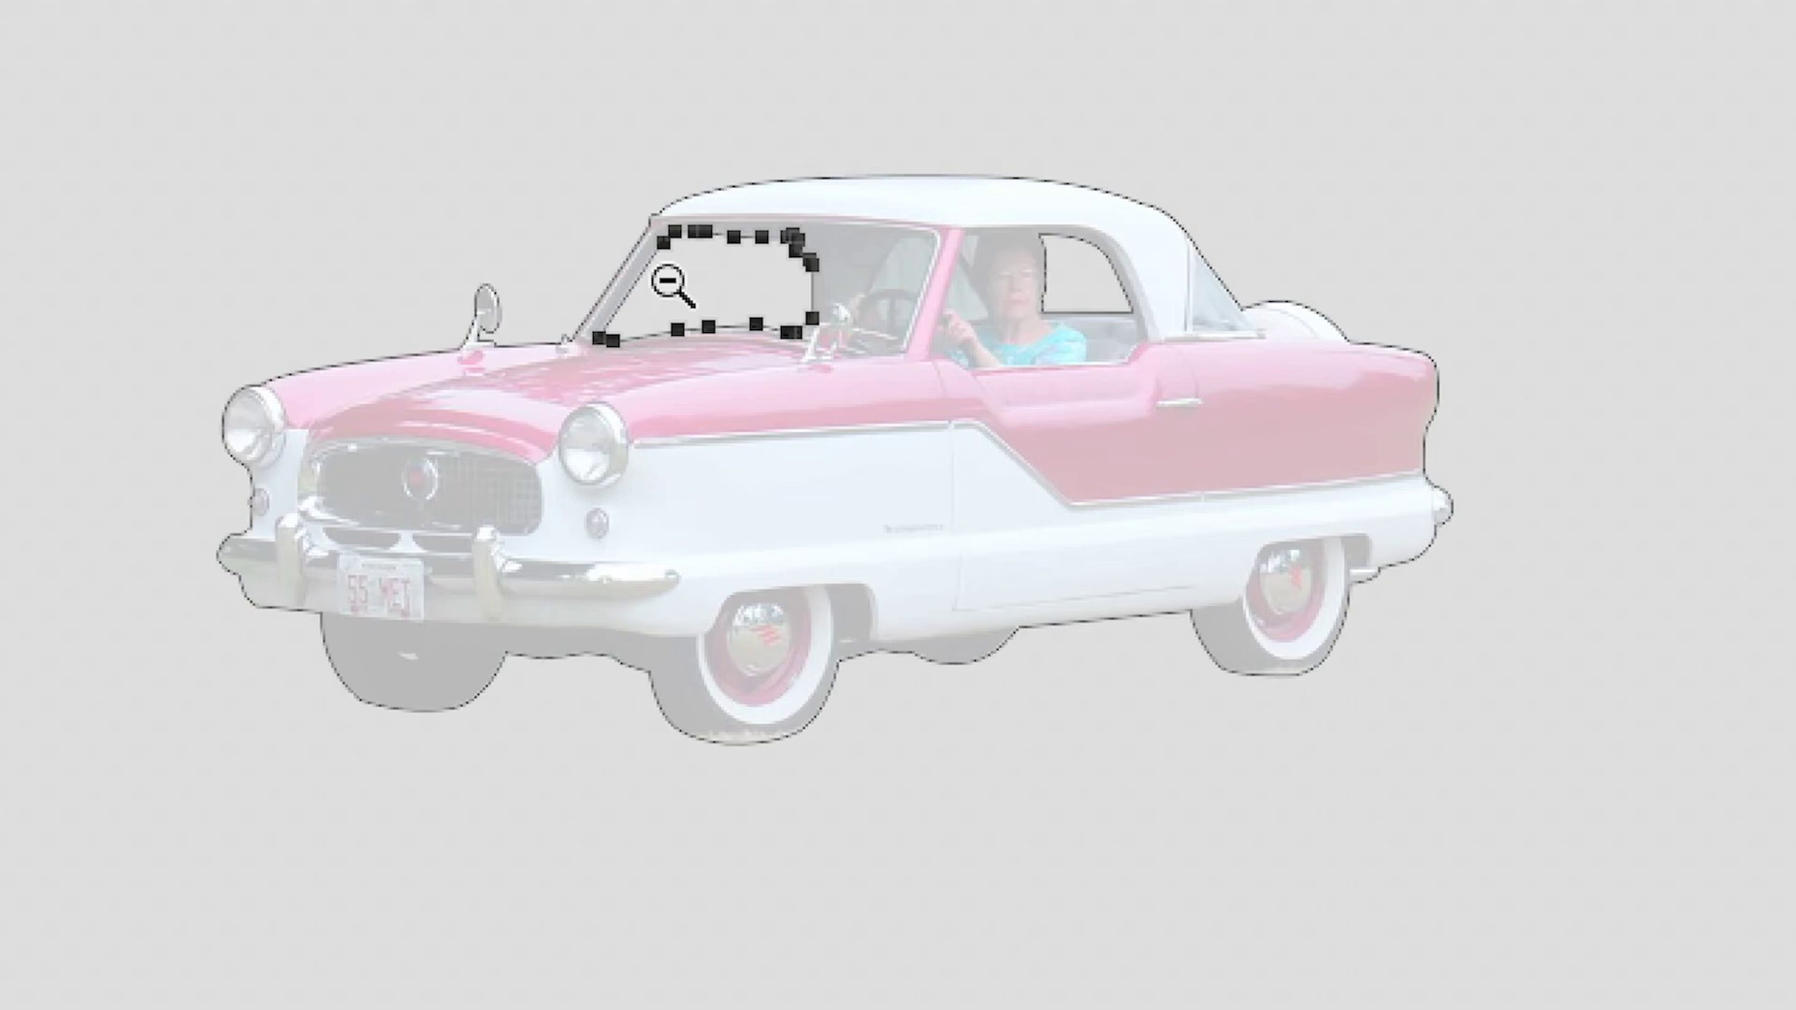
{"action": "left_click", "coordinate": [670, 278], "text": "alt"}
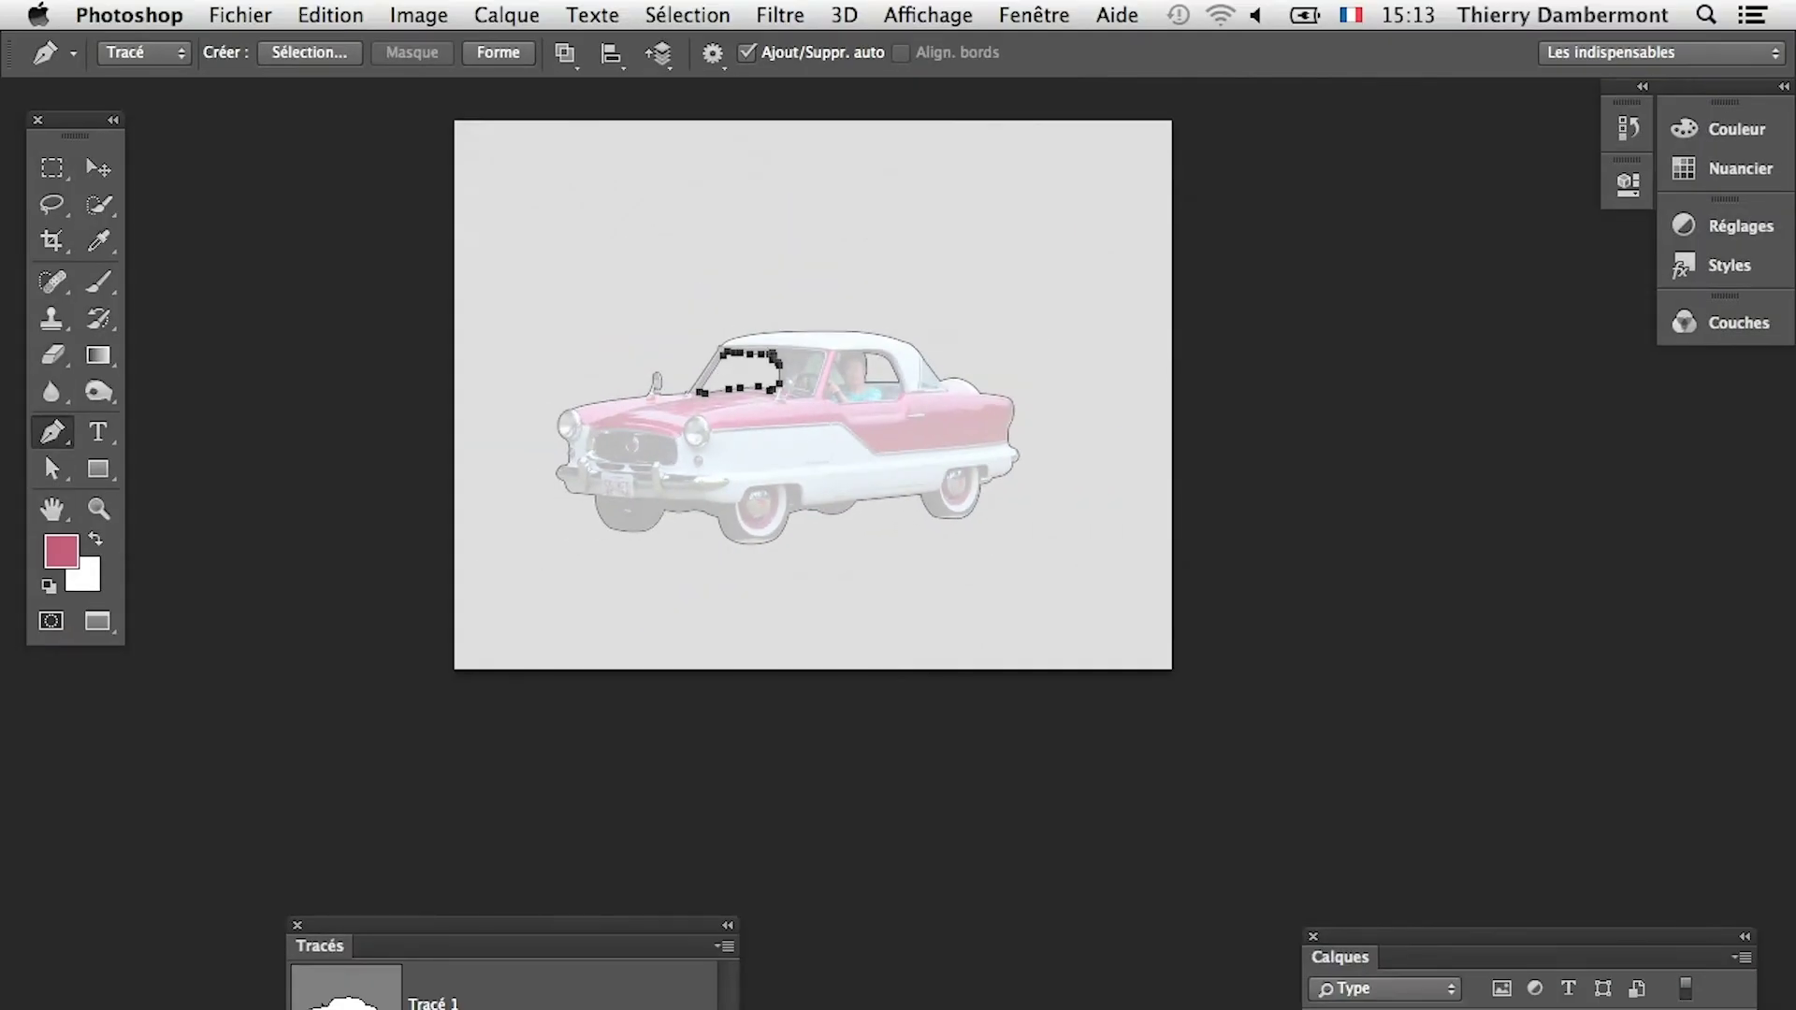
{"action": "key", "text": "Return"}
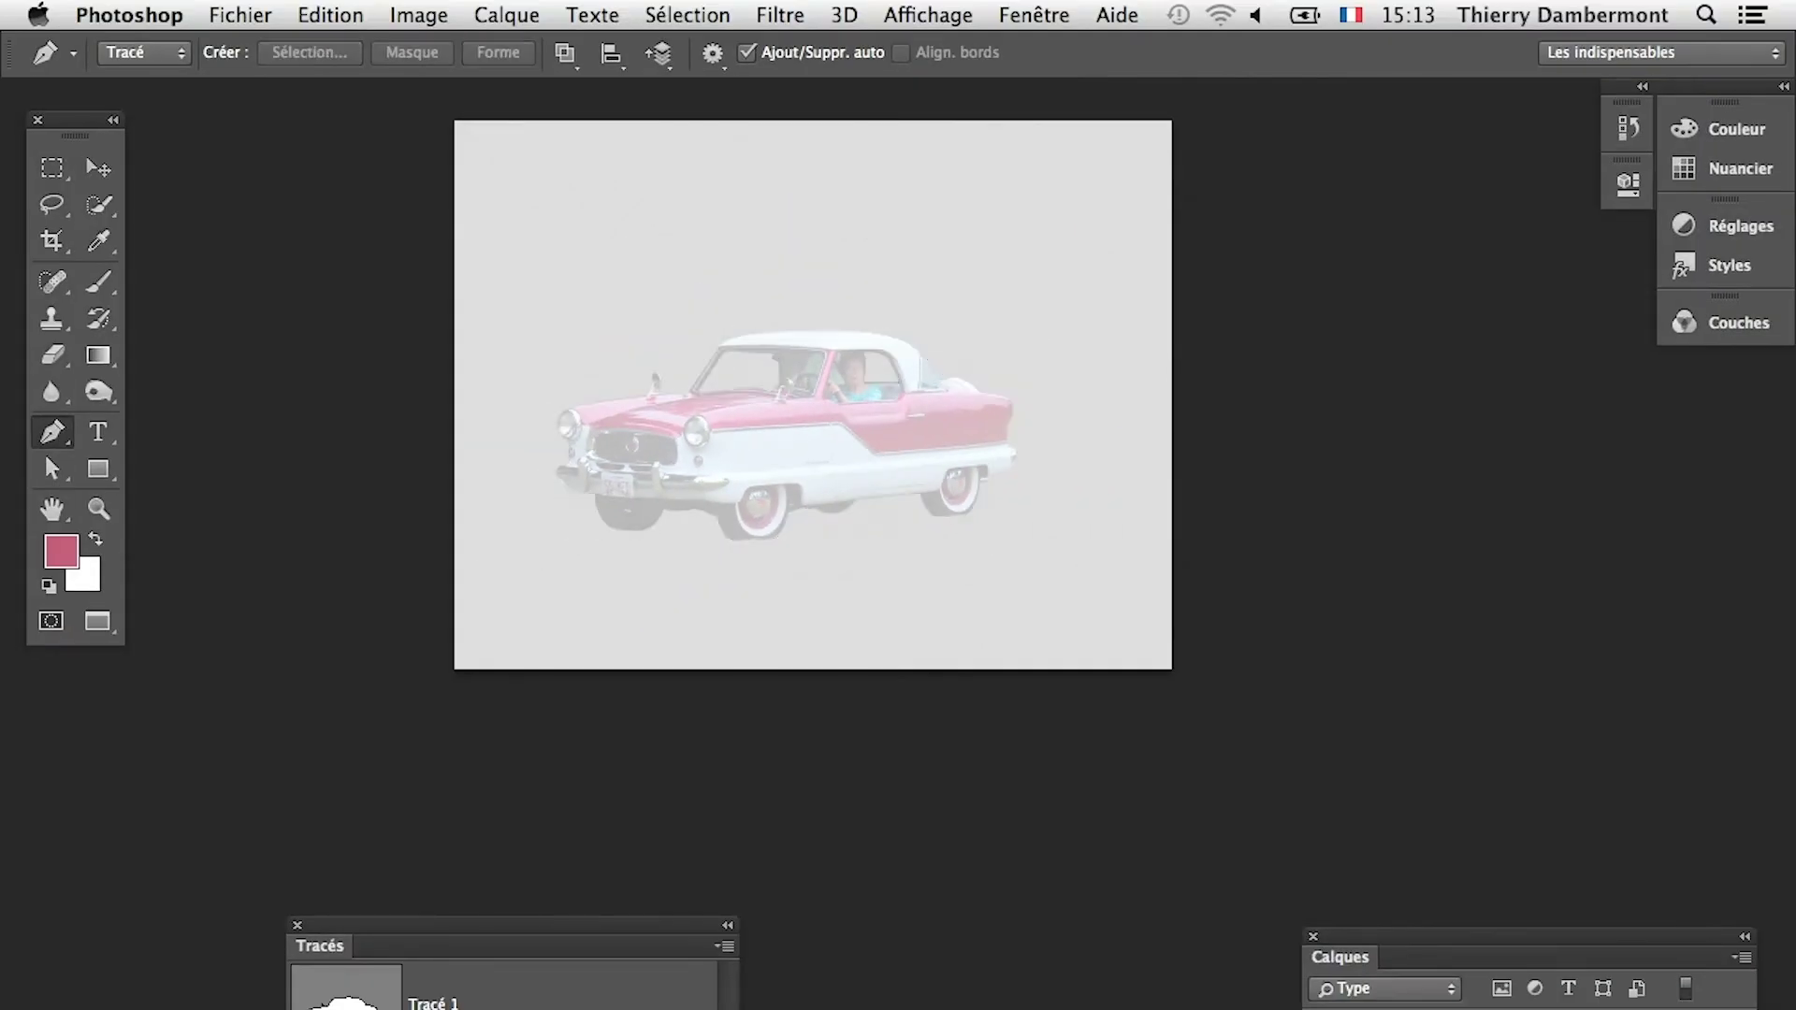
Step: Show the mask path again and start a path at the steering wheel's rim, curving it up the edge of the glass opening behind
{"action": "left_click", "coordinate": [798, 465]}
{"action": "left_click", "coordinate": [802, 445]}
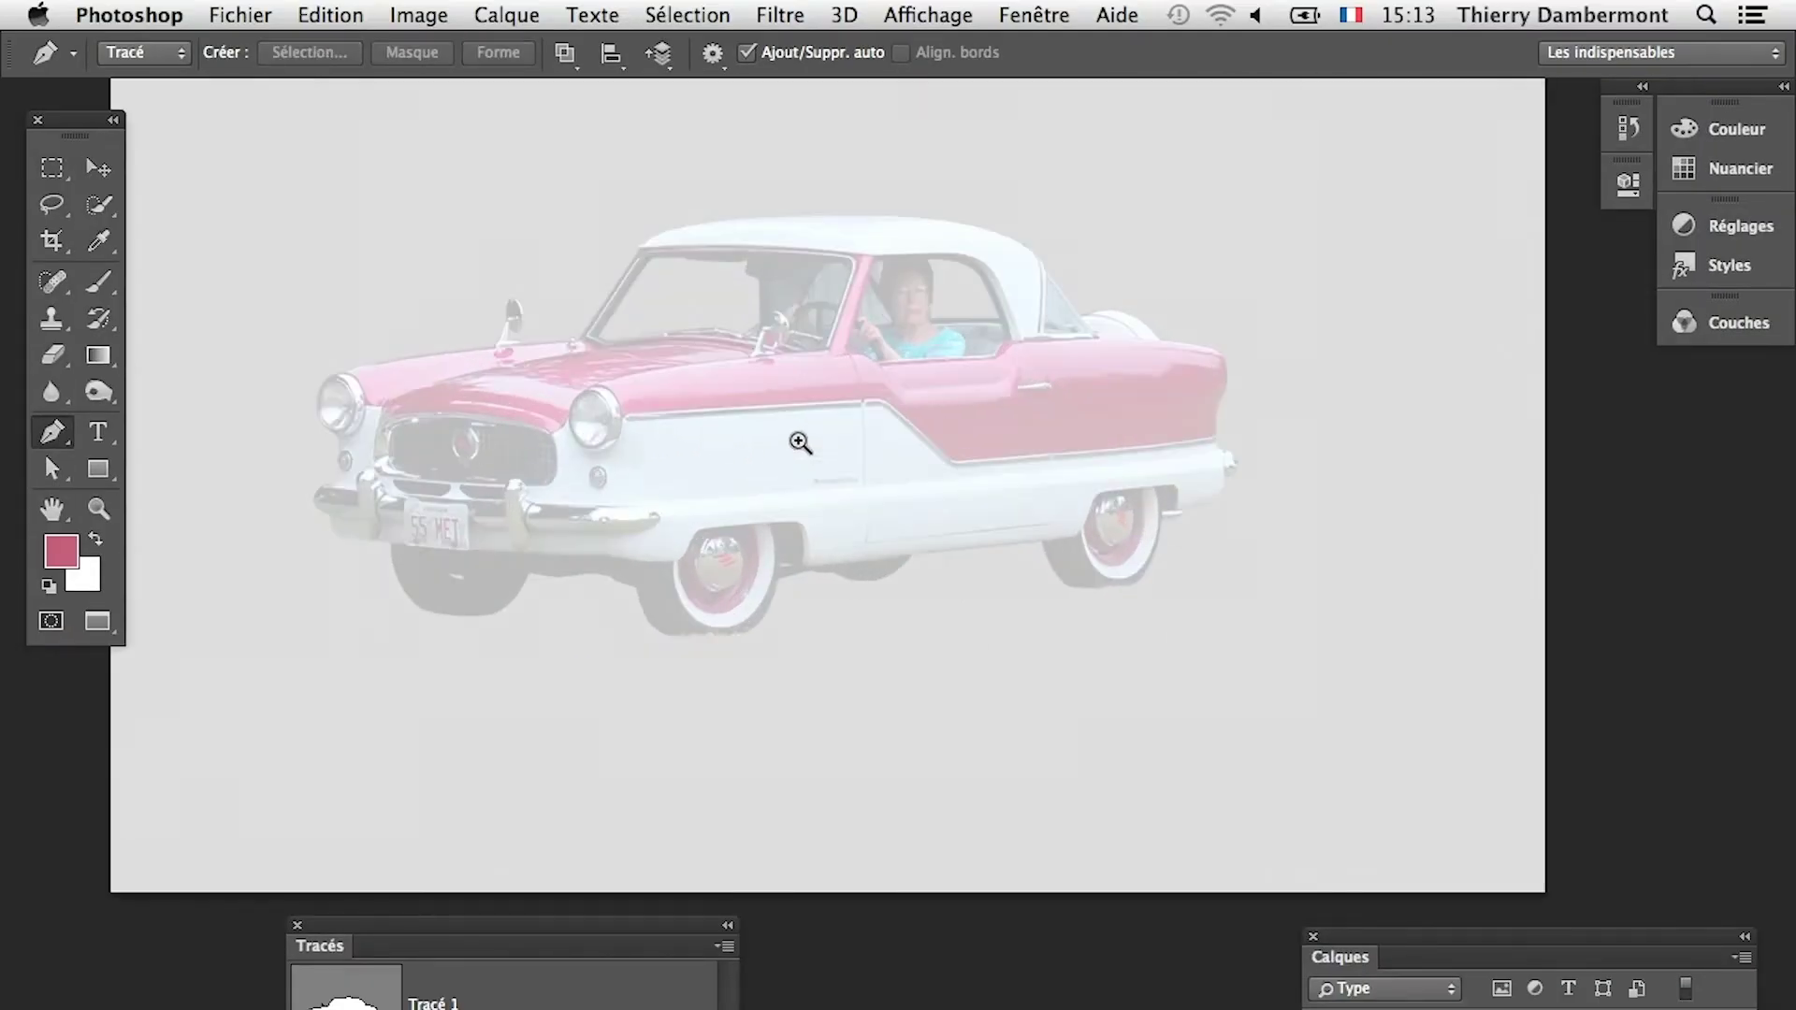
{"action": "left_click", "coordinate": [788, 339]}
{"action": "left_click", "coordinate": [705, 289]}
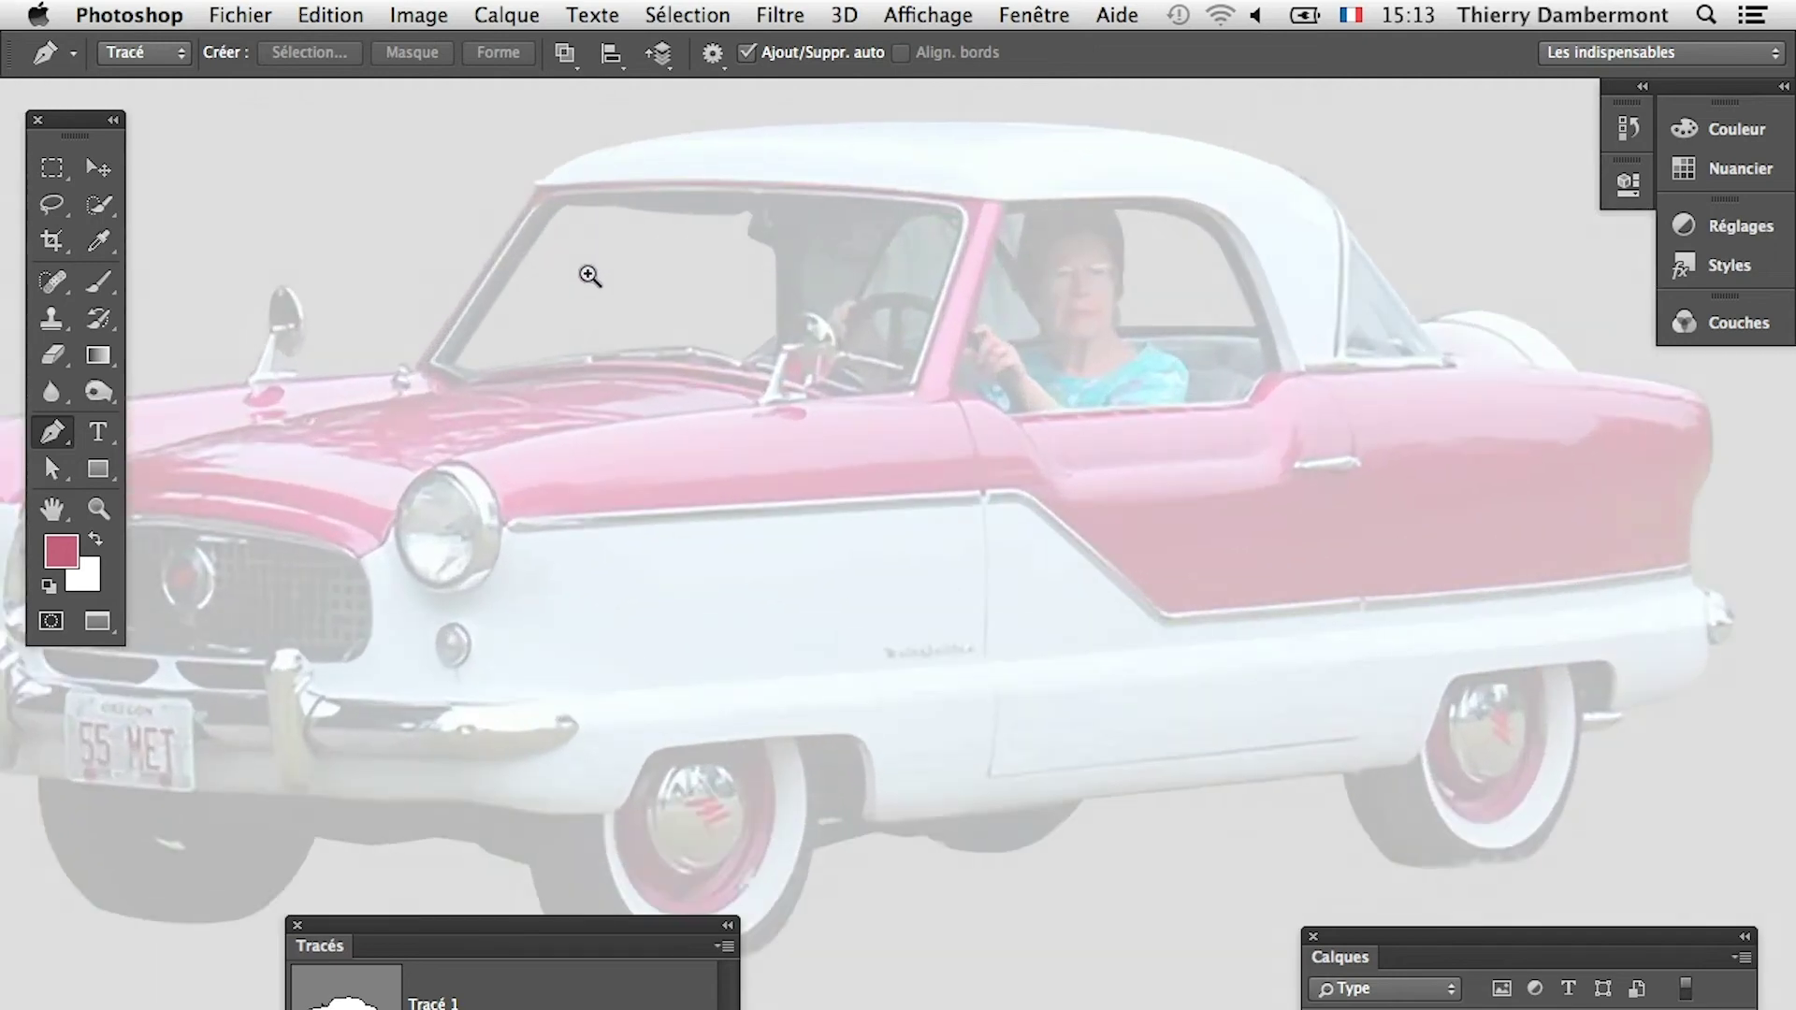
{"action": "left_click", "coordinate": [612, 279]}
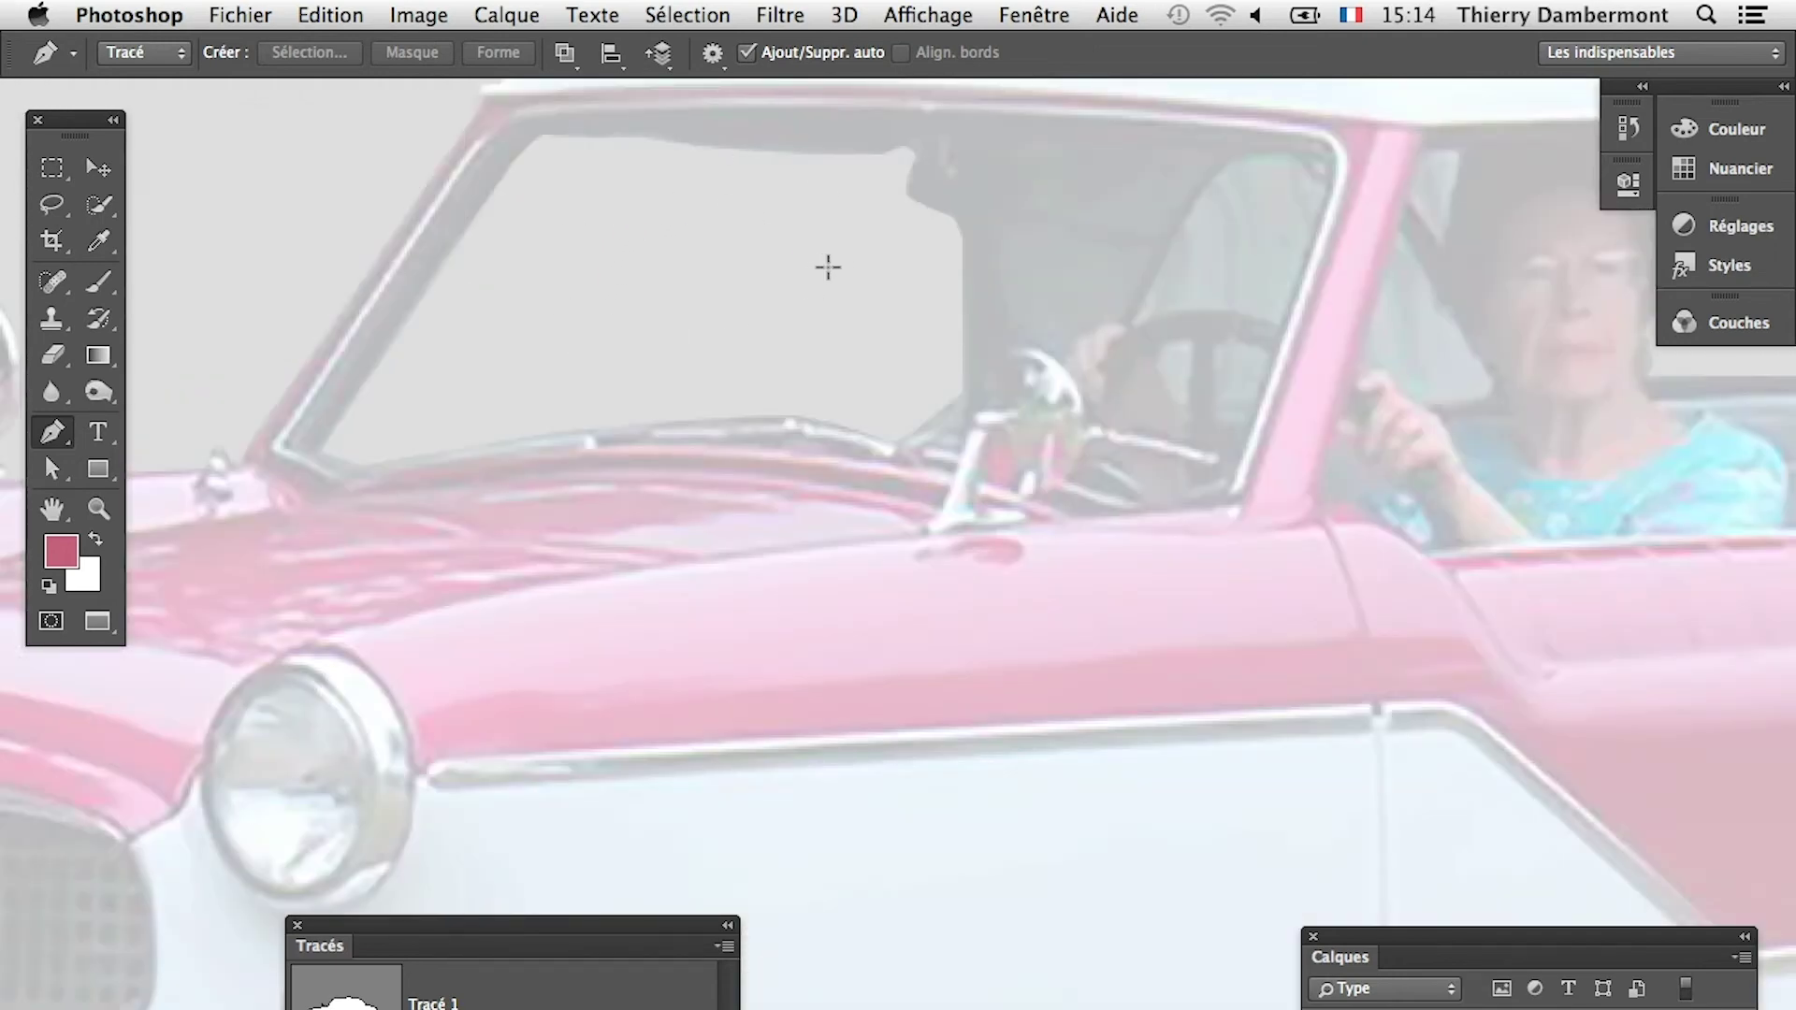
{"action": "left_click", "coordinate": [1291, 257]}
{"action": "left_click_drag", "start_coordinate": [1283, 281], "coordinate": [1160, 399]}
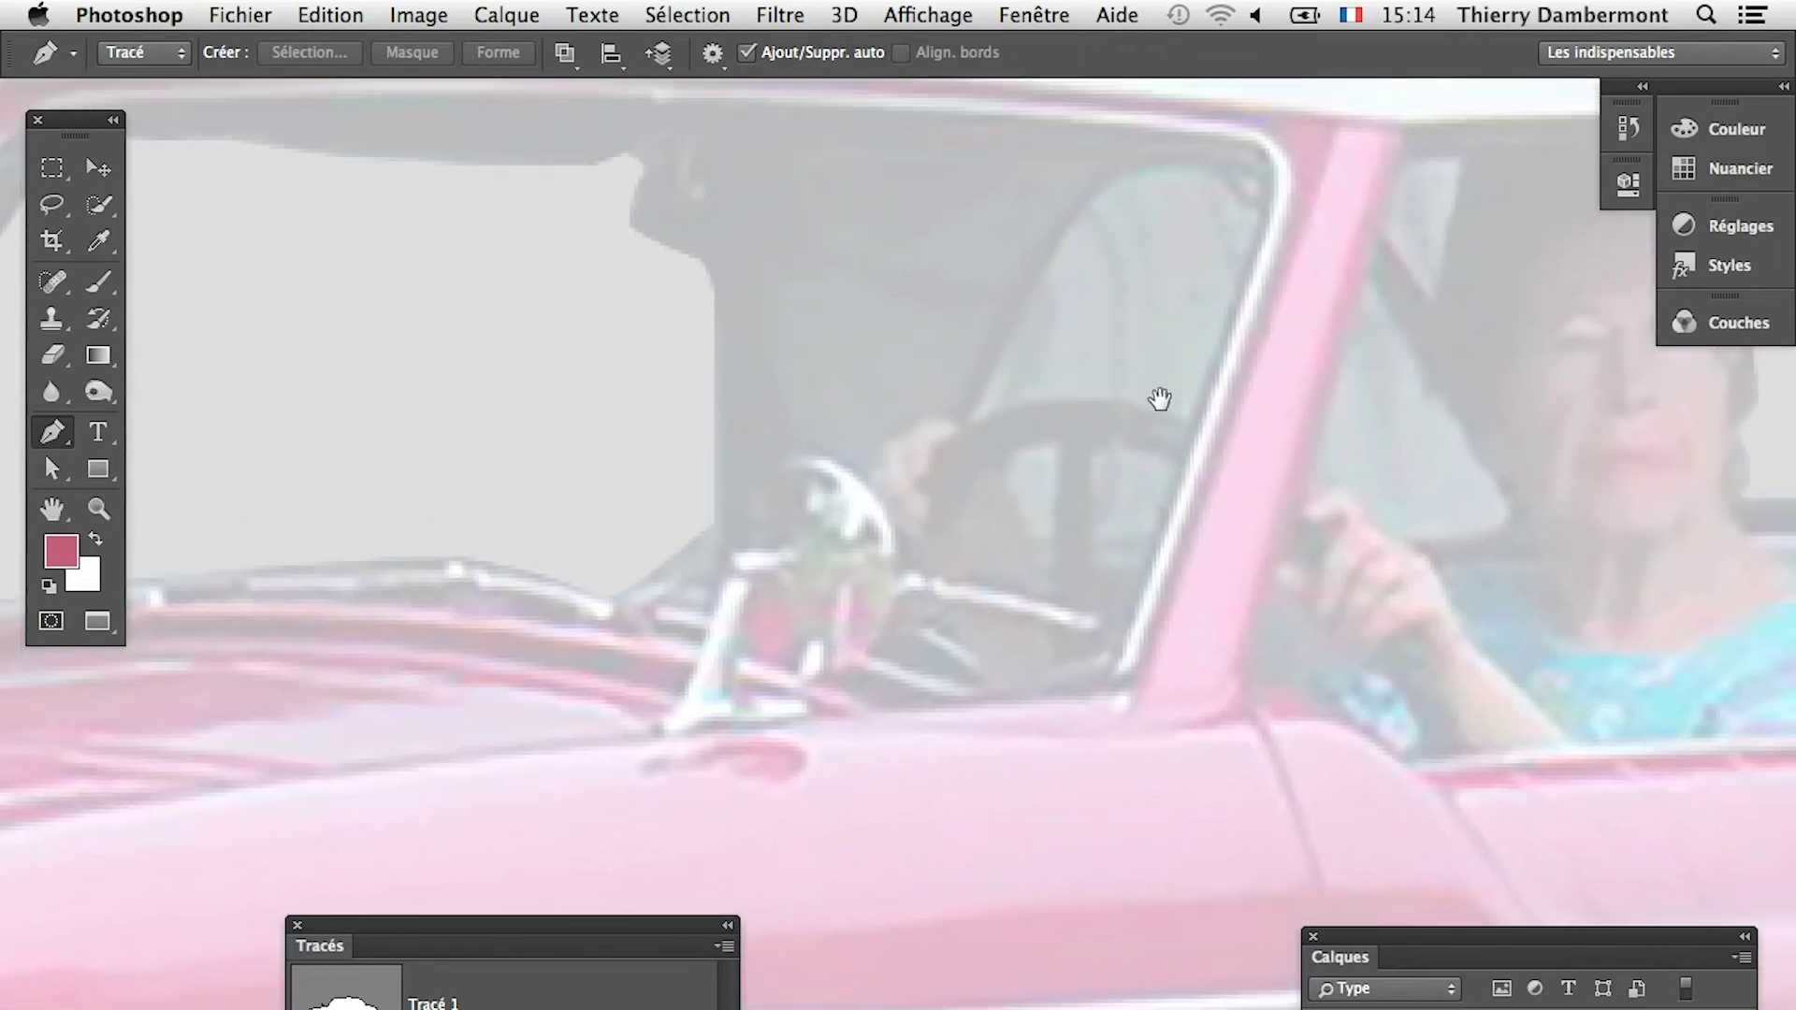
{"action": "left_click", "coordinate": [1339, 777], "text": "alt"}
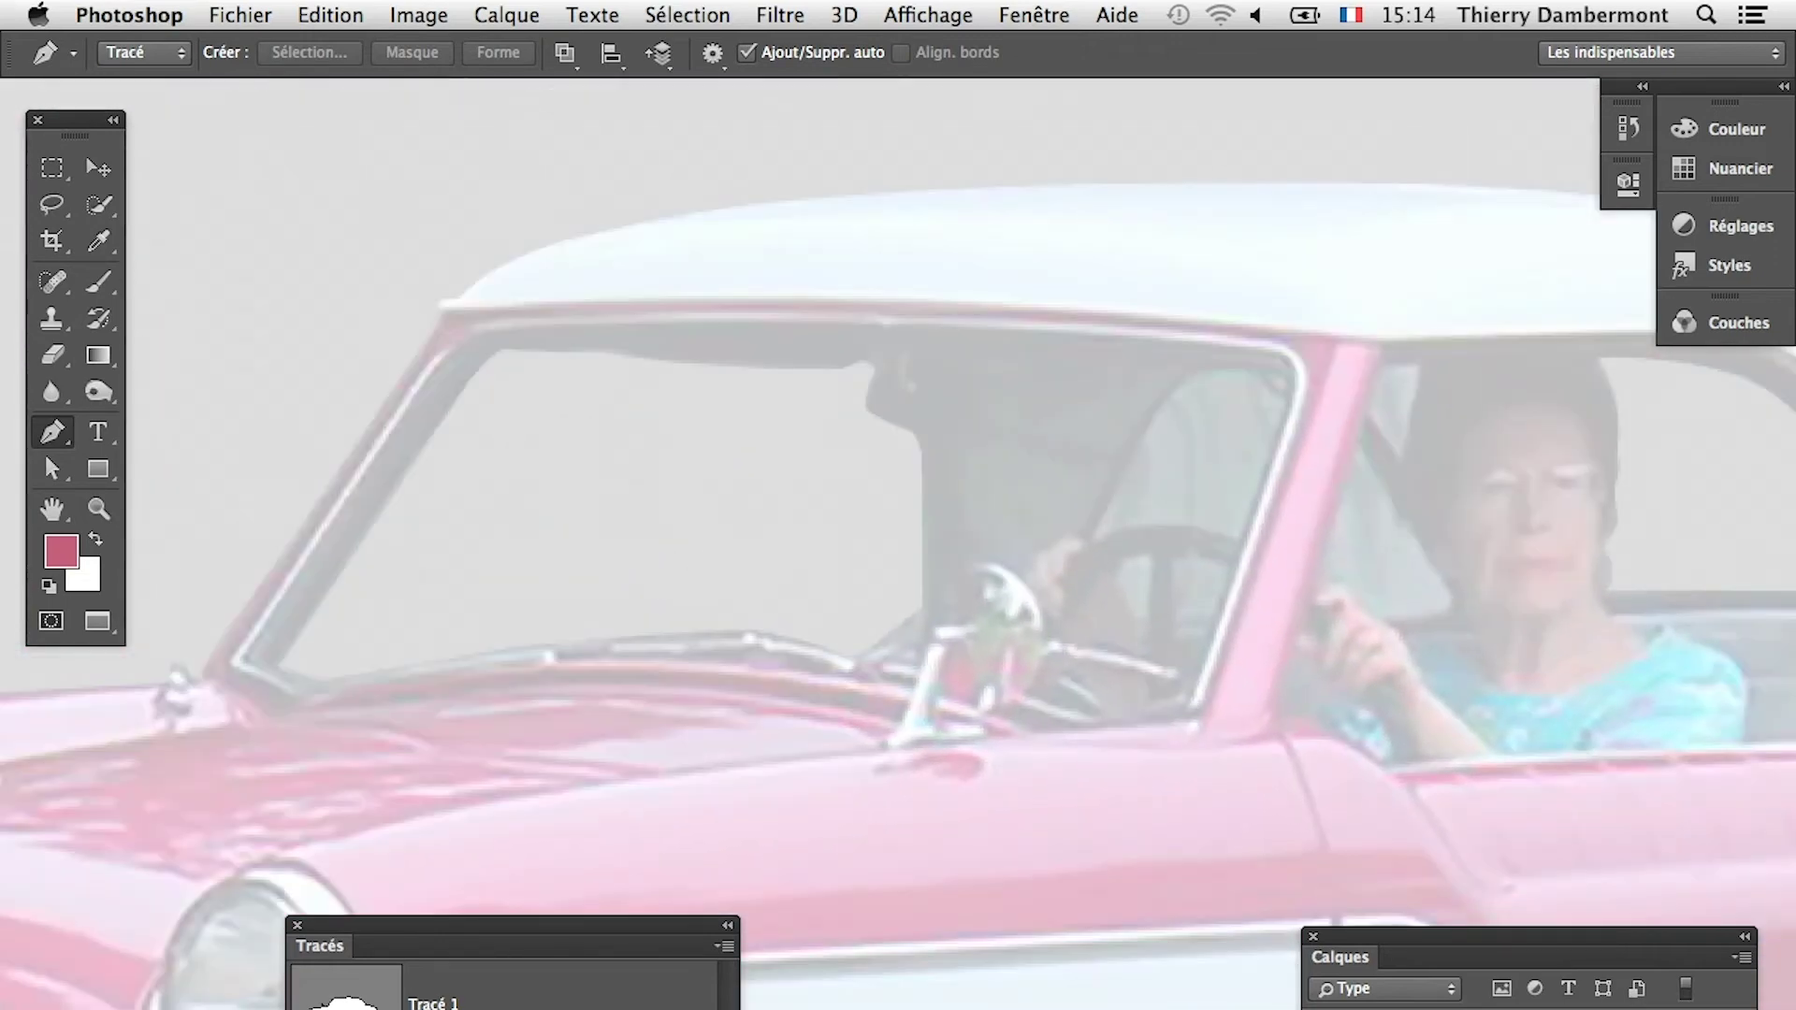
{"action": "left_click", "coordinate": [506, 1004]}
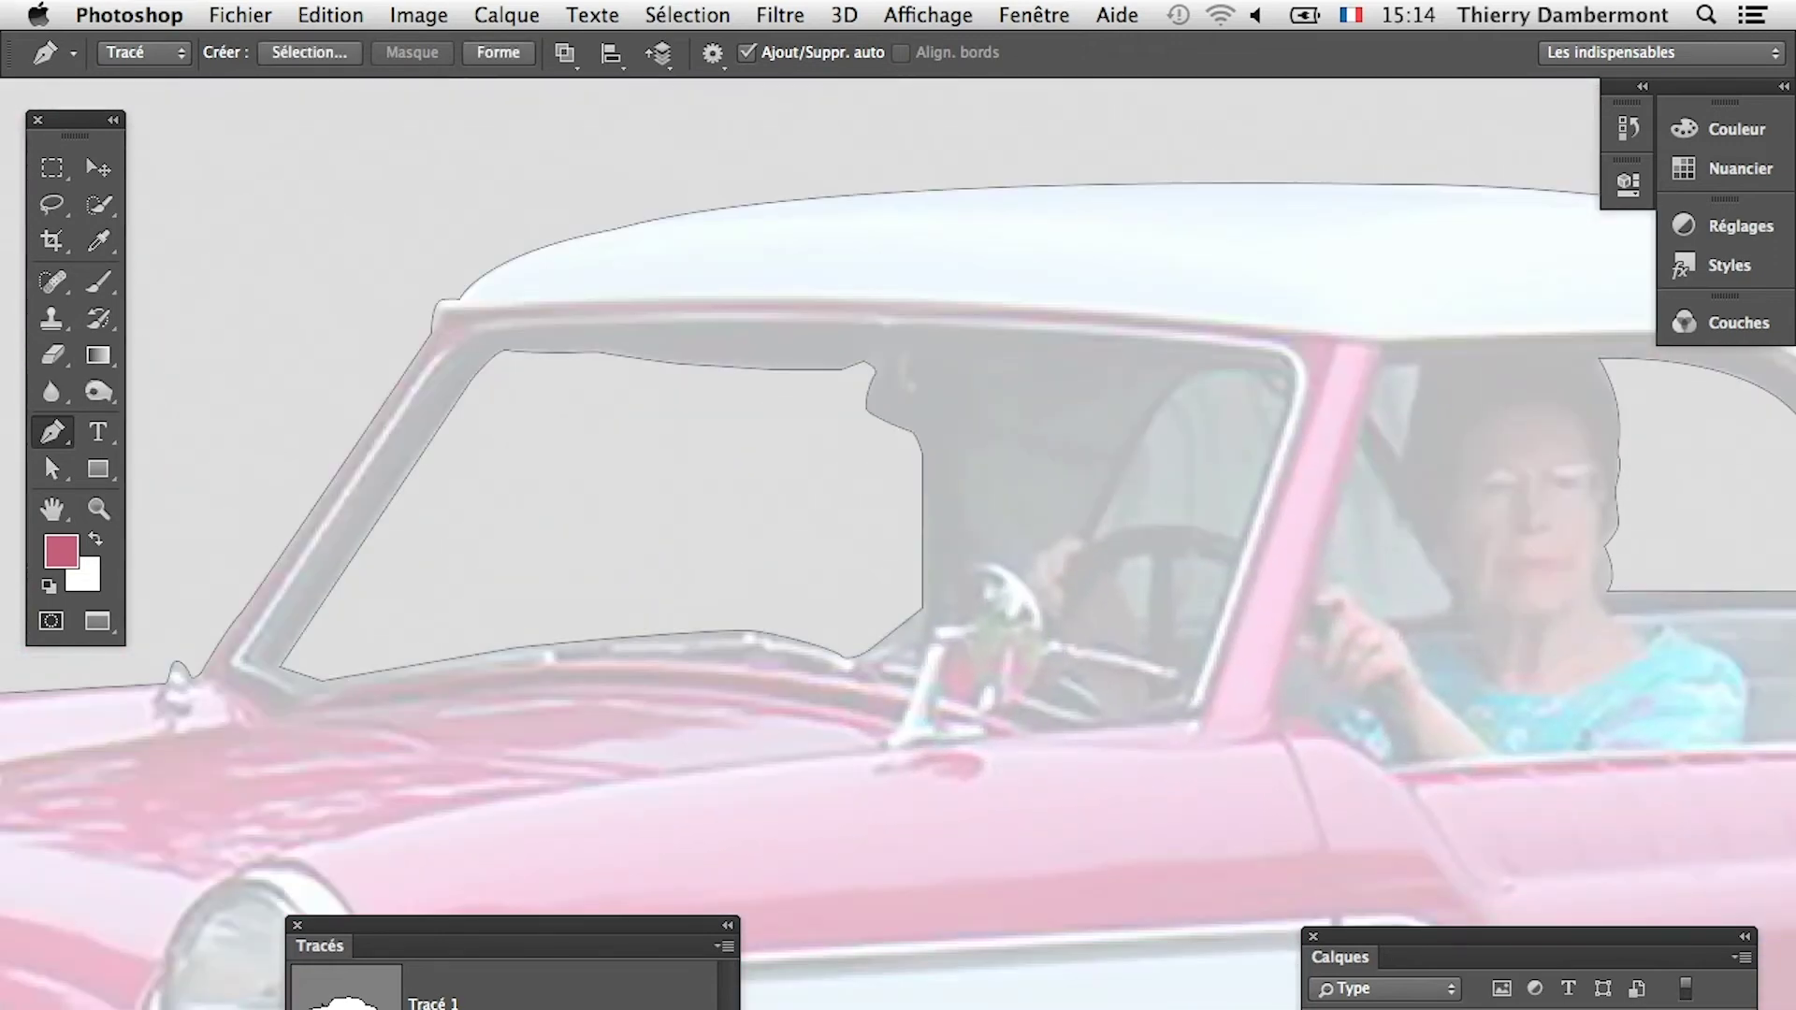
{"action": "left_click", "coordinate": [1469, 556]}
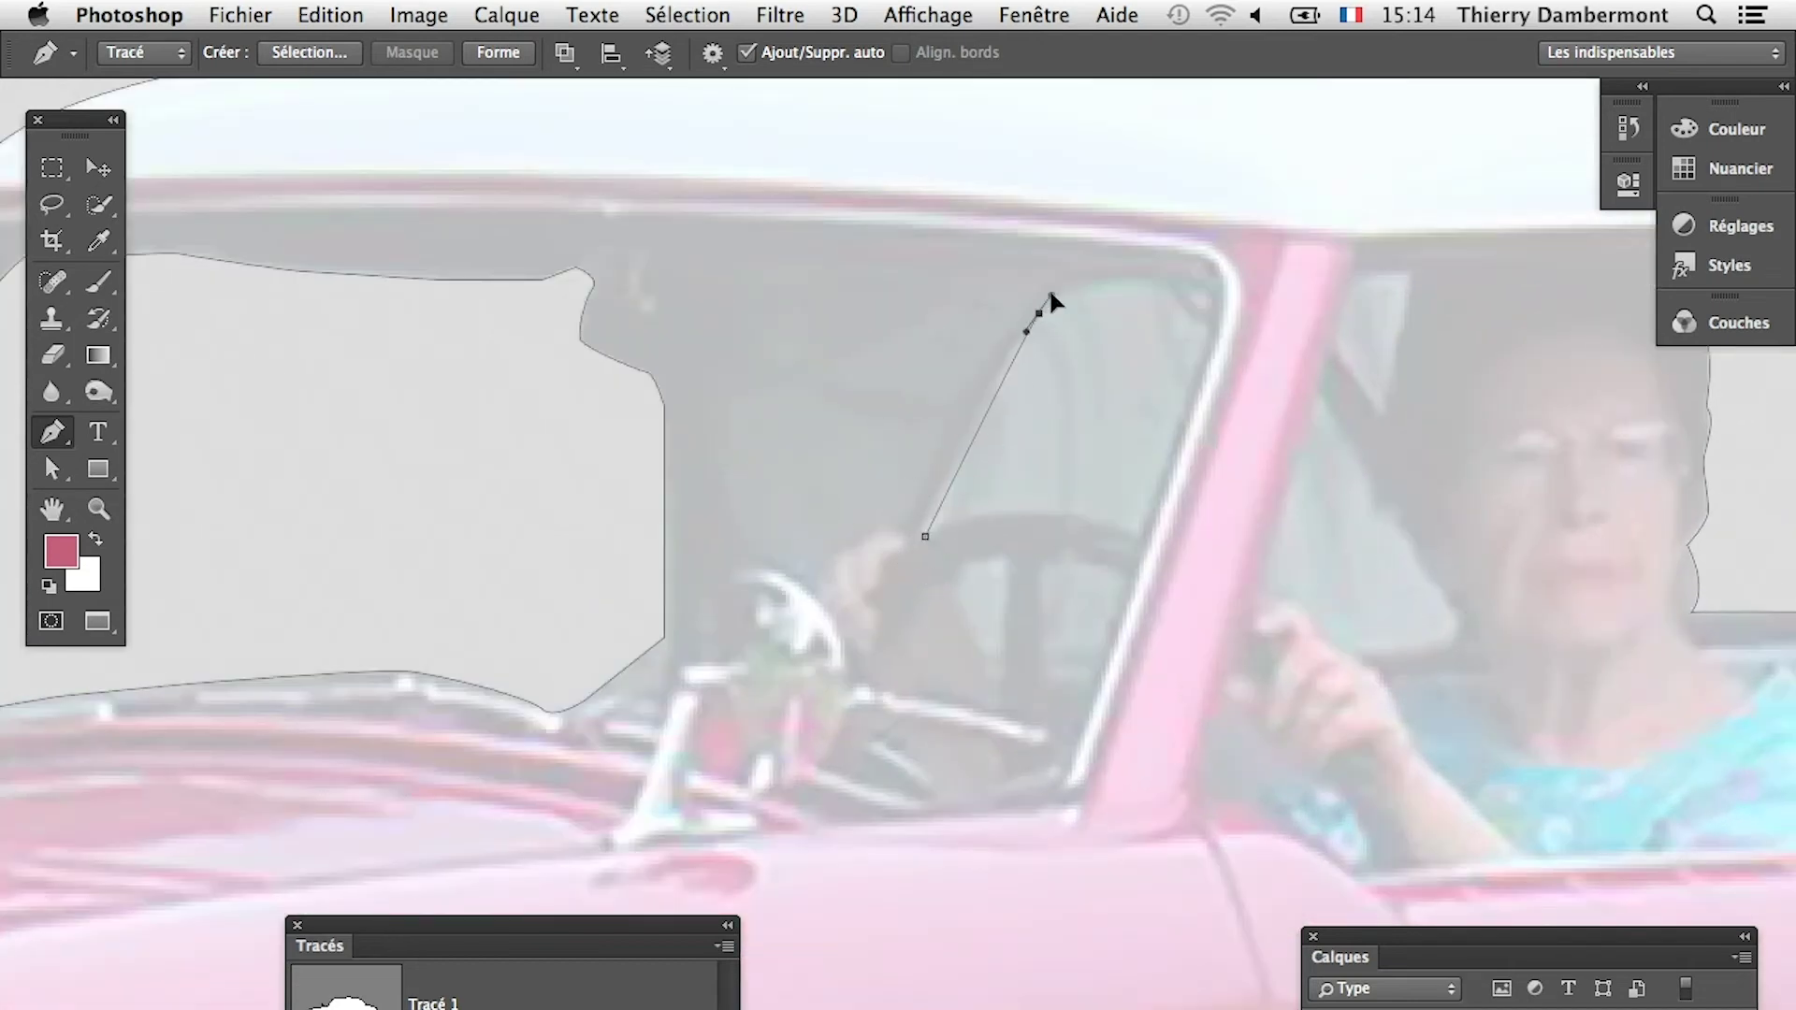
{"action": "left_click_drag", "start_coordinate": [1027, 333], "coordinate": [986, 365]}
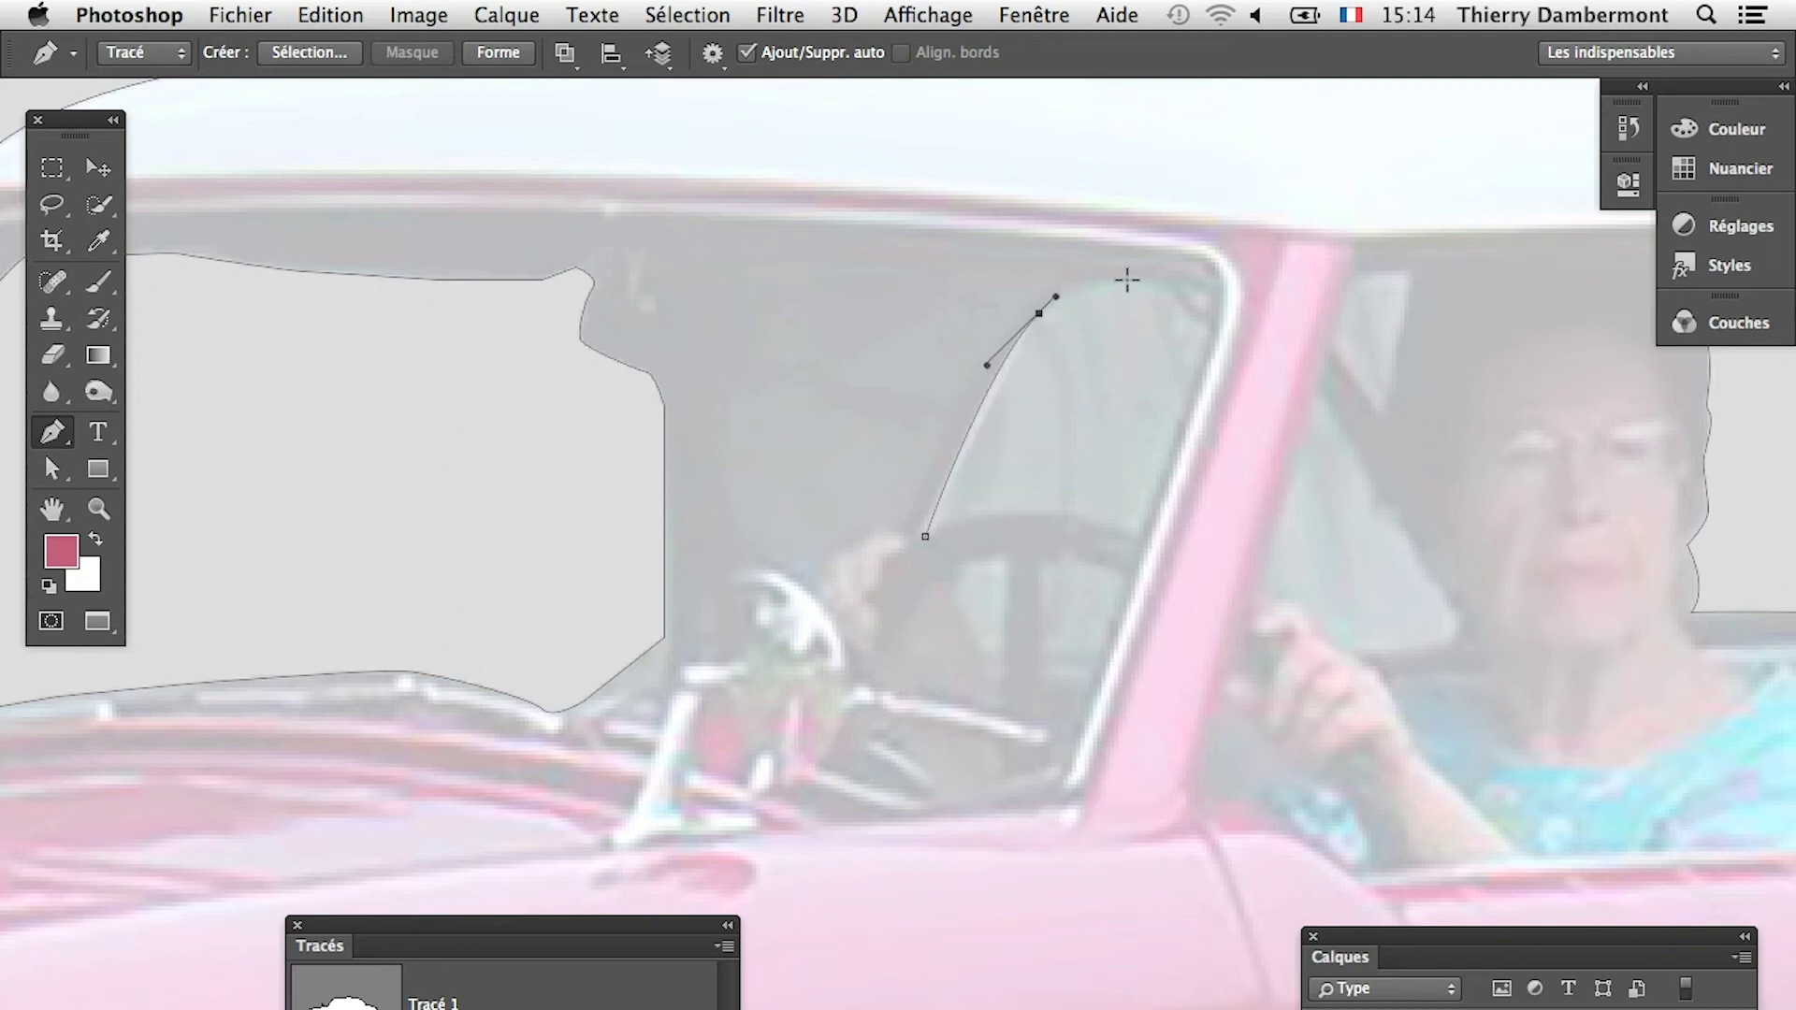
{"action": "left_click_drag", "start_coordinate": [1136, 280], "coordinate": [1147, 282]}
Step: Set the current path to Associer des formes and trace it down the windscreen frame and back along the steering wheel's rim
{"action": "left_click", "coordinate": [564, 52]}
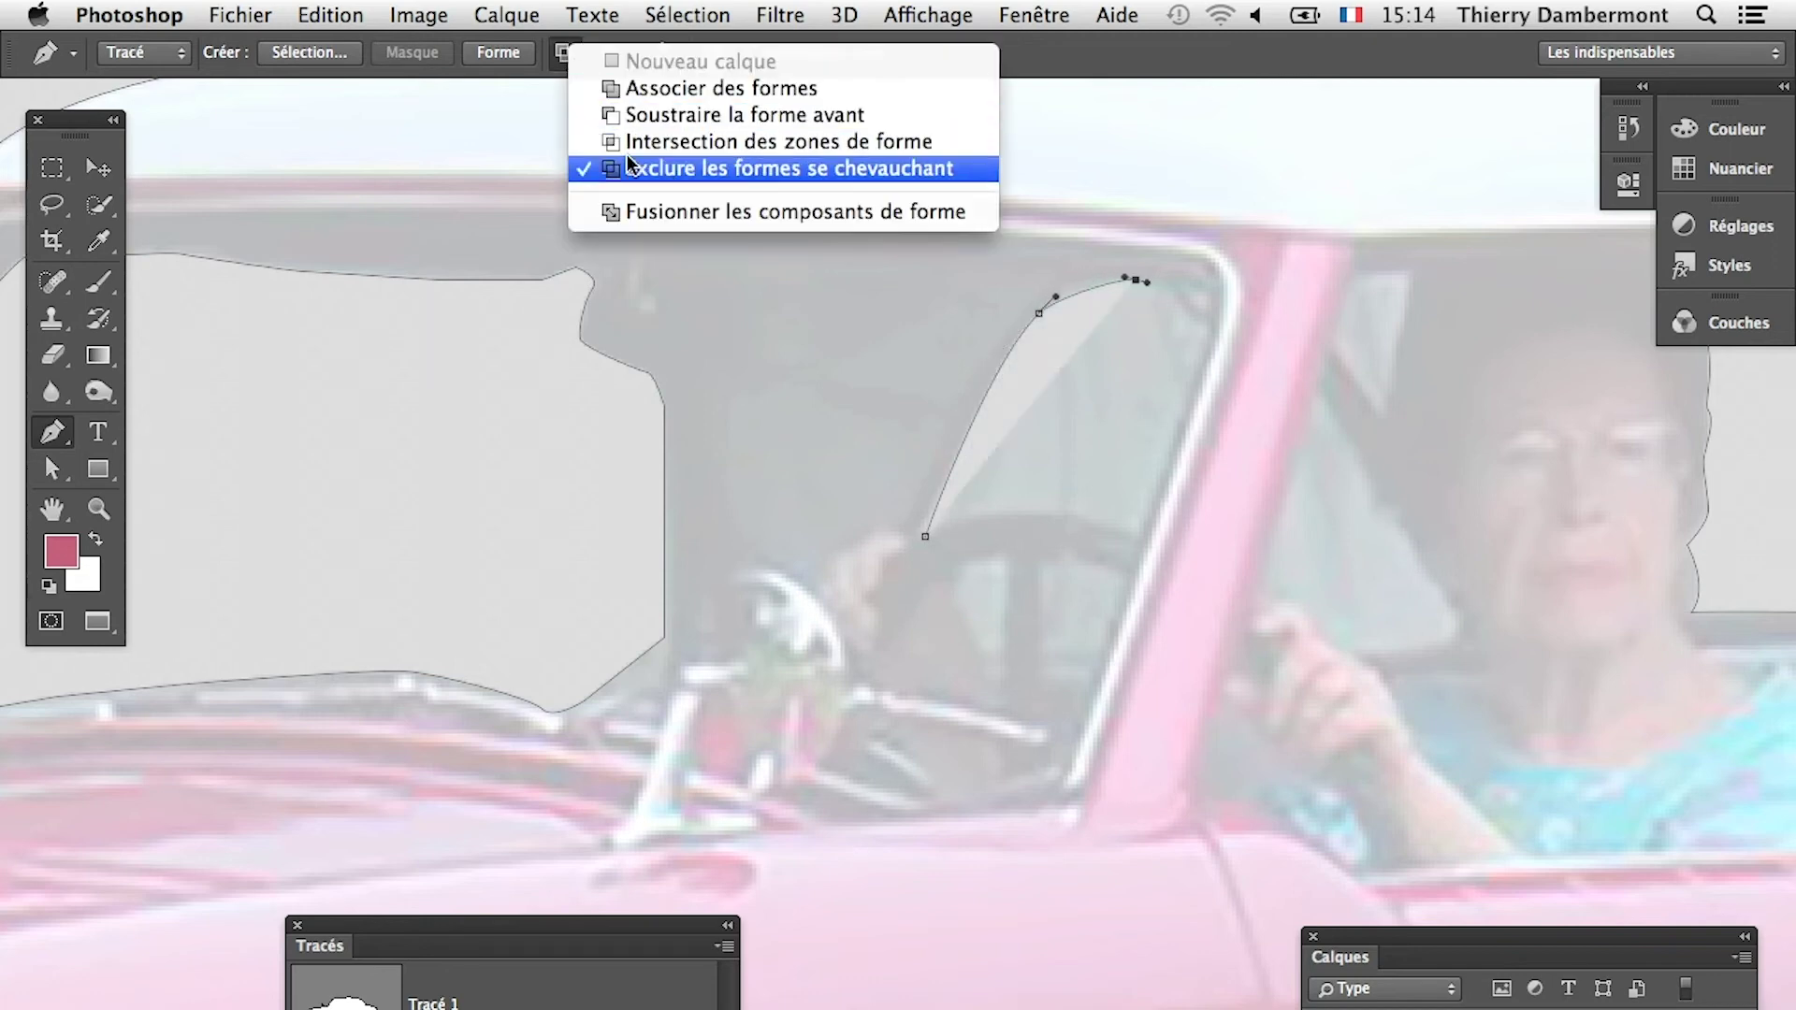
{"action": "left_click", "coordinate": [633, 91]}
{"action": "left_click", "coordinate": [1186, 305]}
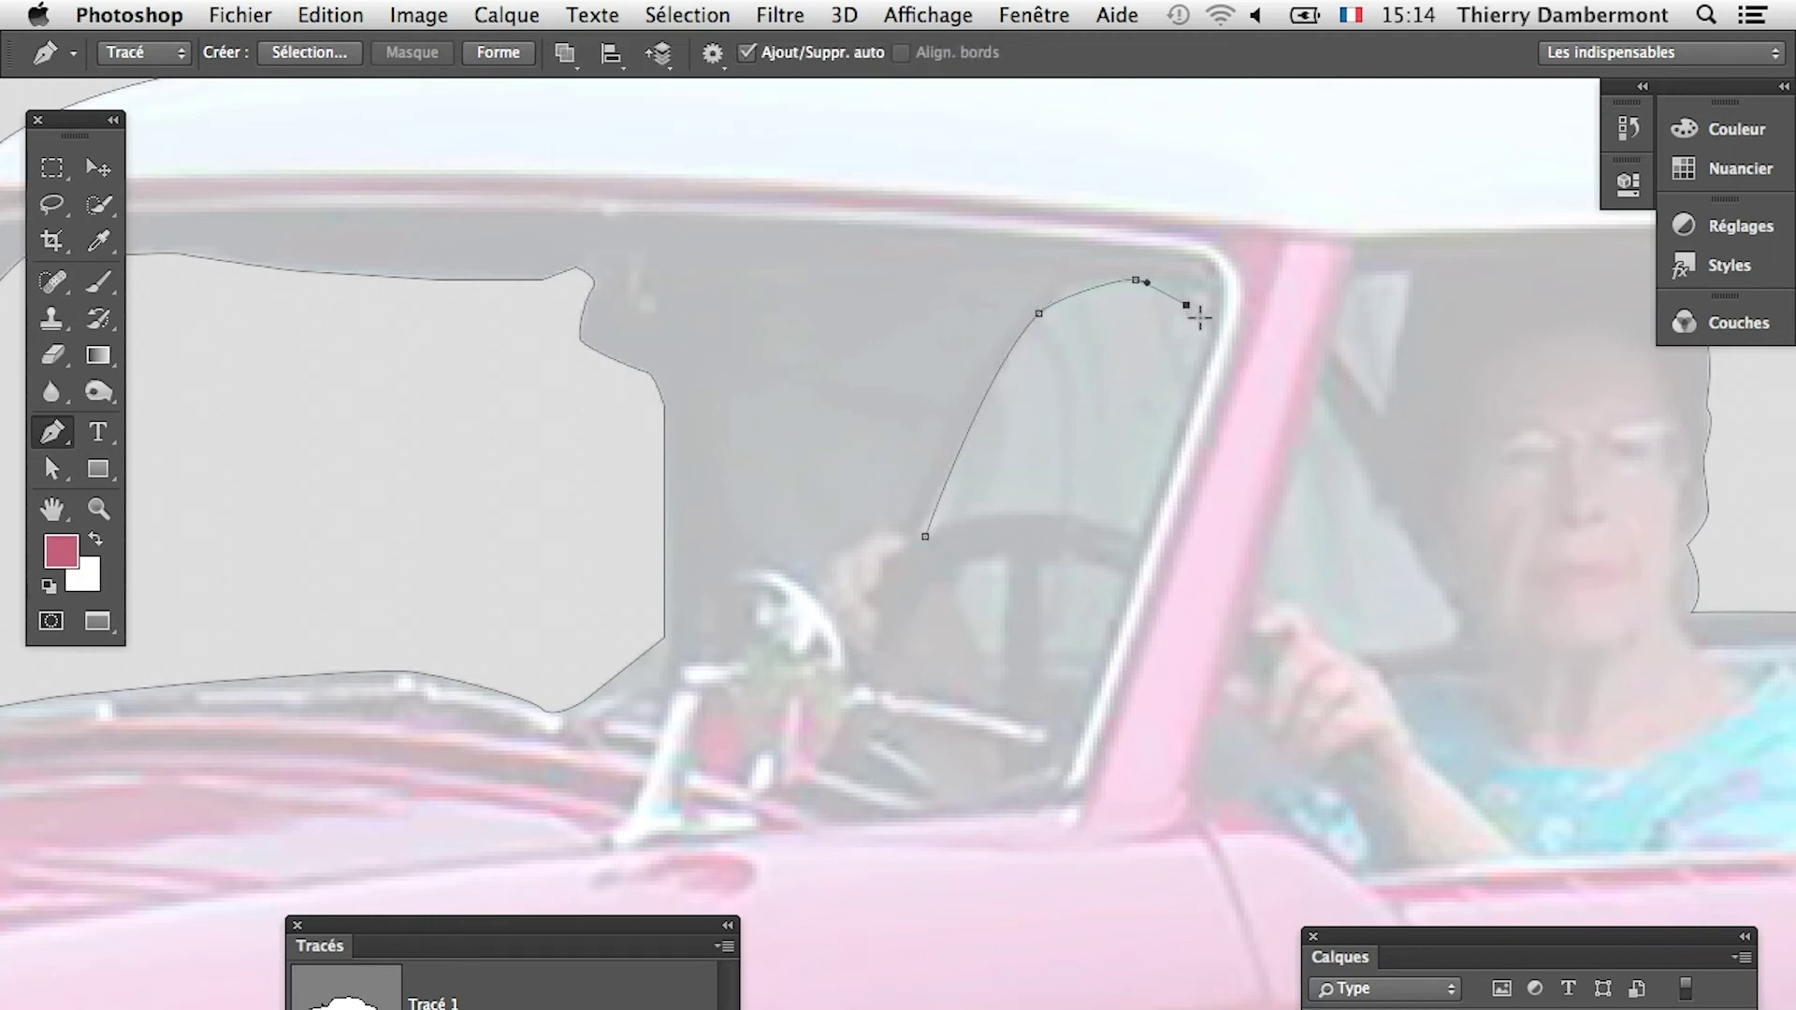
{"action": "left_click", "coordinate": [1147, 535]}
{"action": "left_click_drag", "start_coordinate": [1033, 511], "coordinate": [1072, 504]}
Step: Trace two closed paths around the small openings between the steering wheel's spokes
{"action": "scroll", "coordinate": [935, 590], "scroll_direction": "up", "scroll_amount": 2}
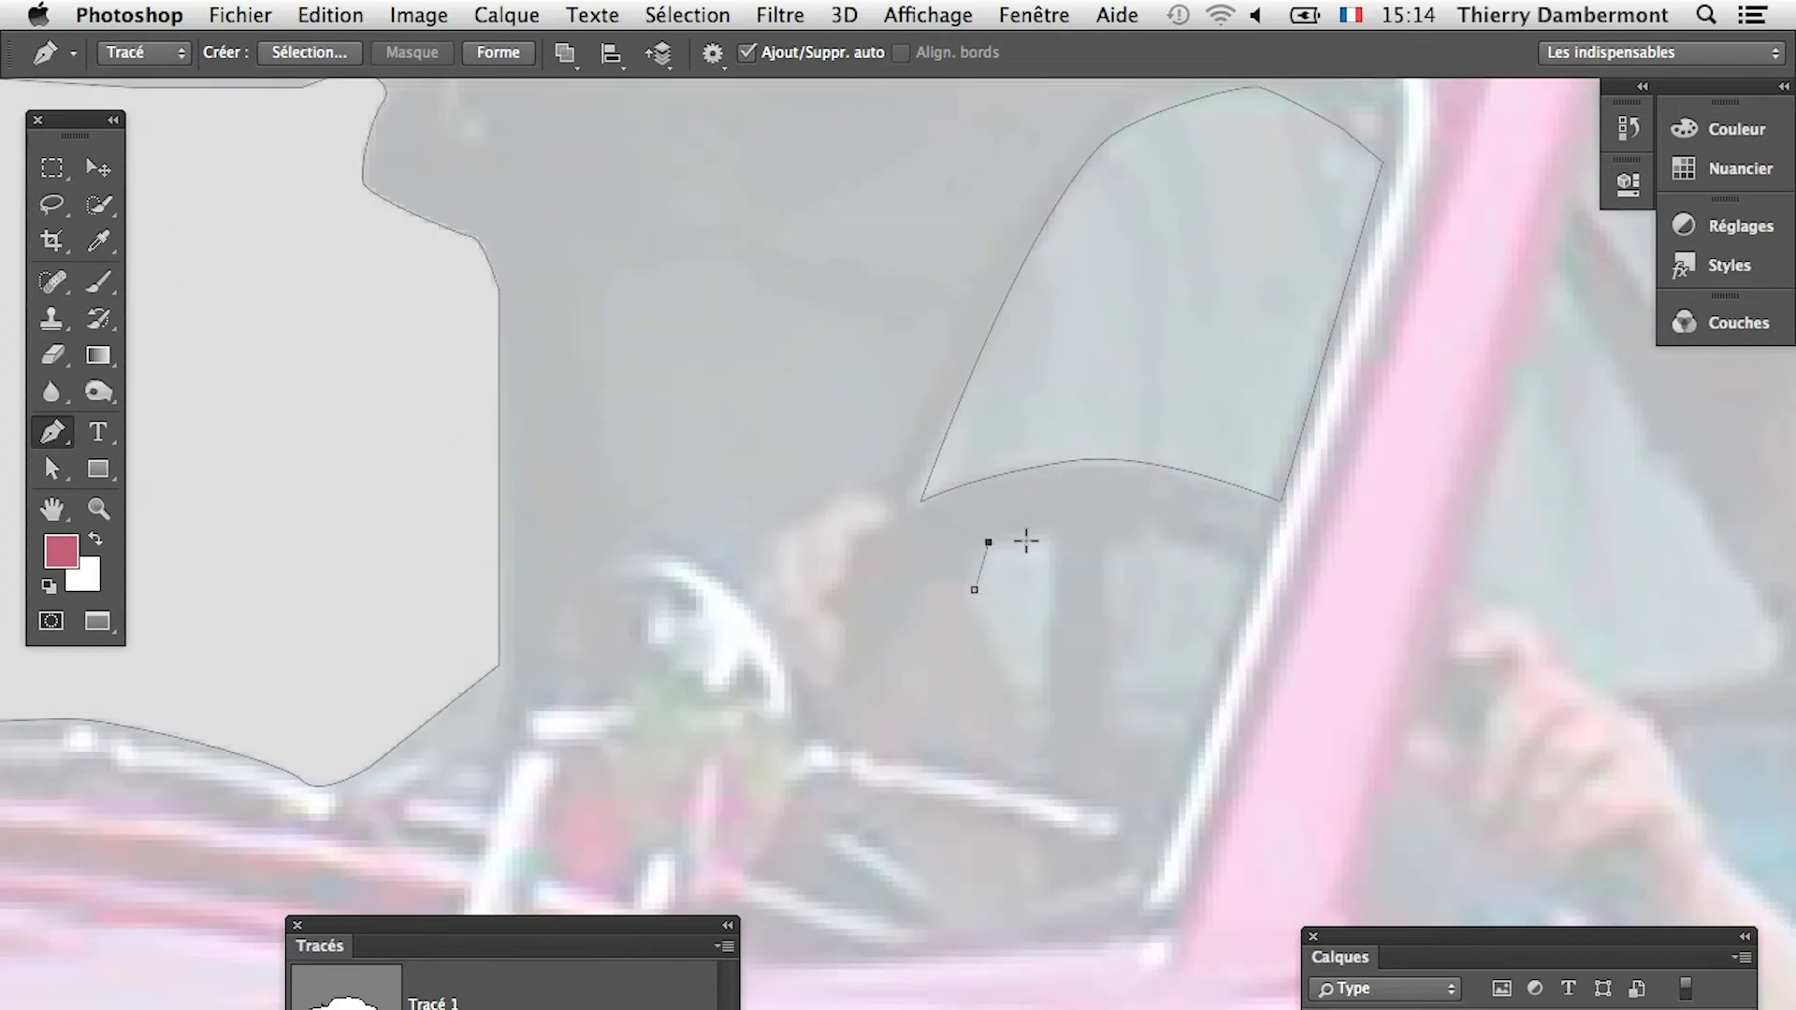
{"action": "left_click", "coordinate": [1049, 688]}
{"action": "left_click_drag", "start_coordinate": [974, 599], "coordinate": [957, 582]}
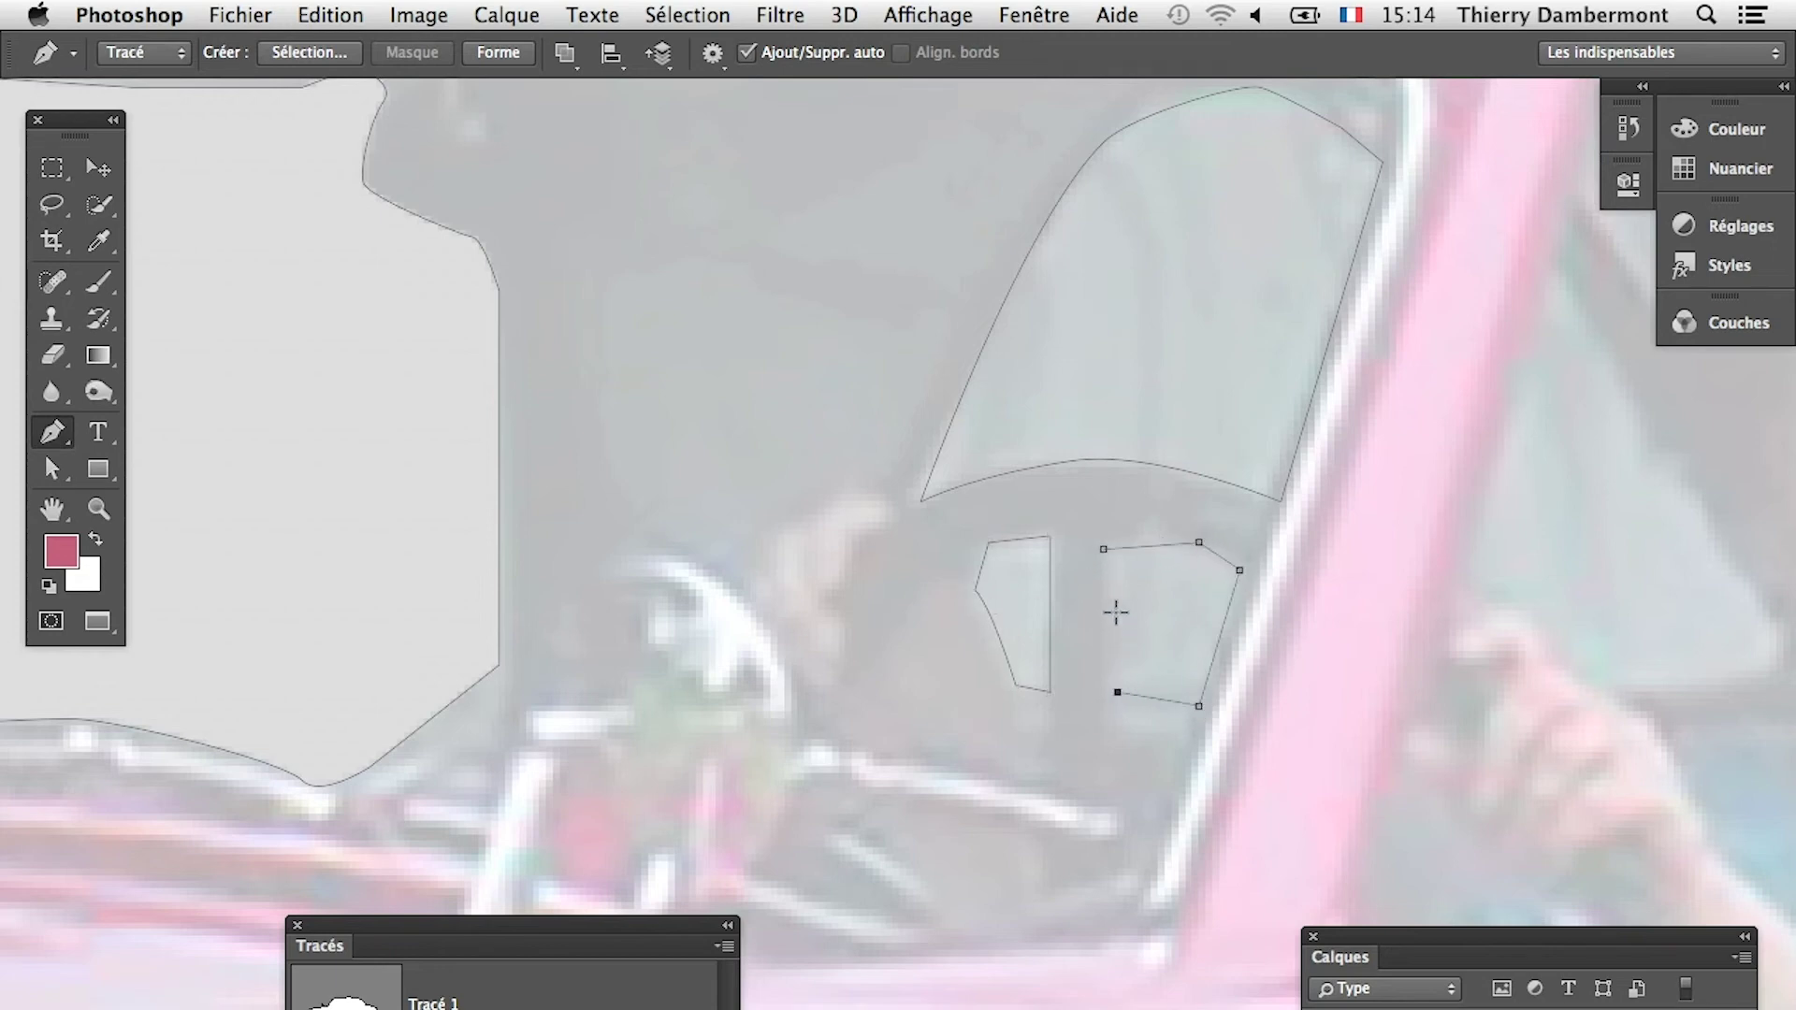
{"action": "left_click", "coordinate": [1104, 551]}
Step: Trace a closed path around the clear glass between the windscreen pillar and the driver, following the contour of her hand
{"action": "left_click_drag", "start_coordinate": [1115, 565], "coordinate": [698, 605]}
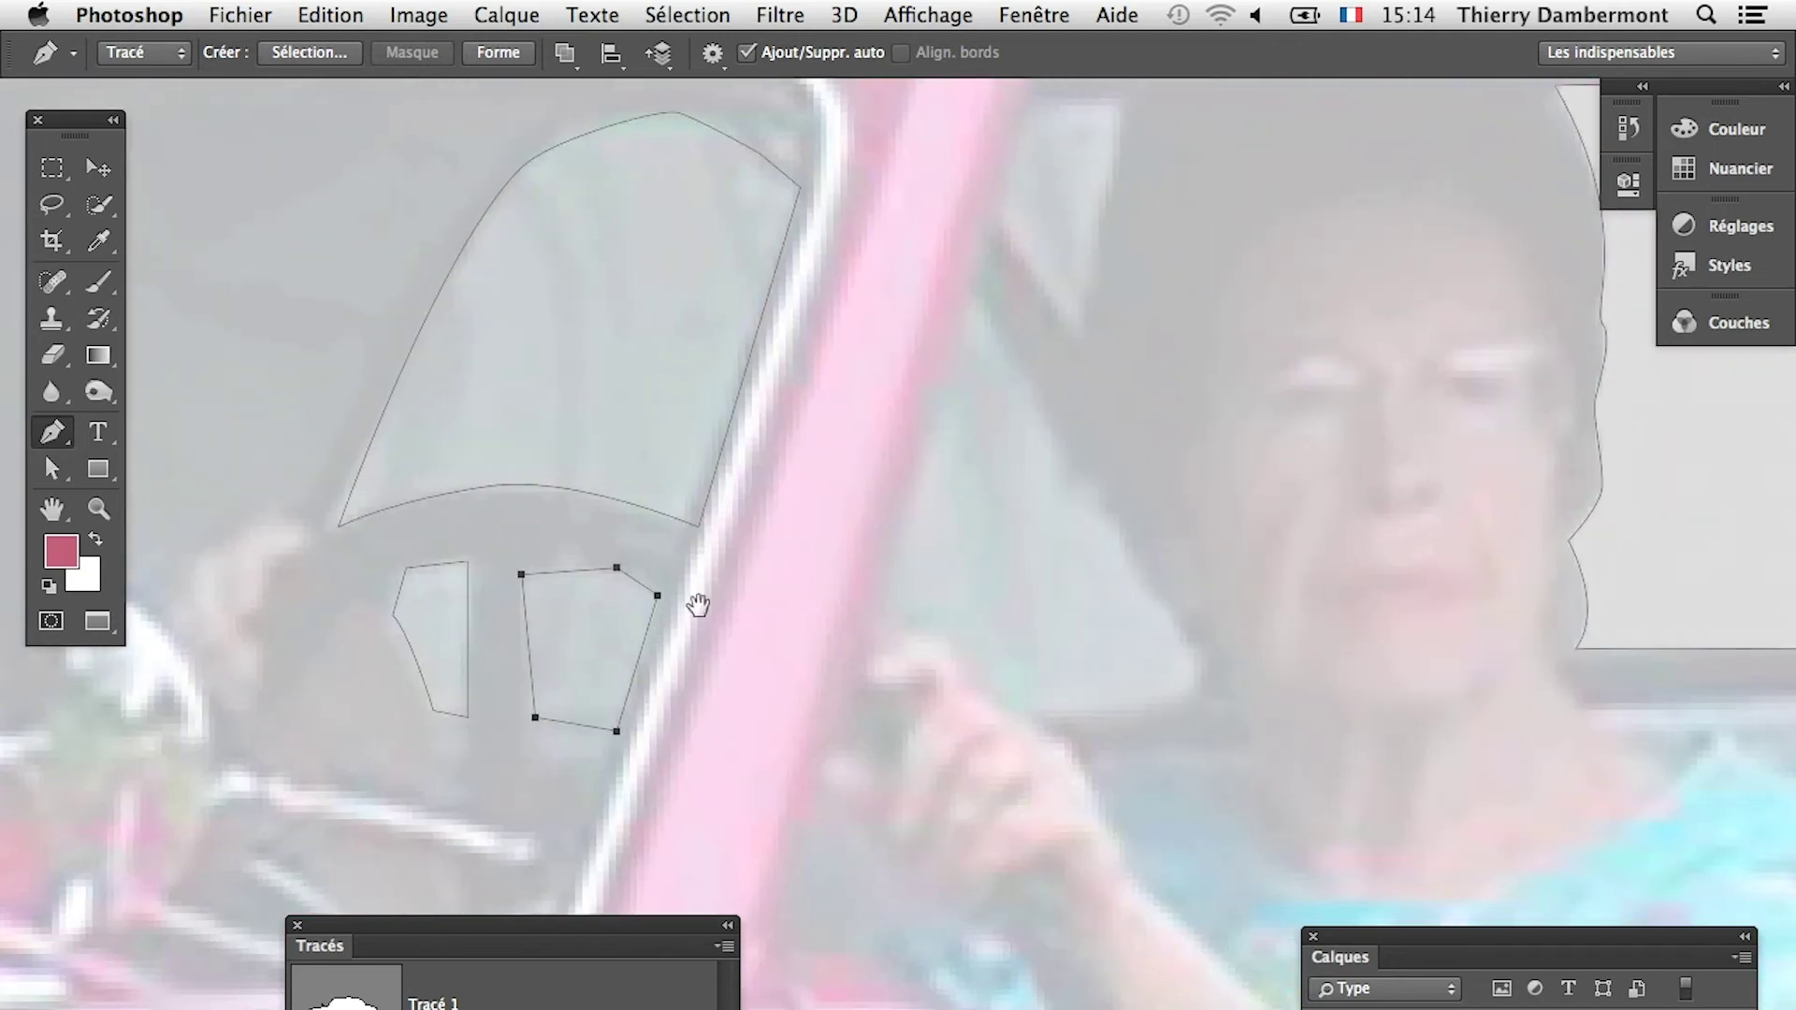
{"action": "left_click", "coordinate": [971, 288]}
{"action": "left_click", "coordinate": [1079, 477]}
{"action": "left_click_drag", "start_coordinate": [1133, 561], "coordinate": [1147, 579]}
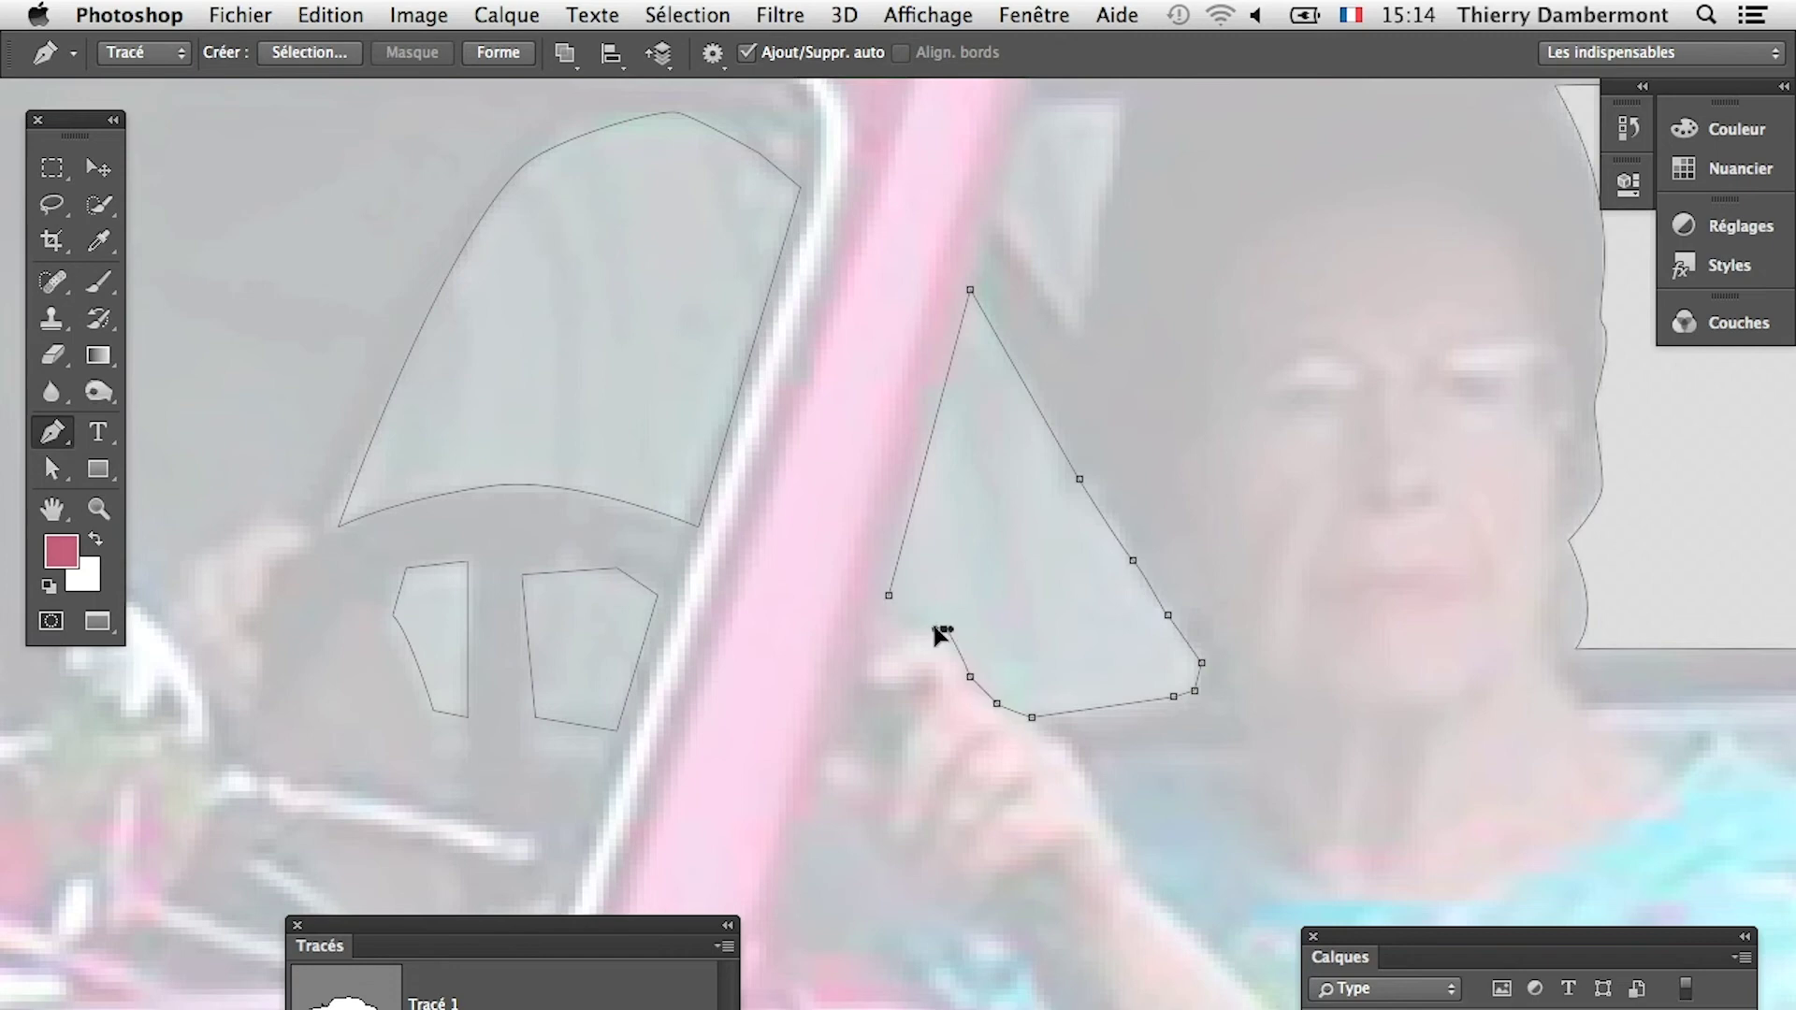
{"action": "left_click_drag", "start_coordinate": [934, 628], "coordinate": [908, 625]}
{"action": "left_click", "coordinate": [888, 597]}
Step: Trace a closed path around the small wedge of glass between the pillar's upper end and the driver's head
{"action": "scroll", "coordinate": [1010, 574], "scroll_direction": "up", "scroll_amount": 5}
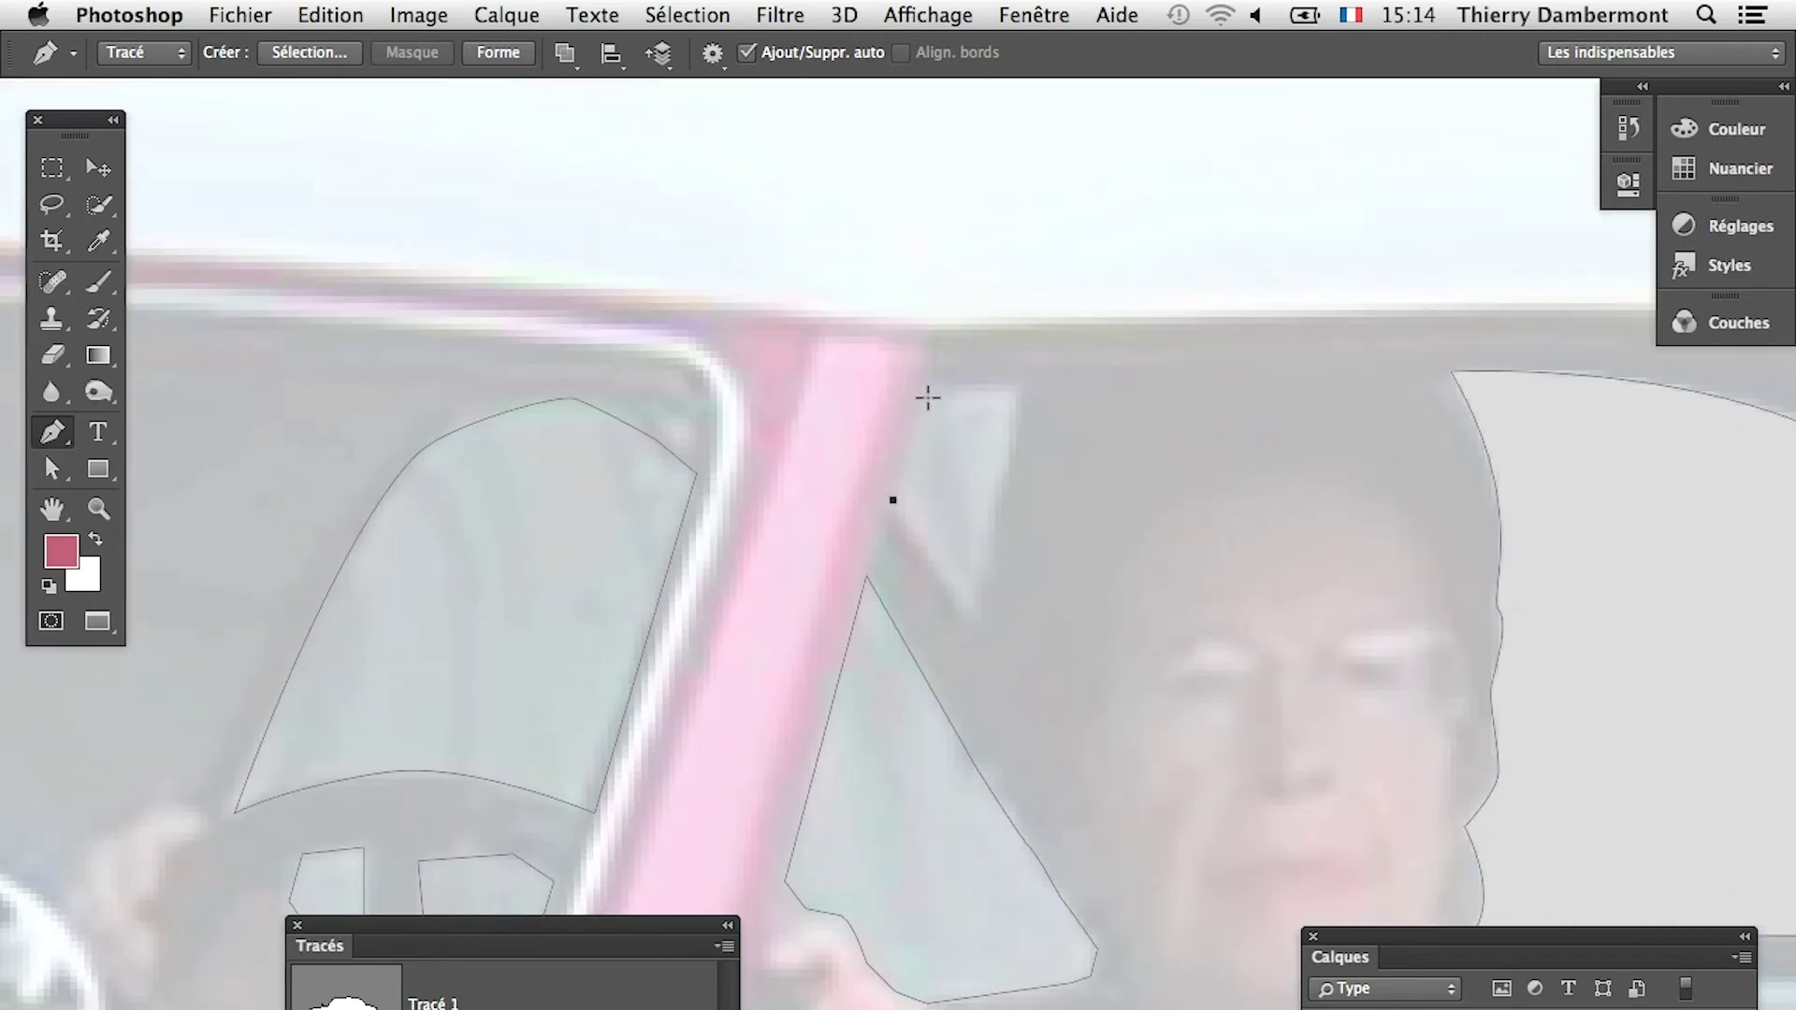
{"action": "left_click", "coordinate": [1022, 391]}
{"action": "left_click", "coordinate": [893, 503]}
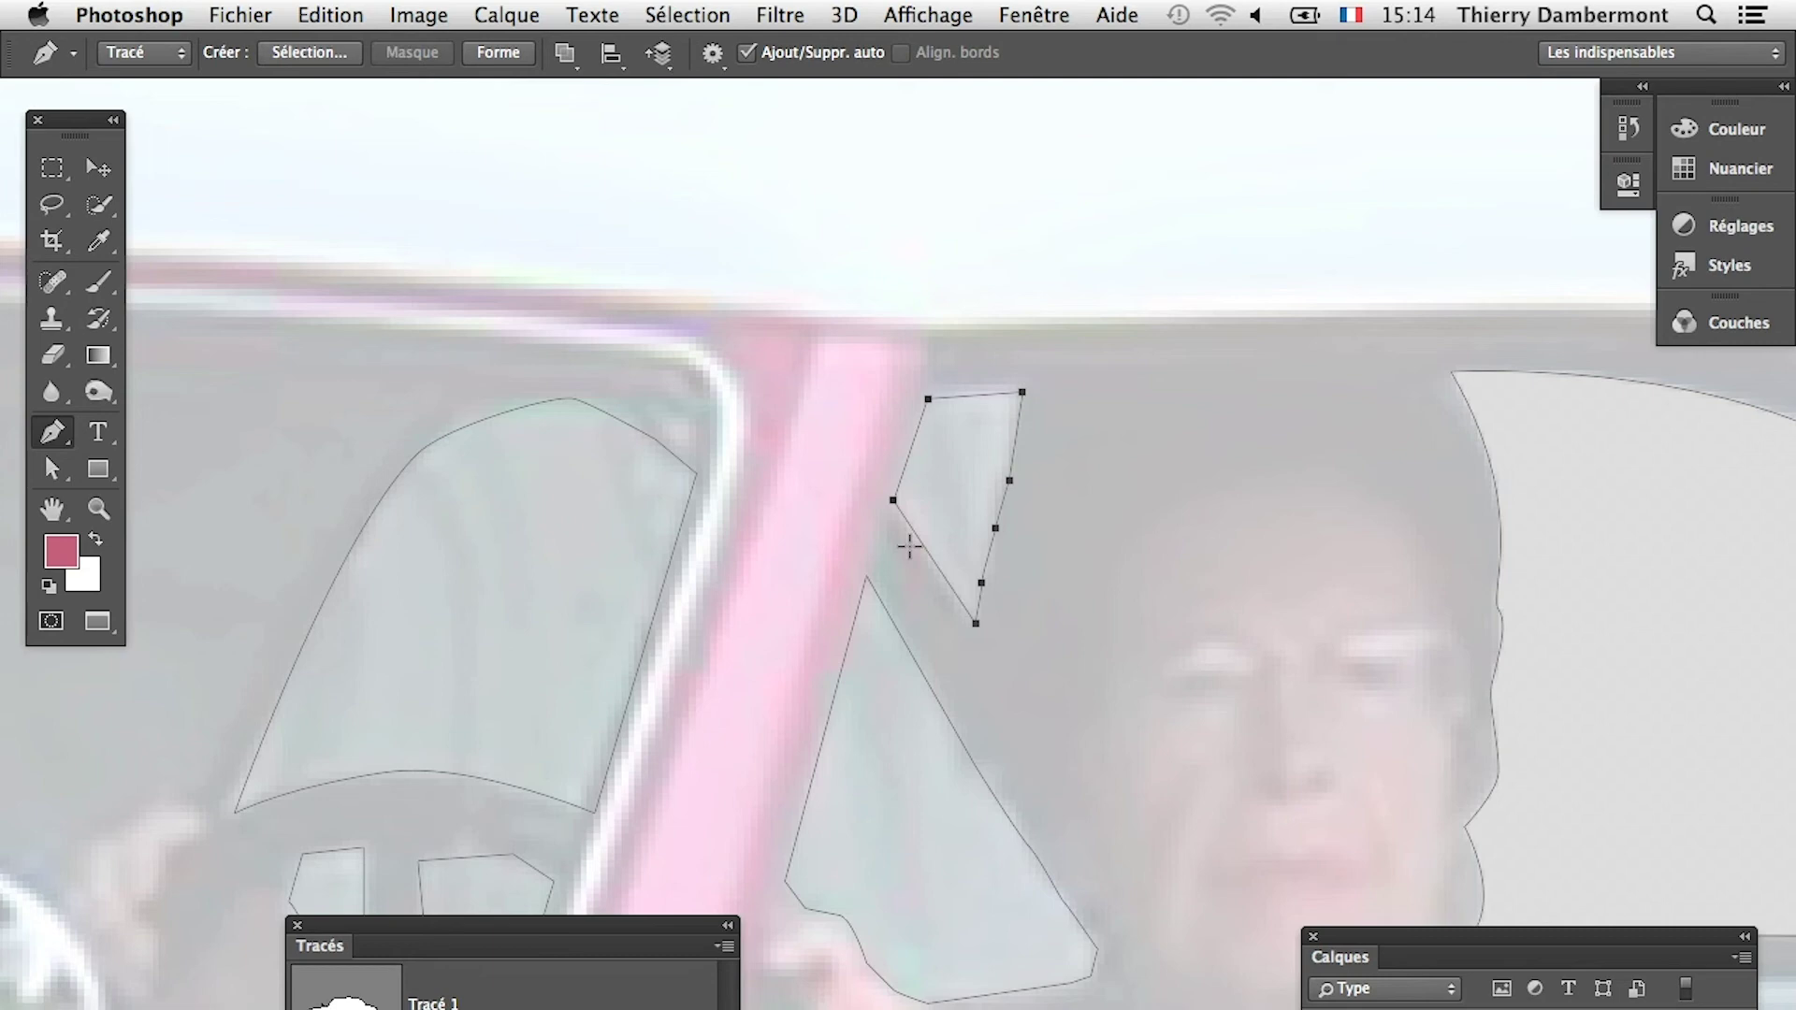
Step: Select the five new glass paths, set them to Exclure les formes se chevauchant and hide the path outline to see the whole car
{"action": "left_click", "coordinate": [1022, 649], "text": "alt"}
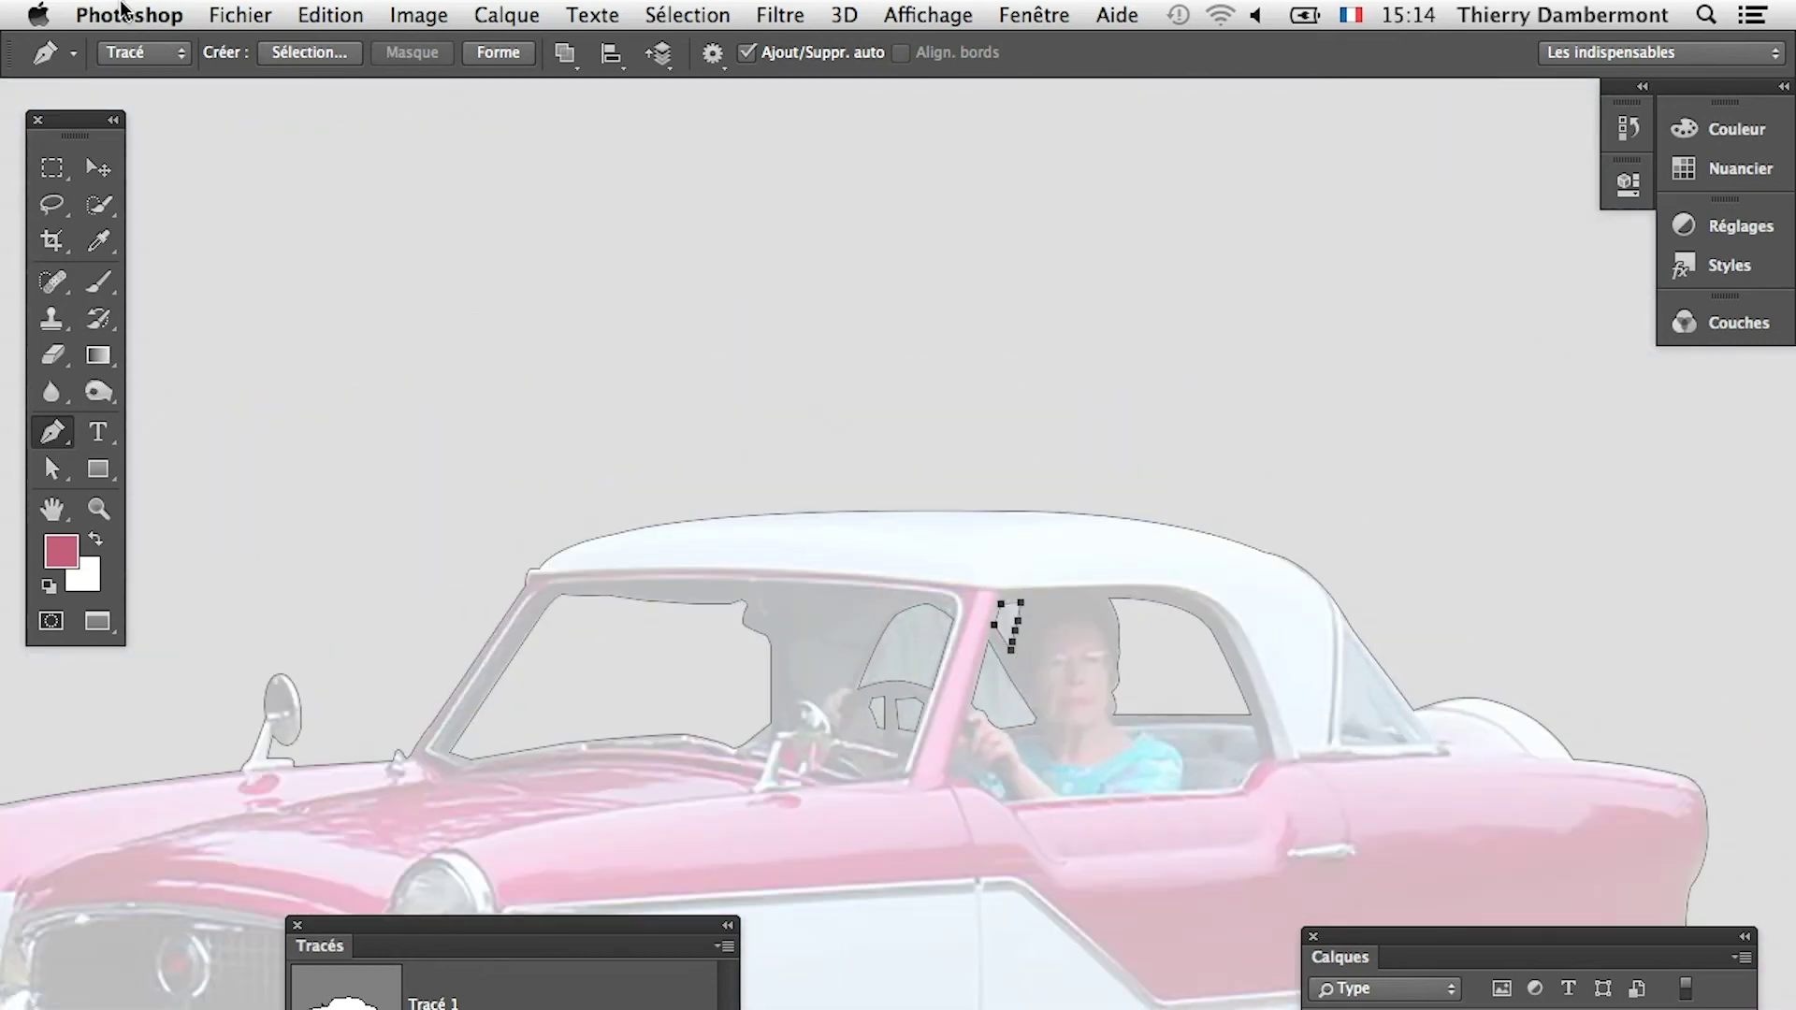
{"action": "left_click_drag", "start_coordinate": [833, 564], "coordinate": [1087, 789]}
{"action": "left_click", "coordinate": [566, 54]}
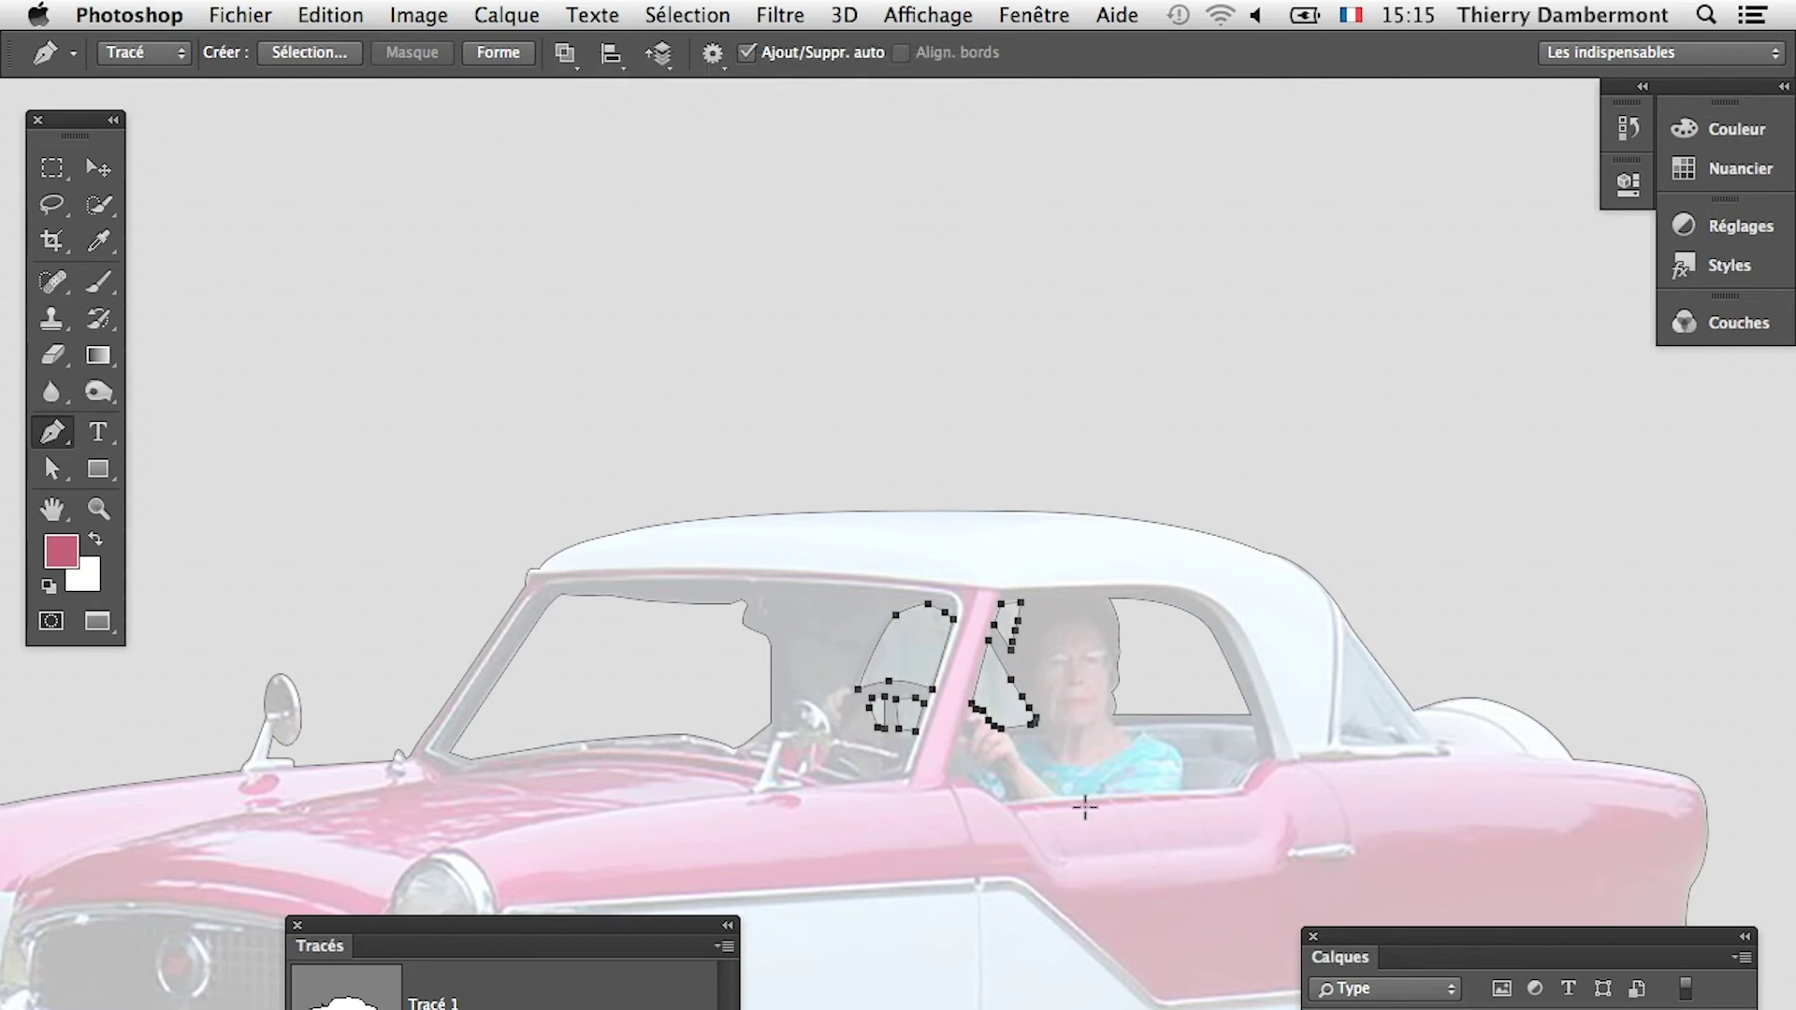
{"action": "left_click", "coordinate": [1010, 739]}
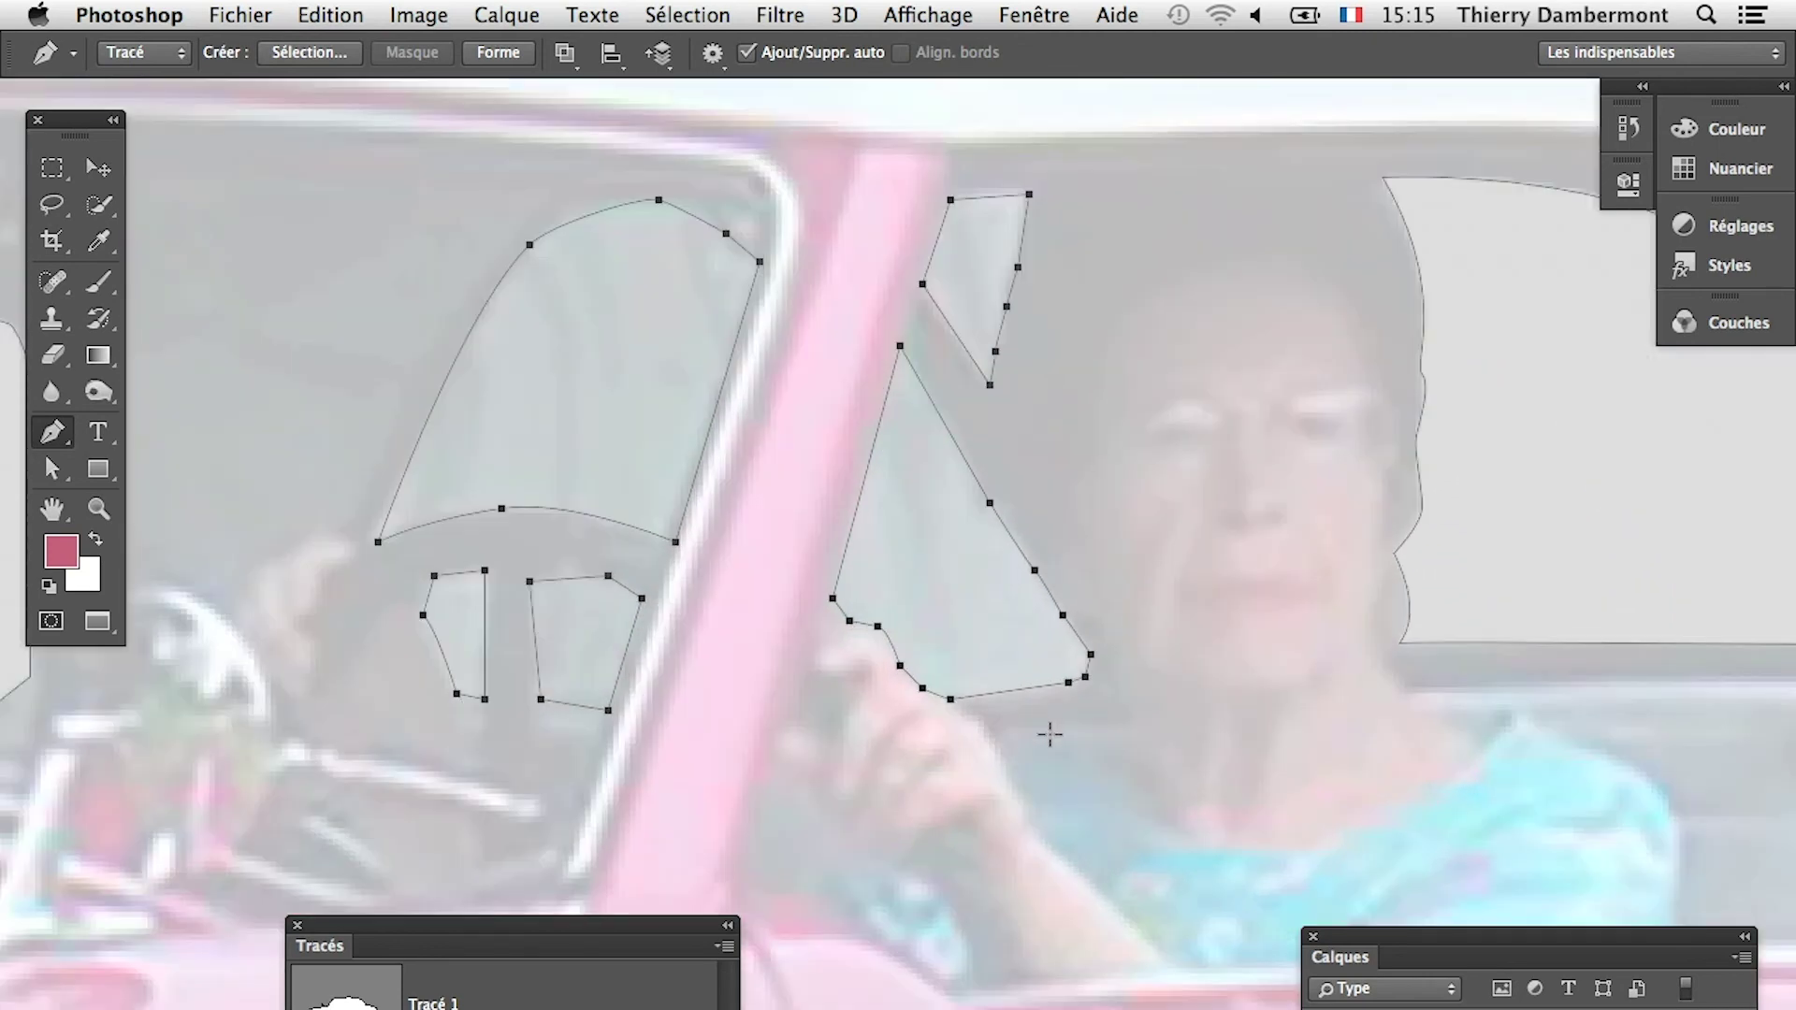
{"action": "left_click", "coordinate": [1122, 594], "text": "super"}
{"action": "left_click_drag", "start_coordinate": [318, 143], "coordinate": [1156, 769]}
{"action": "left_click_drag", "start_coordinate": [316, 140], "coordinate": [1168, 784]}
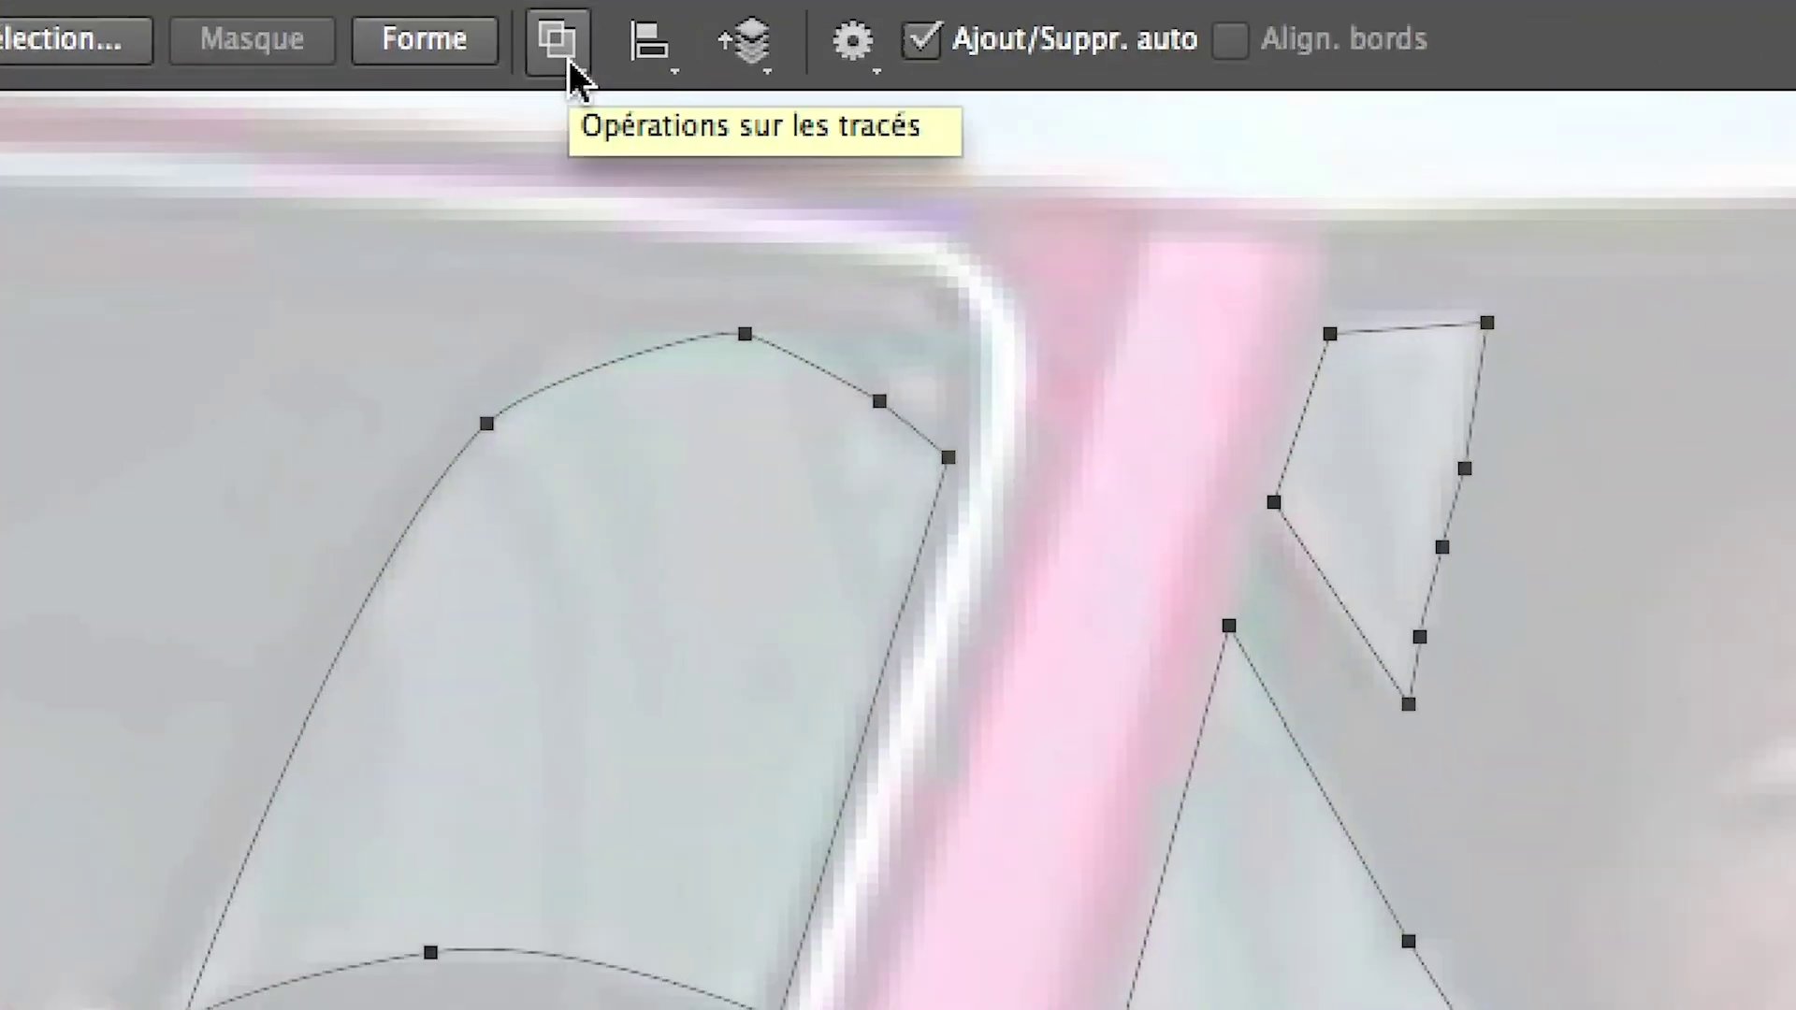
{"action": "left_click", "coordinate": [567, 56]}
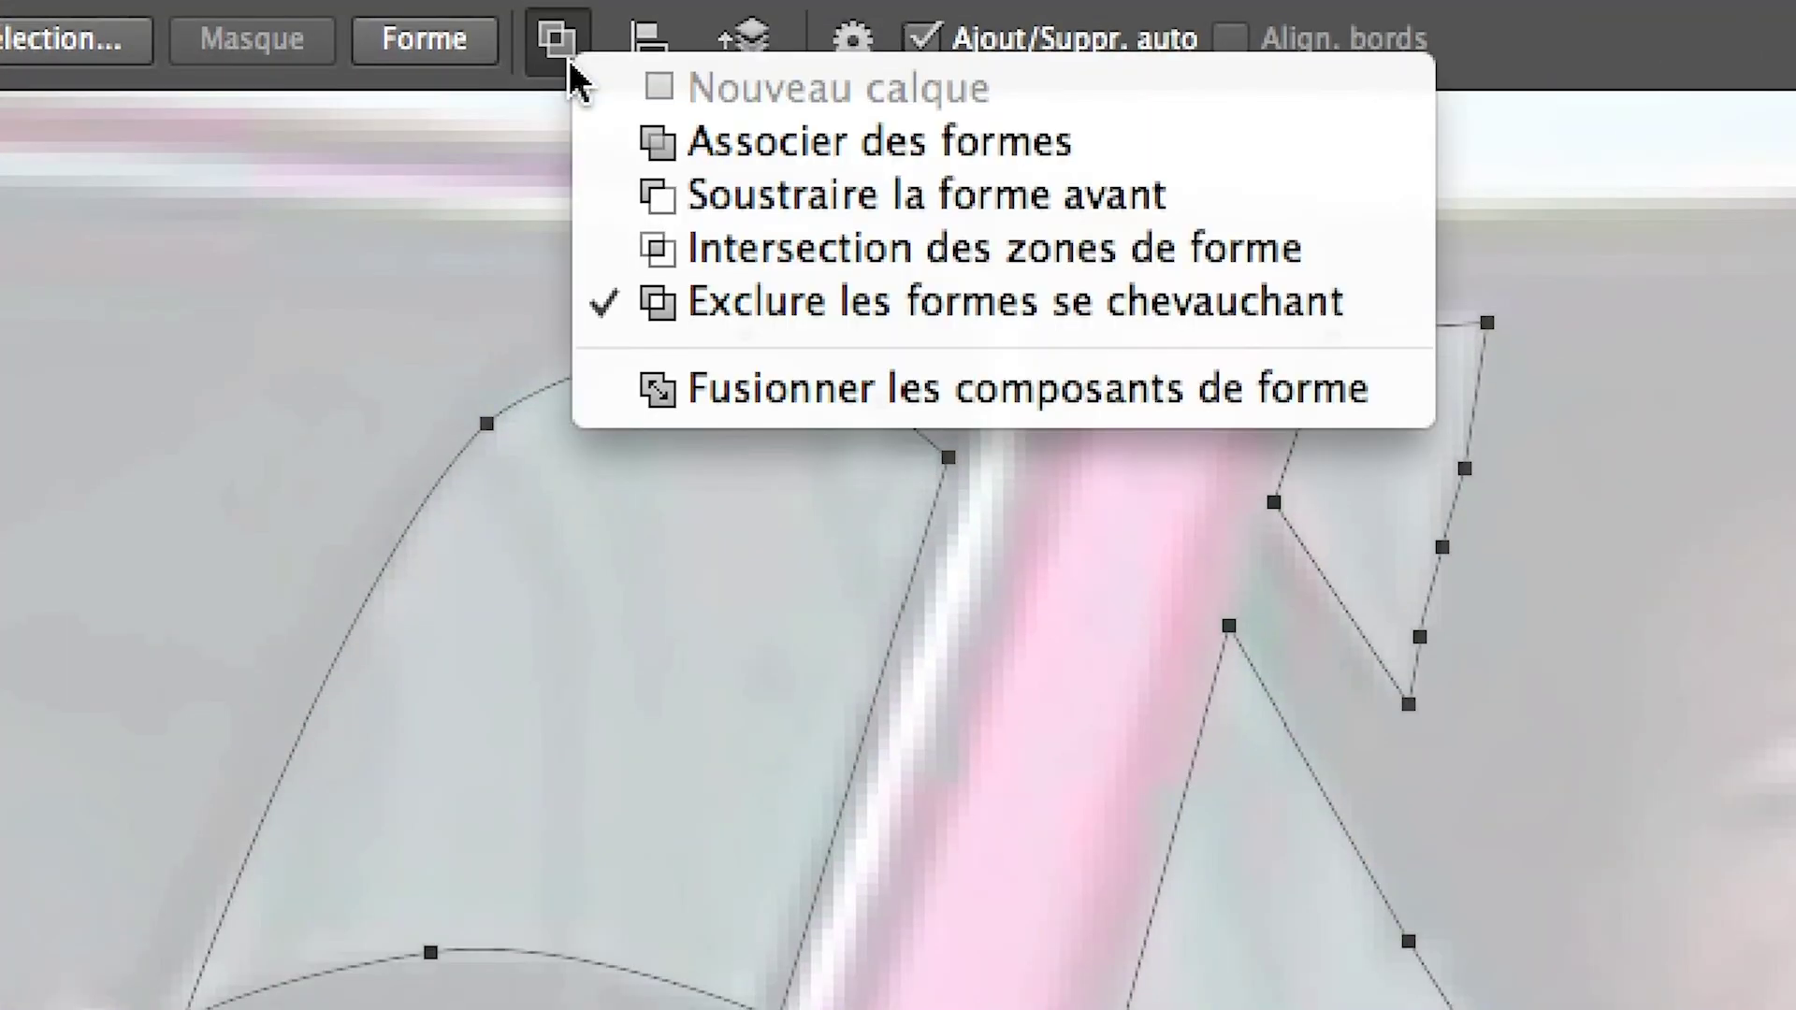
{"action": "left_click", "coordinate": [601, 161]}
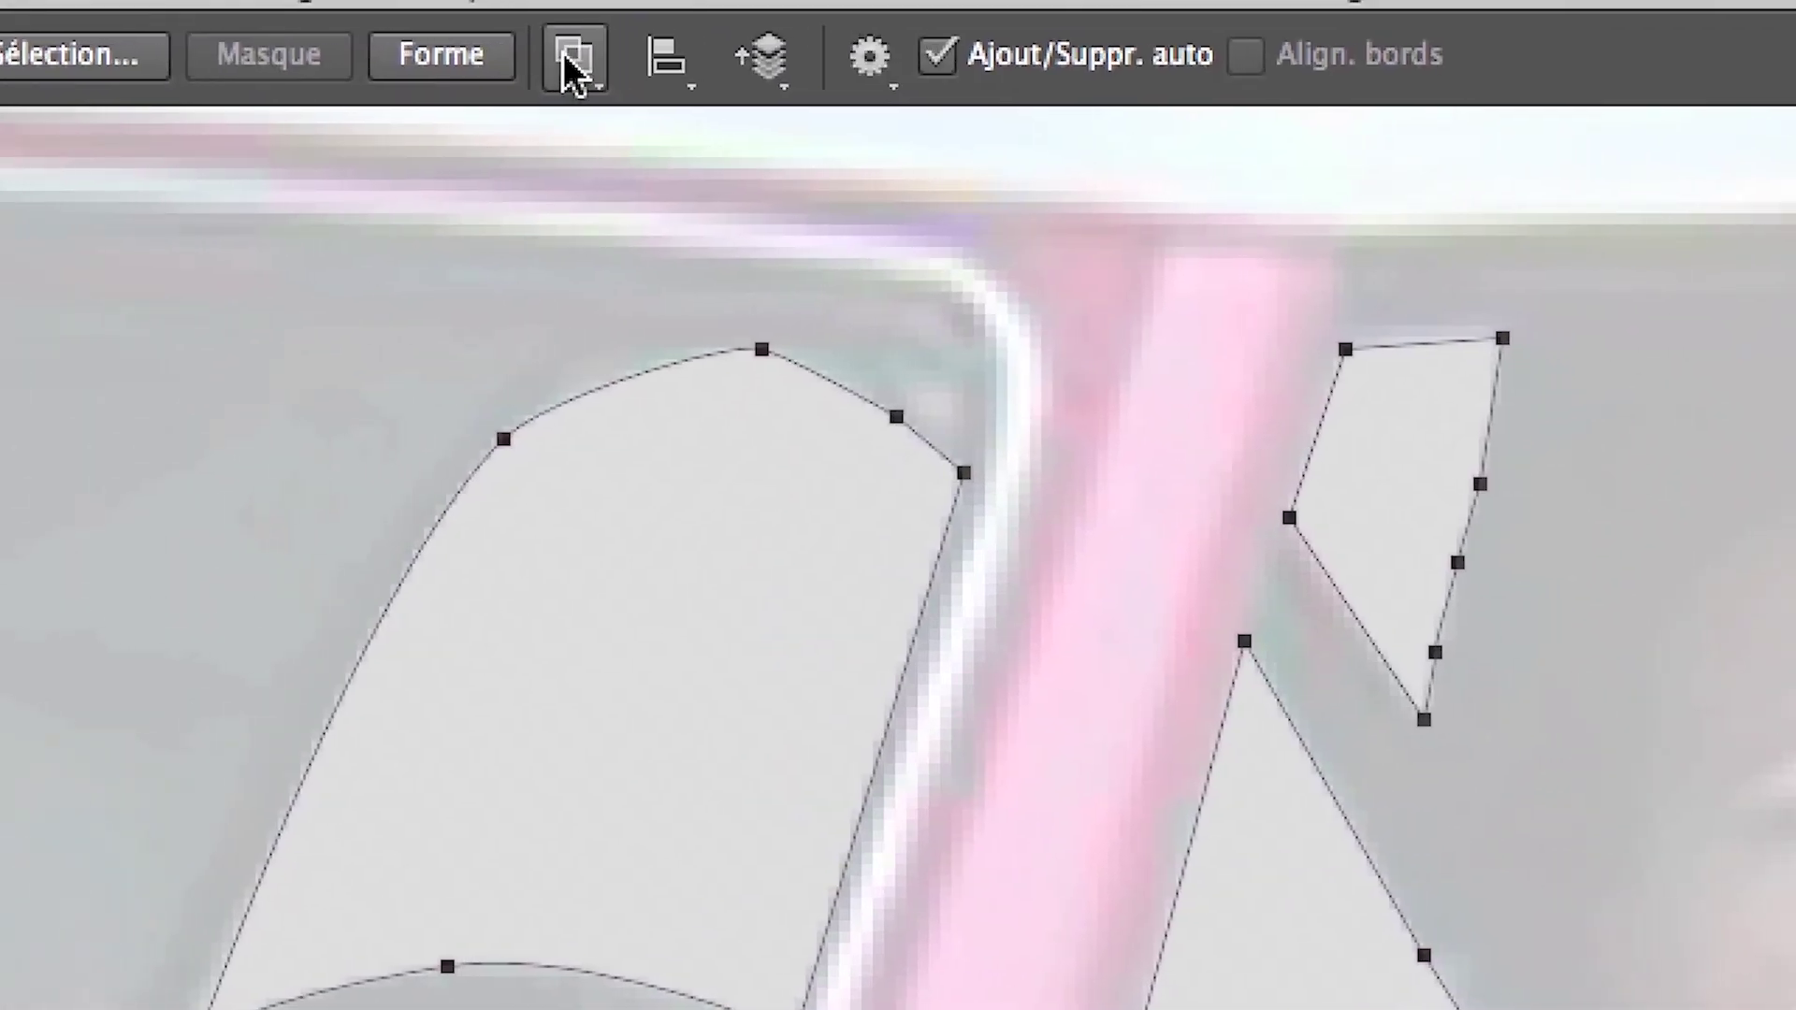
{"action": "left_click", "coordinate": [568, 60]}
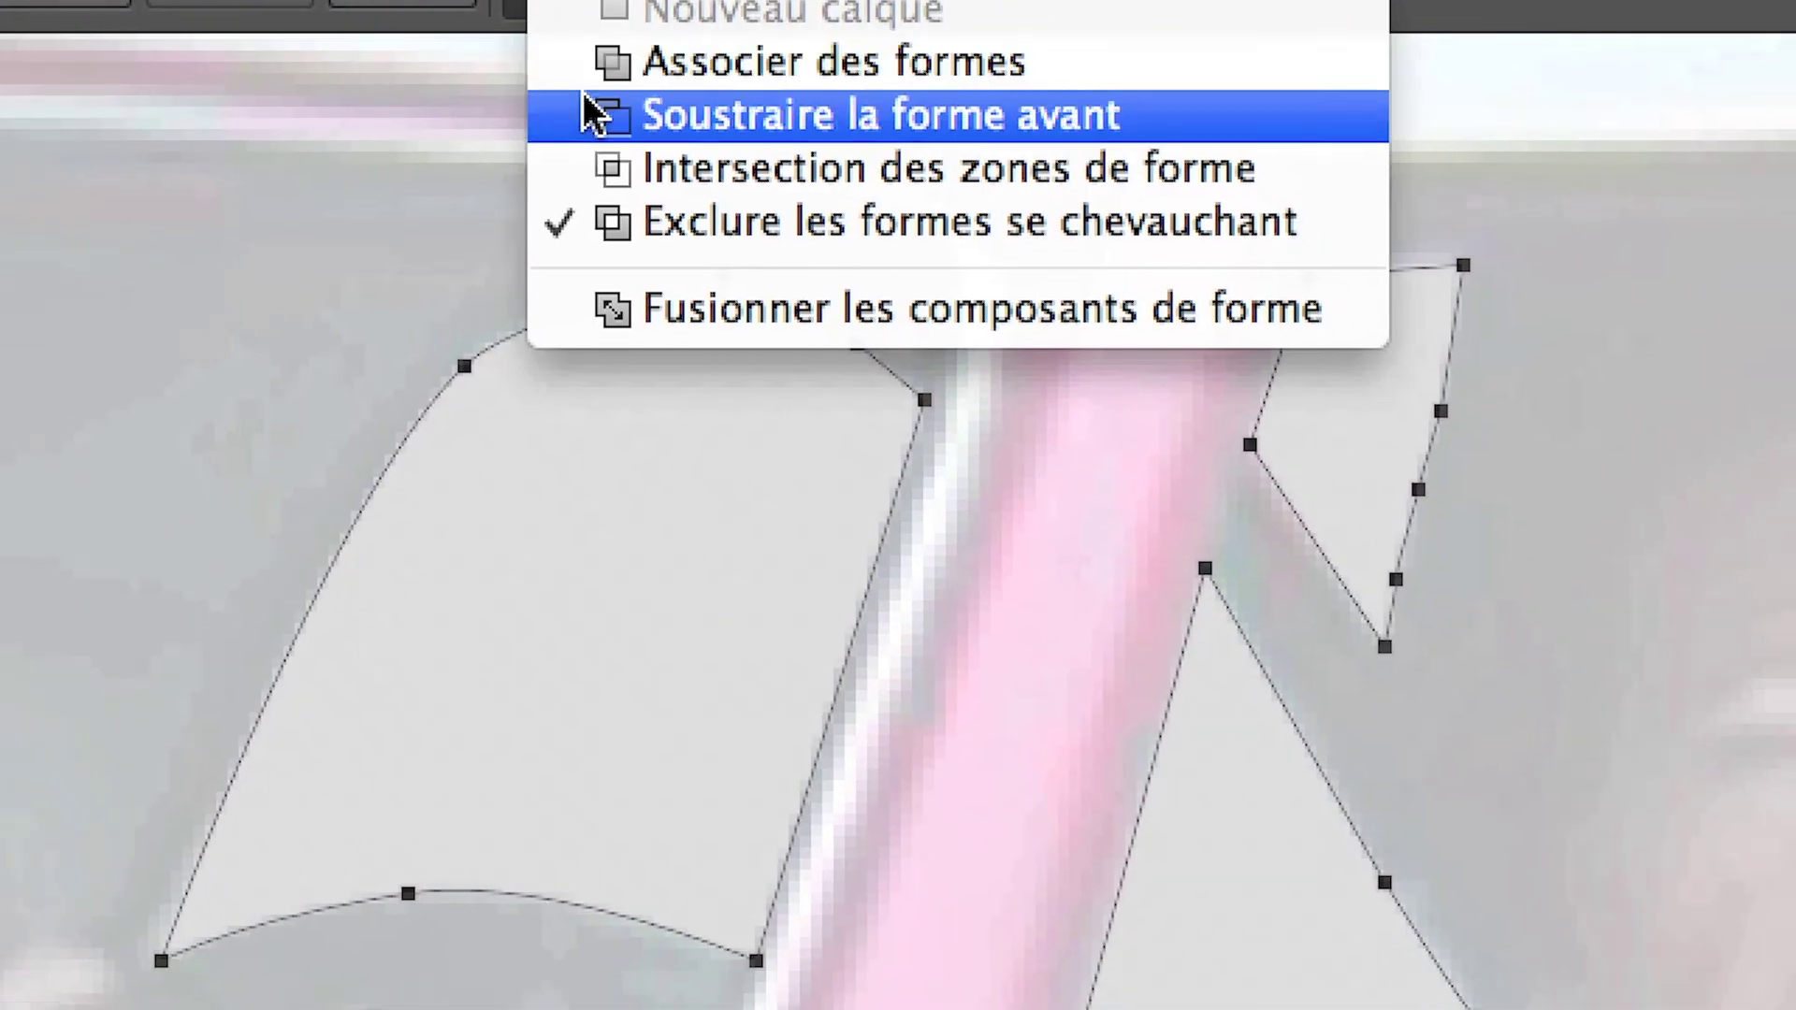
{"action": "left_click", "coordinate": [608, 225]}
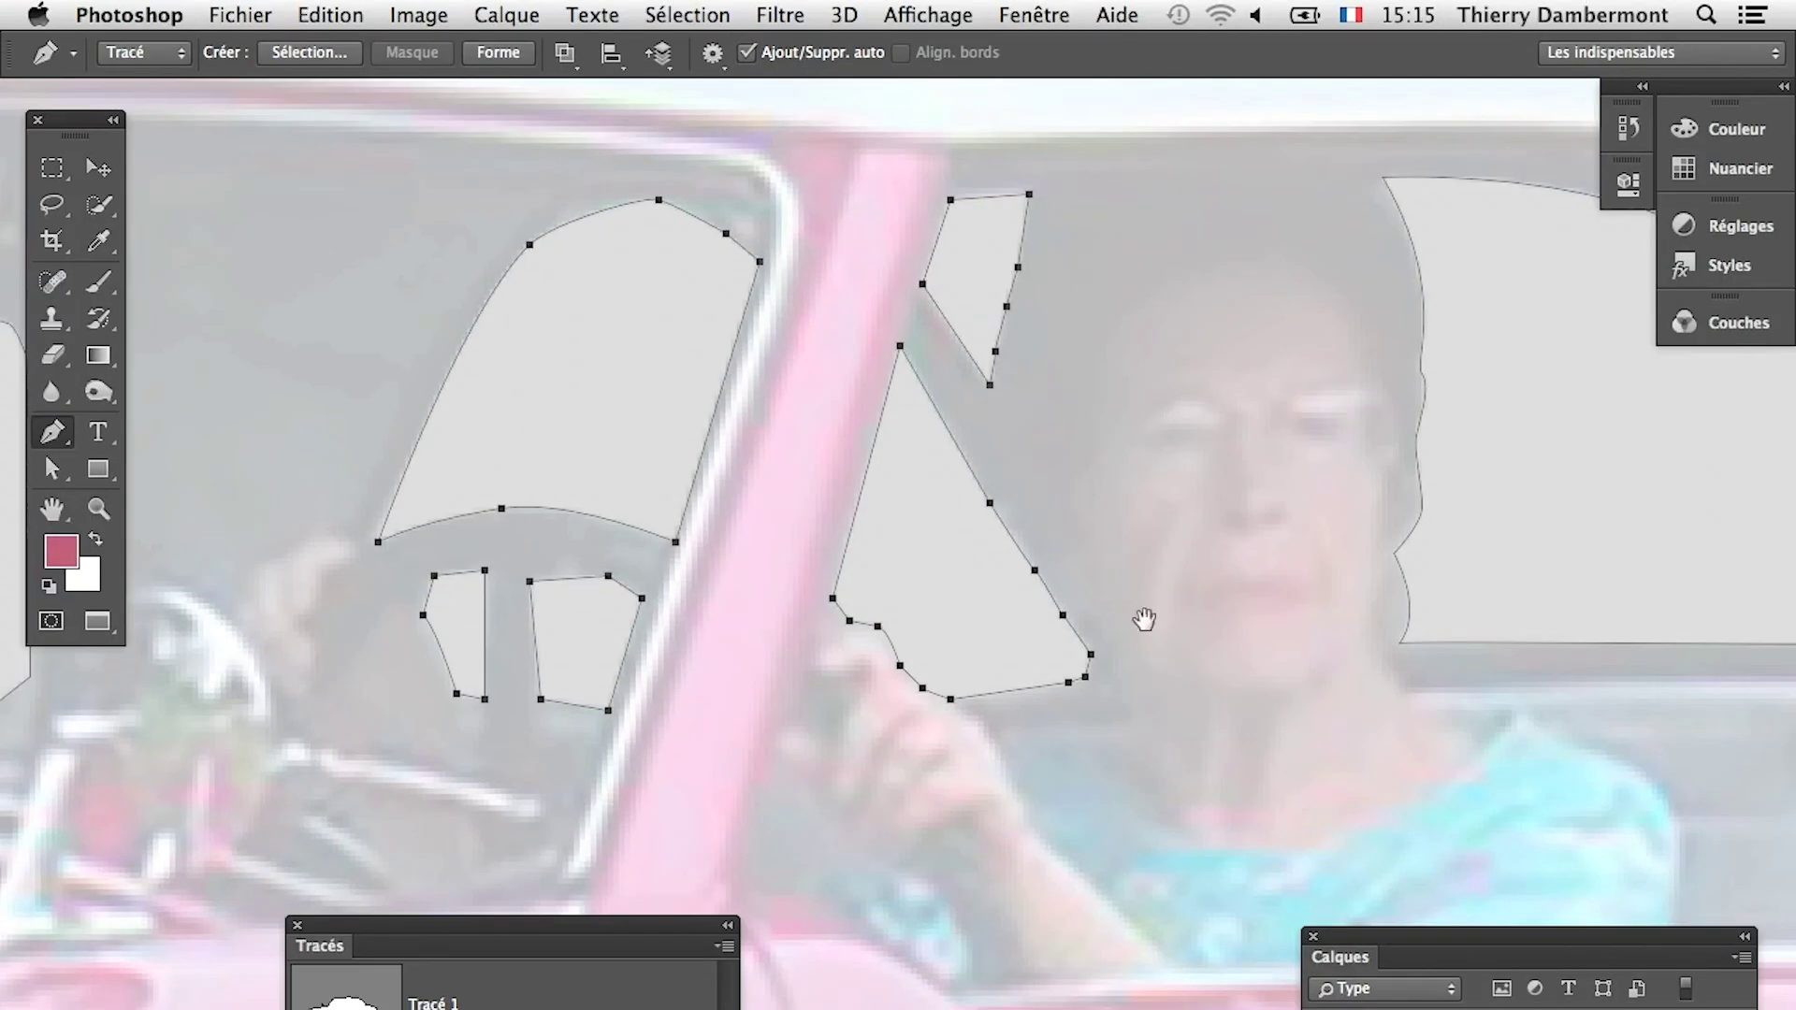
{"action": "scroll", "coordinate": [1495, 917], "scroll_direction": "down", "scroll_amount": 3}
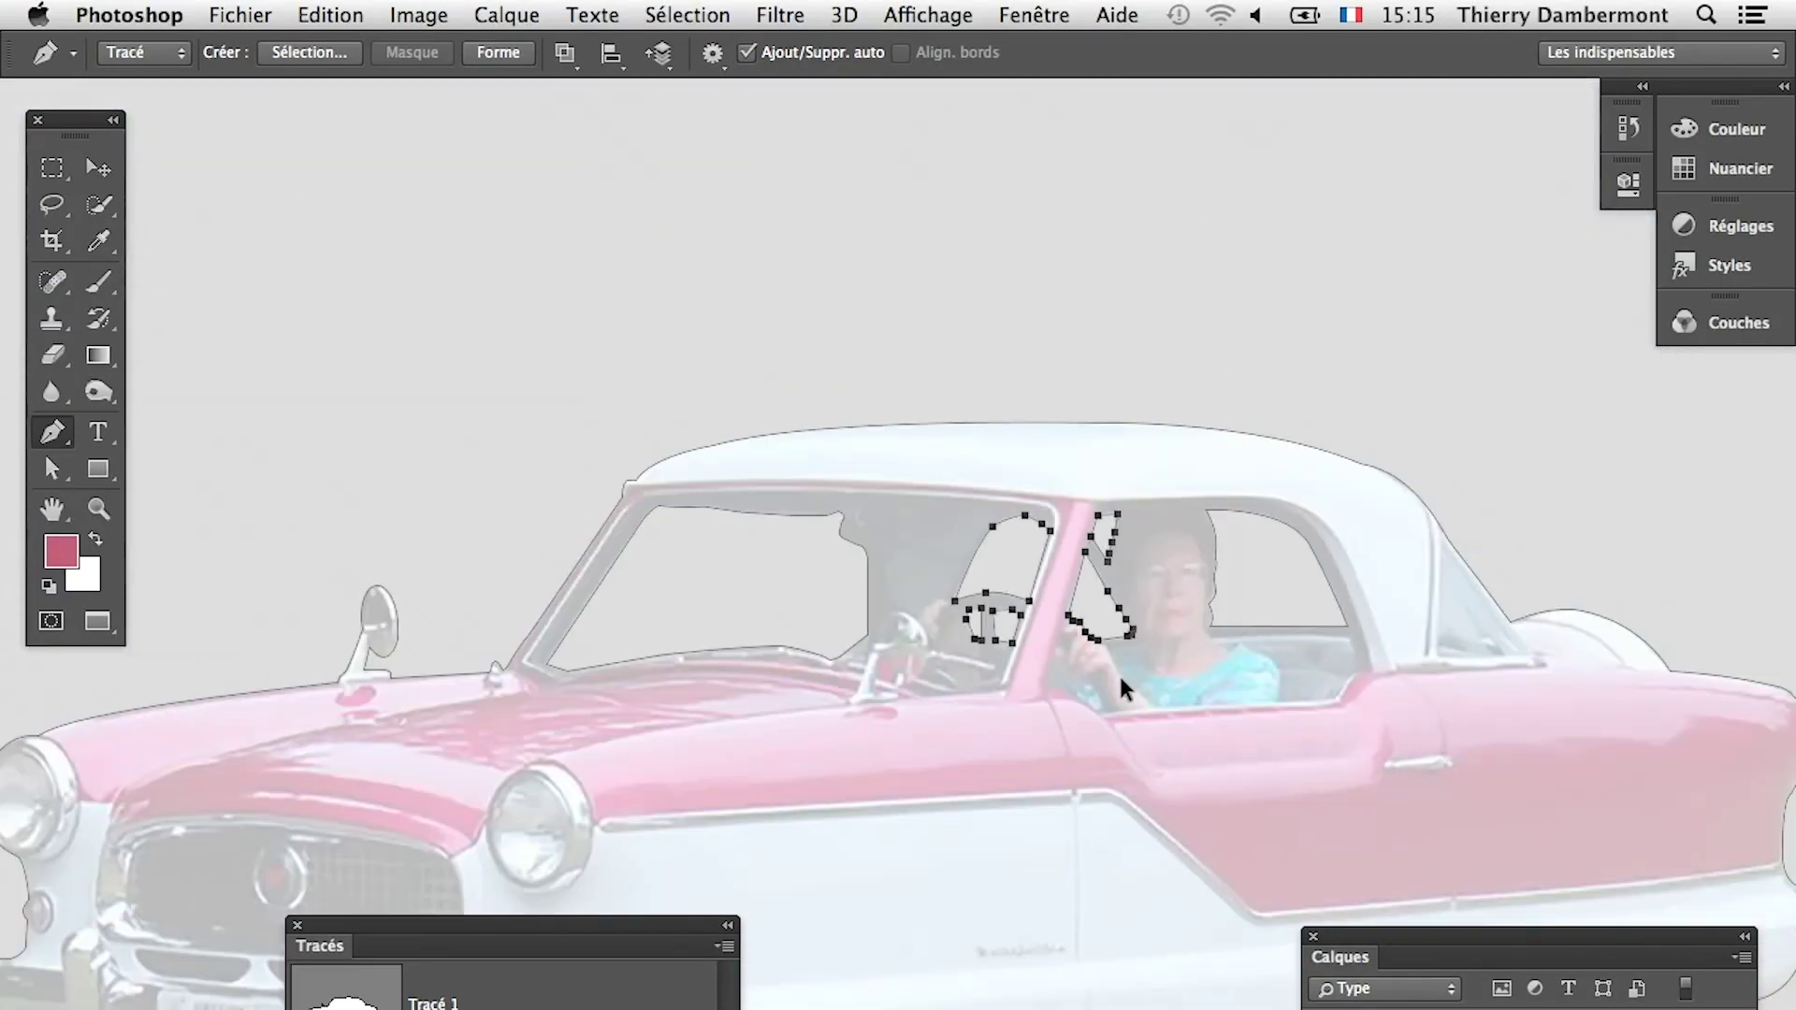
{"action": "key", "text": "Escape"}
{"action": "scroll", "coordinate": [1132, 914], "scroll_direction": "down", "scroll_amount": 2}
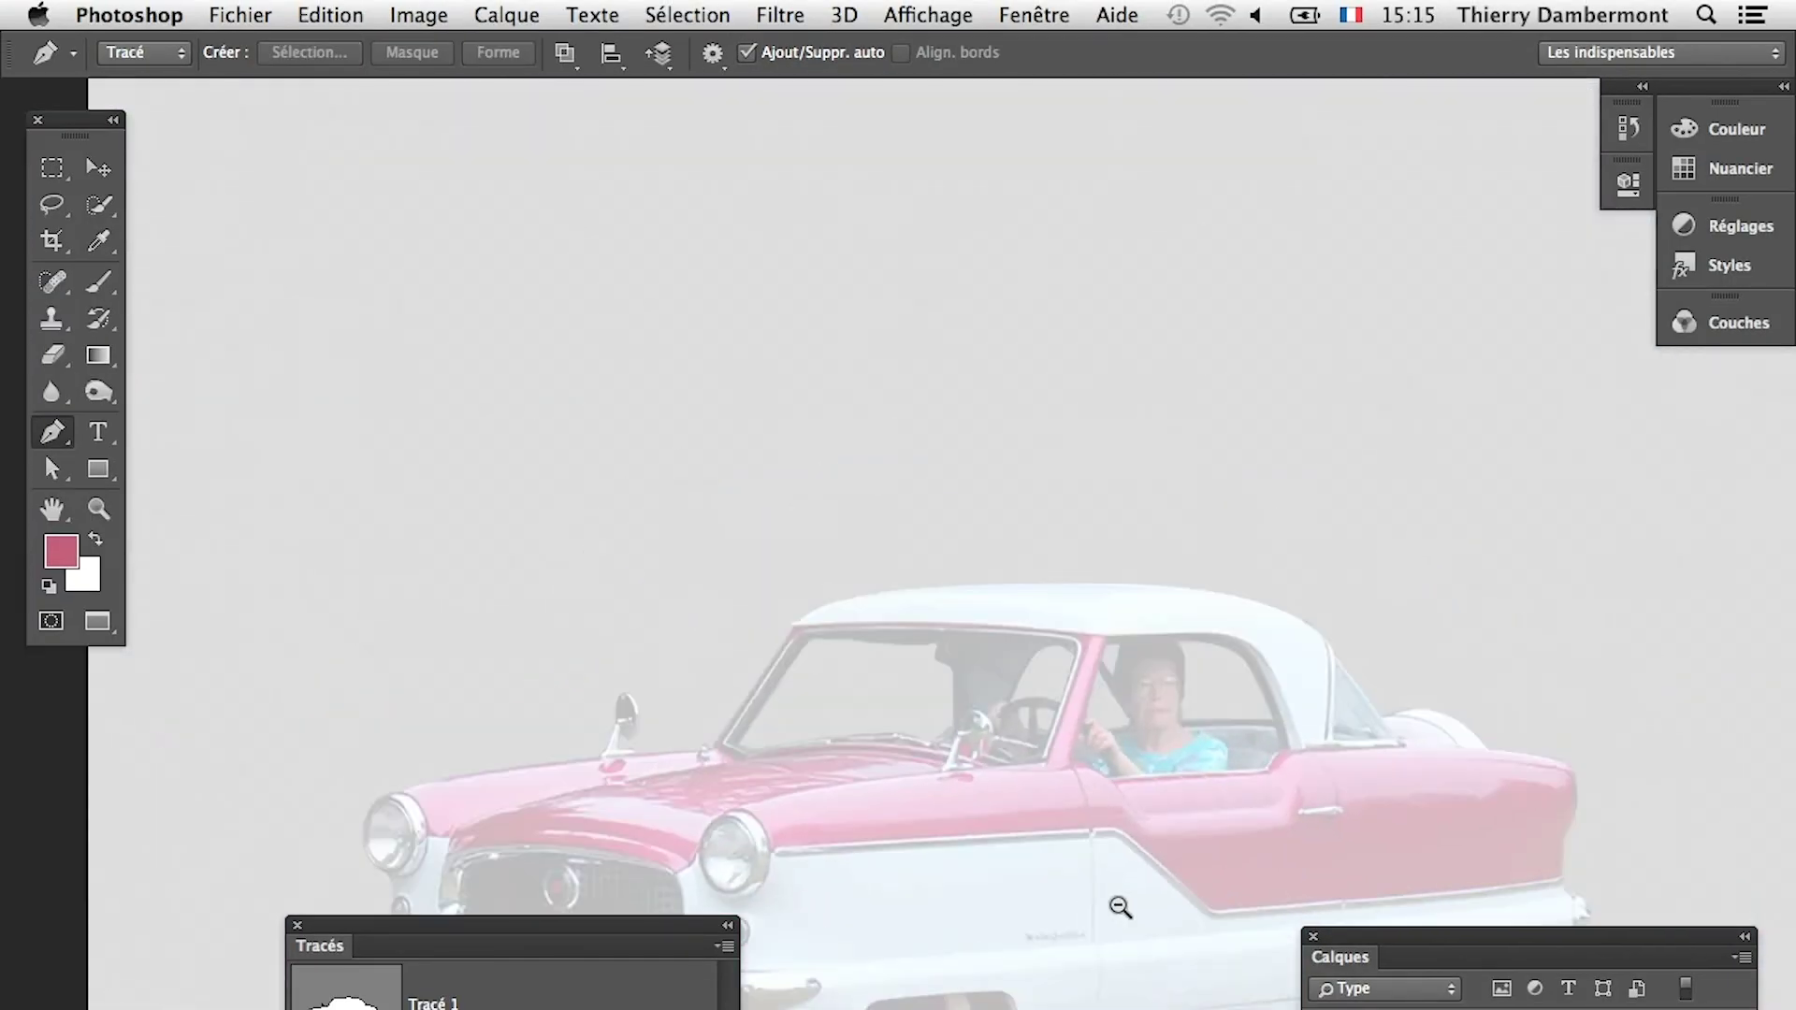
{"action": "left_click_drag", "start_coordinate": [1022, 826], "coordinate": [948, 564]}
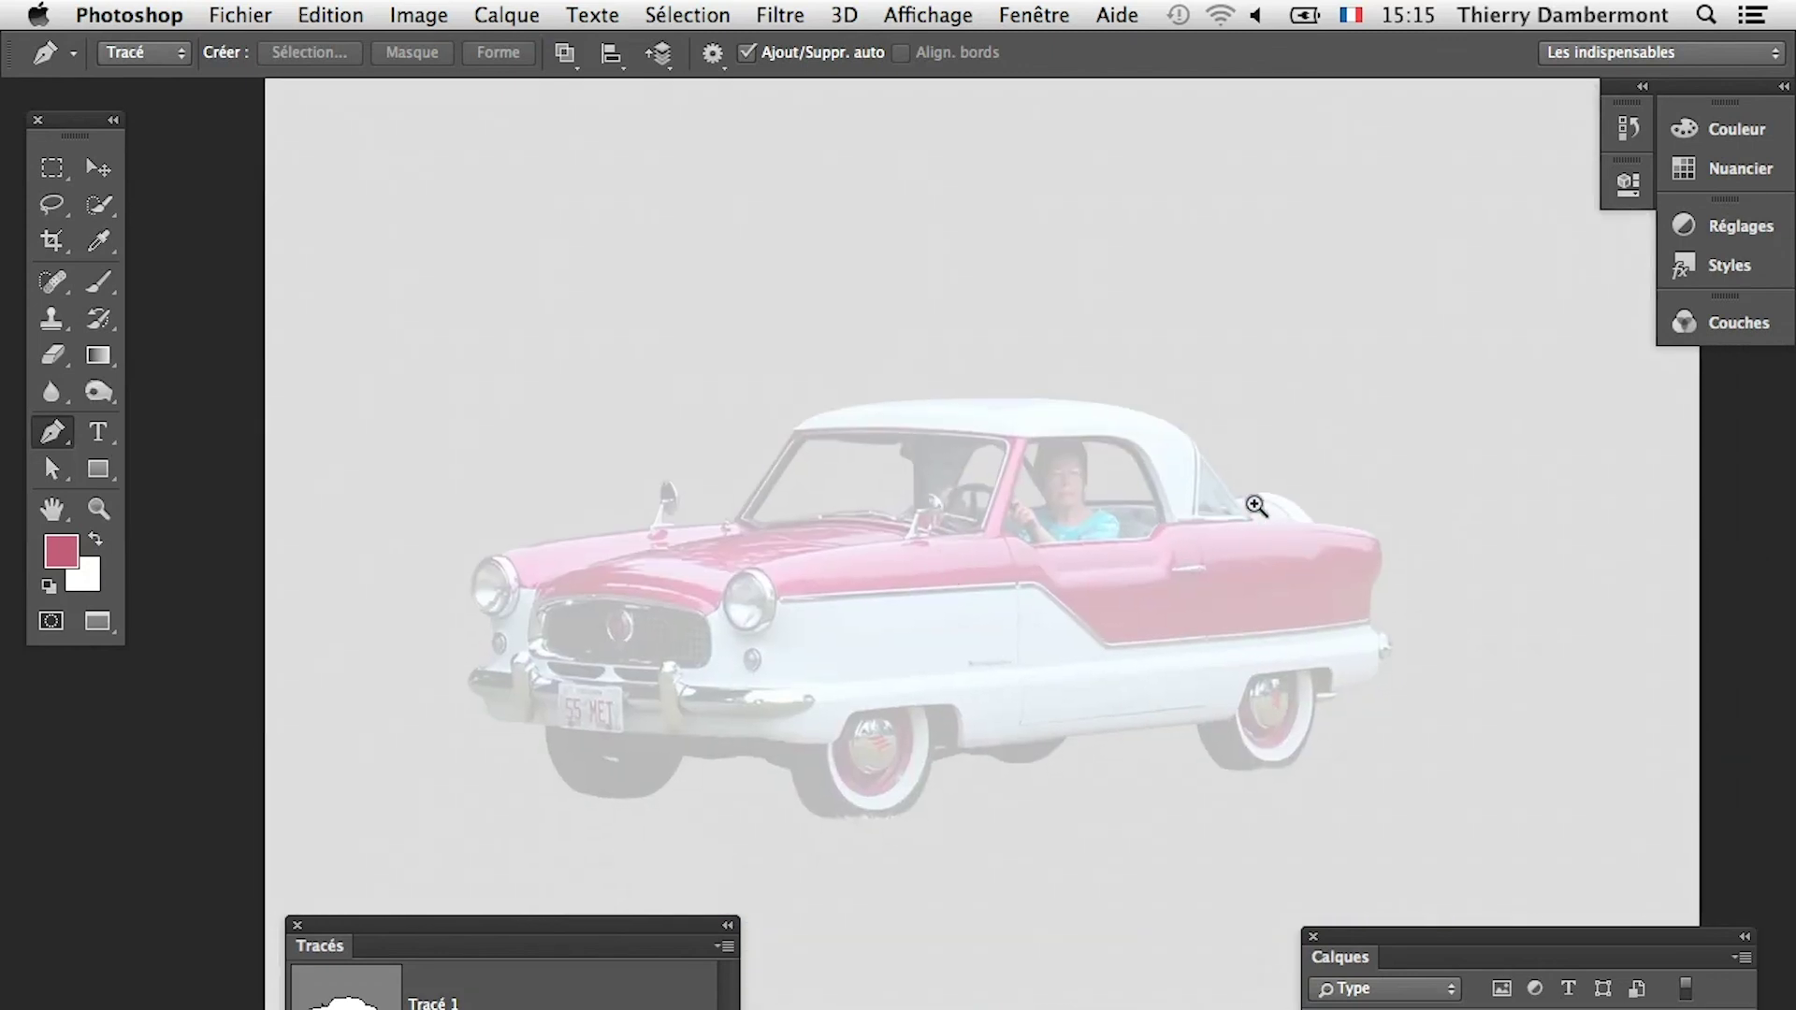
Step: Trace a small triangular path in the rear window's clear glass, refine its lower corner and hide the path outline
{"action": "scroll", "coordinate": [1216, 510], "scroll_direction": "up", "scroll_amount": 5}
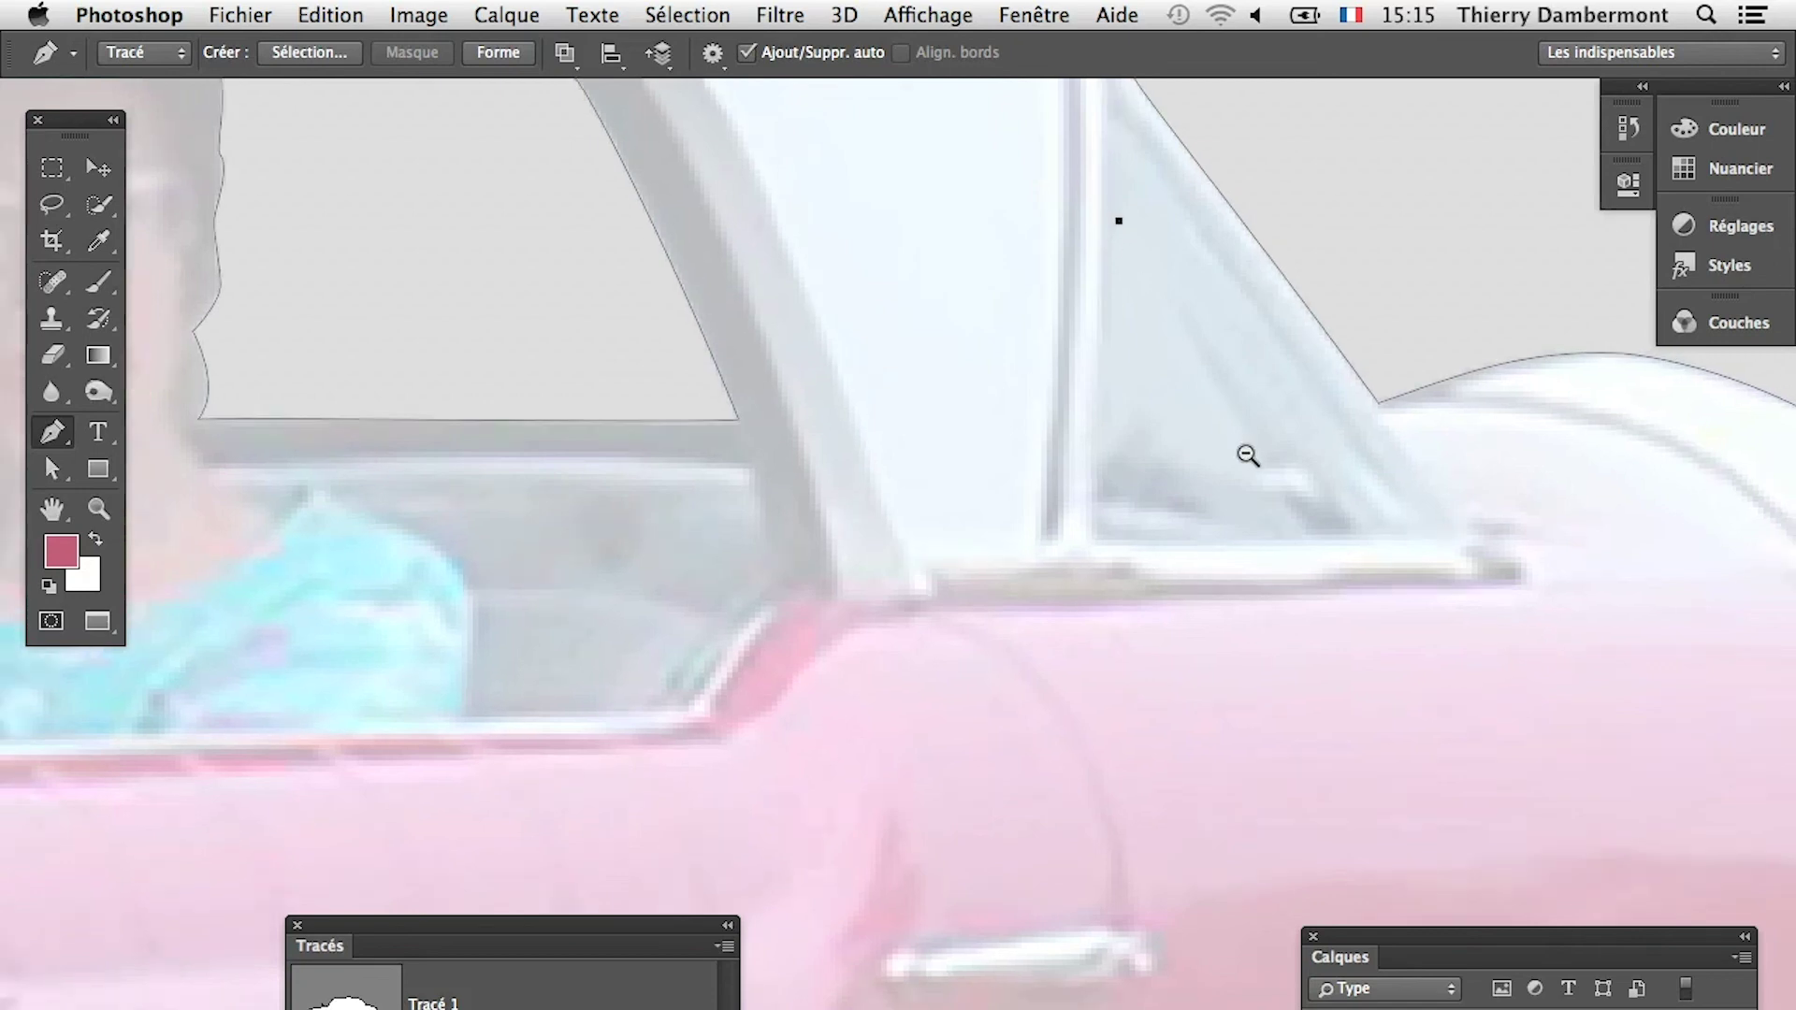
{"action": "scroll", "coordinate": [1248, 505], "scroll_direction": "down", "scroll_amount": 2}
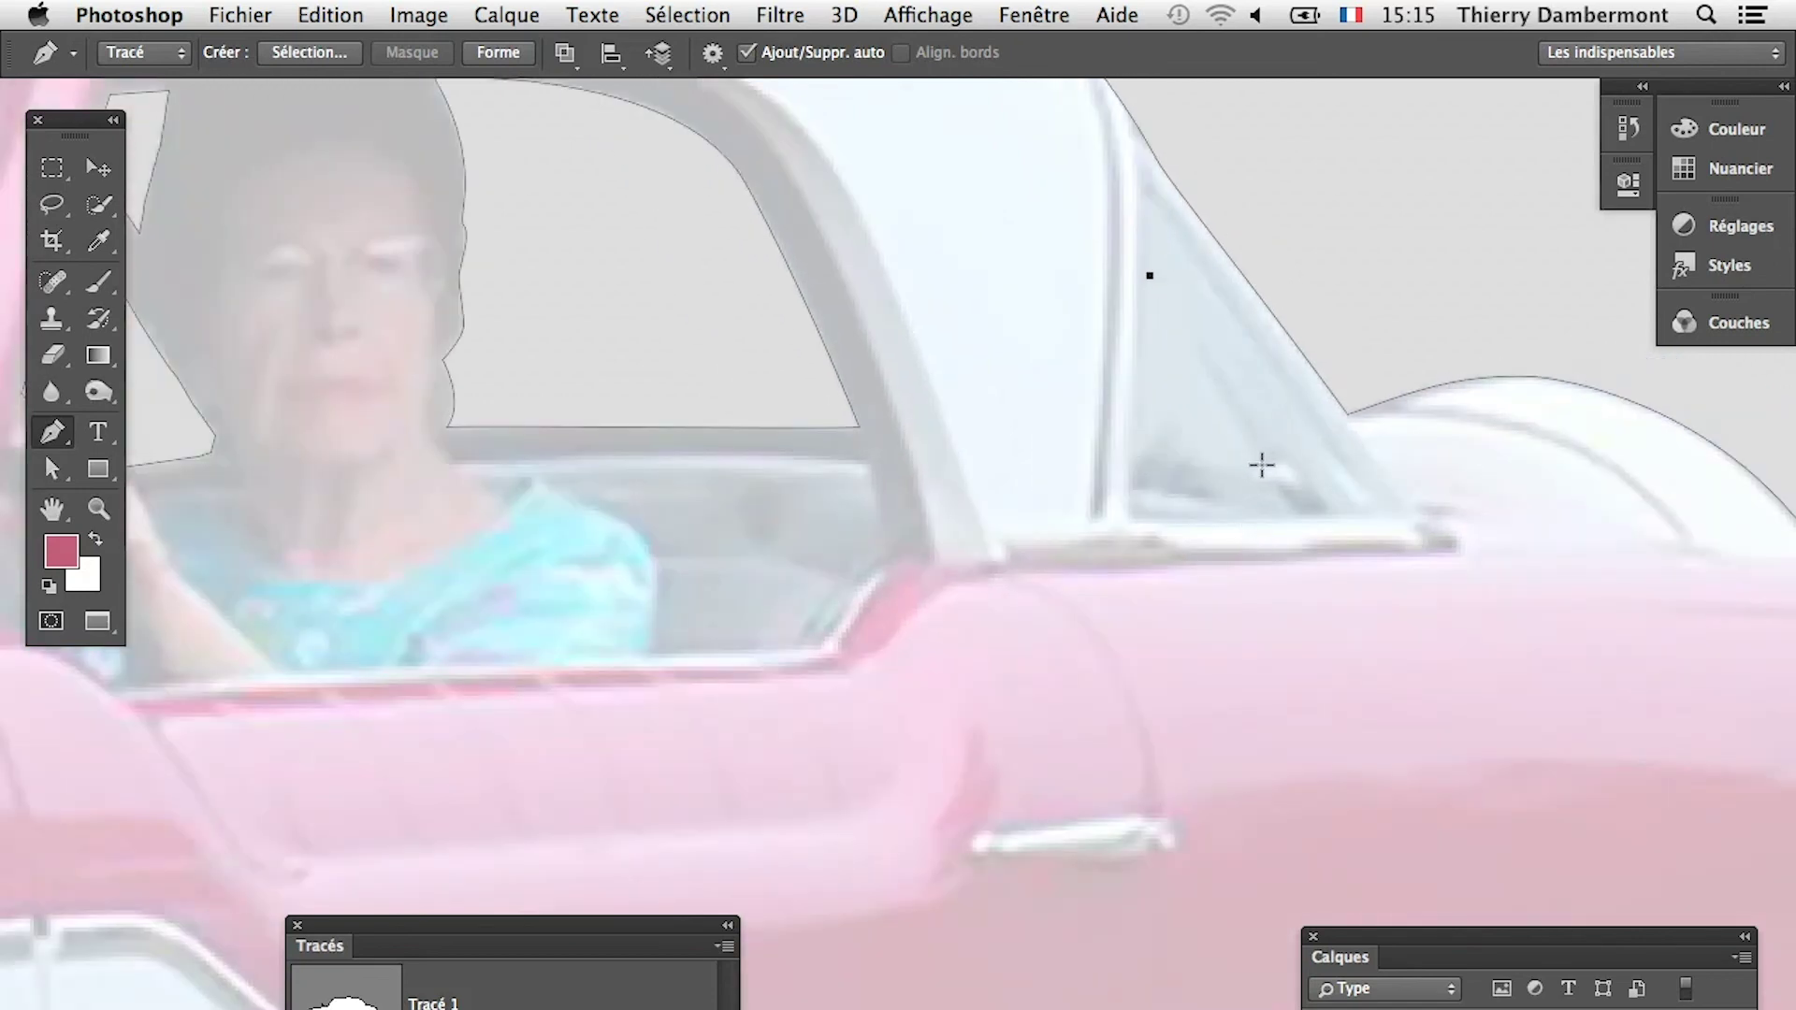
{"action": "left_click", "coordinate": [1242, 426]}
{"action": "left_click", "coordinate": [1150, 276]}
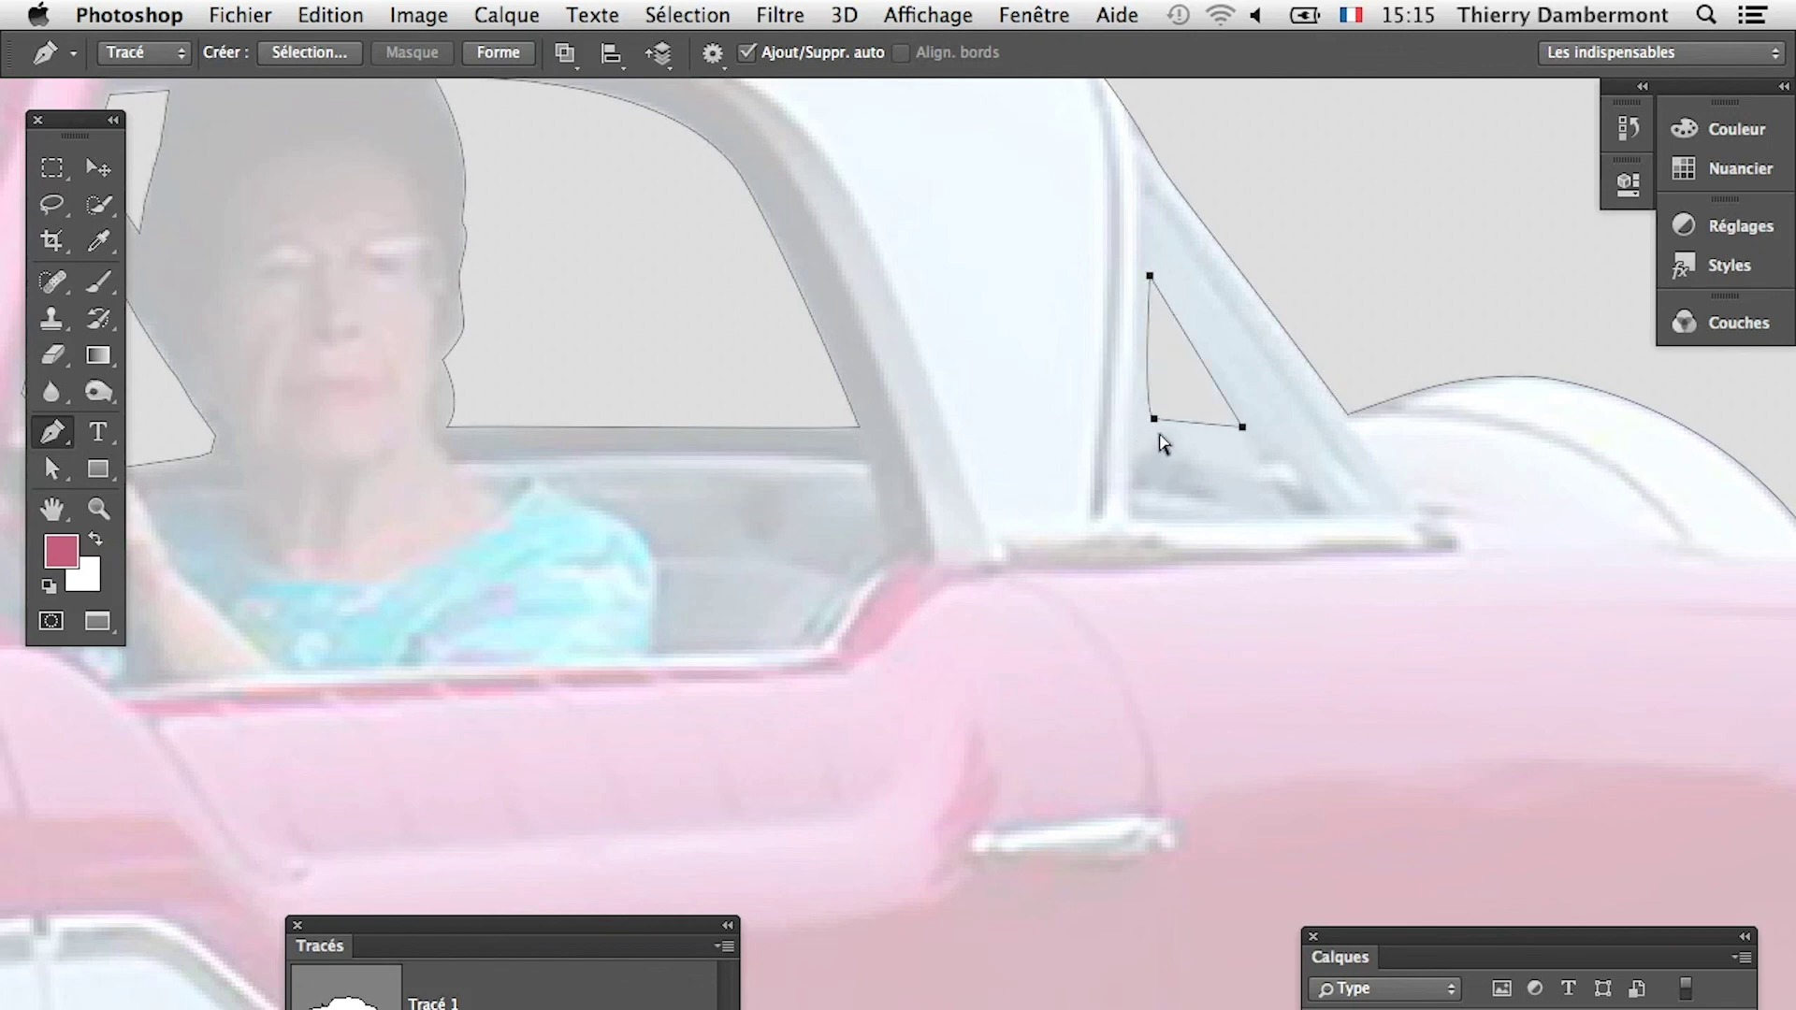
{"action": "left_click_drag", "start_coordinate": [1154, 418], "coordinate": [1143, 417]}
{"action": "left_click", "coordinate": [1151, 419], "text": "alt"}
{"action": "left_click", "coordinate": [1143, 668], "text": "alt"}
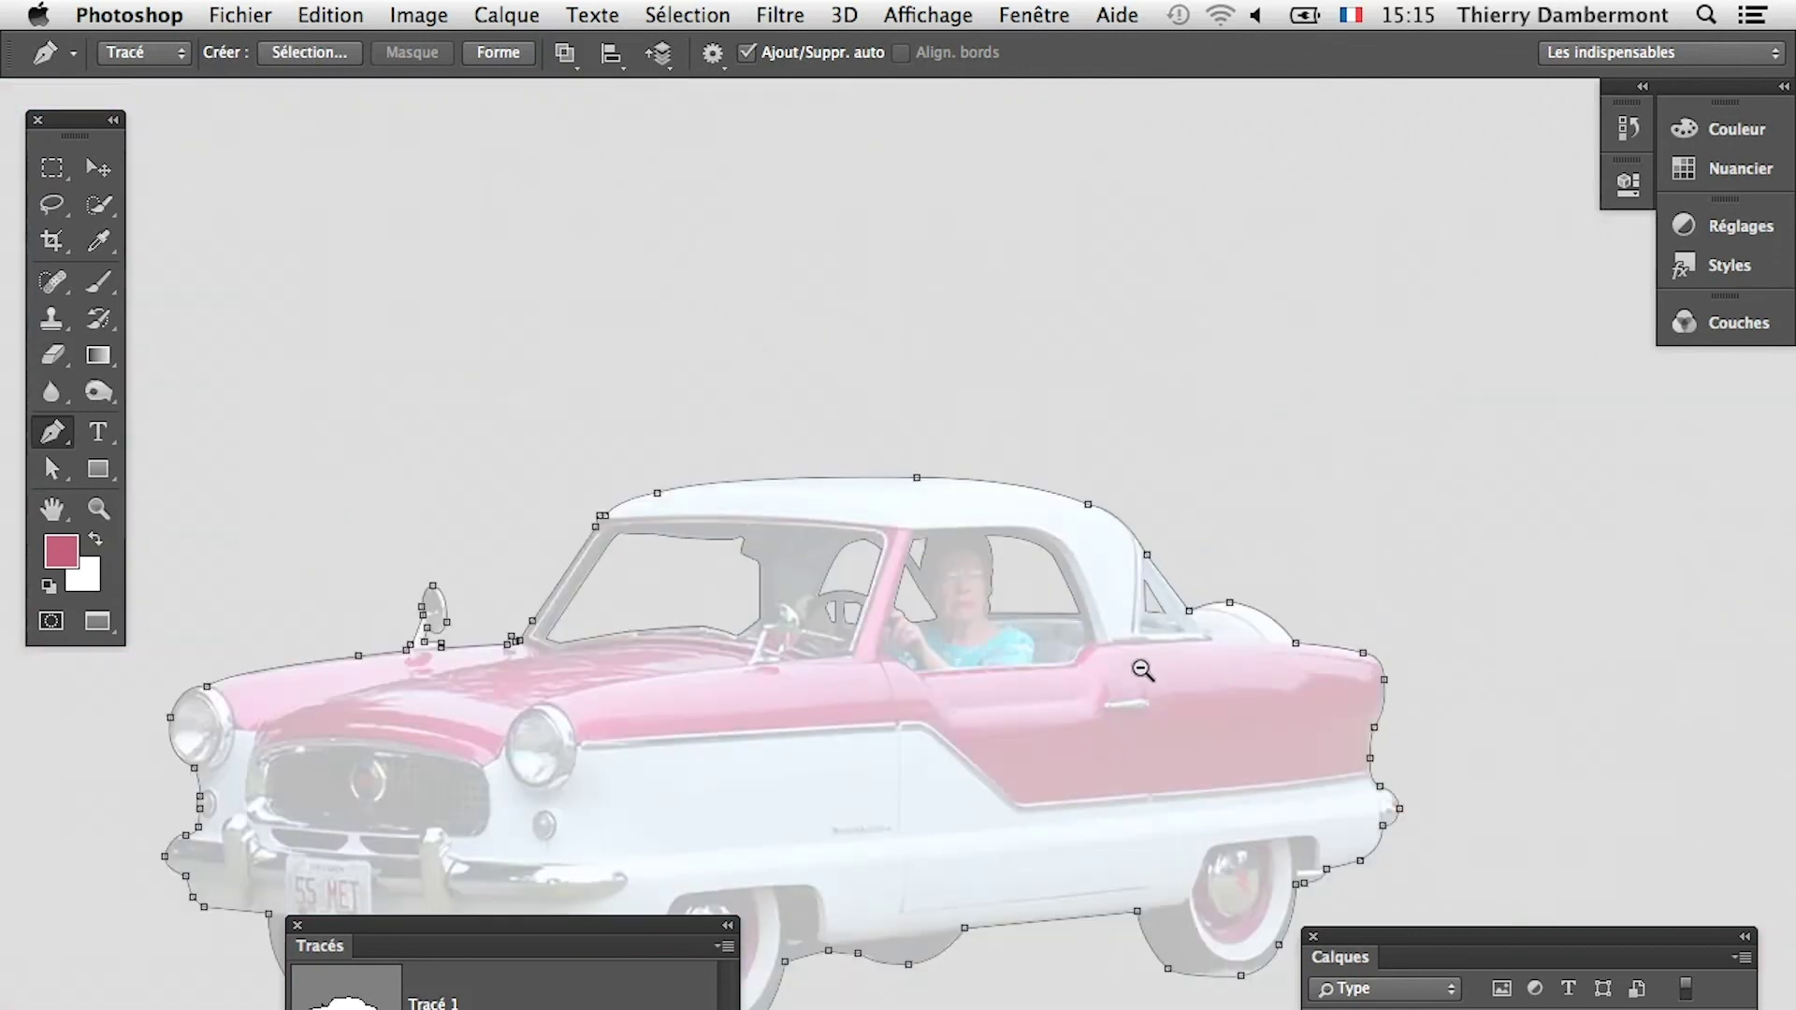
{"action": "left_click", "coordinate": [1142, 668], "text": "alt"}
{"action": "key", "text": "Escape"}
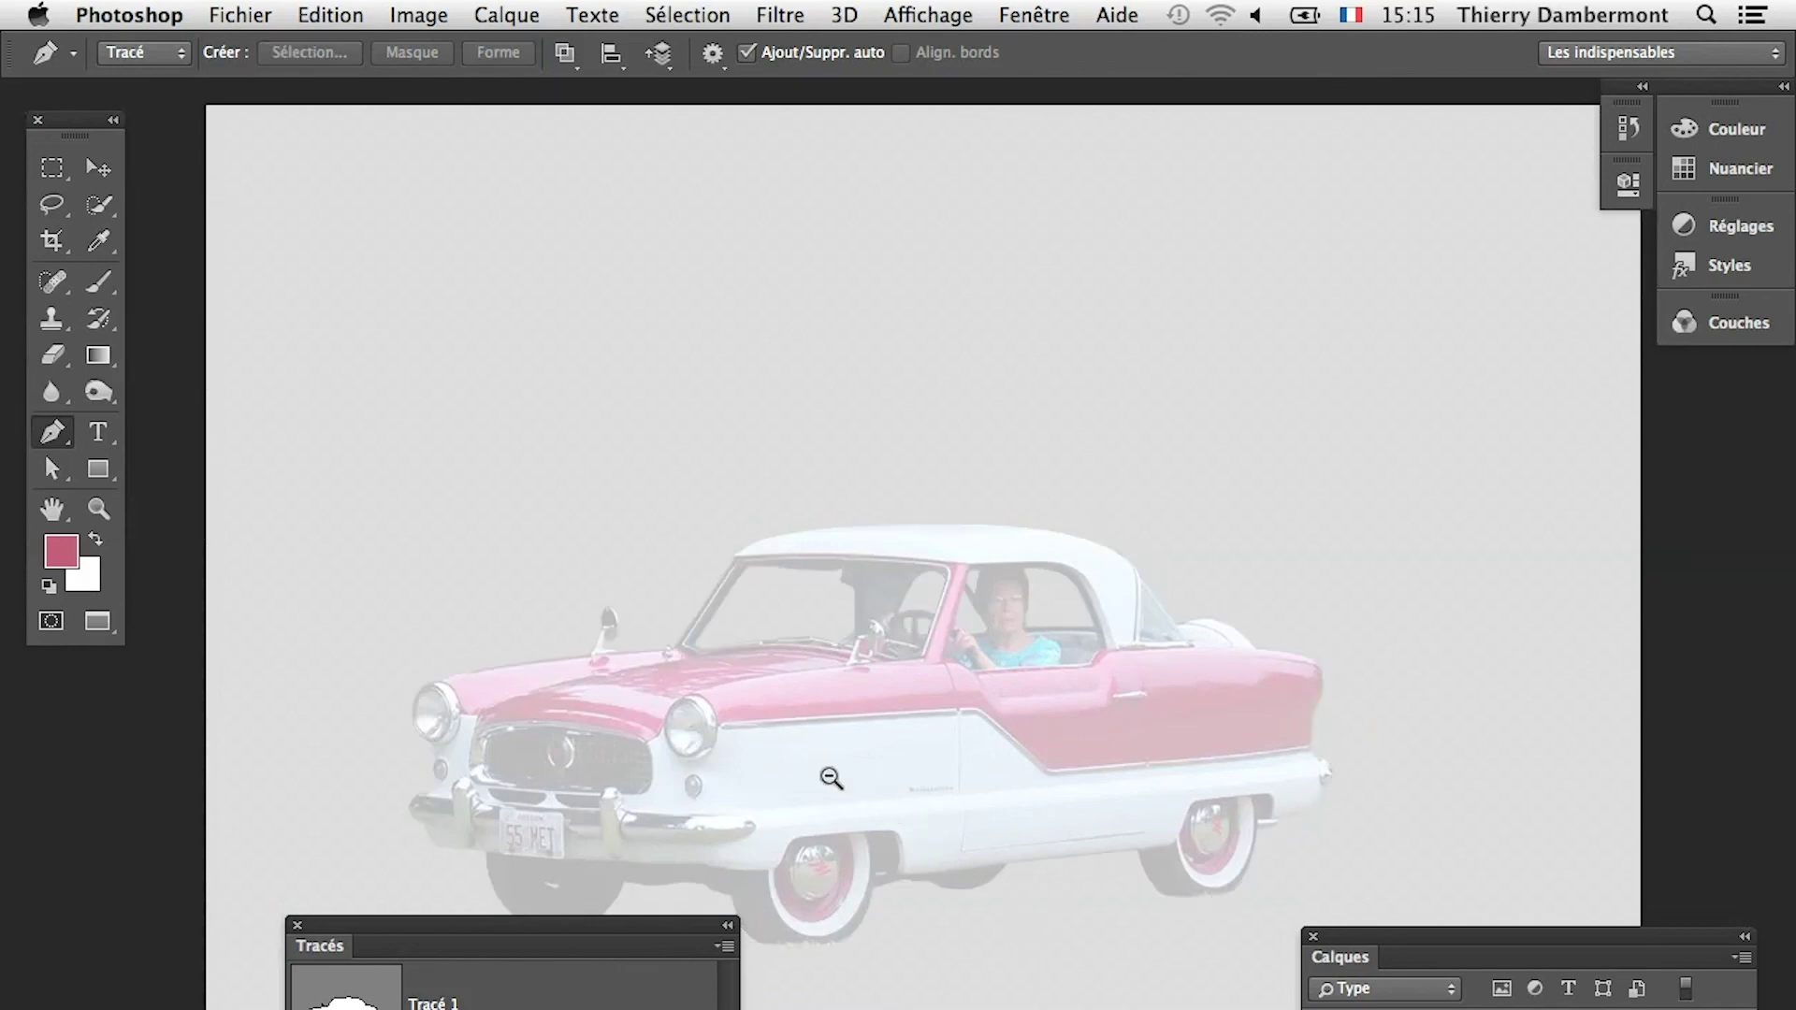
Step: Save the document in the PS-2014-08-02 folder under the new name micro-car200pc-02.psd
{"action": "left_click", "coordinate": [267, 13]}
{"action": "left_click", "coordinate": [323, 310]}
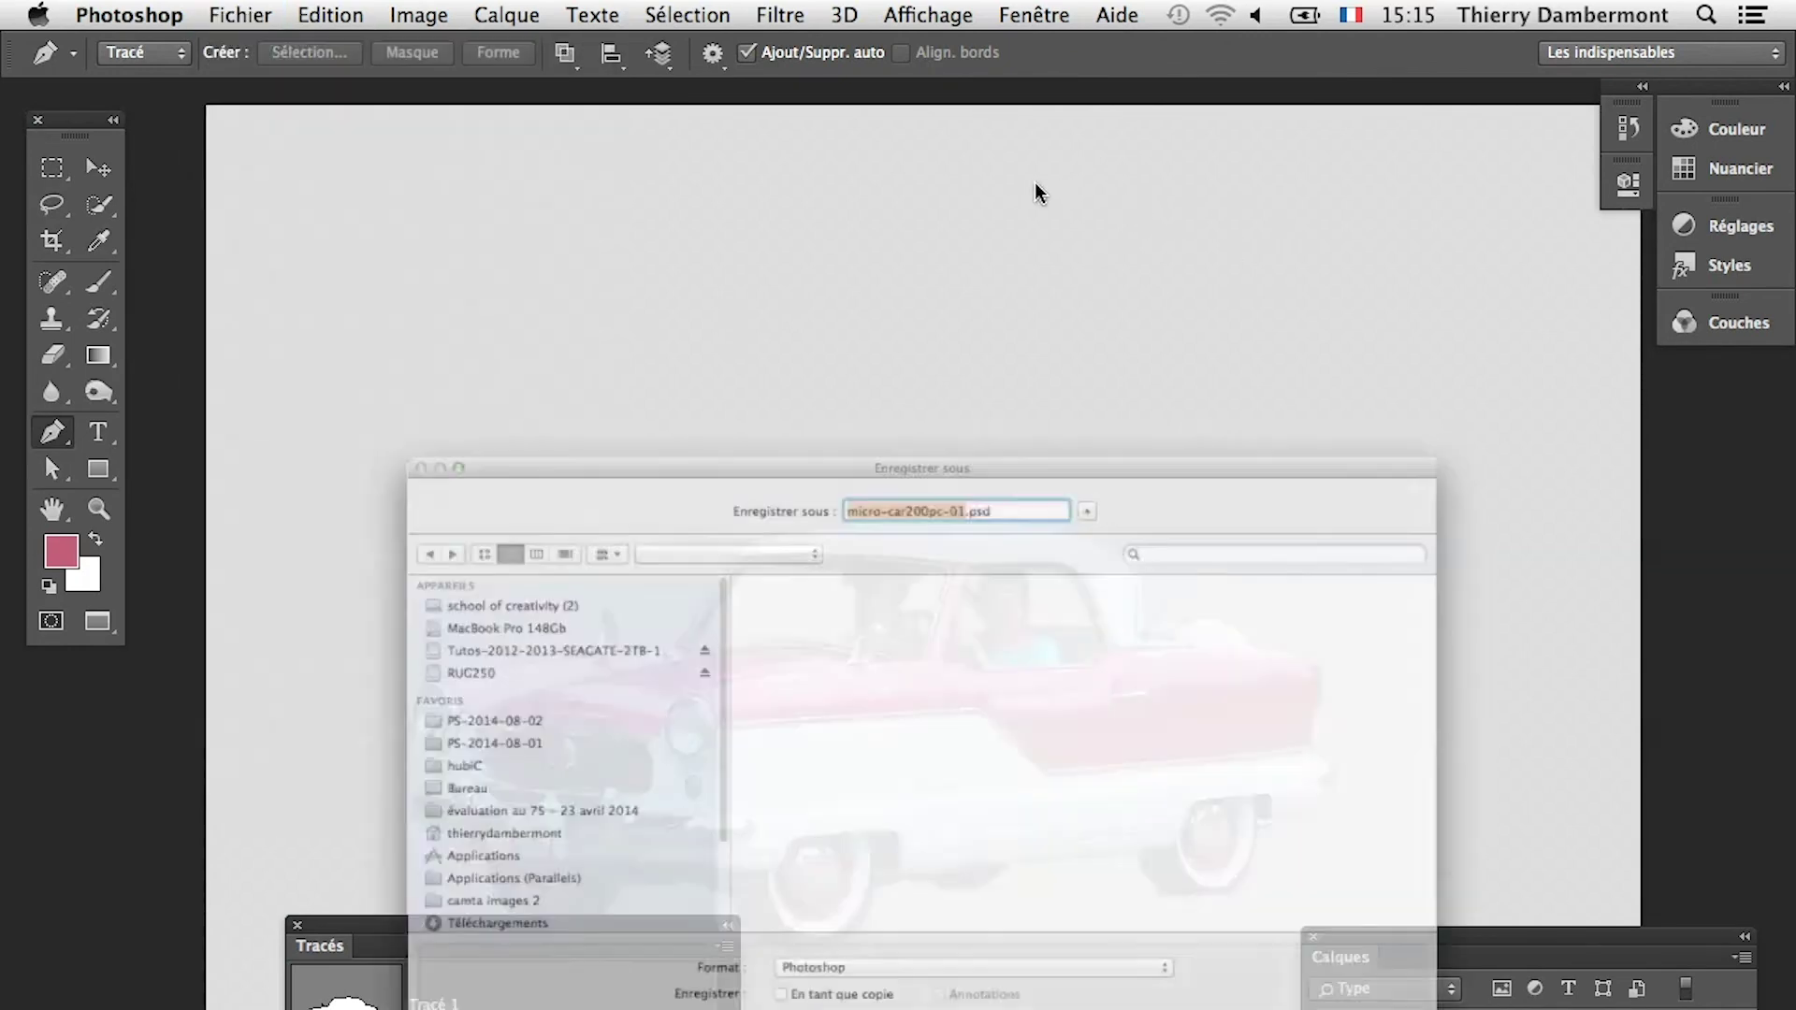
{"action": "left_click", "coordinate": [978, 359]}
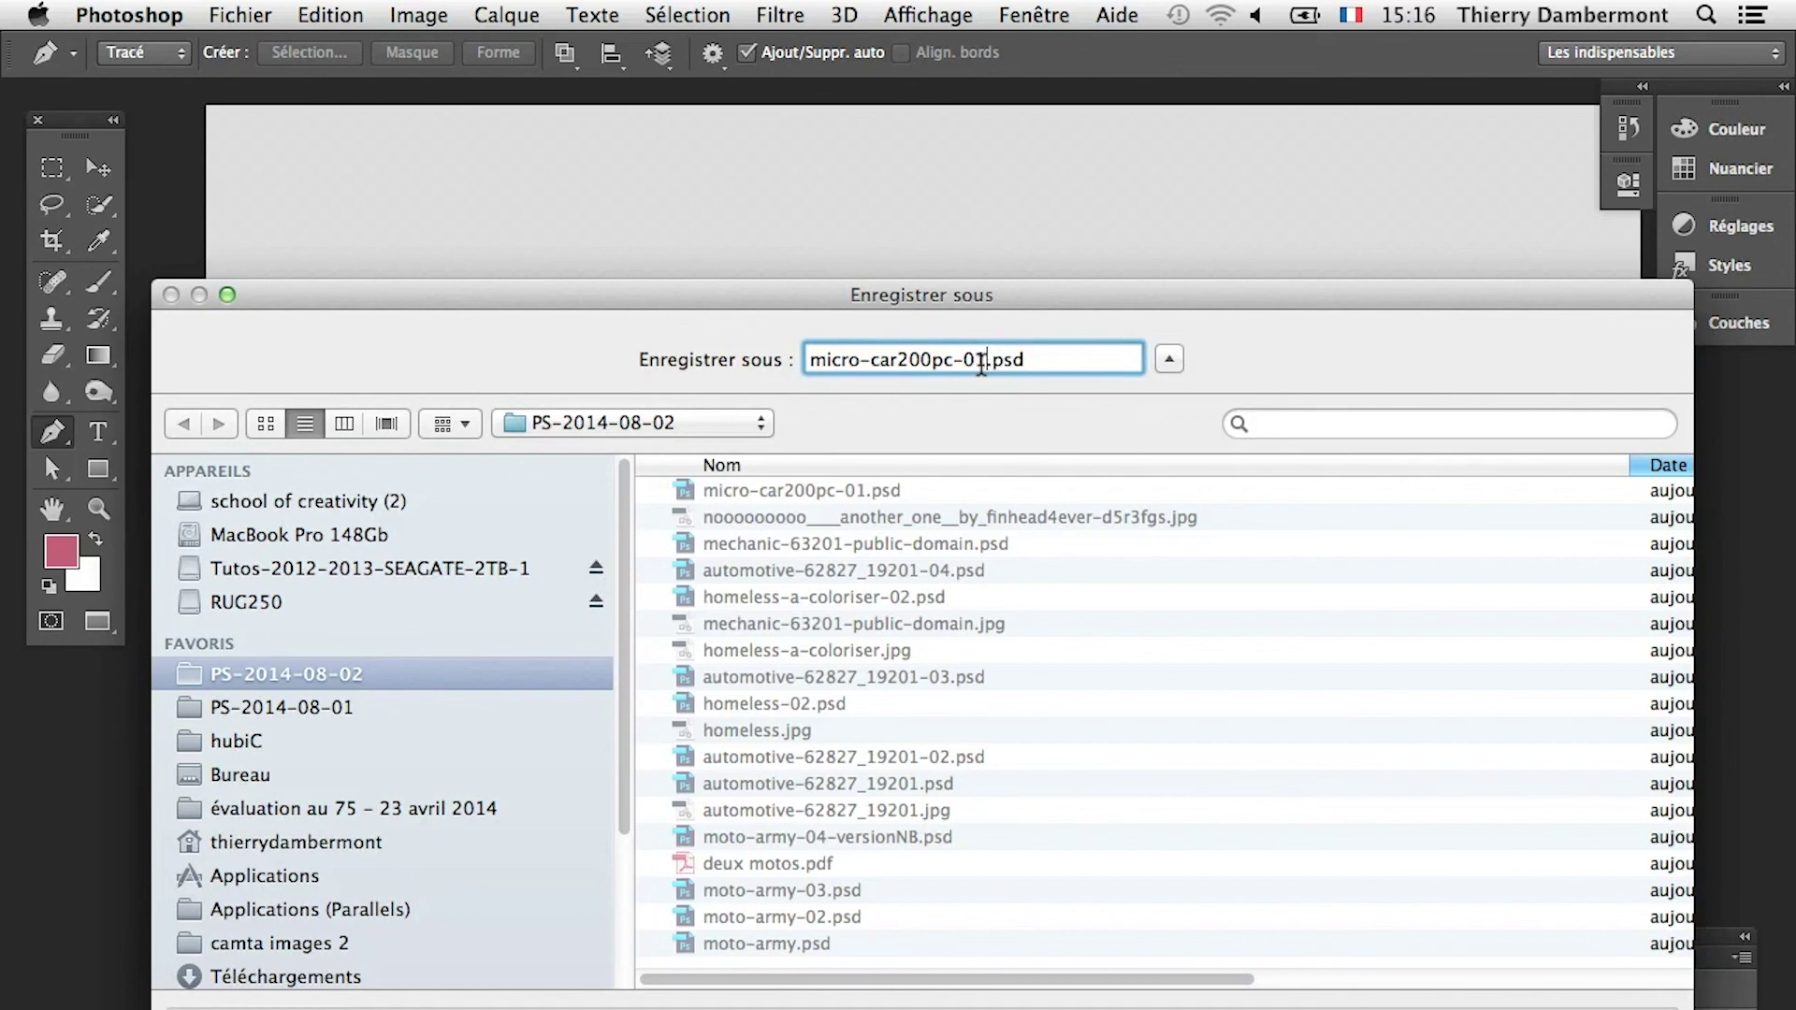
{"action": "type", "text": "2"}
{"action": "key", "text": "Return"}
{"action": "left_click", "coordinate": [1287, 614]}
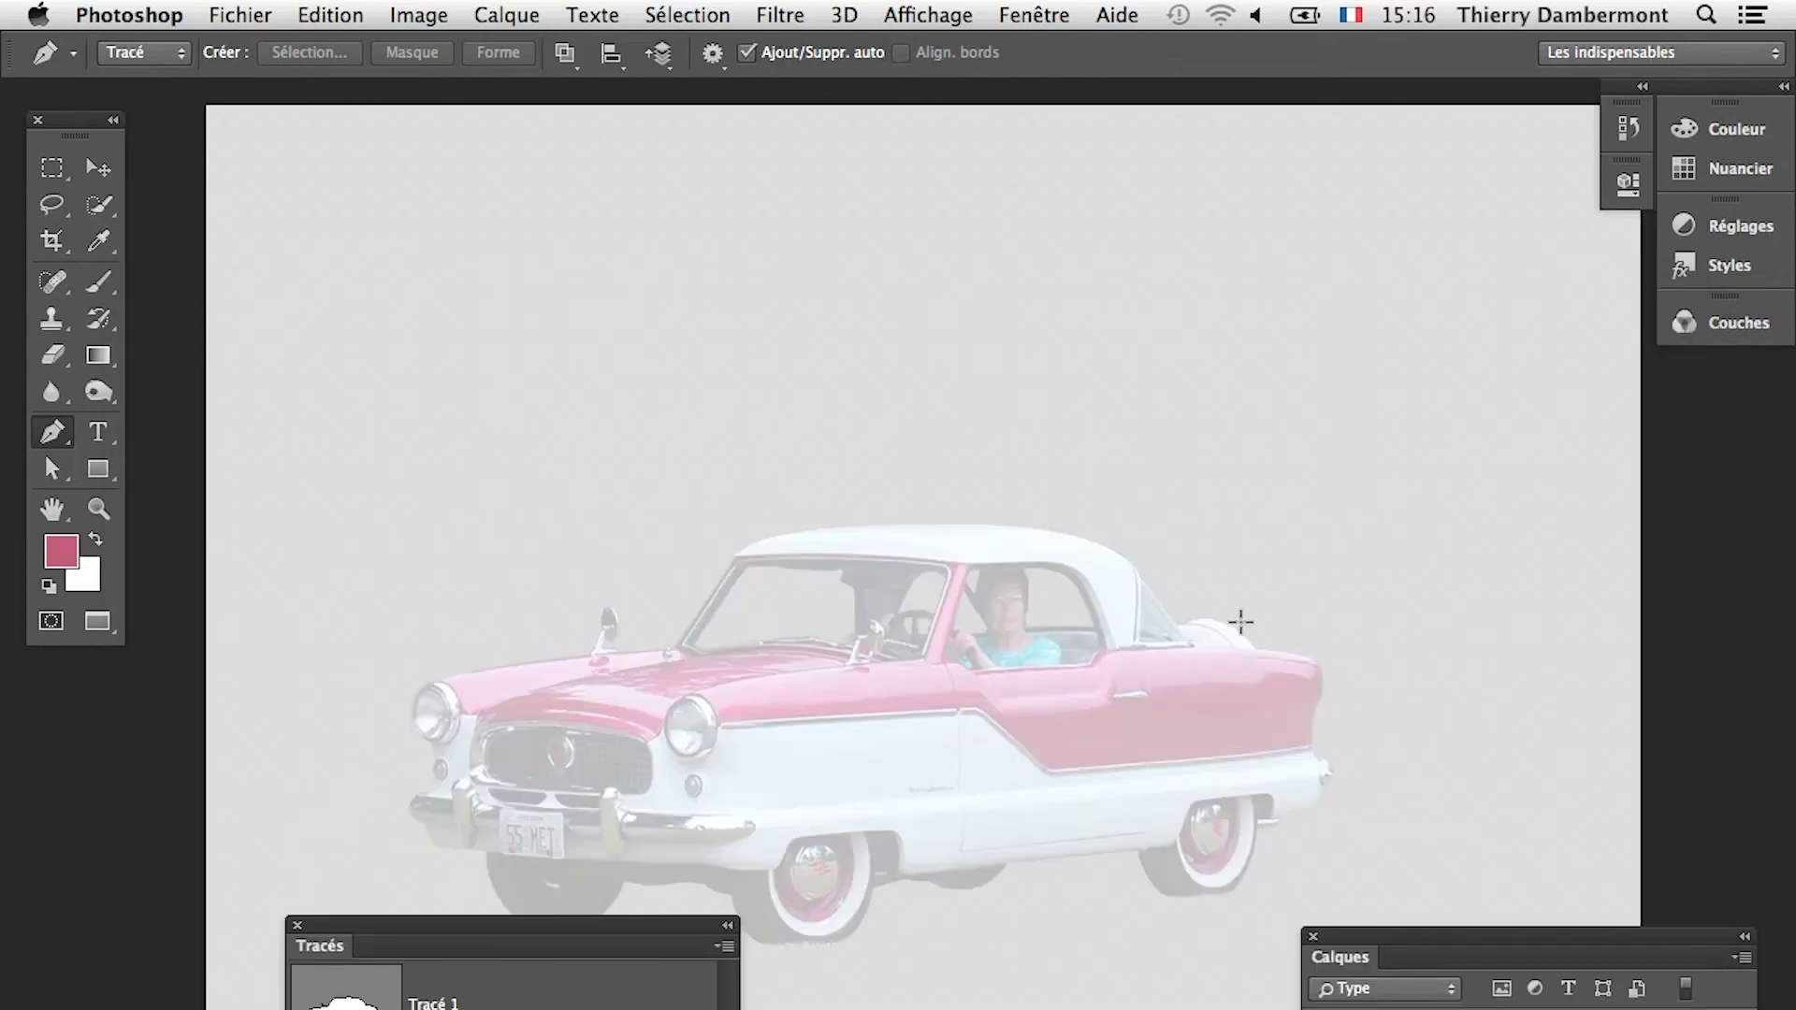
Step: Examine the cut-out car and its window openings against the transparent background
{"action": "left_click", "coordinate": [914, 770]}
{"action": "left_click", "coordinate": [914, 778]}
{"action": "left_click", "coordinate": [855, 688], "text": "alt"}
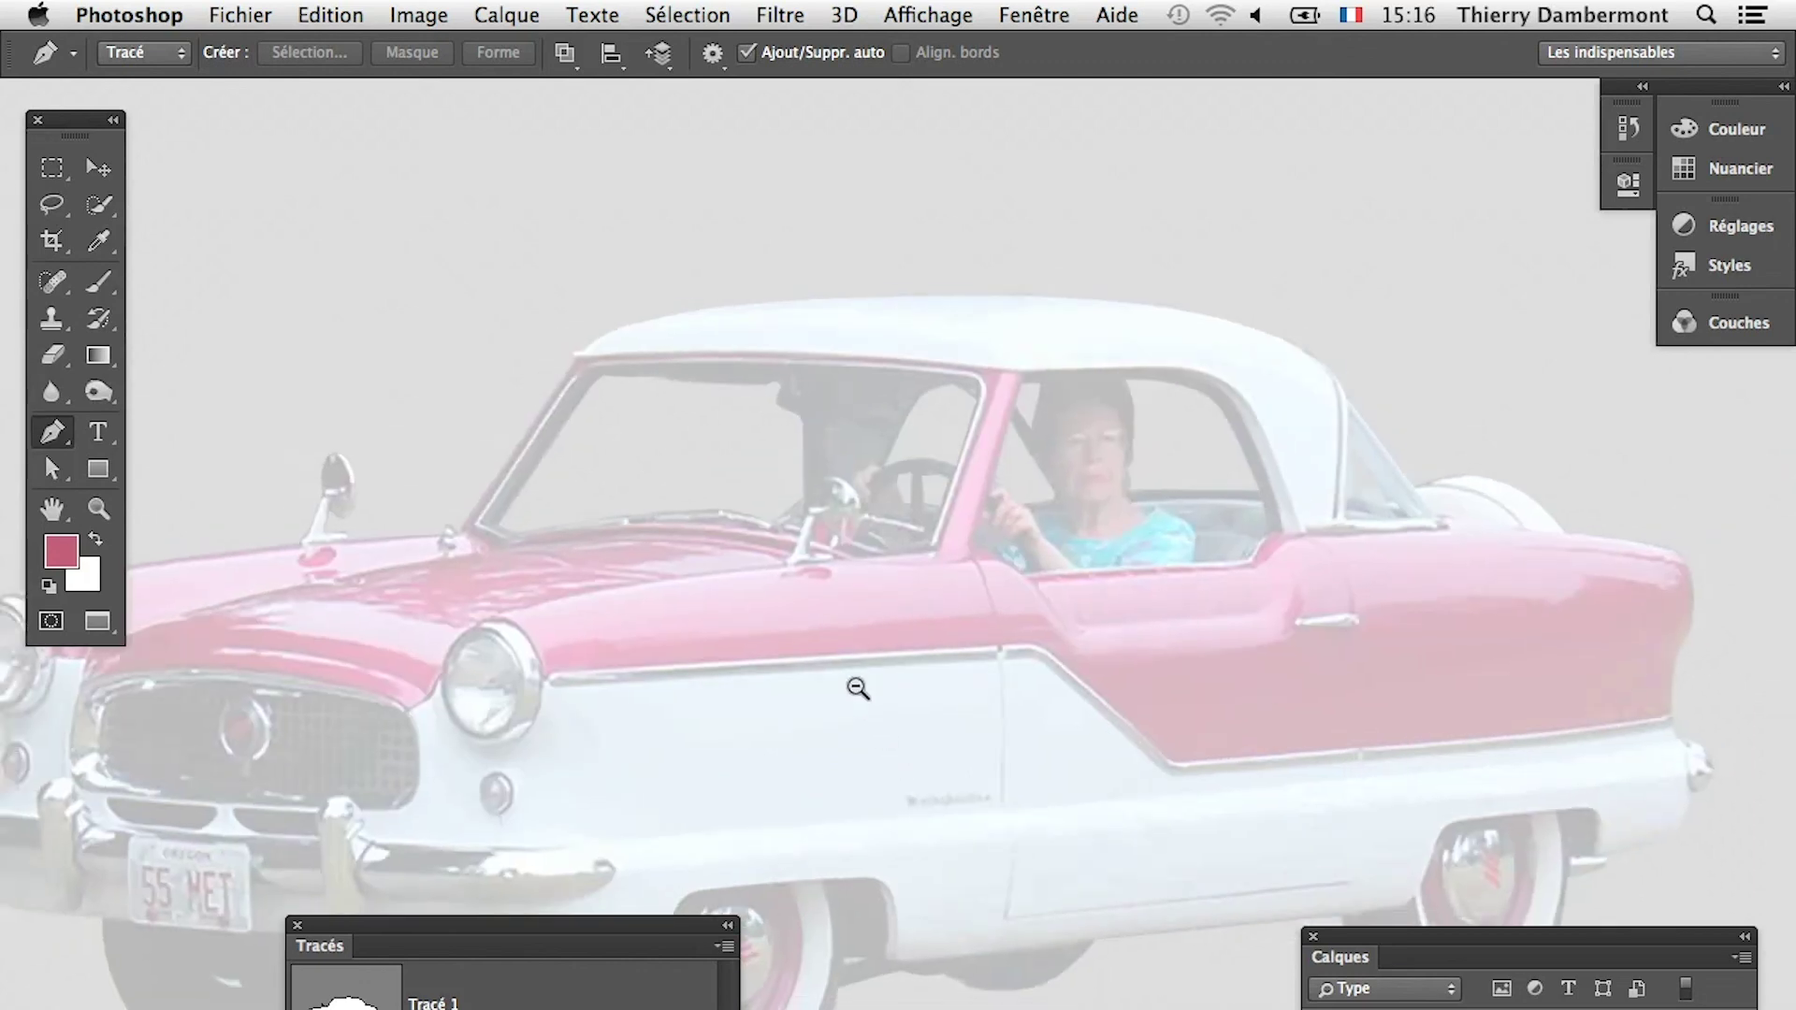
{"action": "left_click_drag", "start_coordinate": [838, 695], "coordinate": [835, 551]}
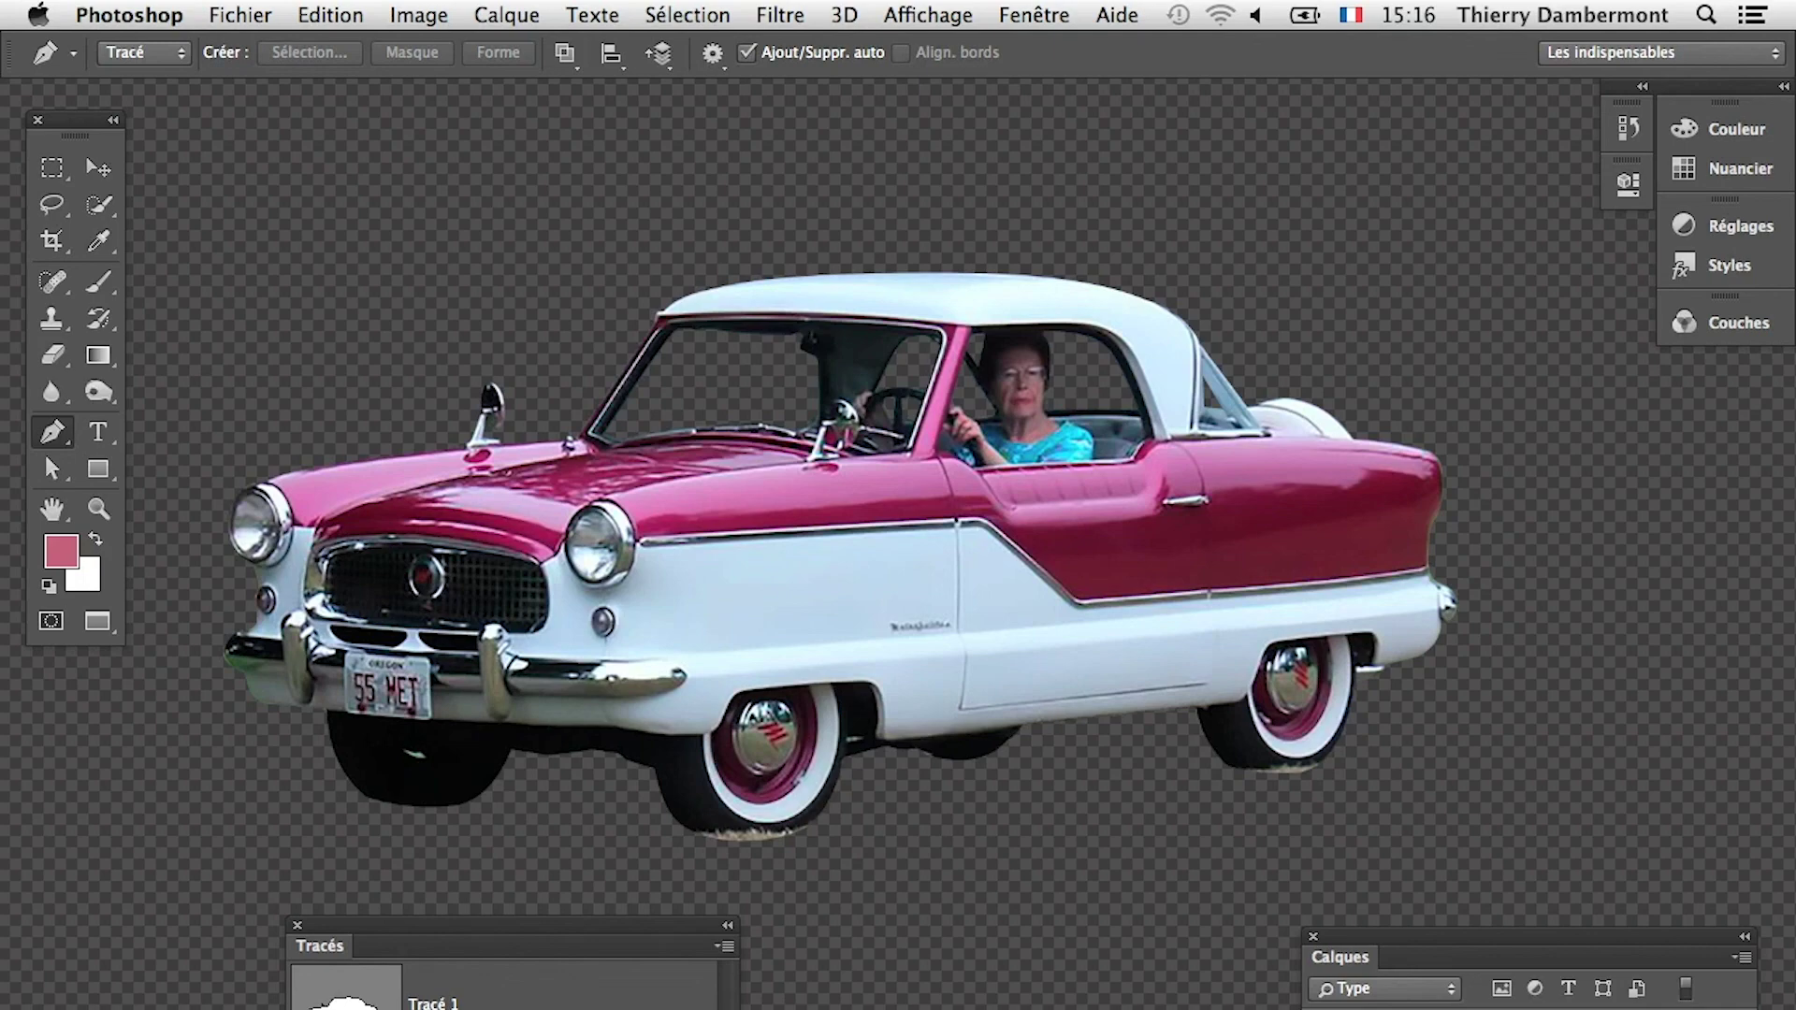
{"action": "left_click", "coordinate": [1041, 595]}
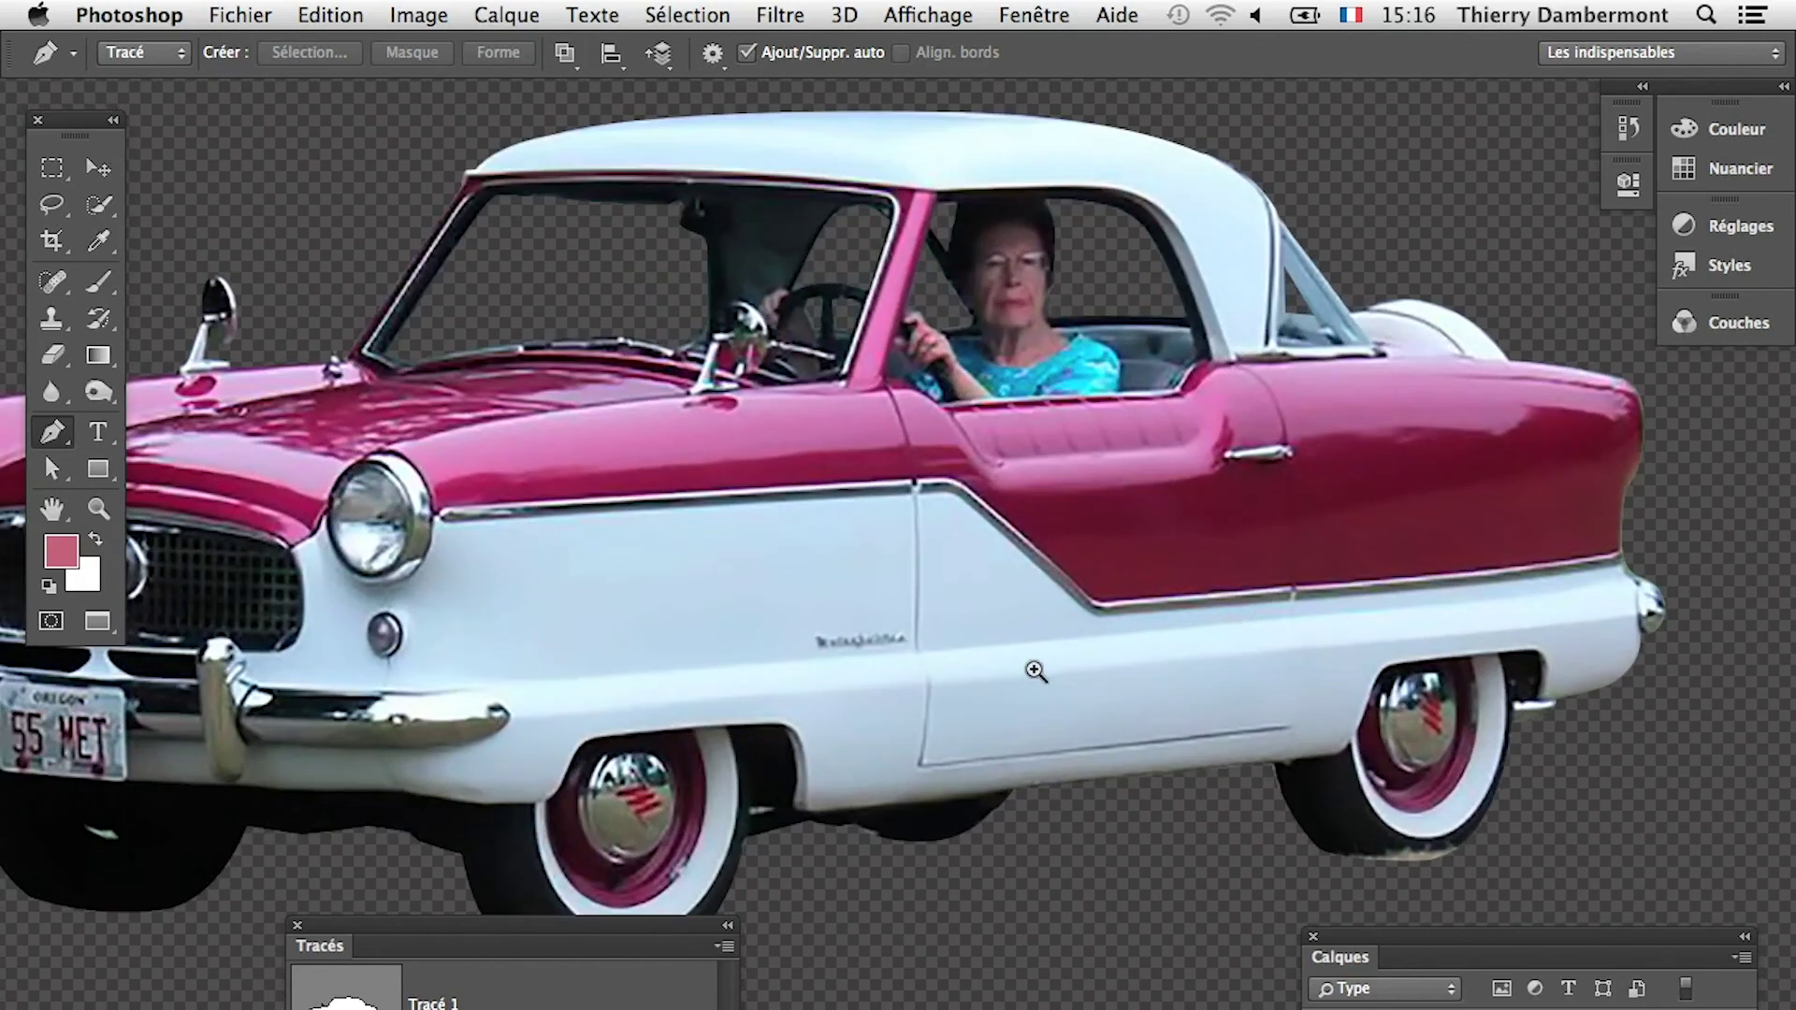